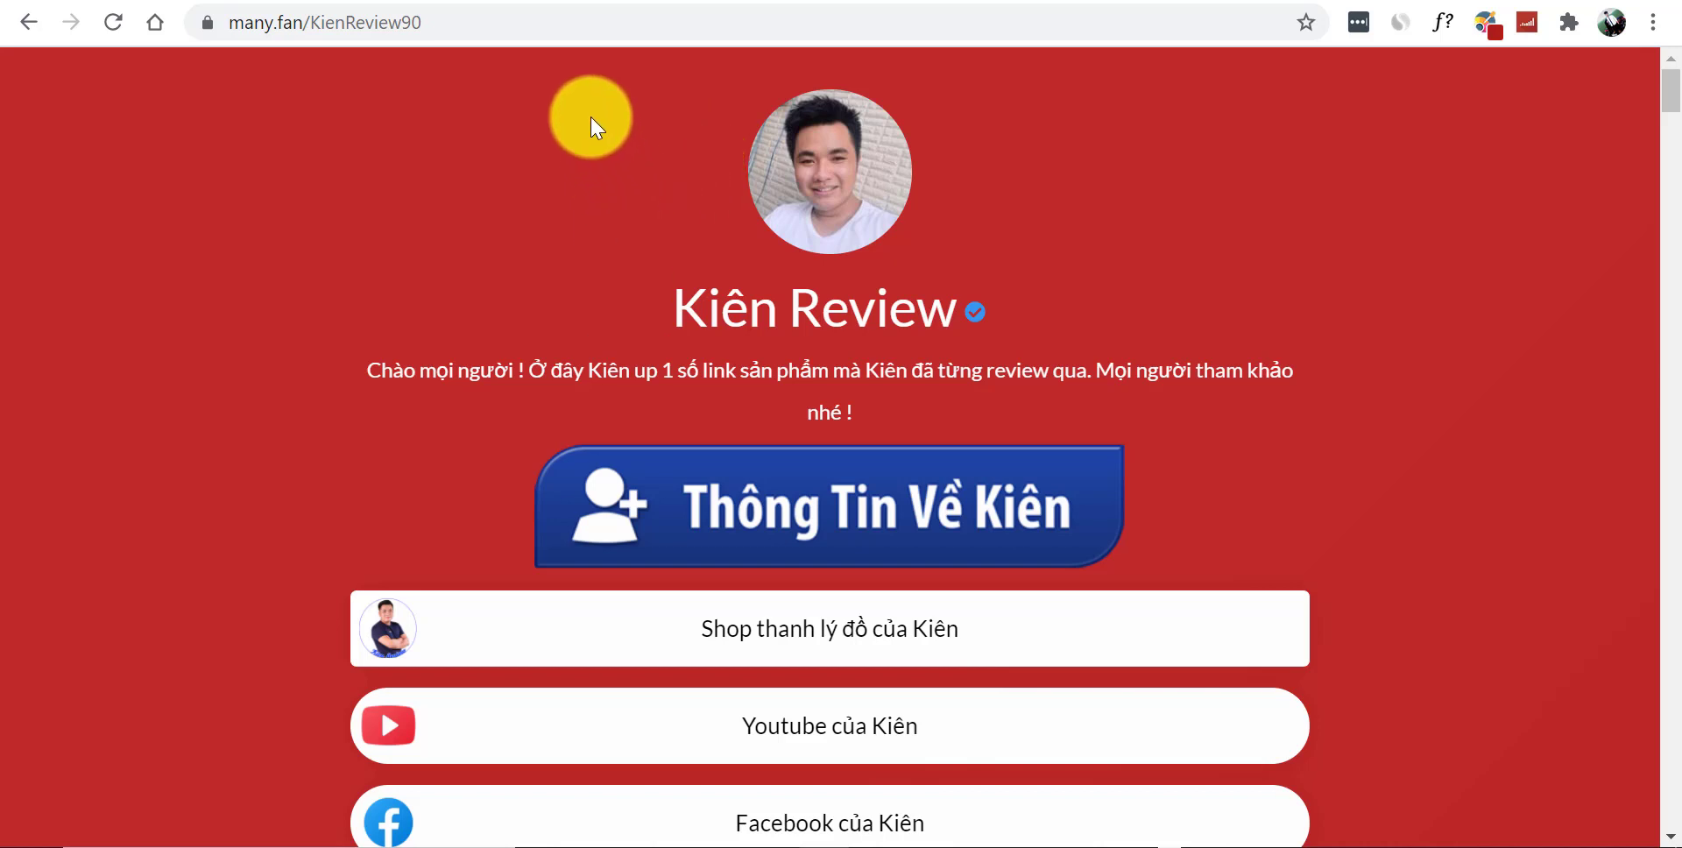
Switch to the Chrome tab showing the Elementor mobile preview of the link page
key(ctrl+Tab)
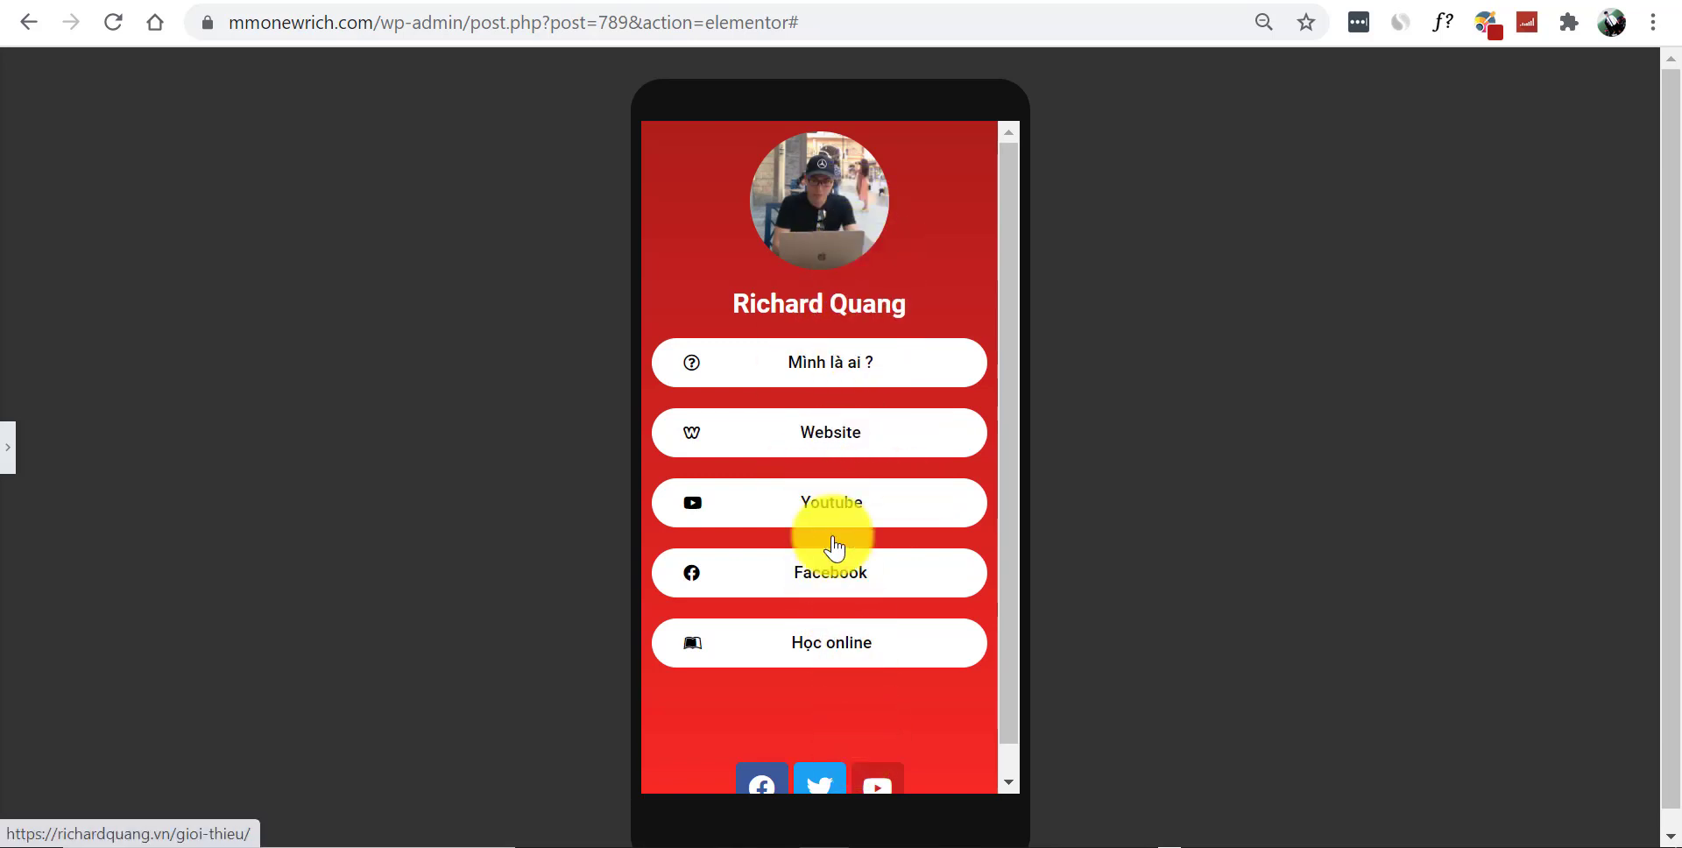
Scroll through the mobile link-page preview to look at its buttons
scroll(867, 526, down, 1)
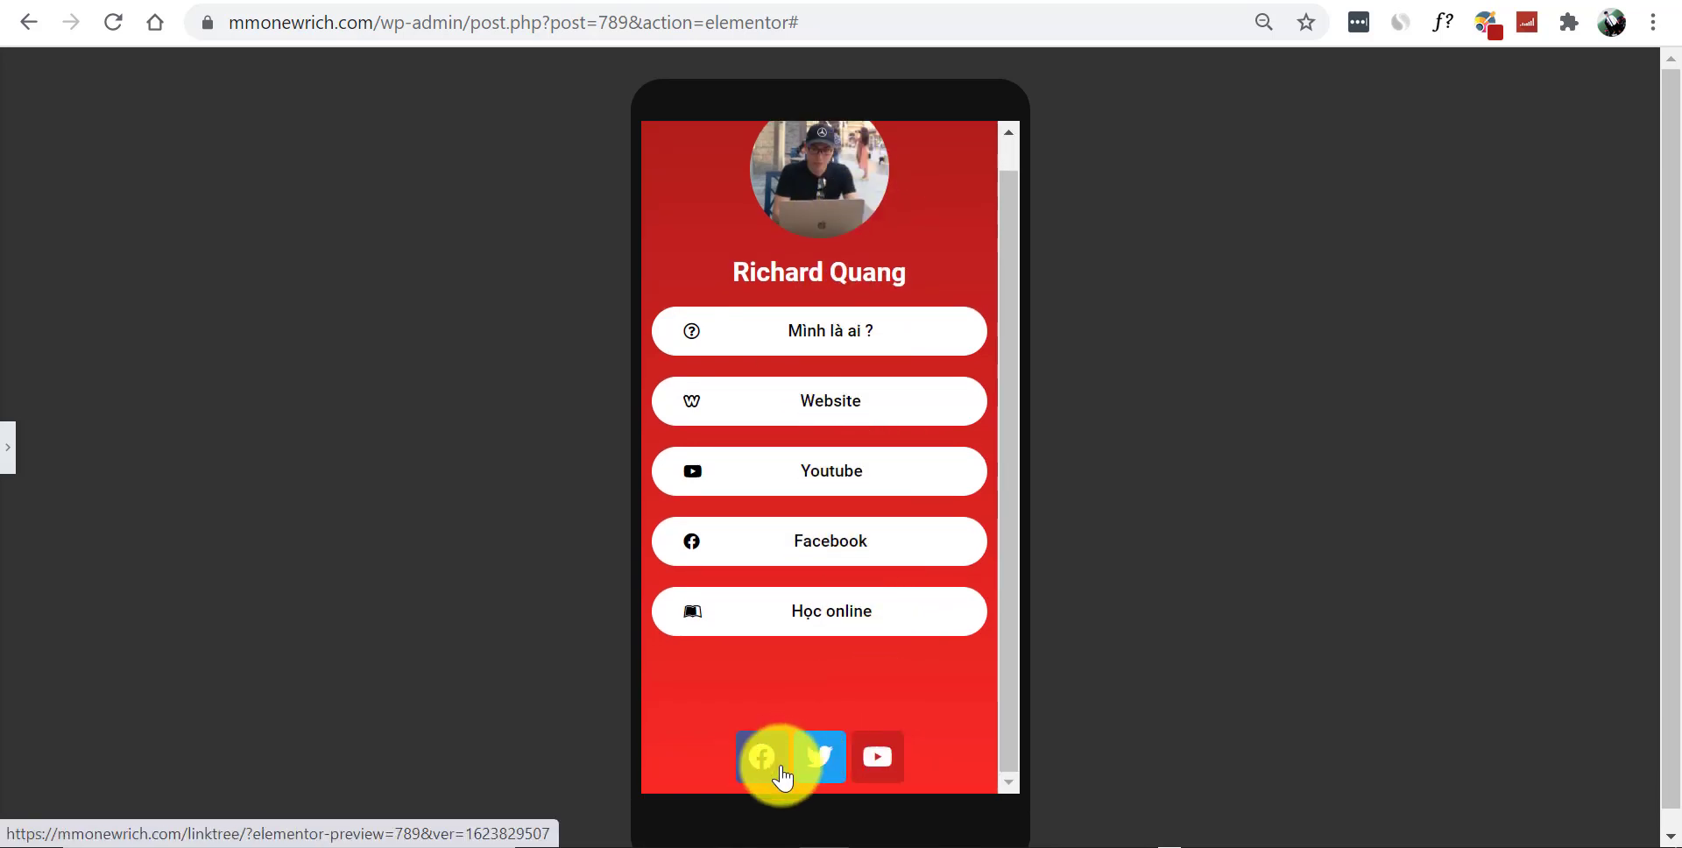
scroll(907, 420, up, 1)
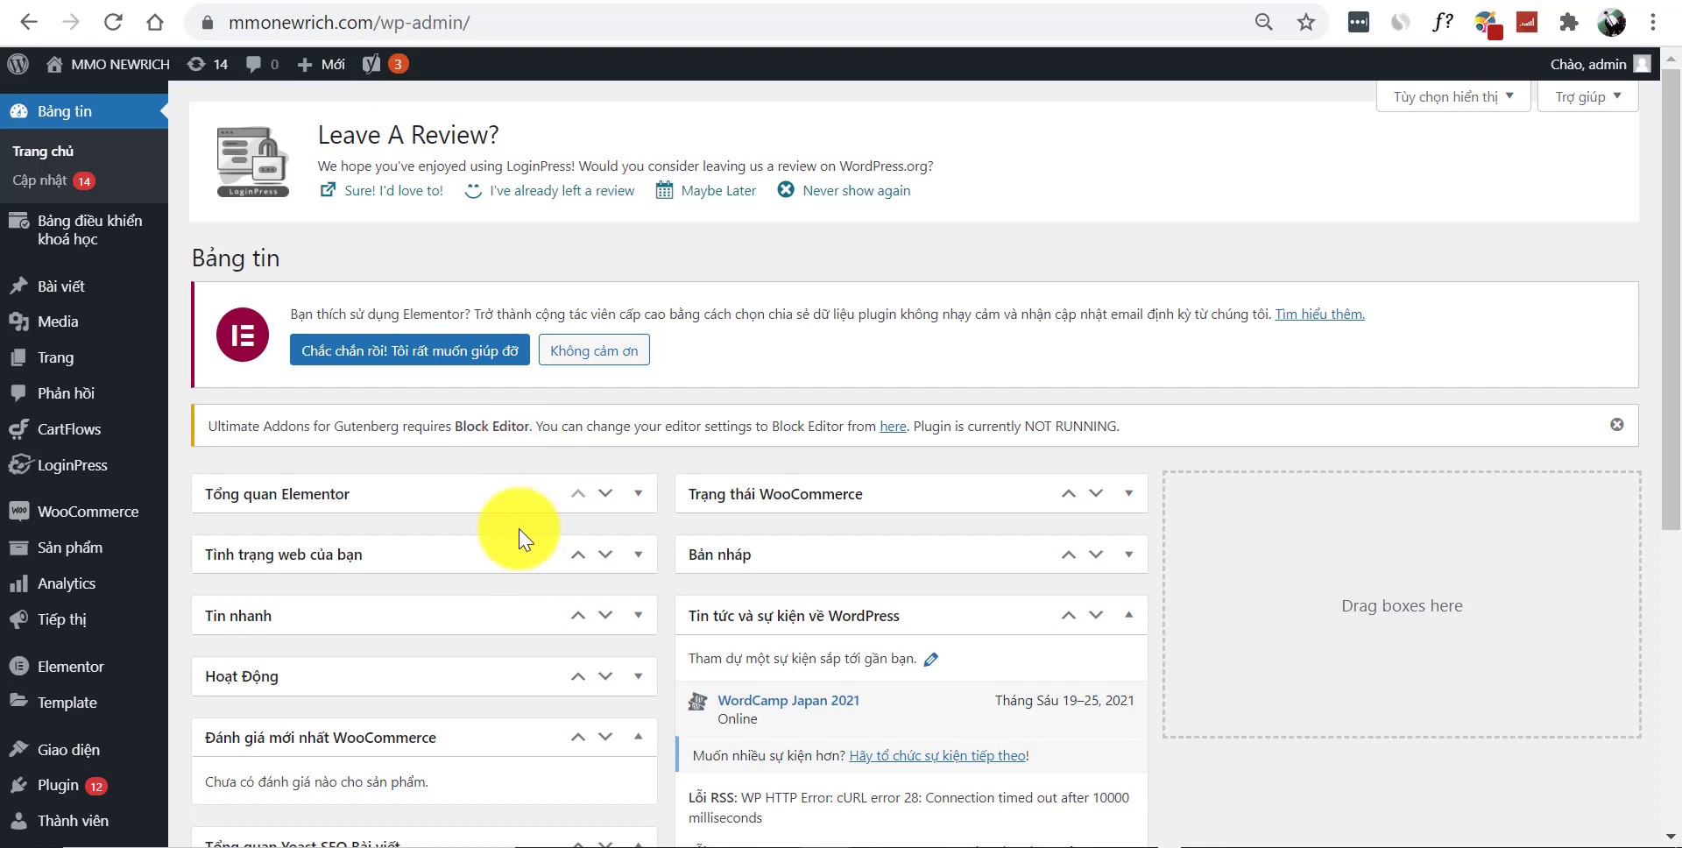
Create a new WordPress page titled with the person's name and publish it
mouse_move(55, 358)
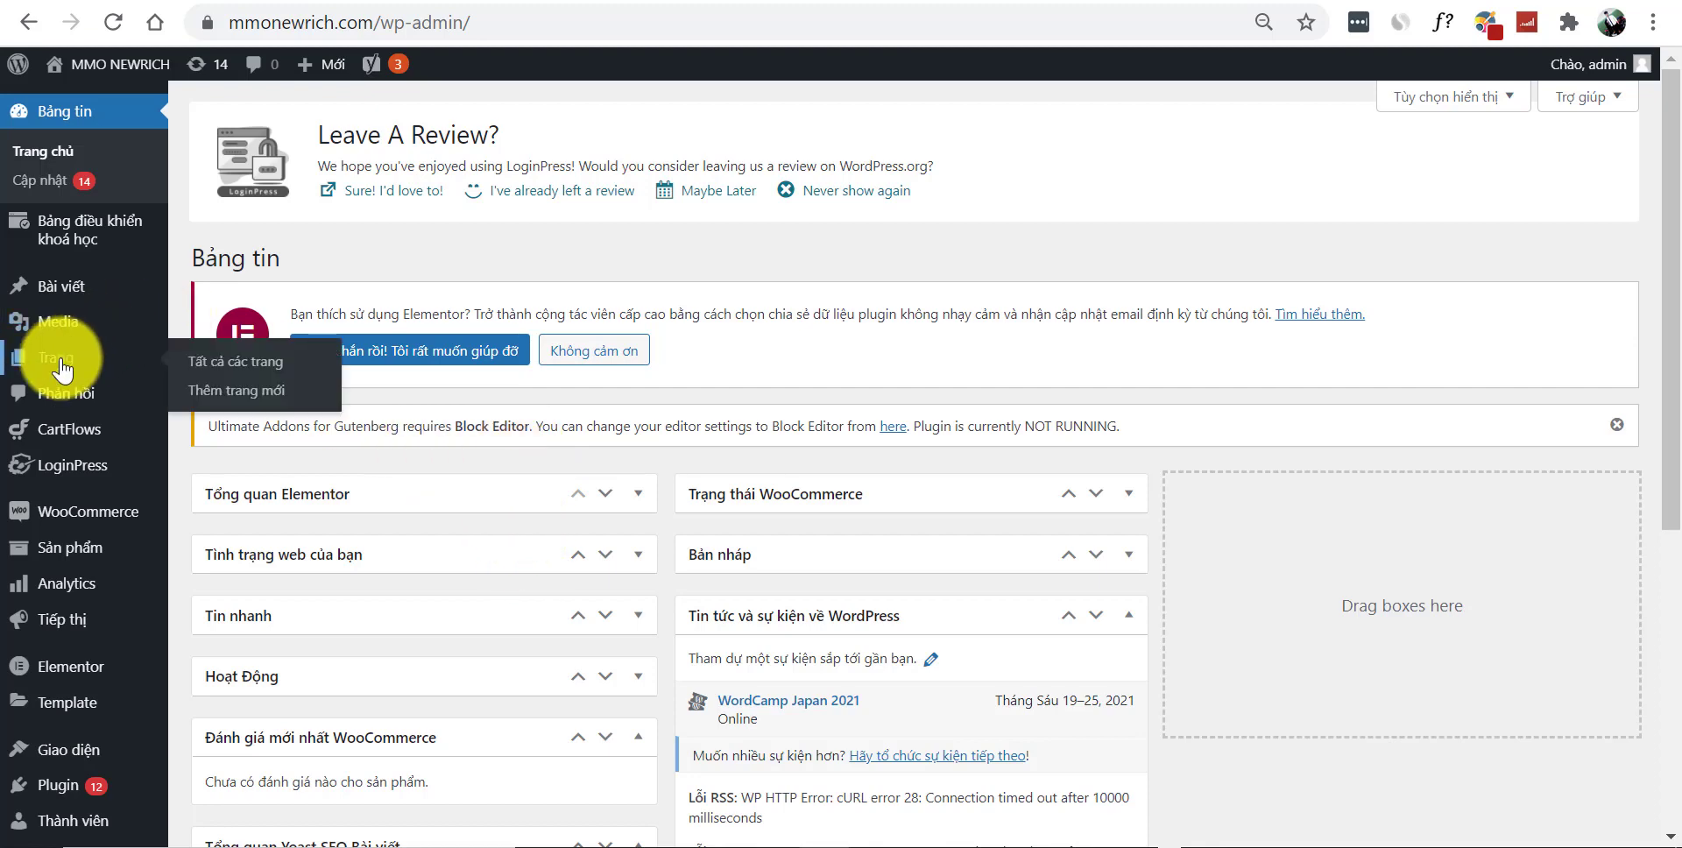
click(264, 399)
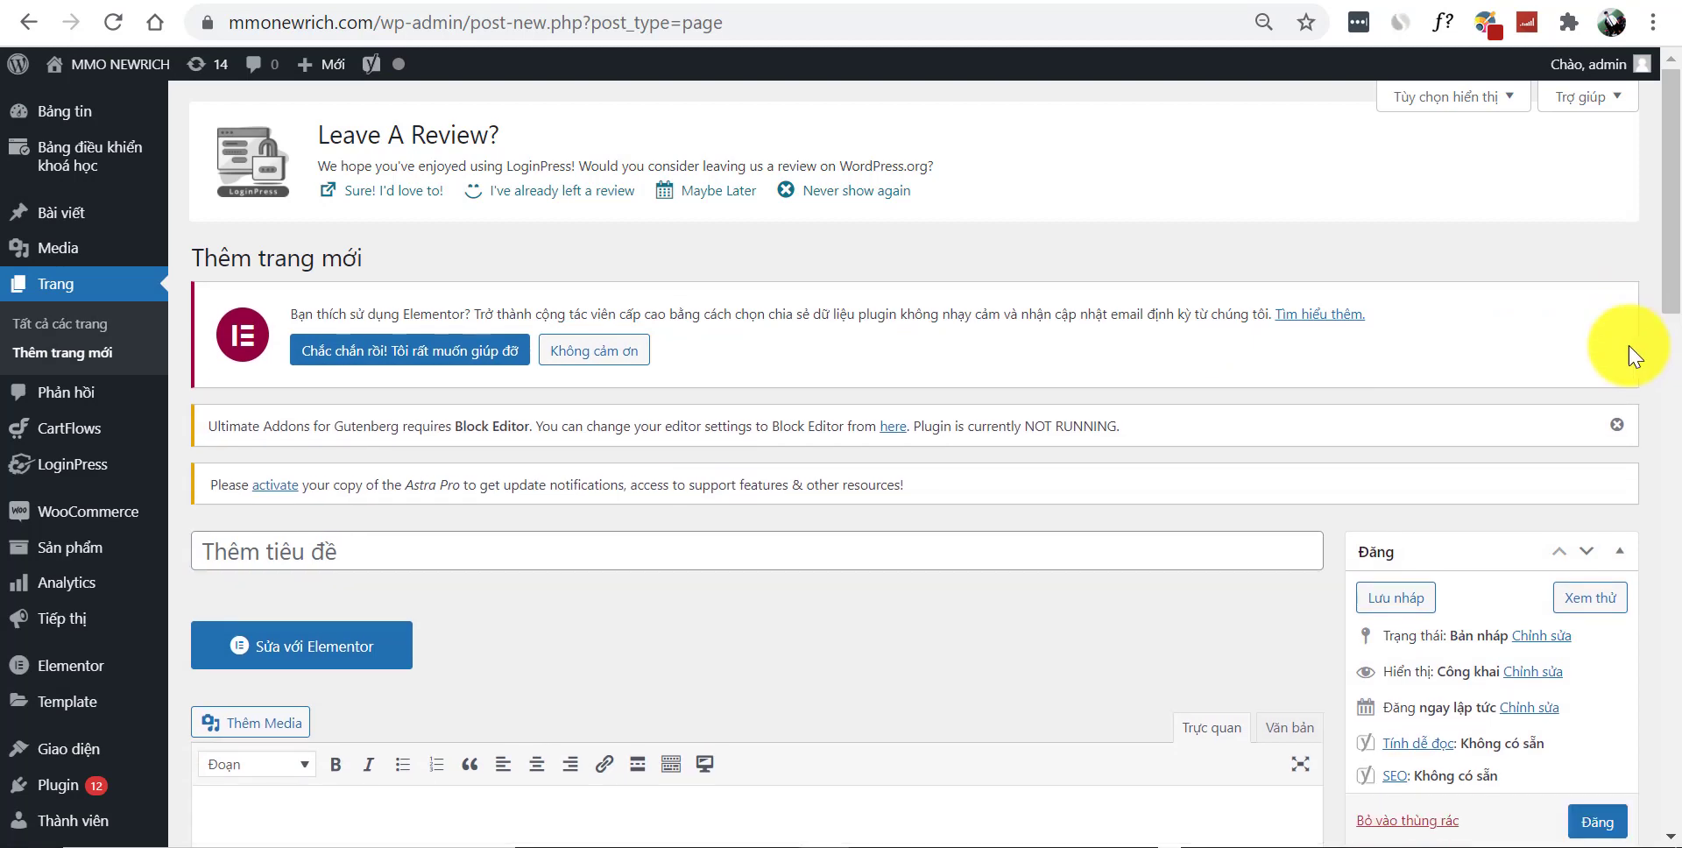
click(1616, 426)
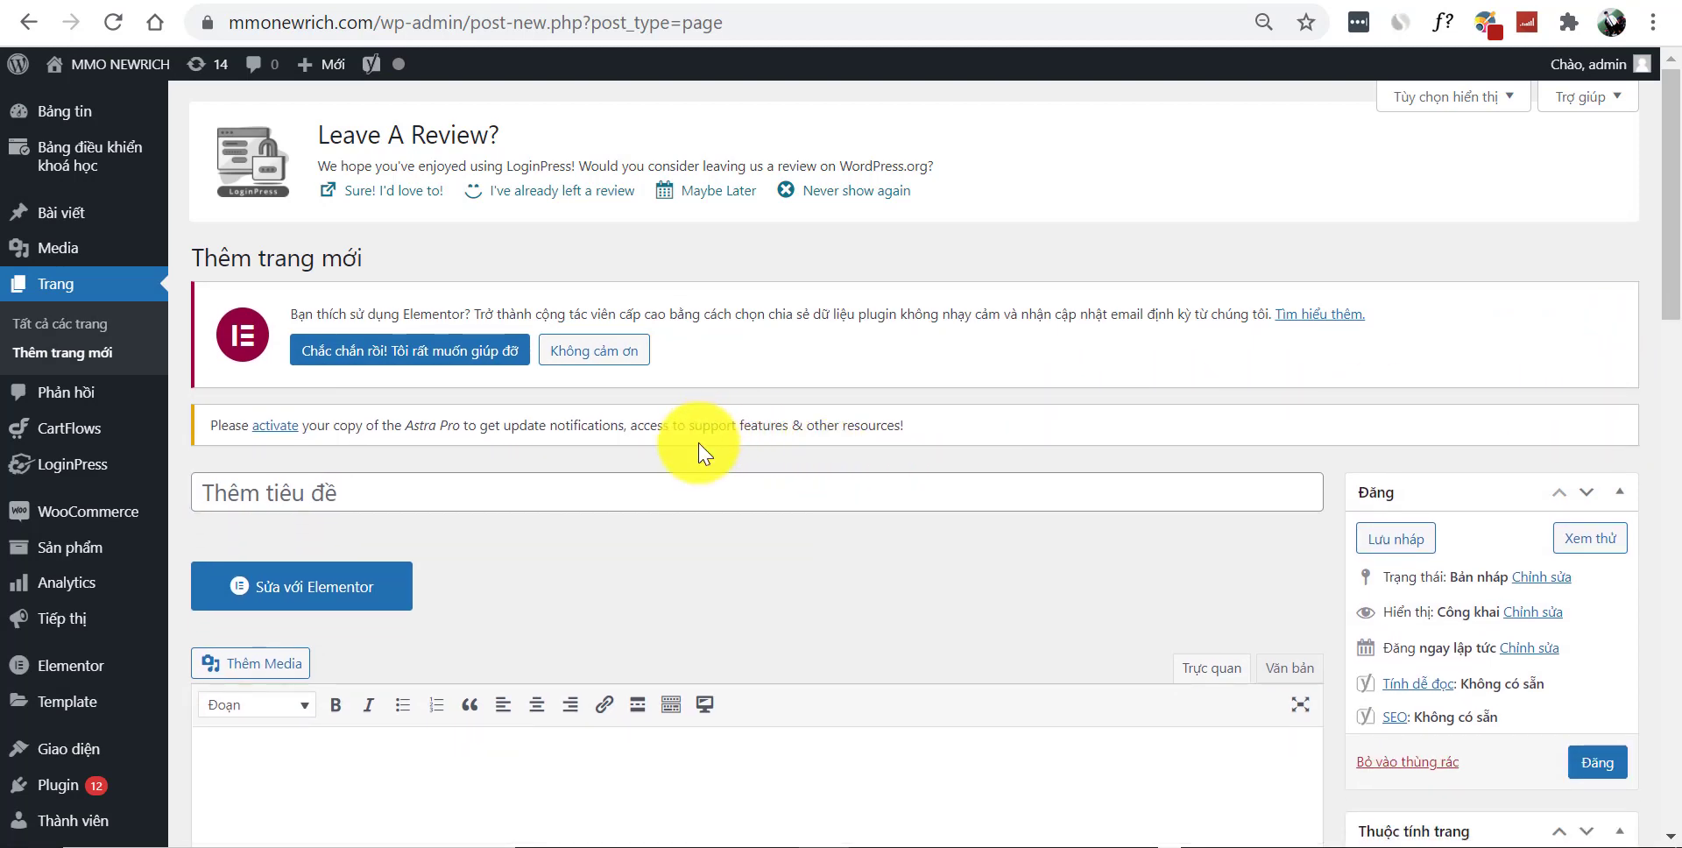
scroll(698, 450, down, 5)
scroll(668, 480, up, 4)
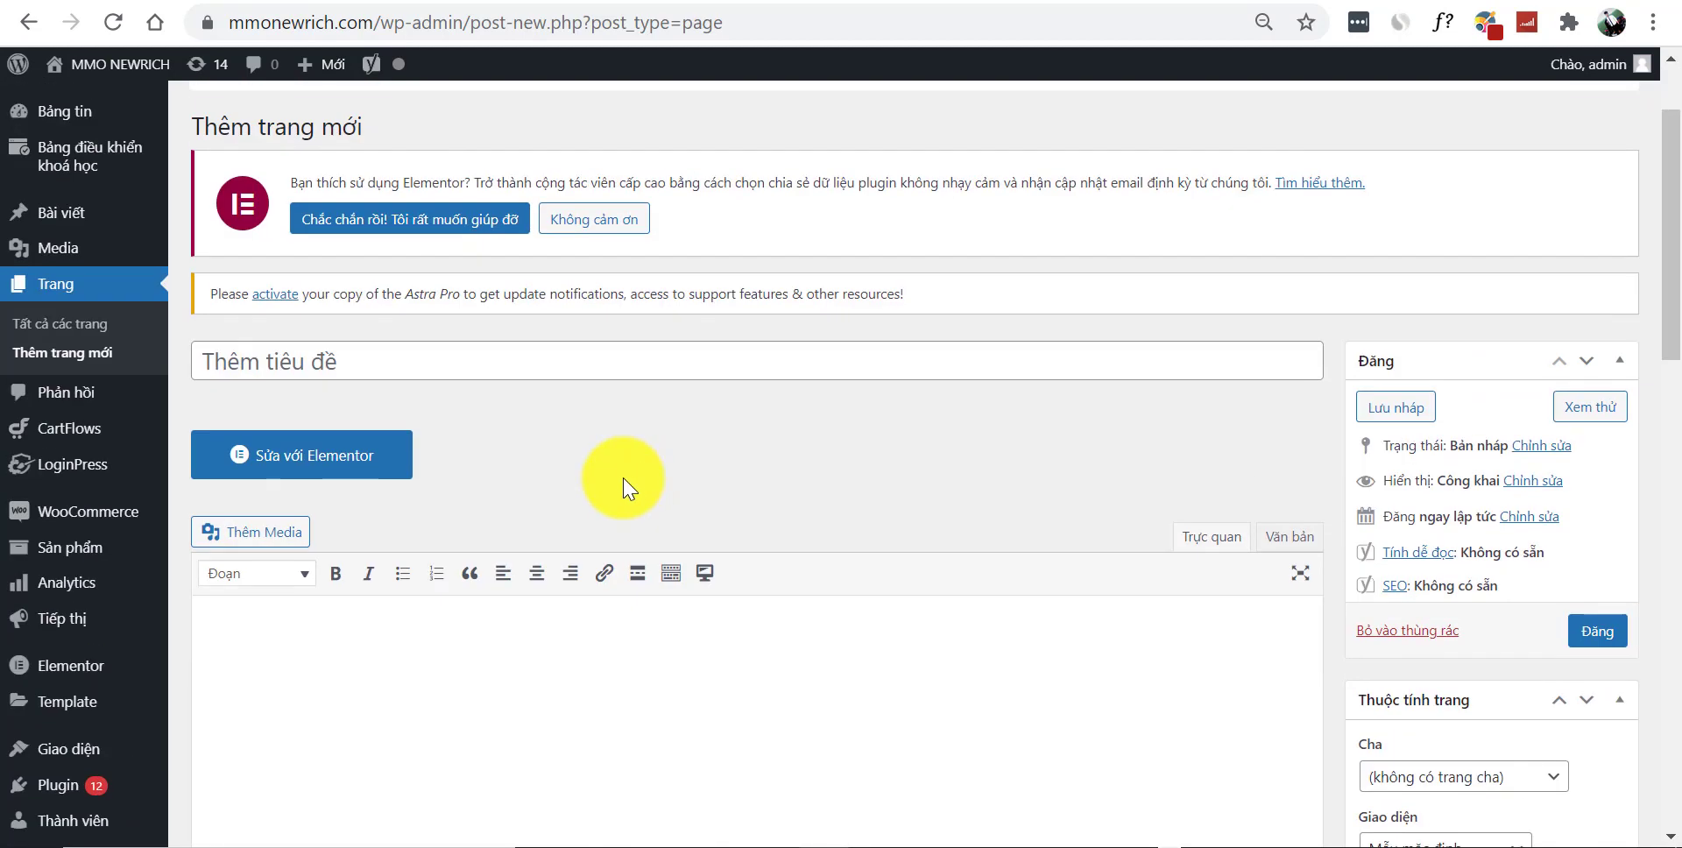
click(455, 371)
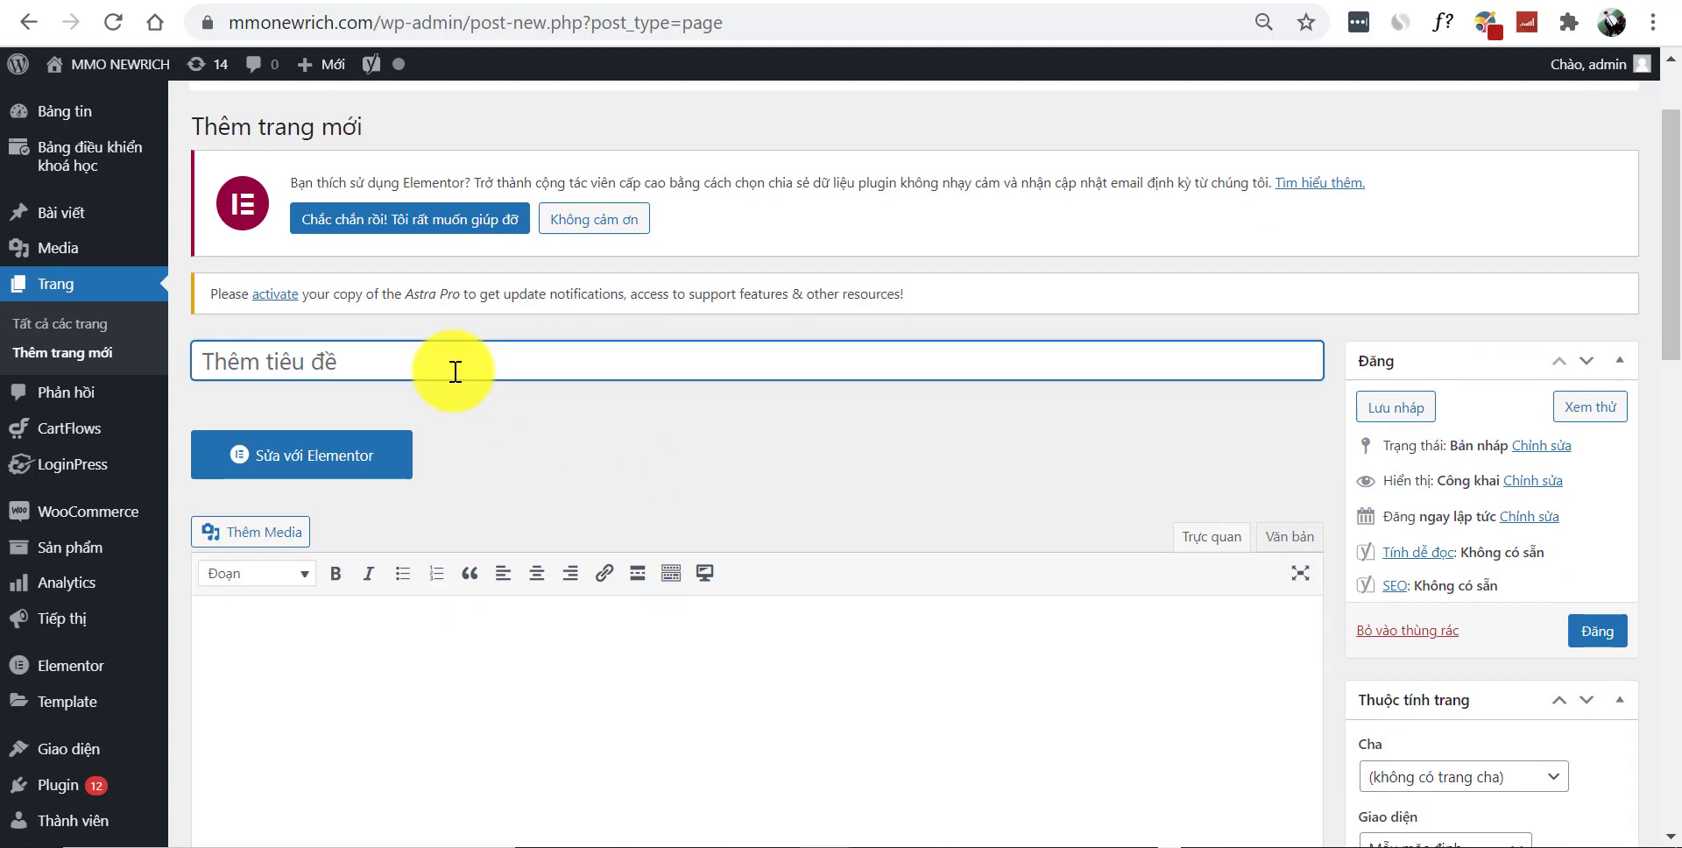
text(Richard Quang)
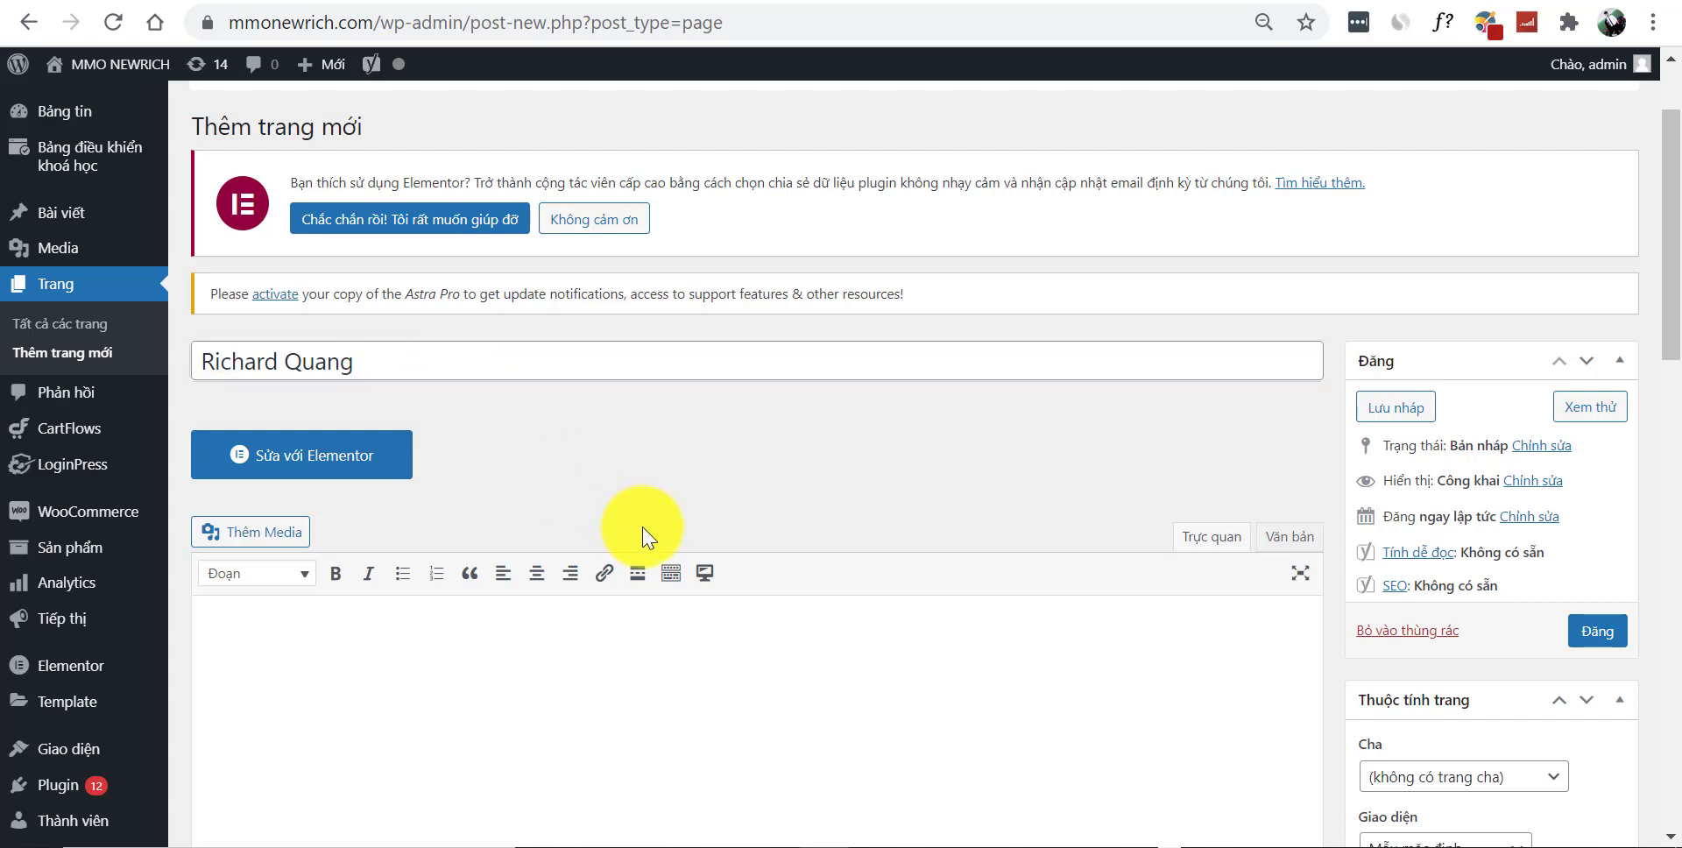
click(638, 530)
click(1609, 633)
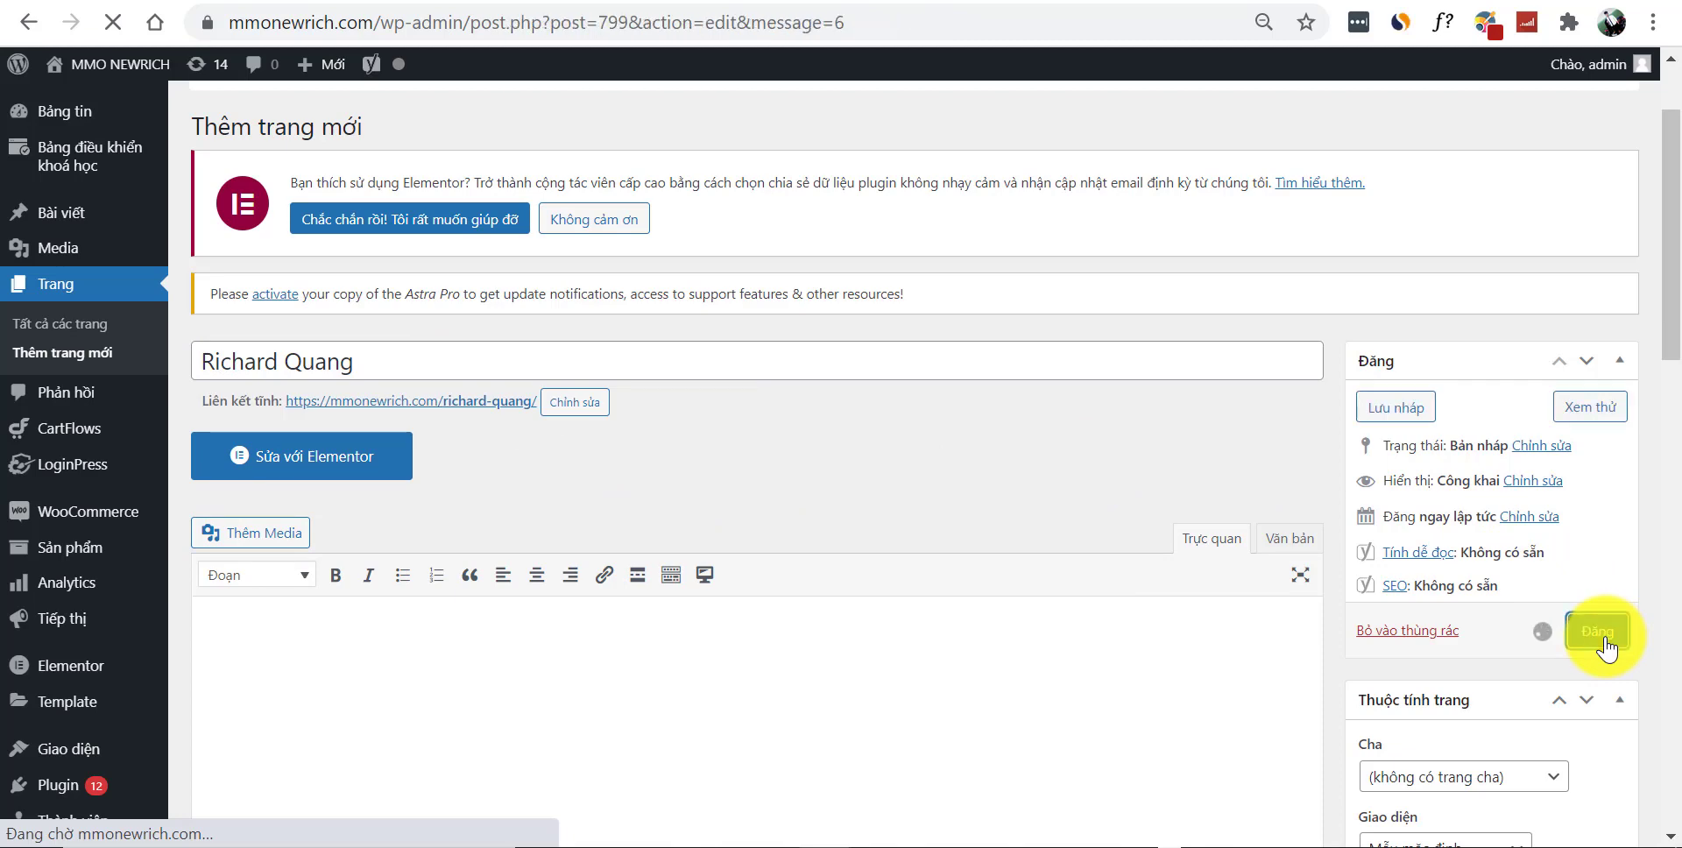
Open the new page in Elementor, set its page layout to Elementor Canvas, and save
scroll(792, 578, down, 3)
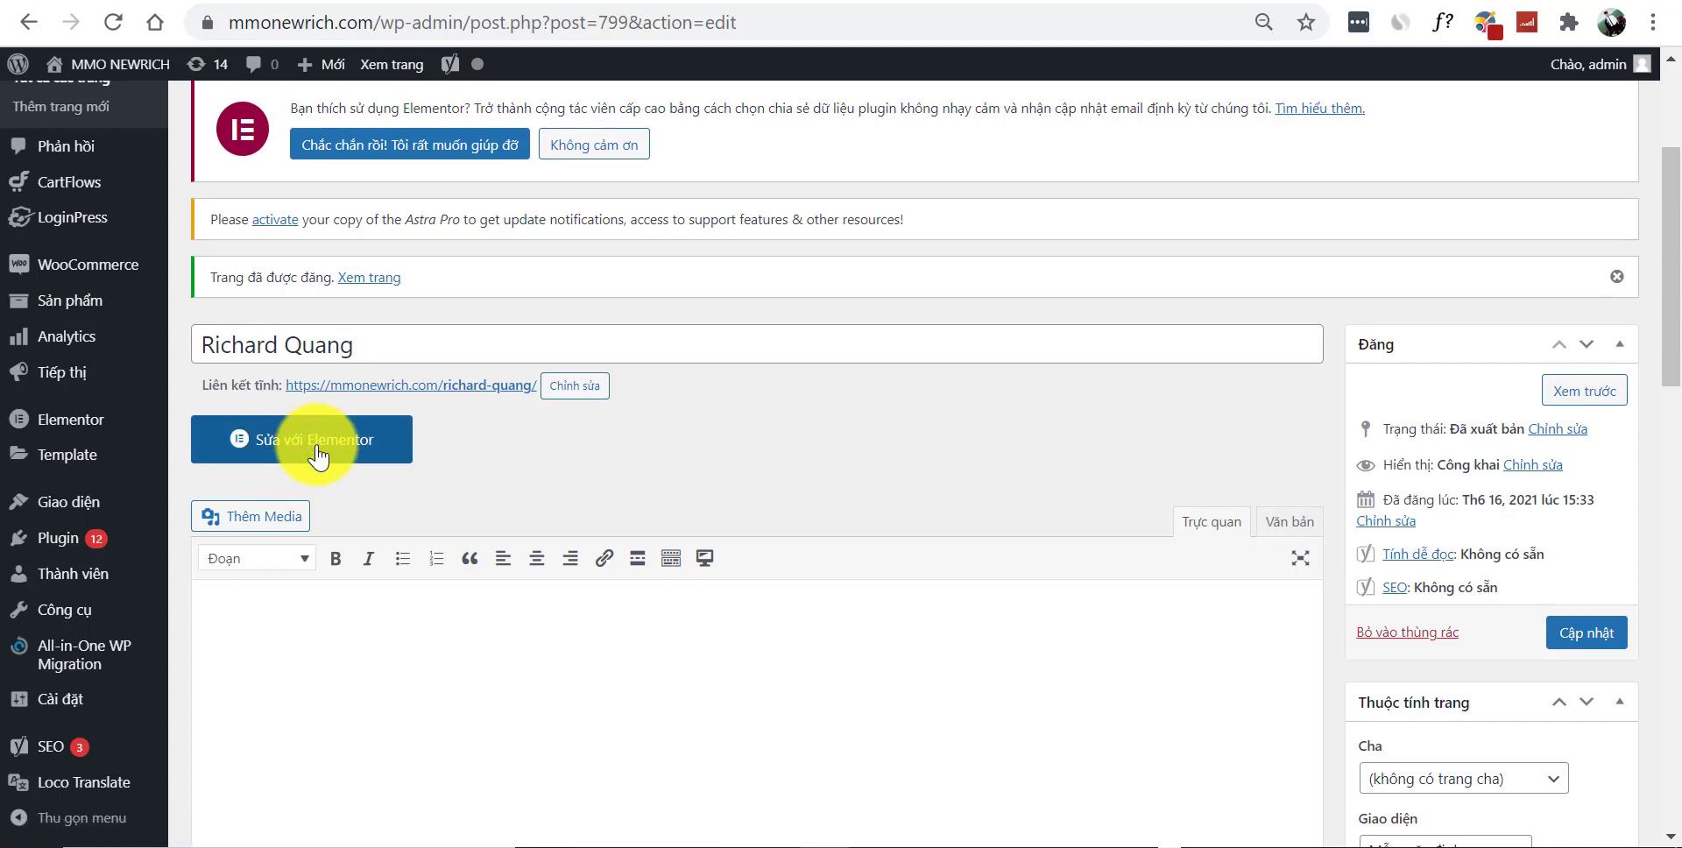
click(318, 454)
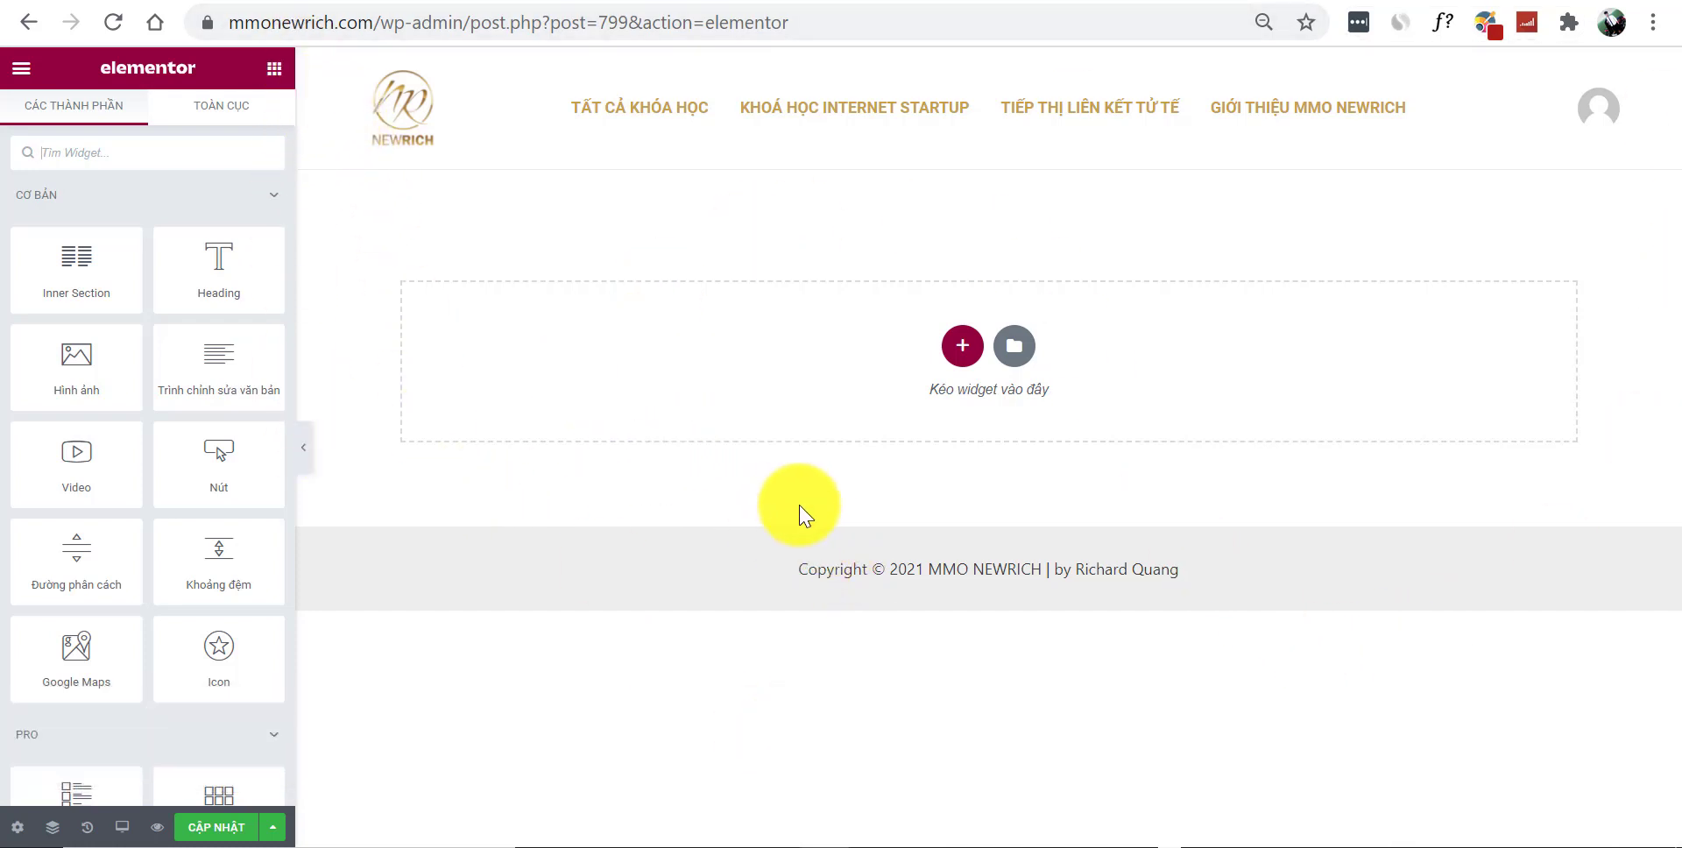
click(17, 828)
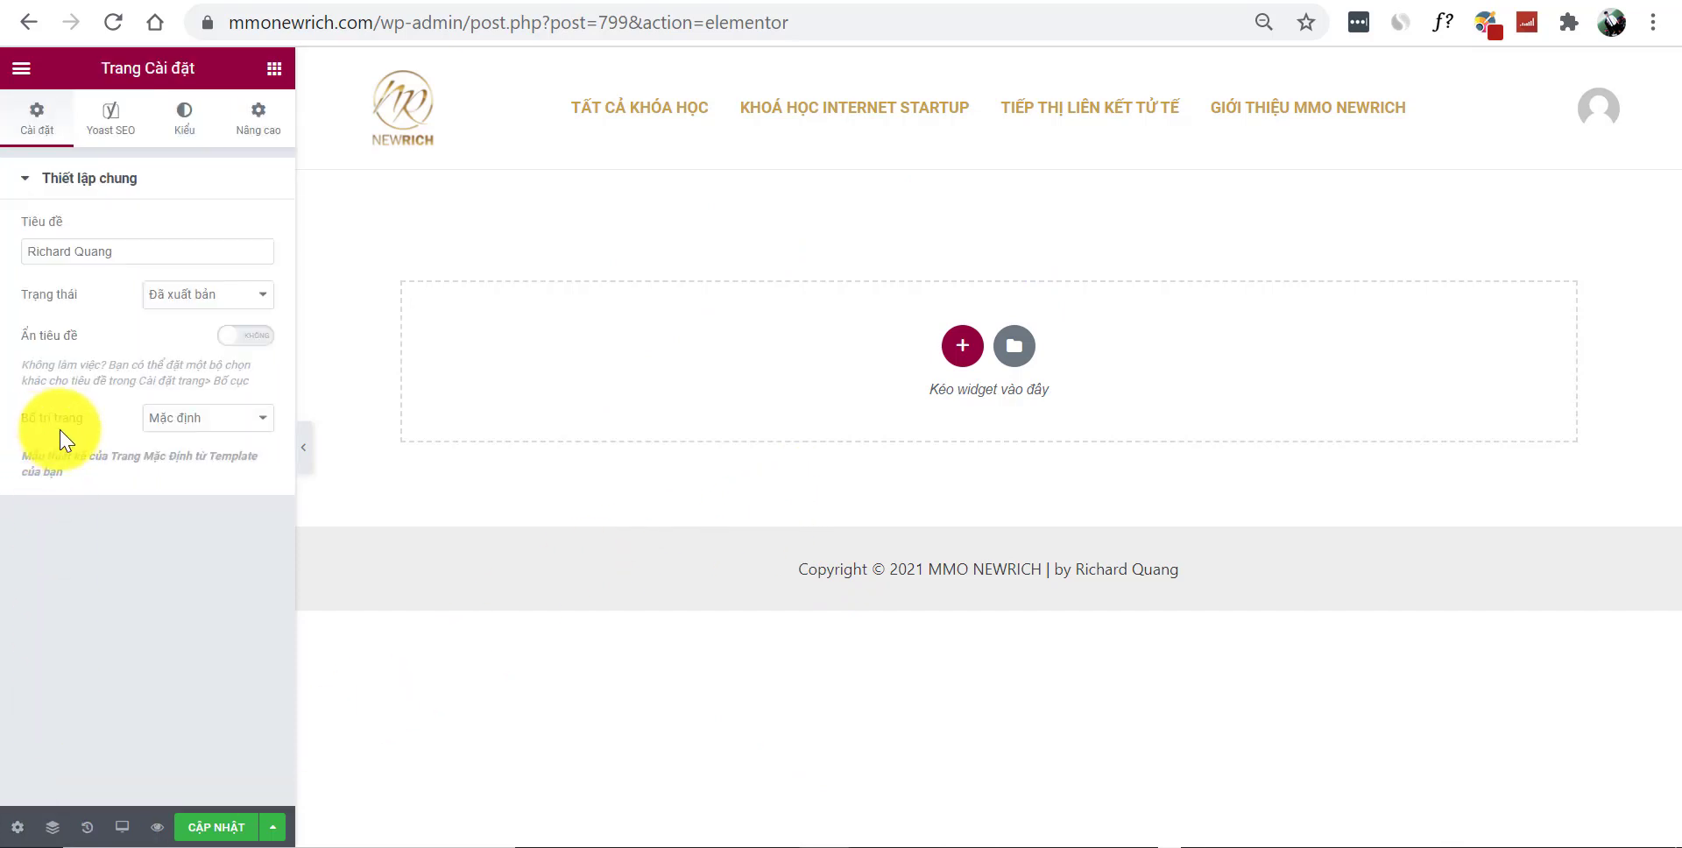
click(175, 419)
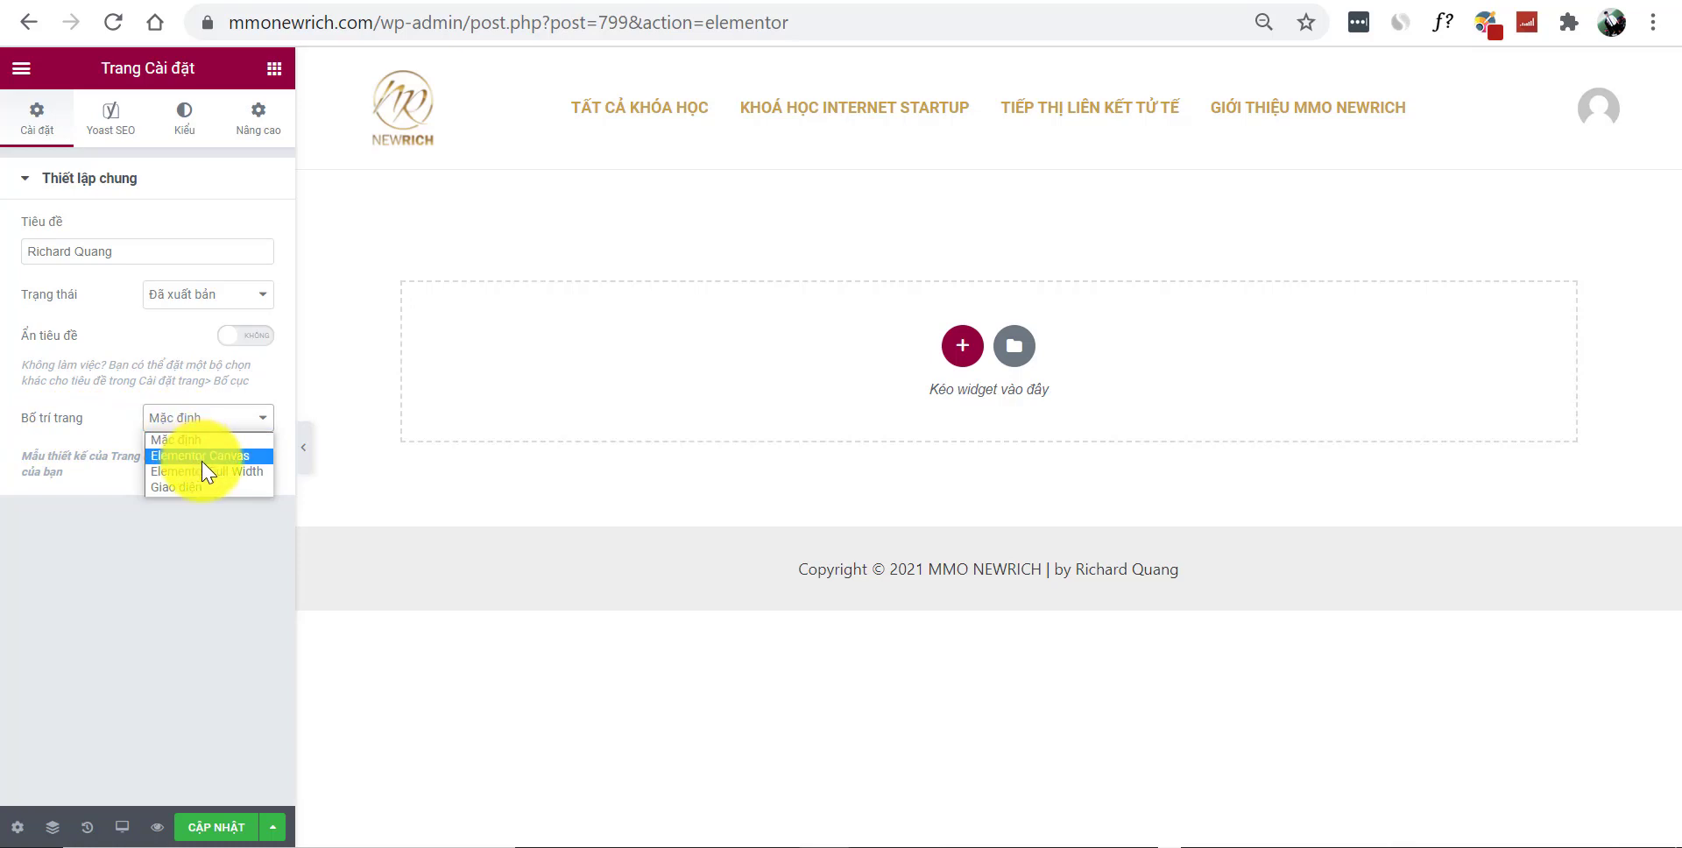
click(202, 458)
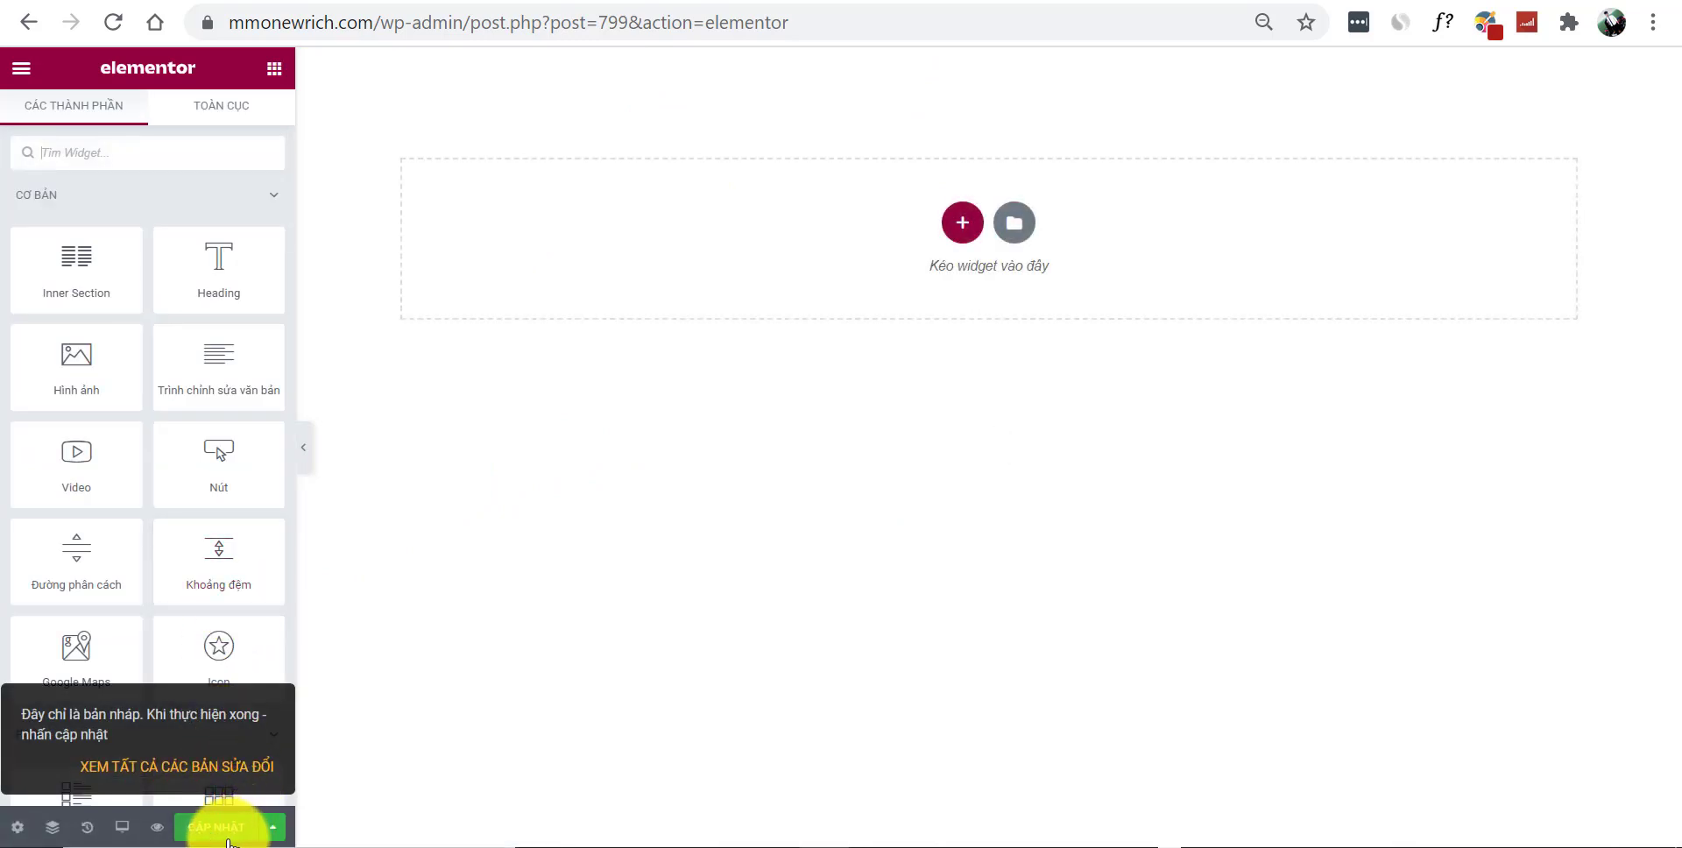
click(226, 838)
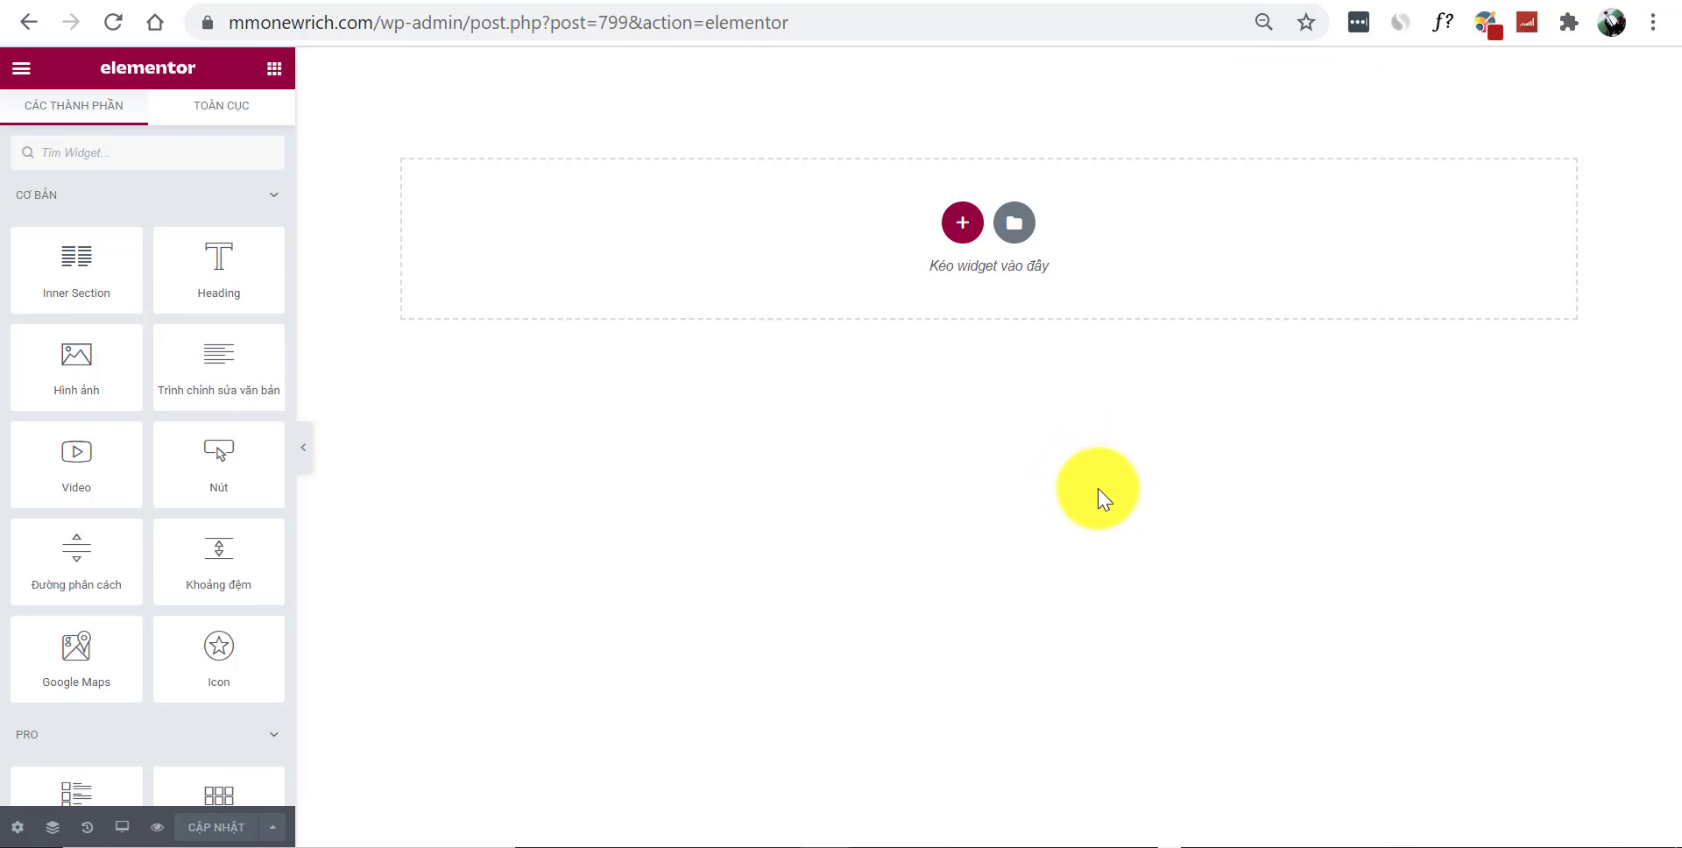
Add a one-column section with Full Width content to the empty page
click(961, 225)
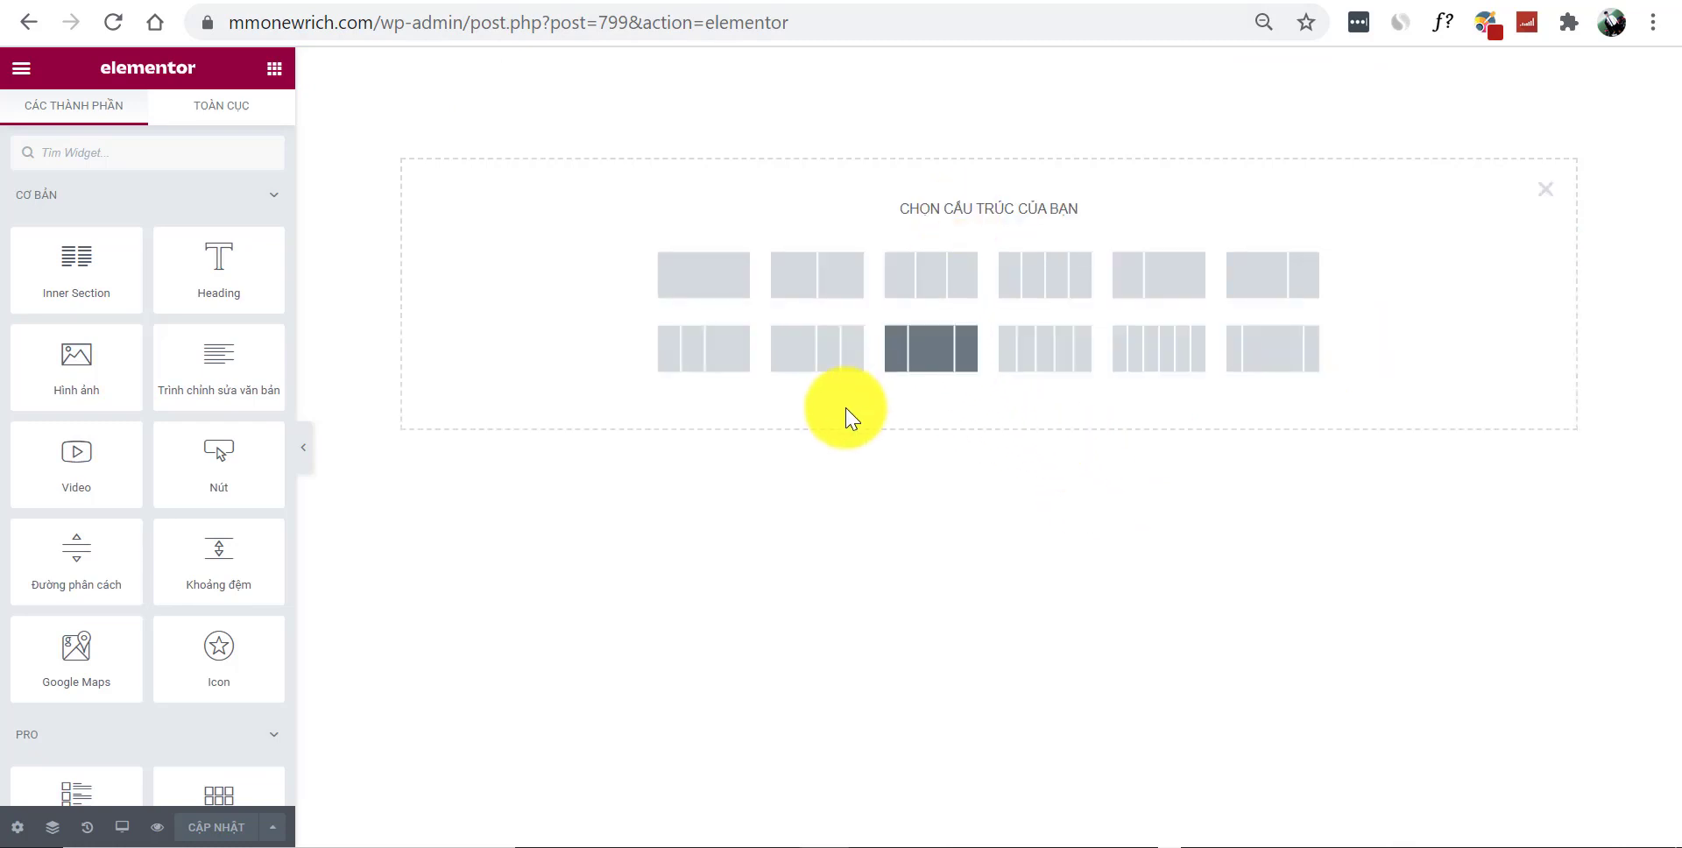
click(710, 298)
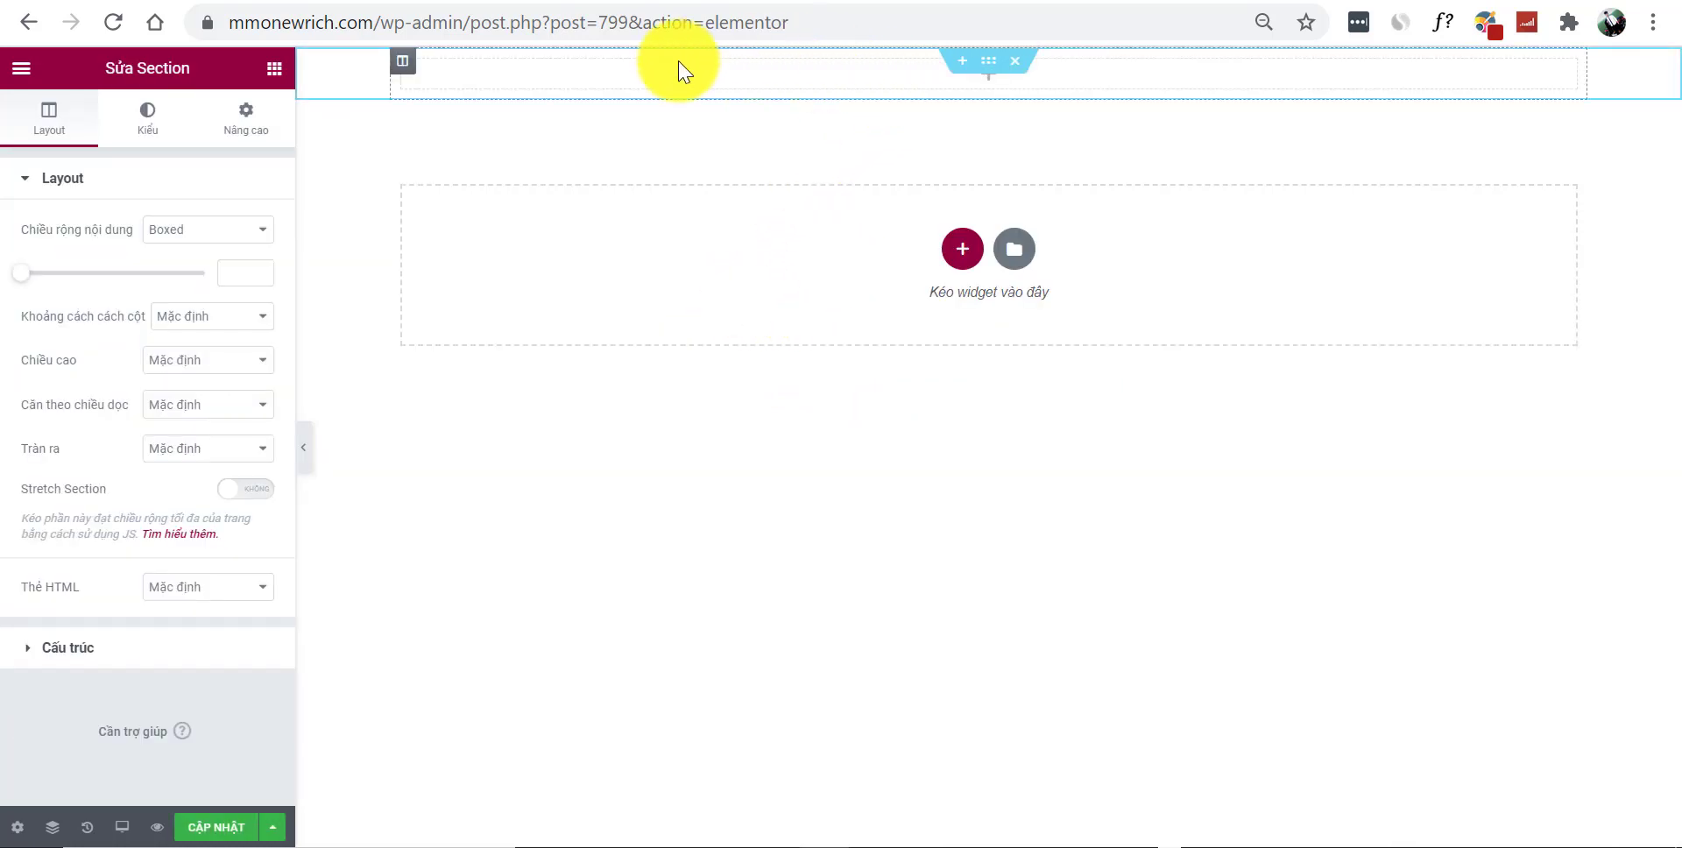
click(189, 233)
click(198, 266)
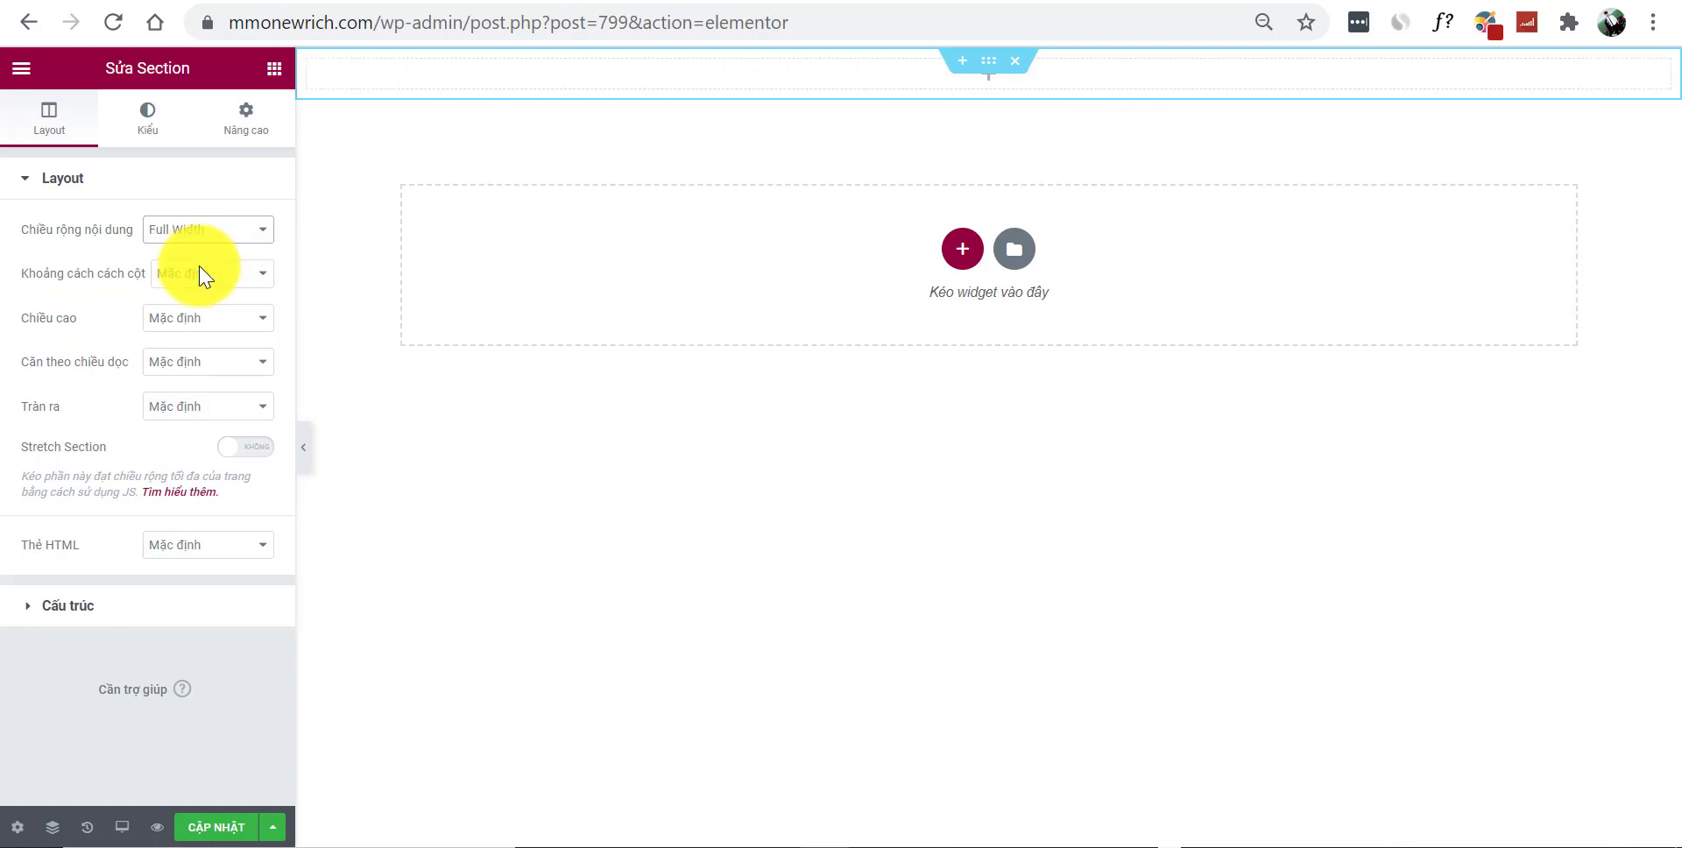
Set the section's background type to Classic after previewing the other background types
click(160, 127)
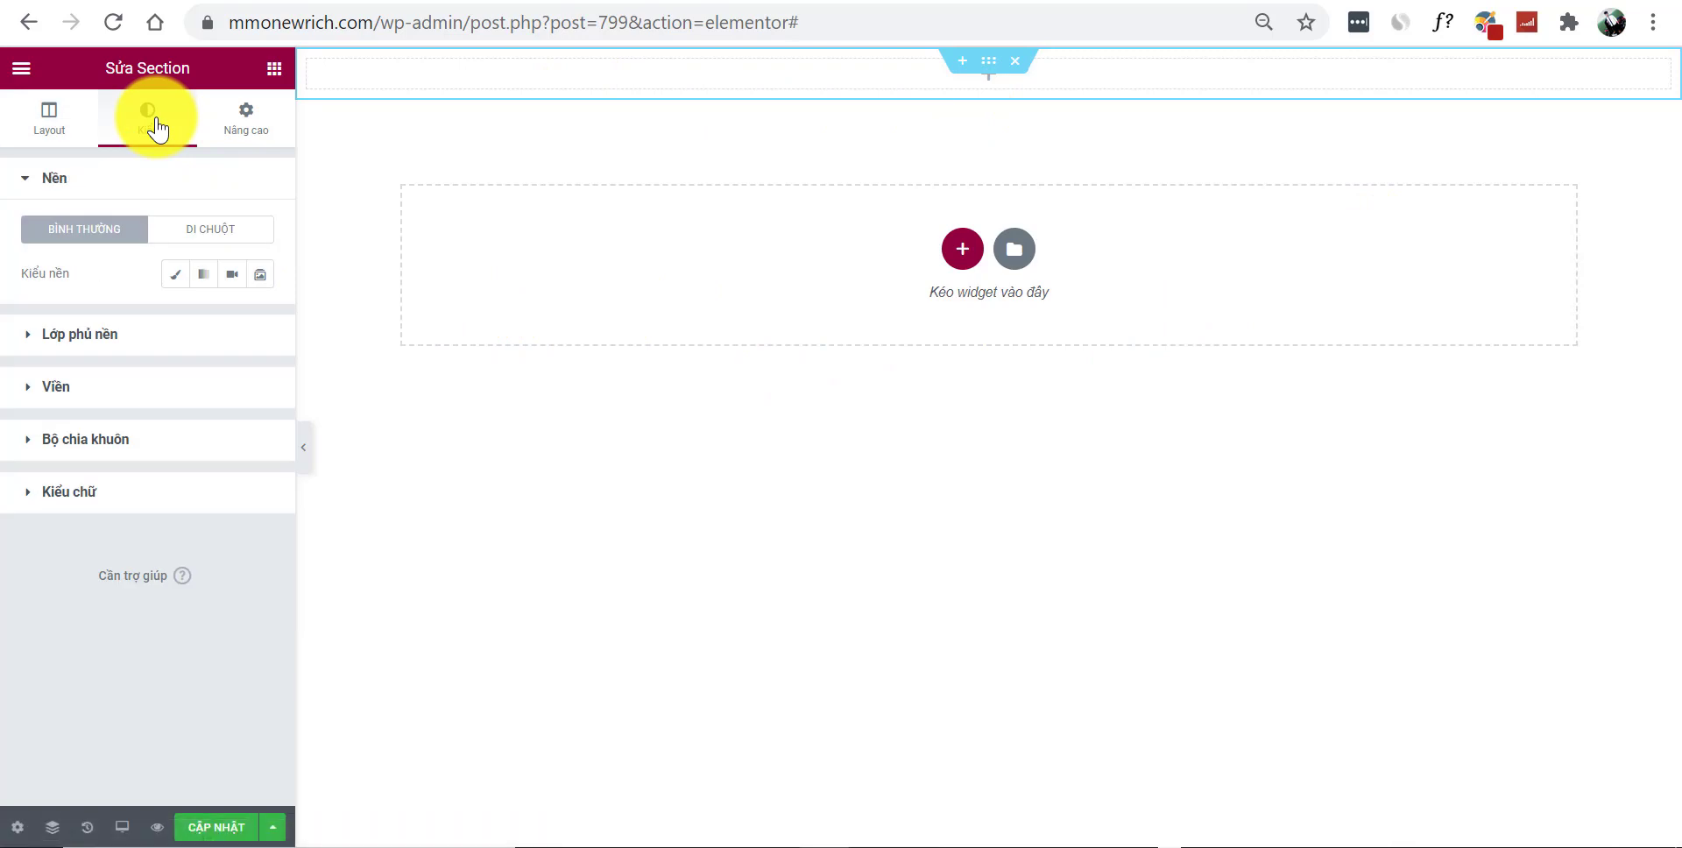
click(169, 277)
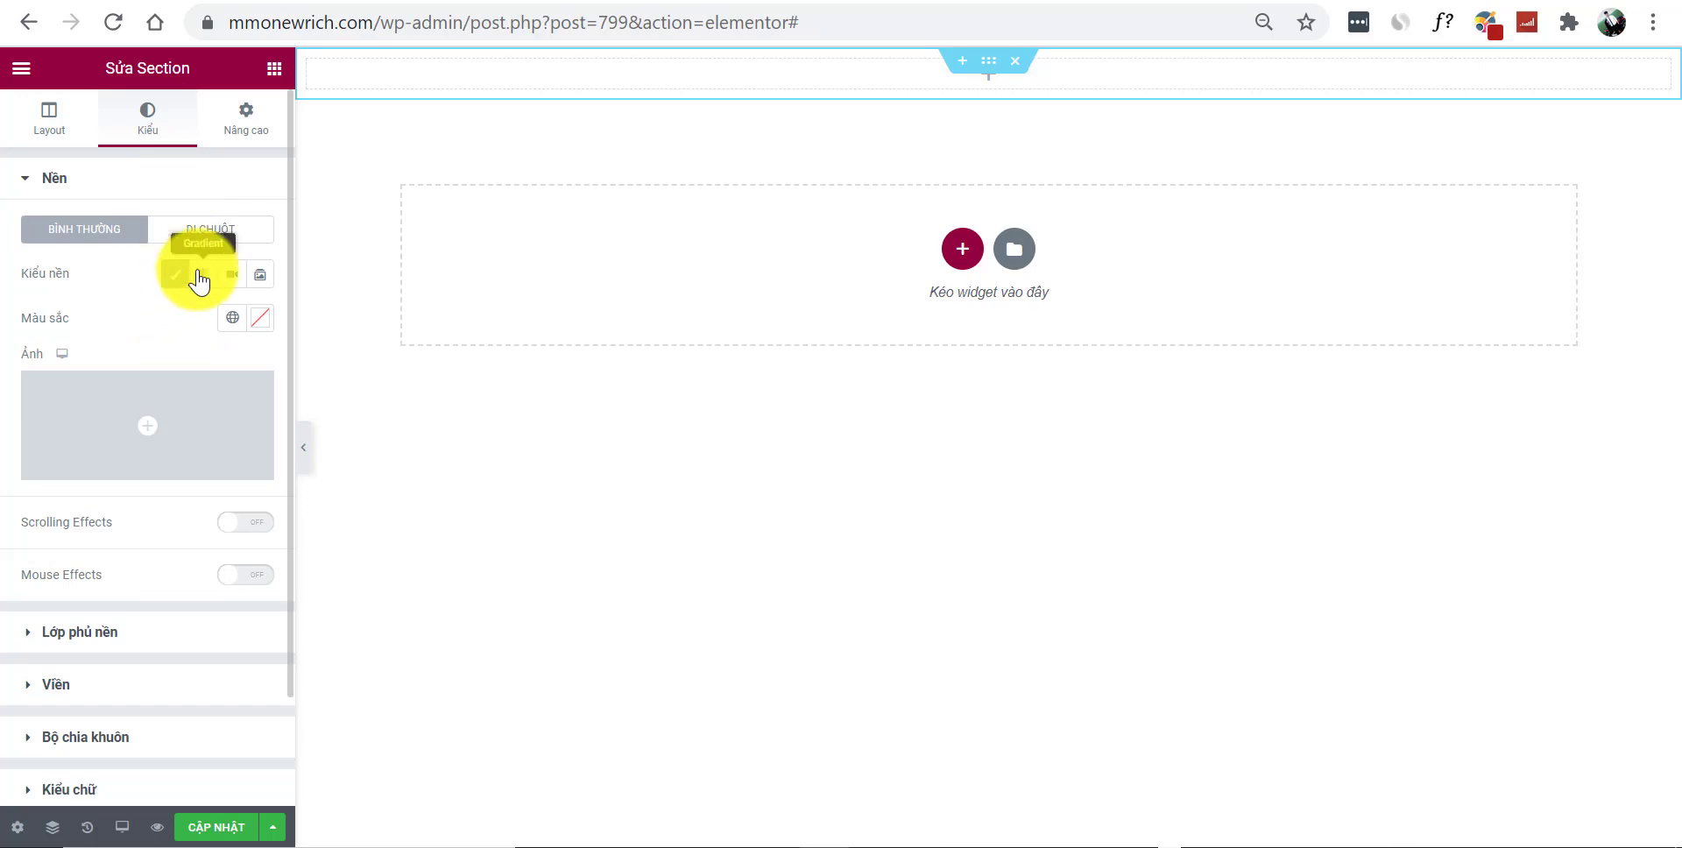
click(202, 274)
click(229, 275)
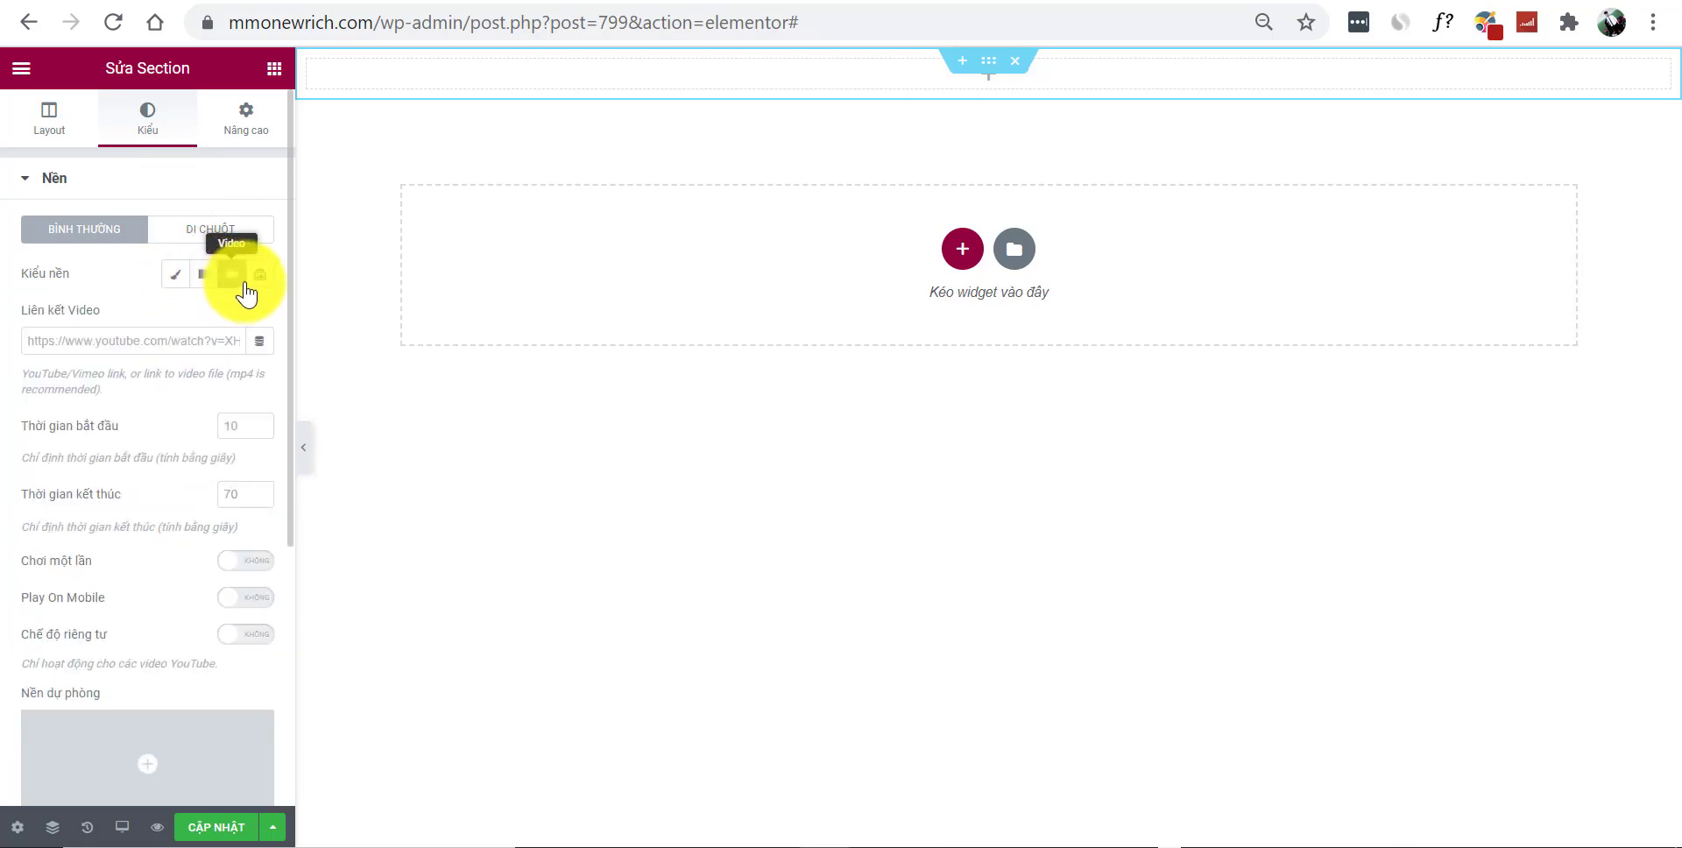
click(257, 277)
click(173, 285)
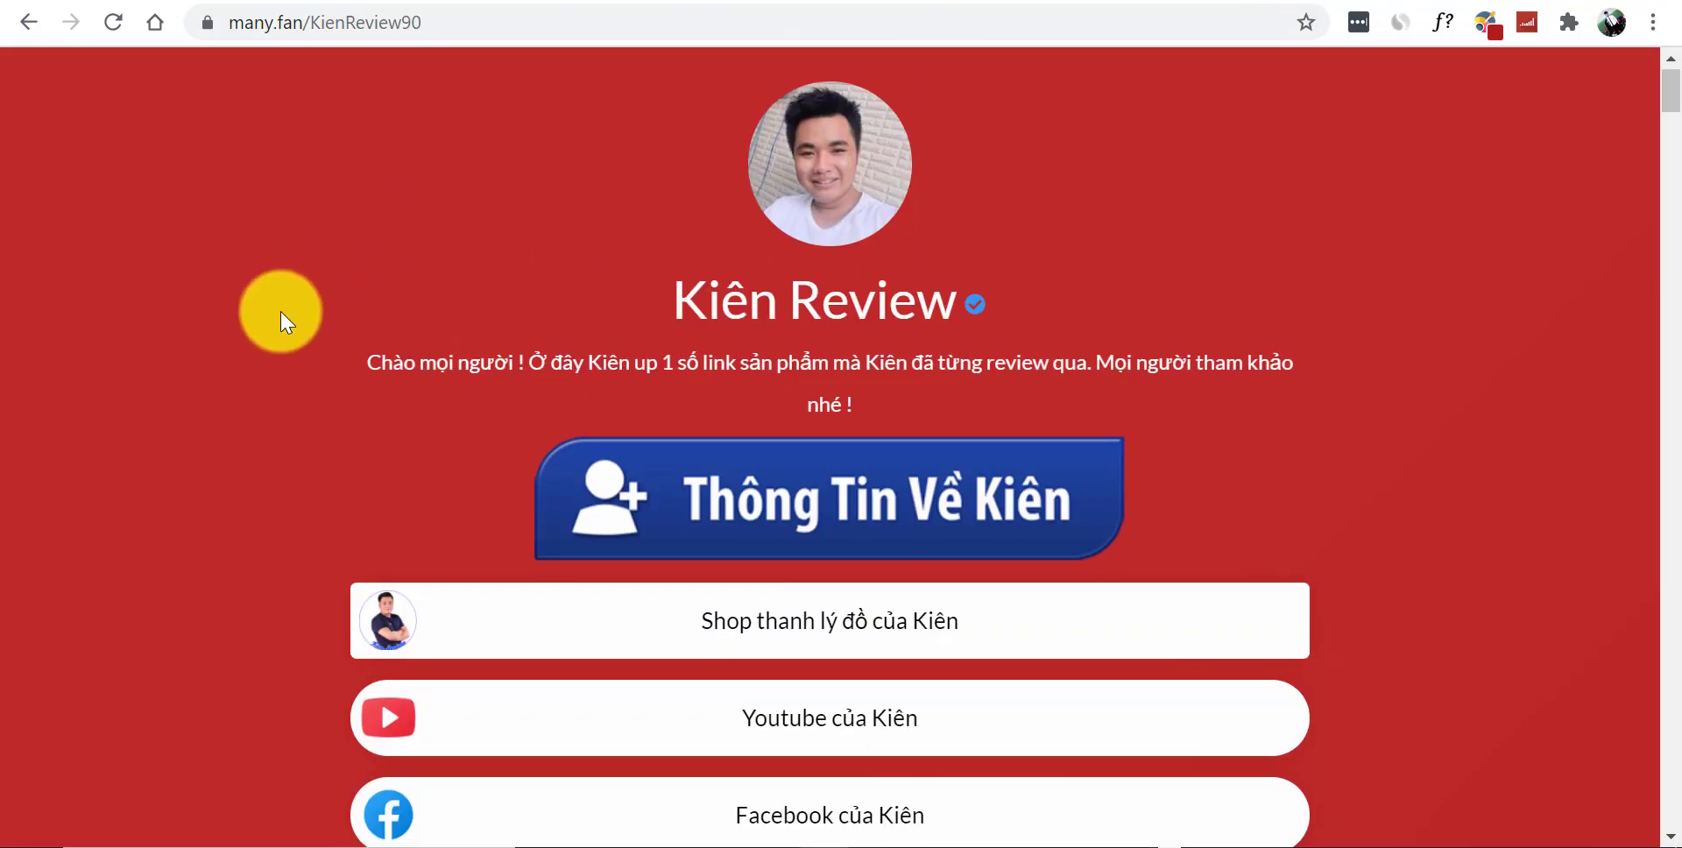
Sample the reference page's red background with Just Color Picker and copy C02929
scroll(280, 312, down, 10)
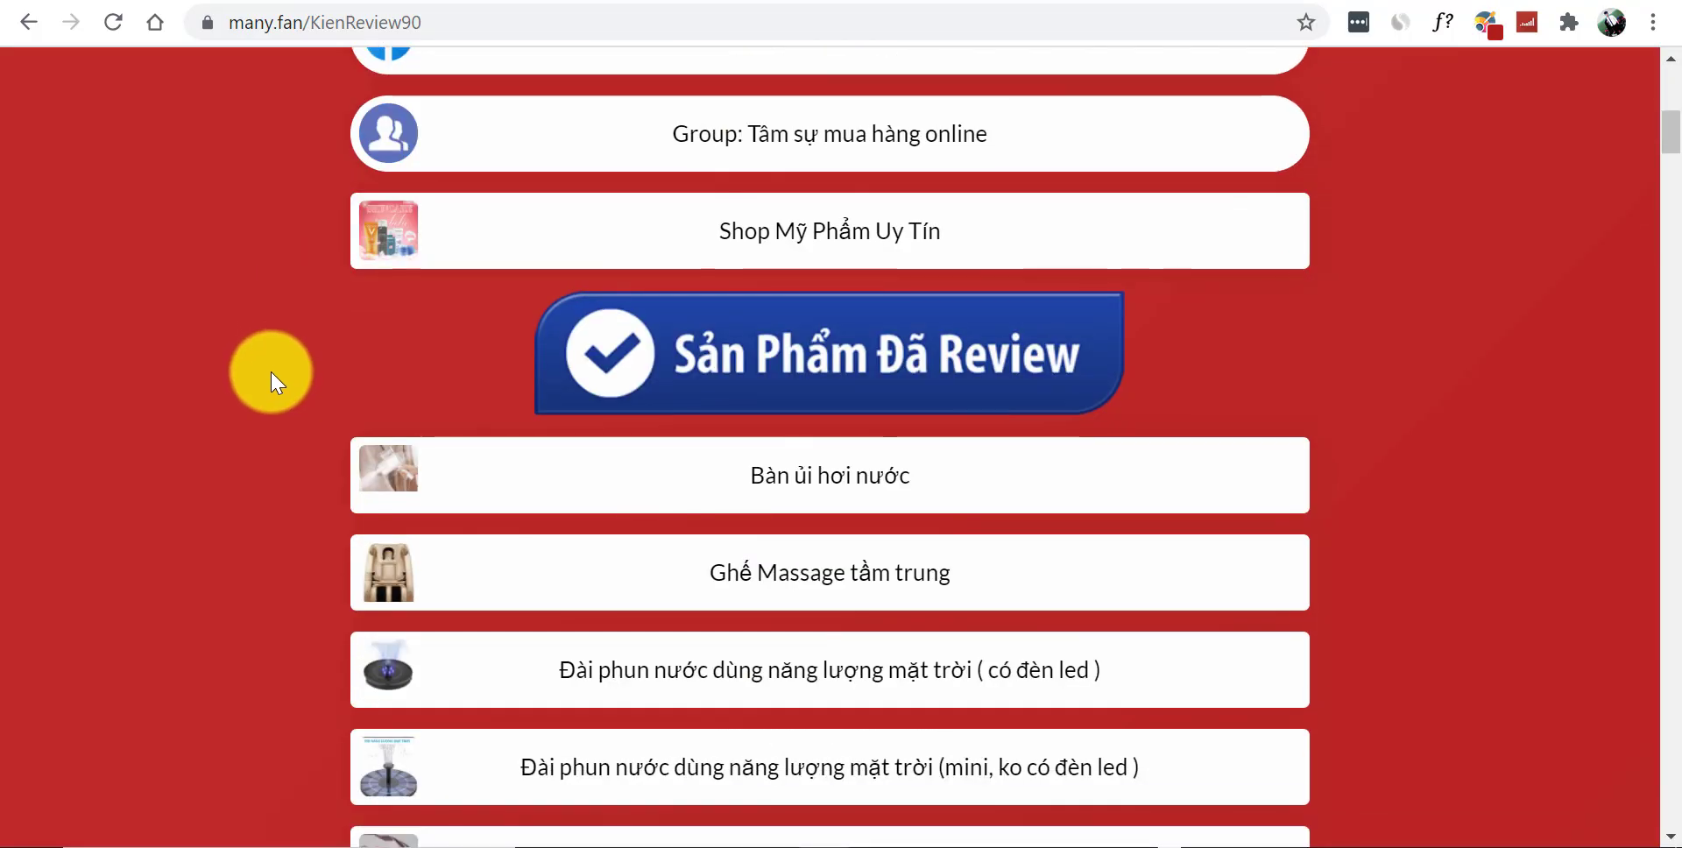
scroll(271, 372, up, 10)
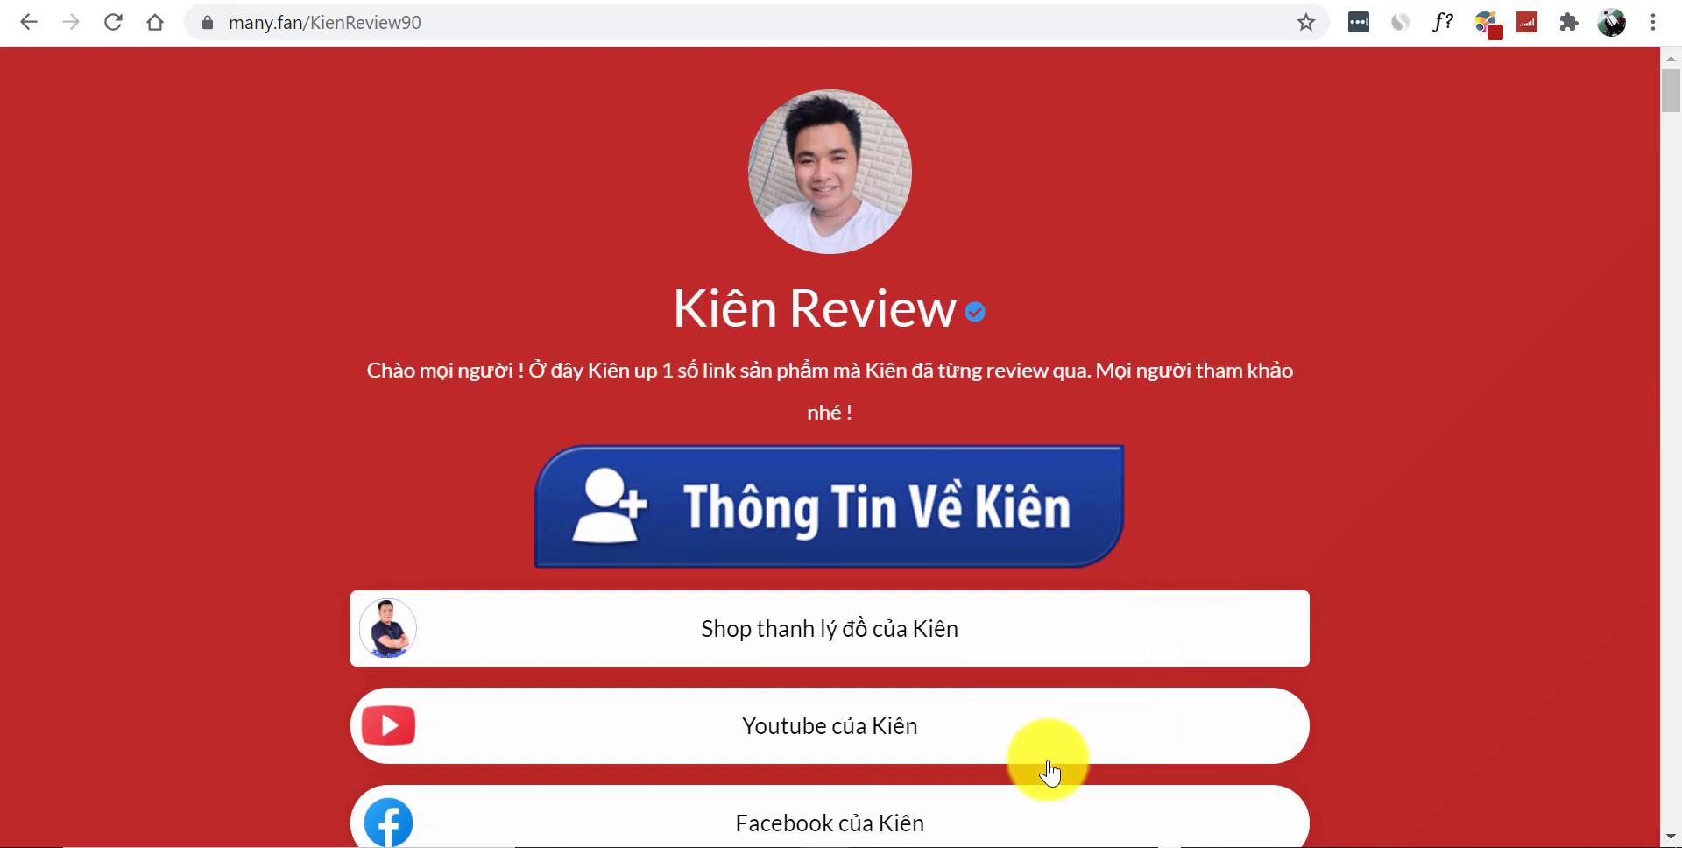
click(985, 846)
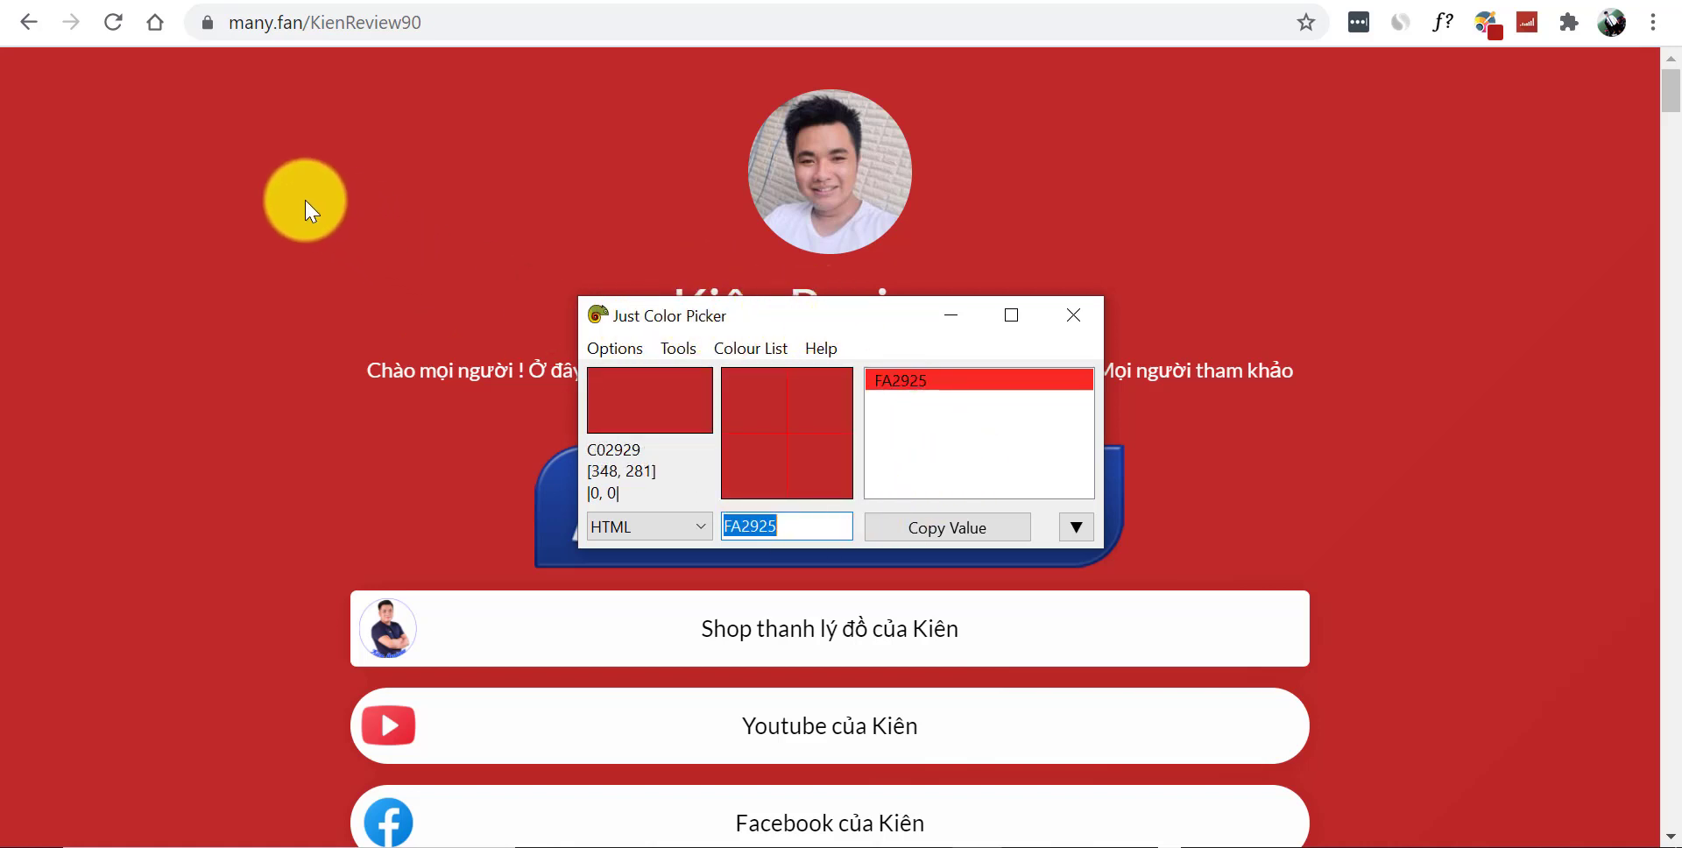
key(alt+x)
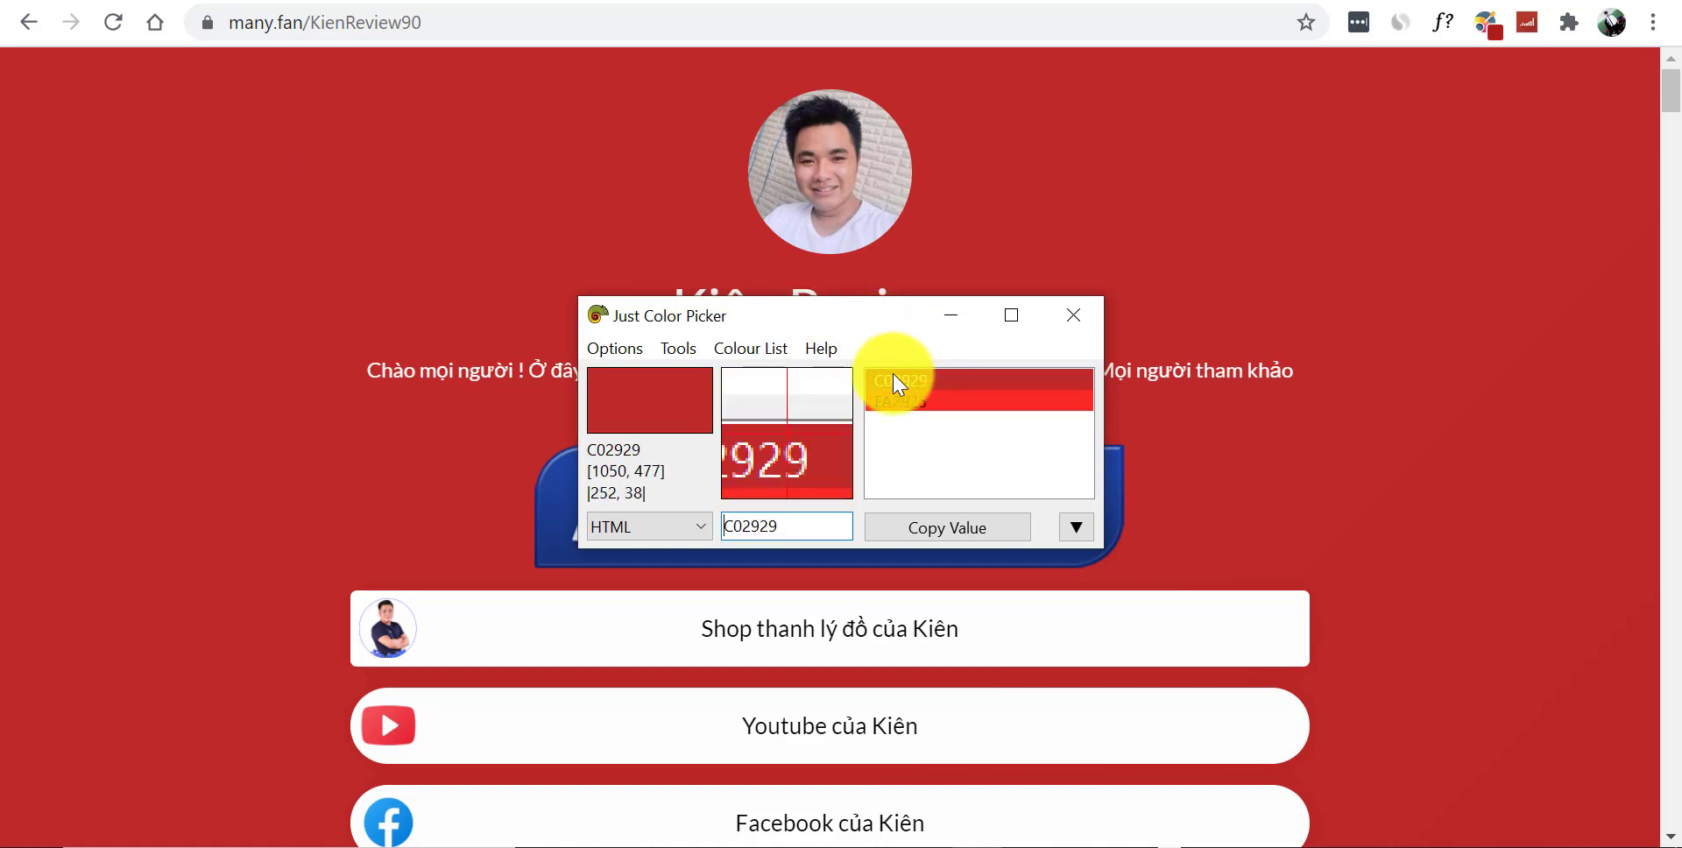
click(972, 534)
key(ctrl+c)
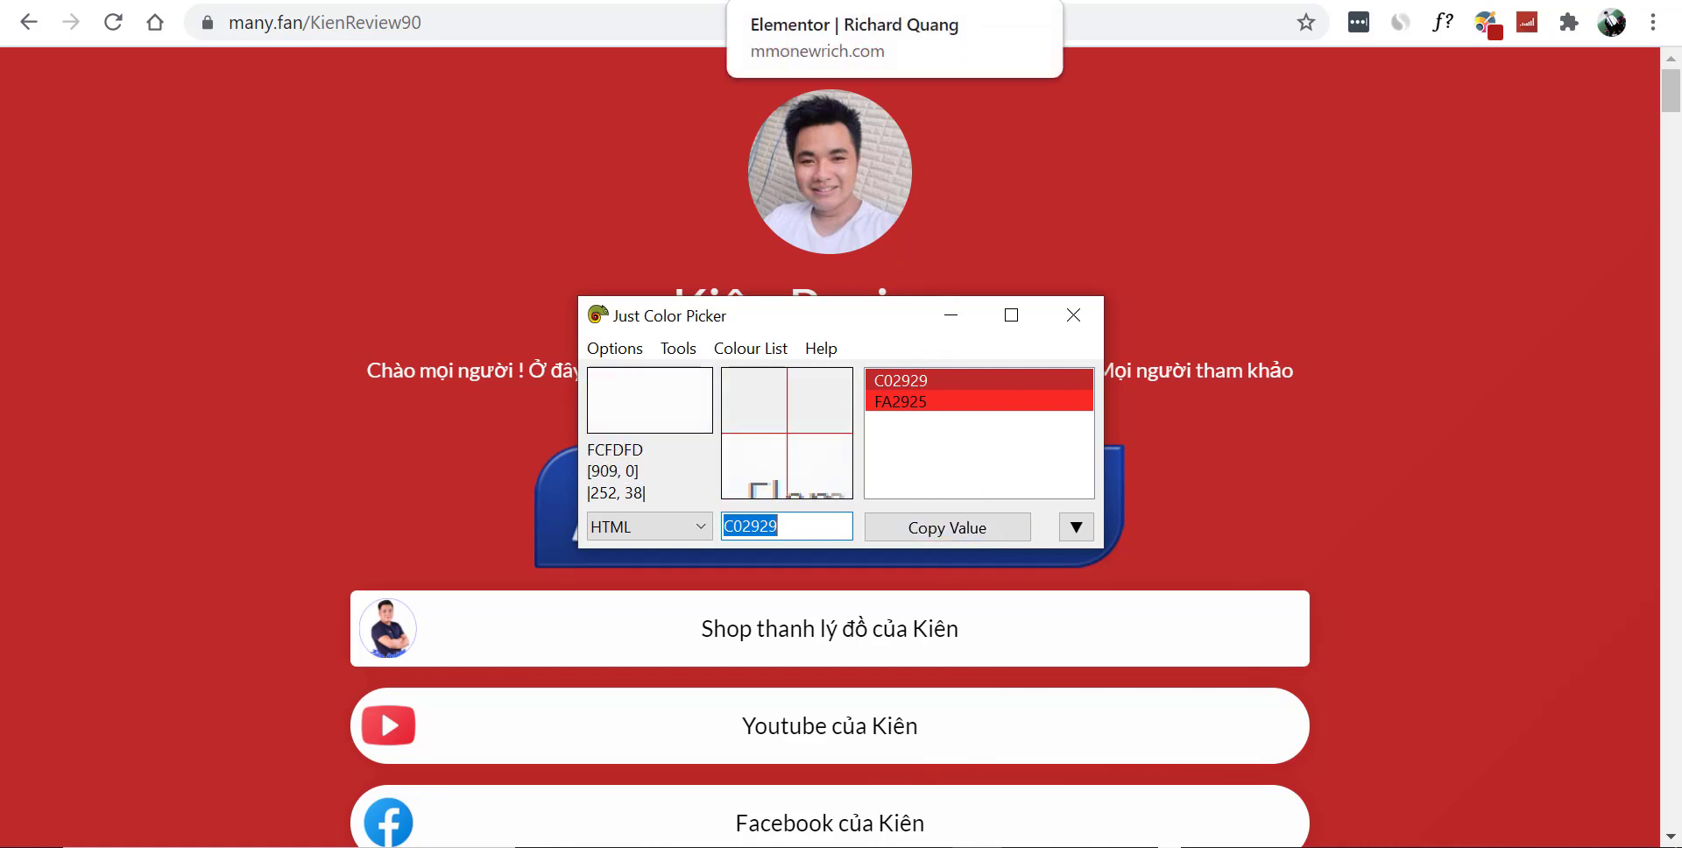
click(840, 2)
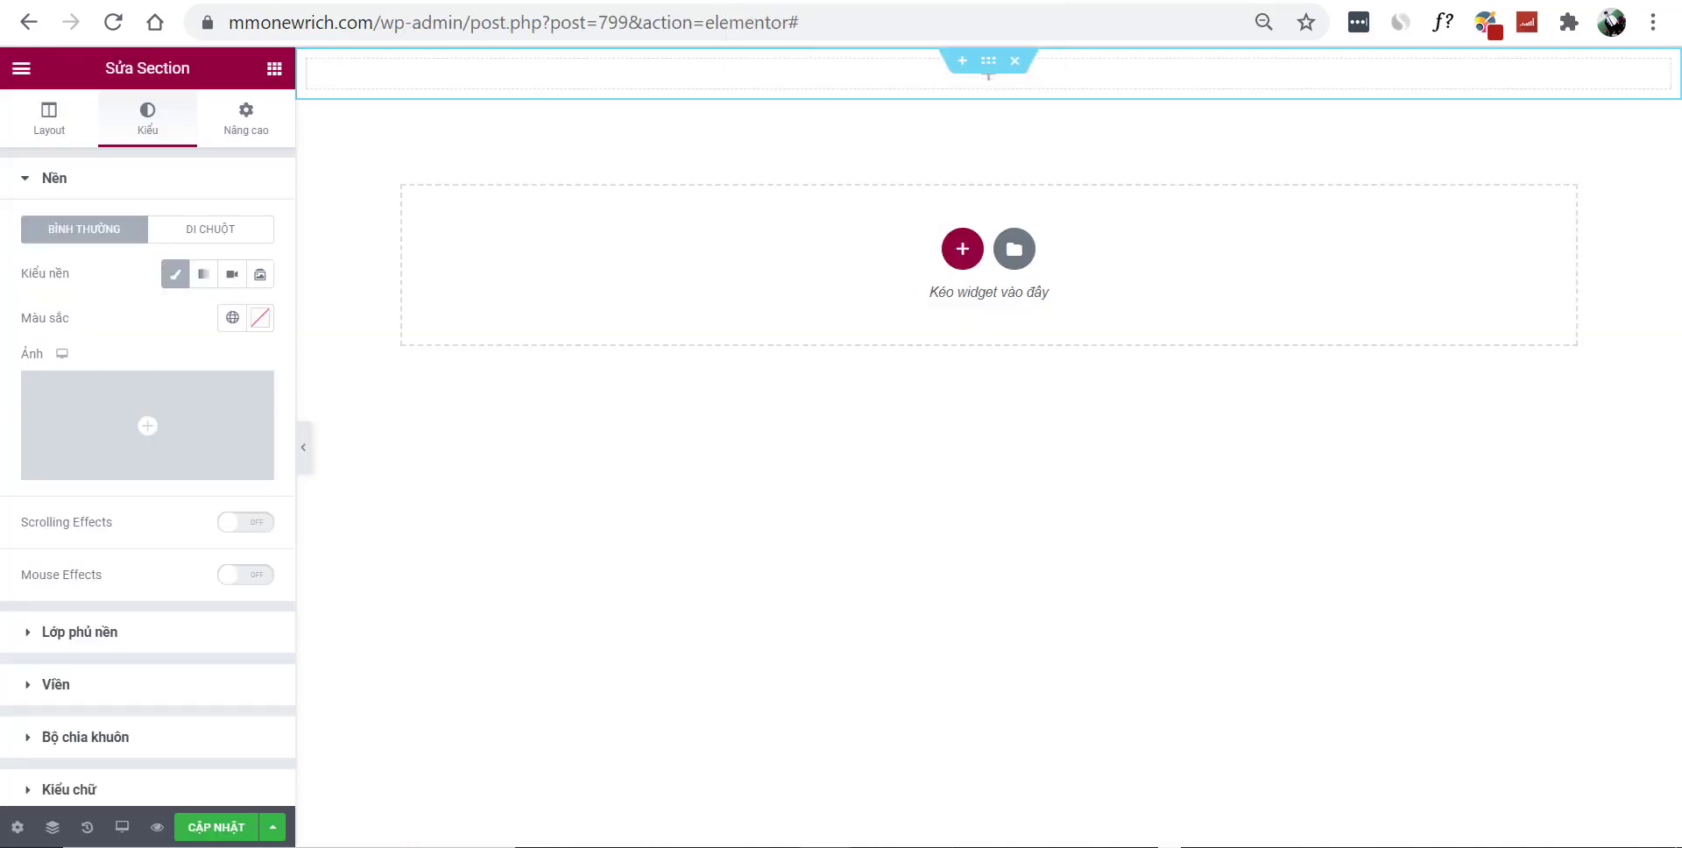
Paste C02929 as the section's background colour
click(252, 326)
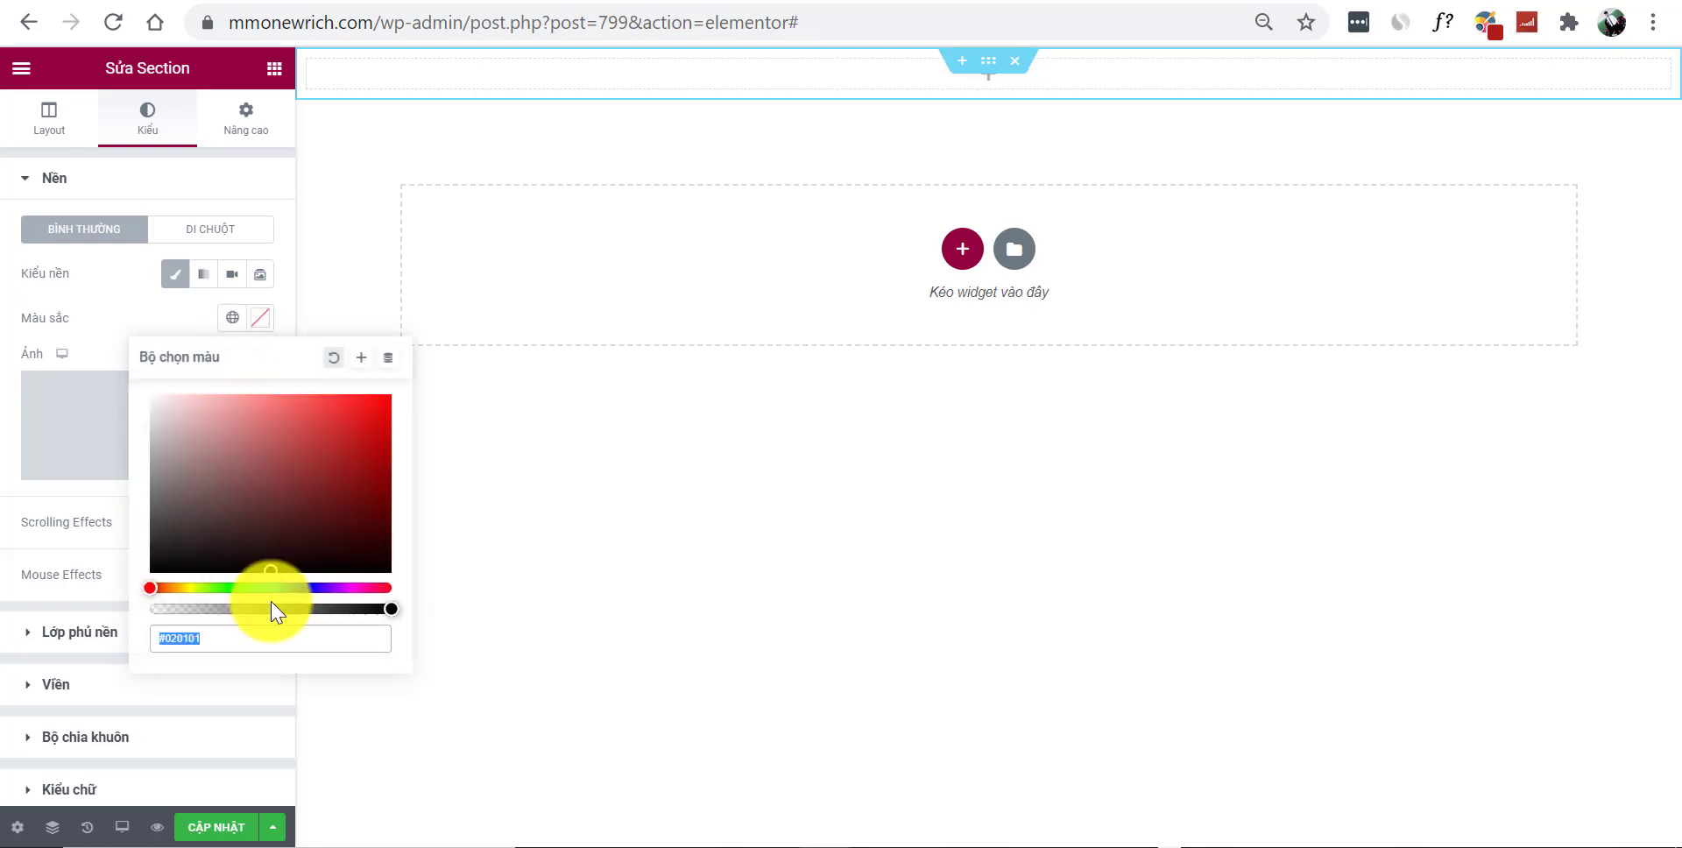
key(ctrl+v)
click(720, 507)
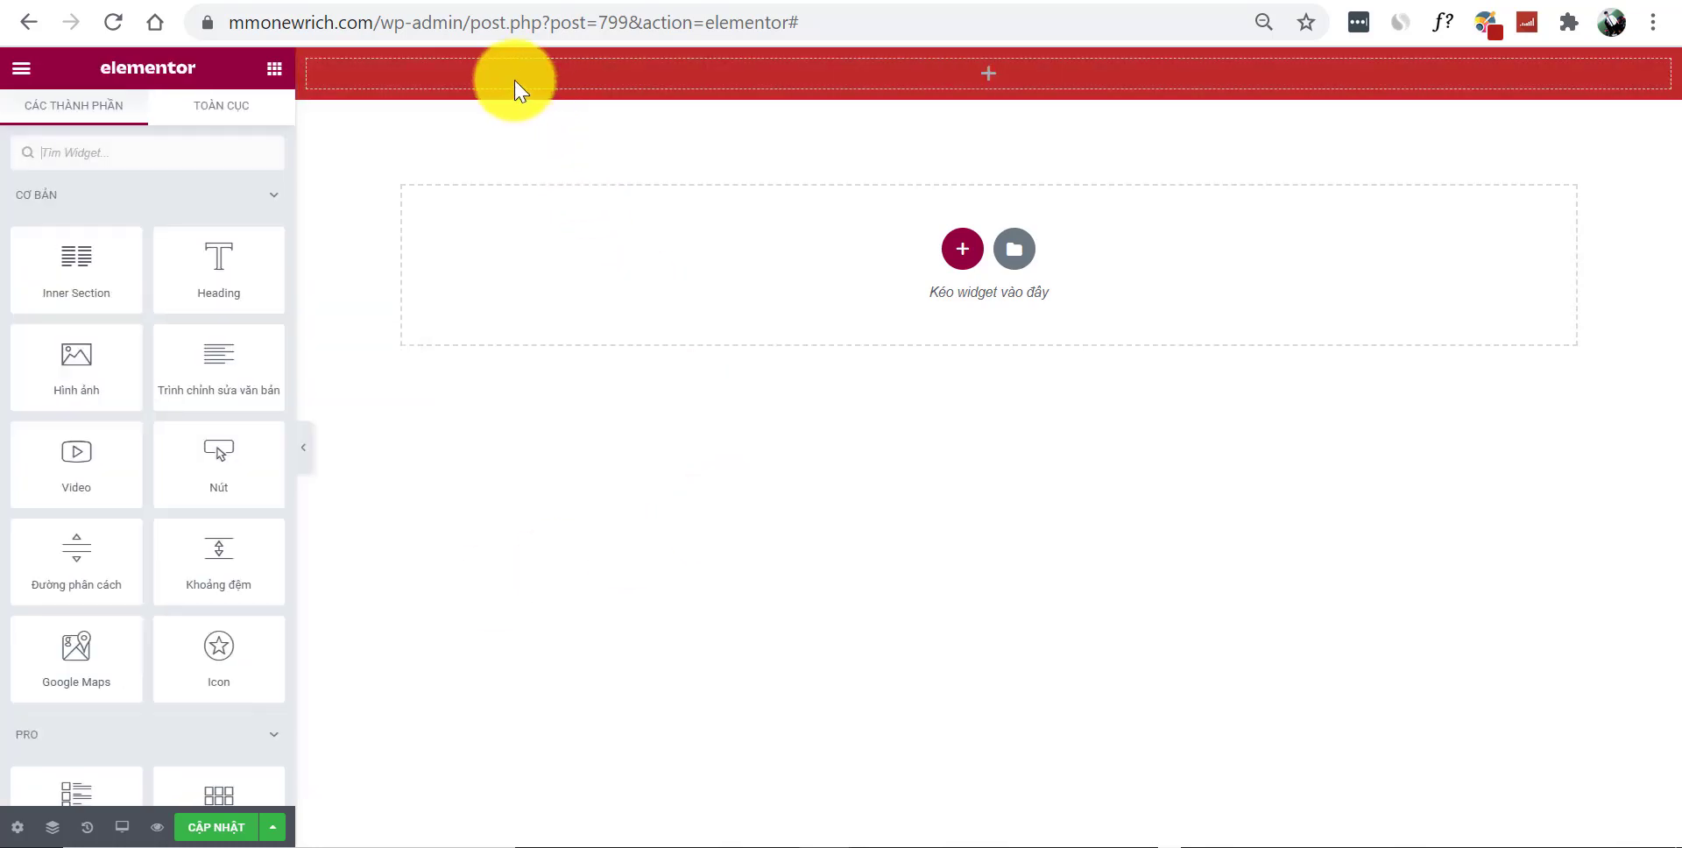
Set the section height to Fit To Screen, then compare with the reference link page
click(985, 65)
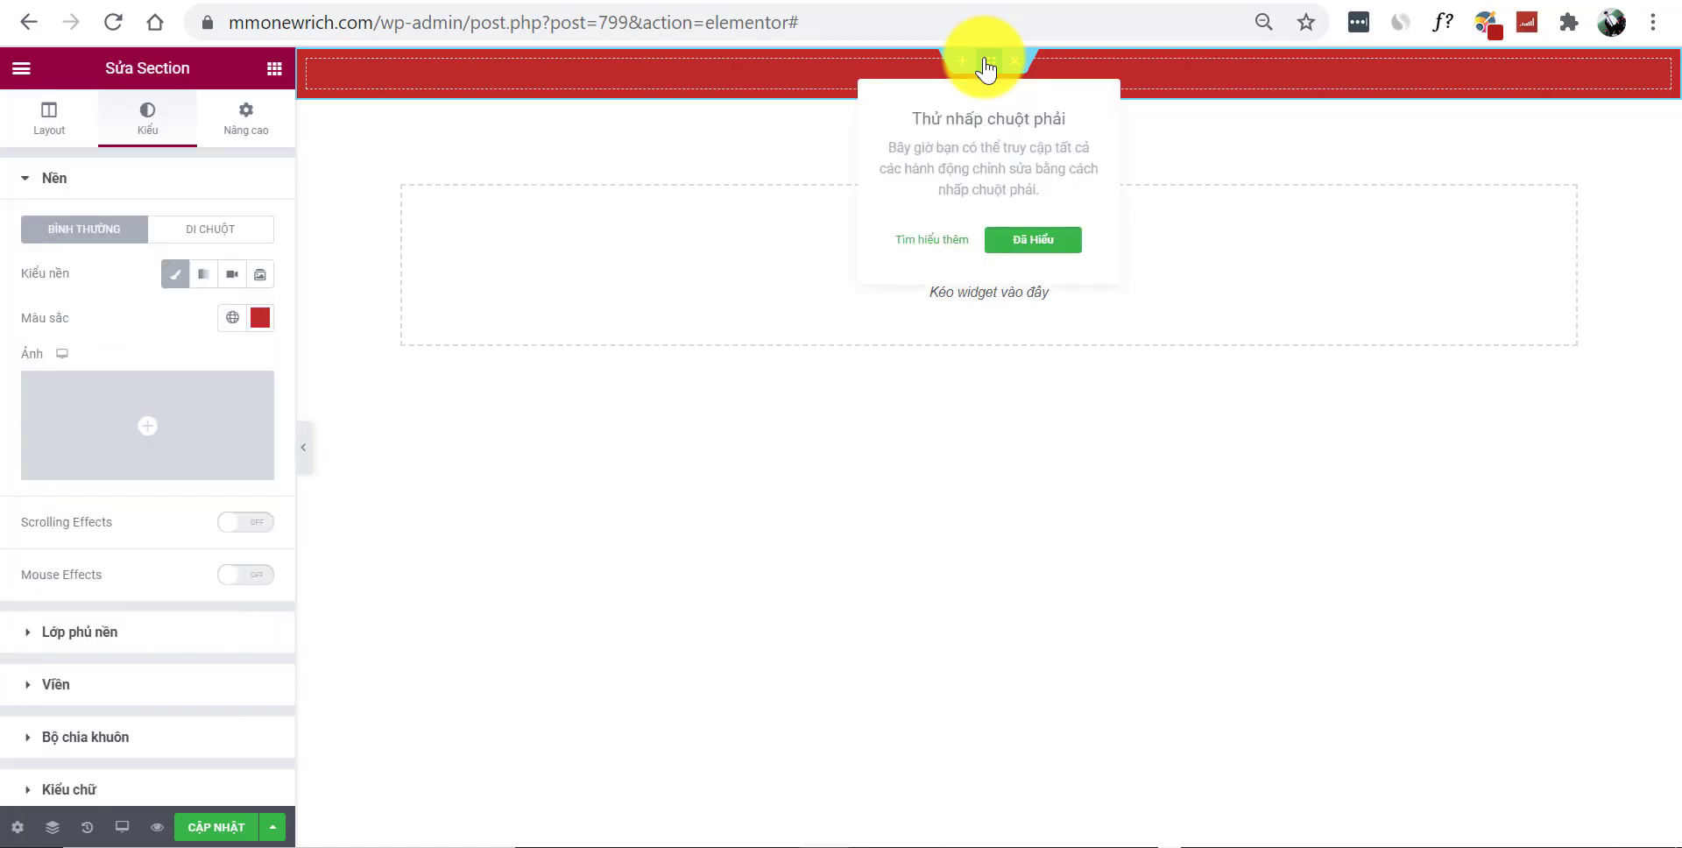
click(52, 127)
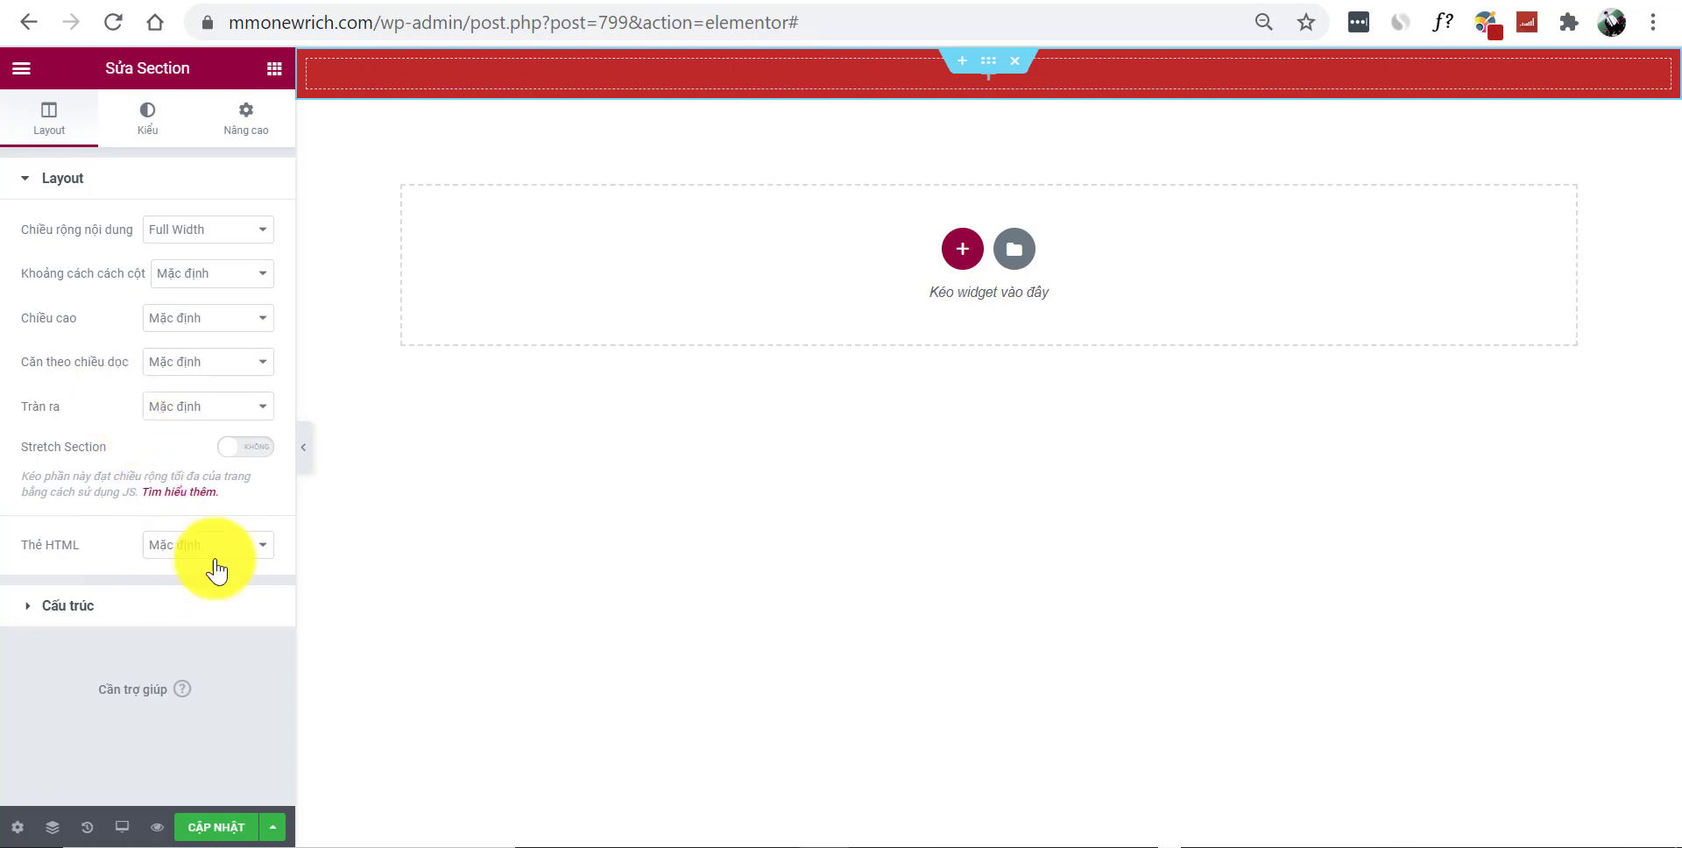
click(31, 616)
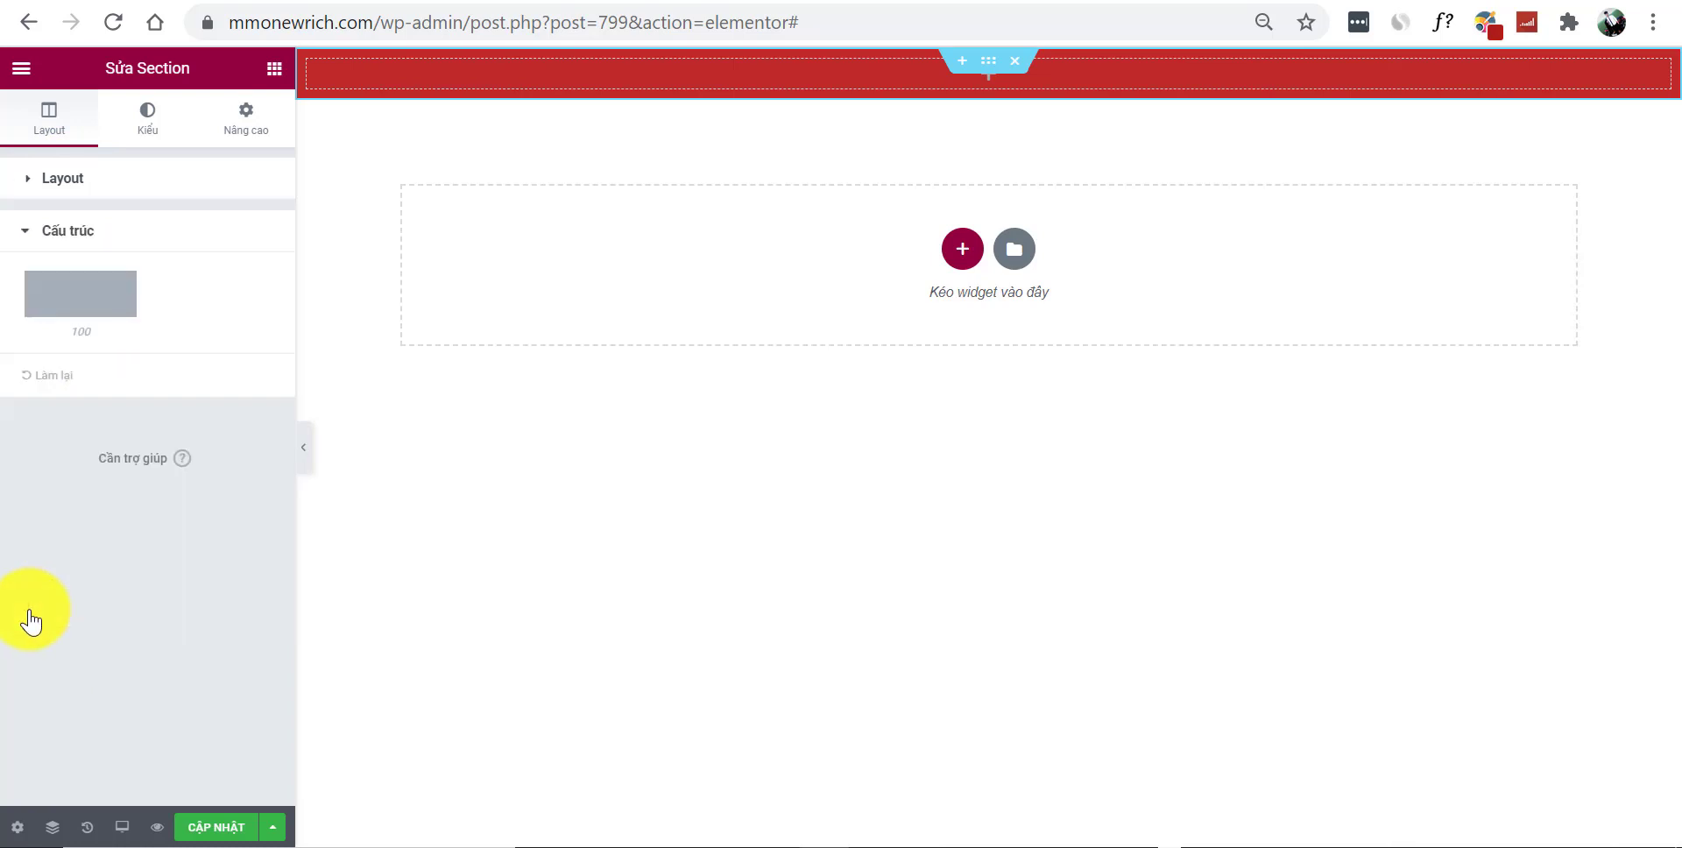
click(25, 229)
click(24, 185)
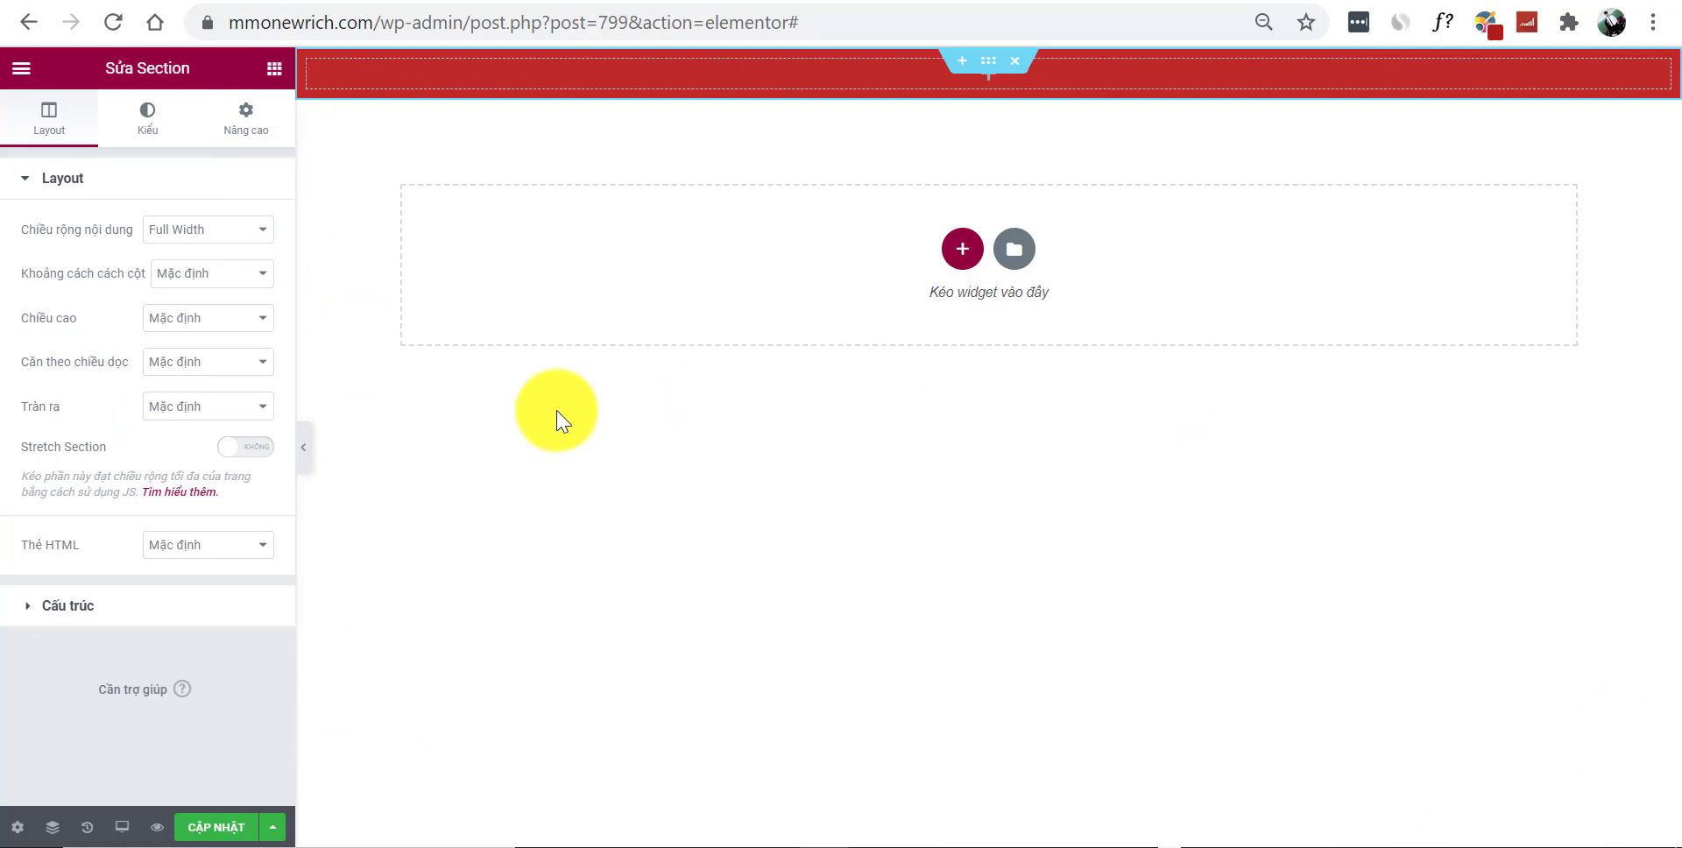
click(224, 323)
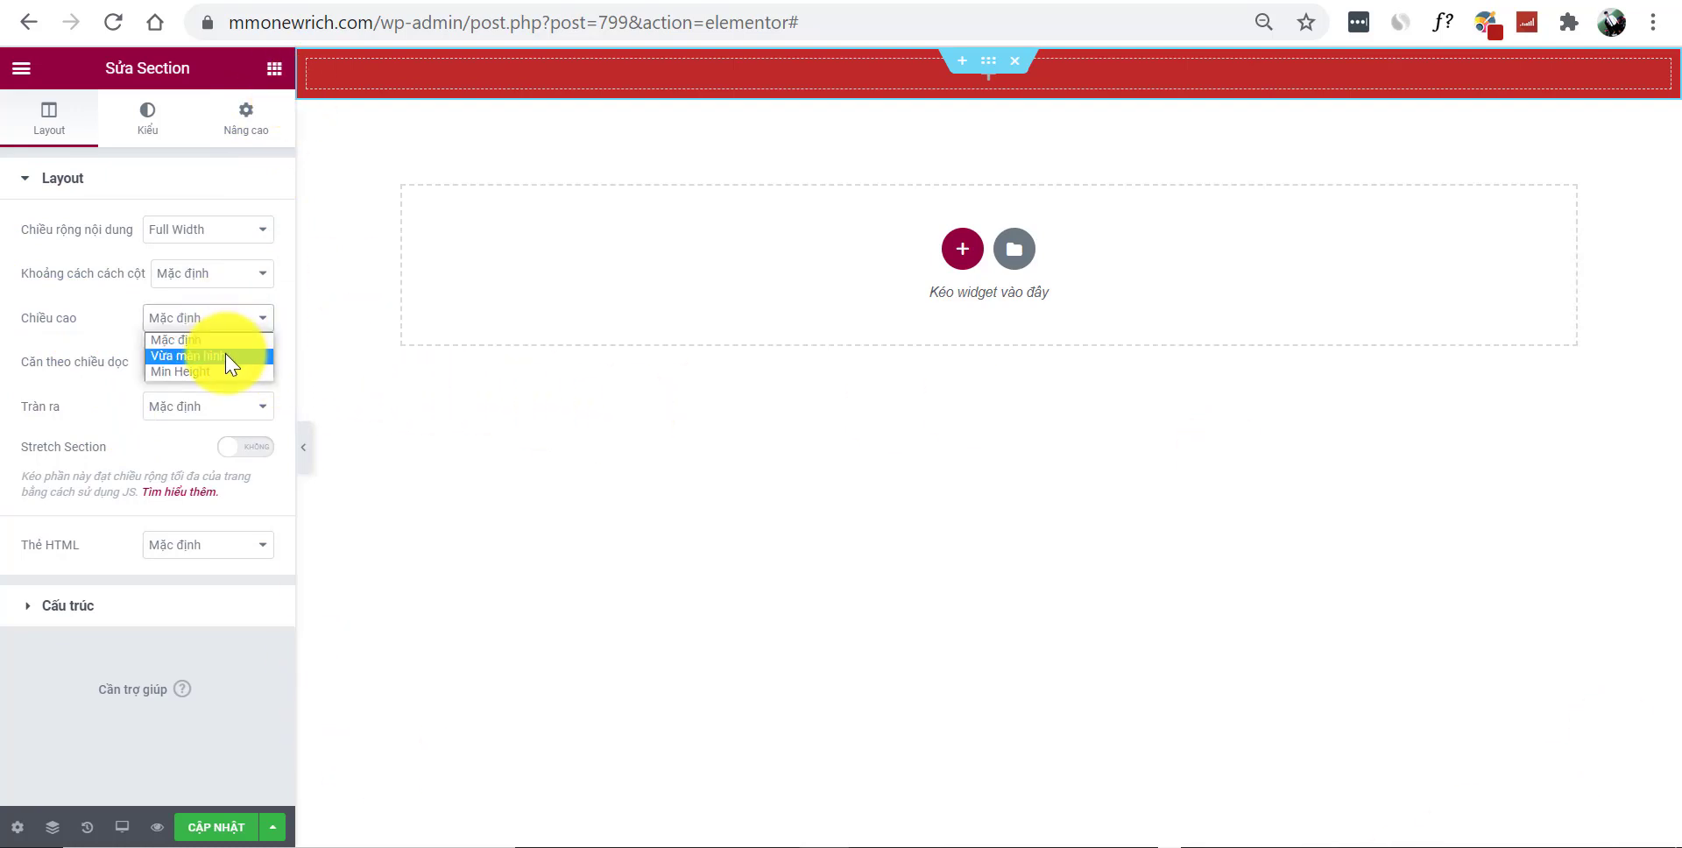
click(224, 354)
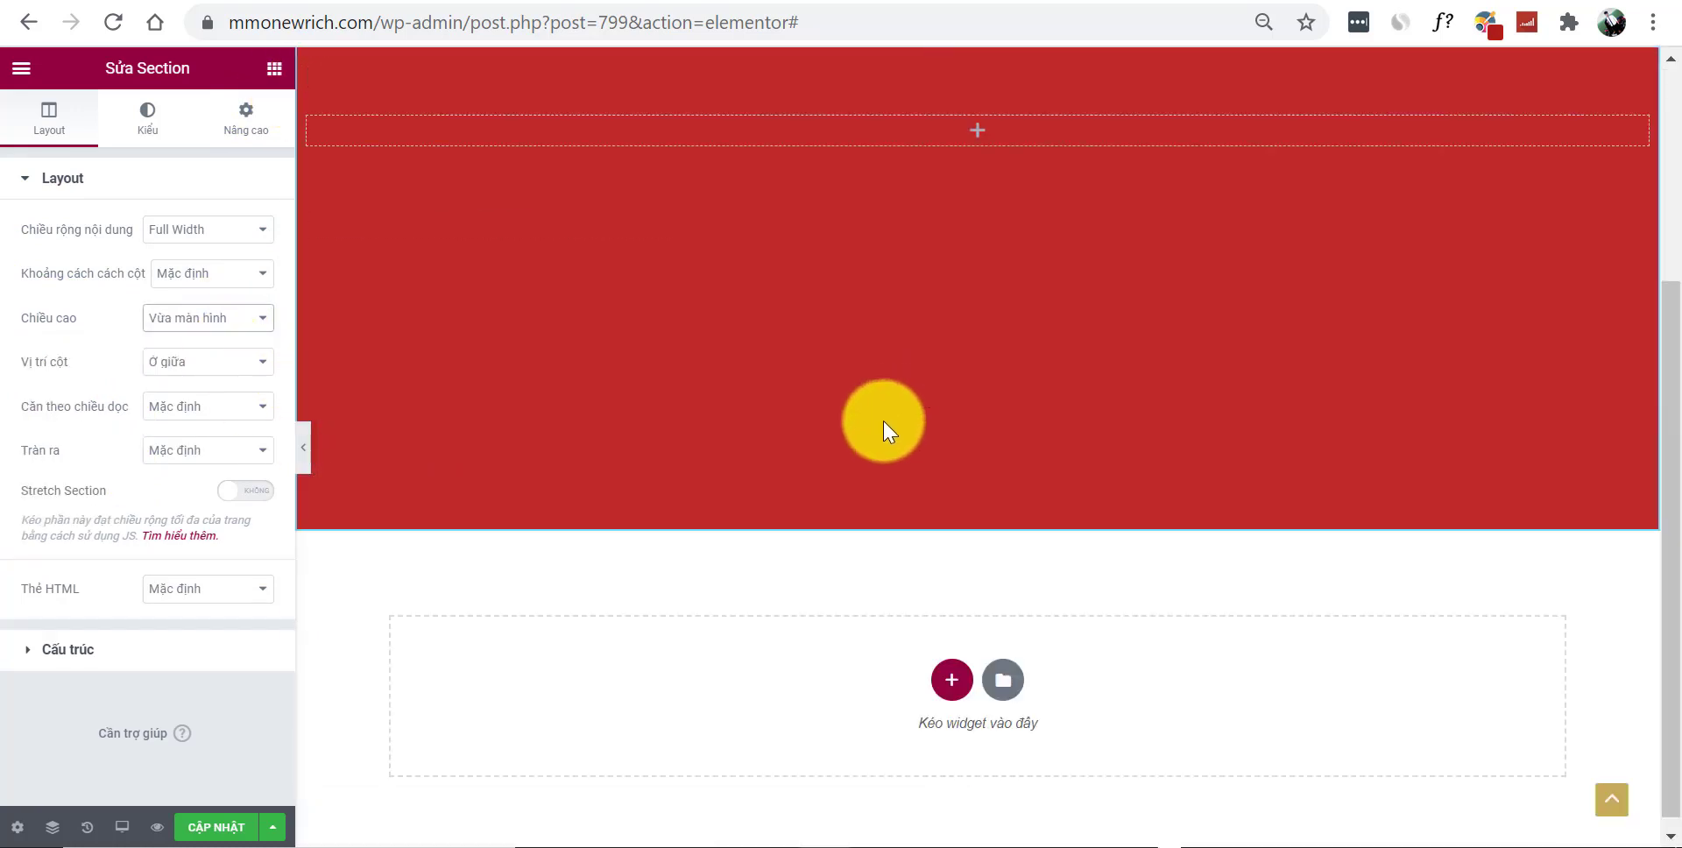
scroll(687, 359, up, 2)
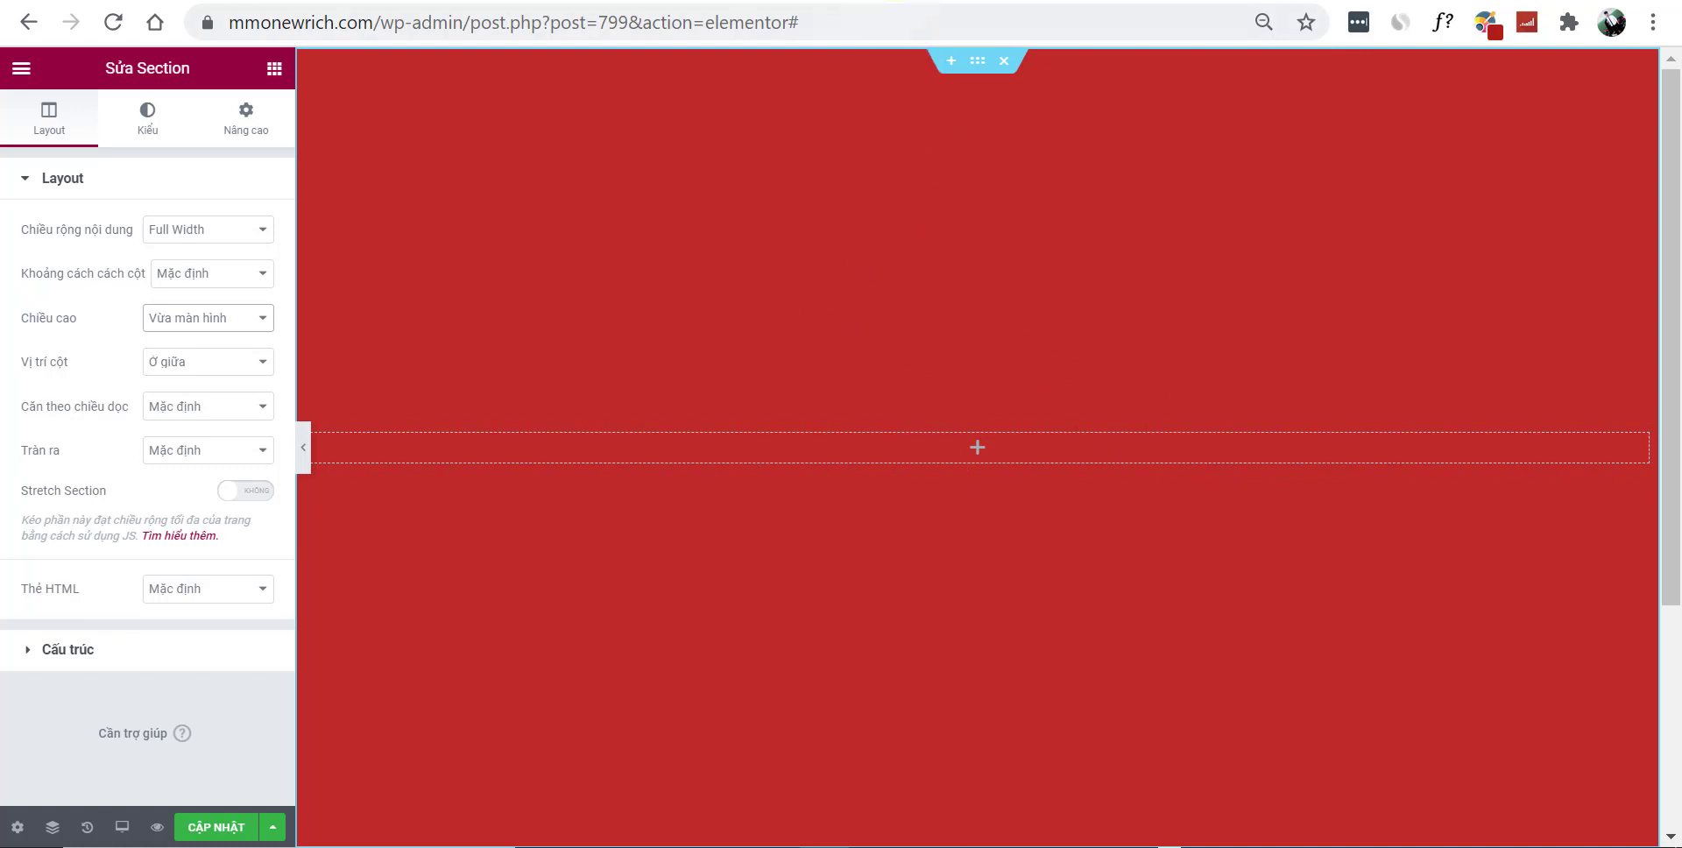
click(893, 2)
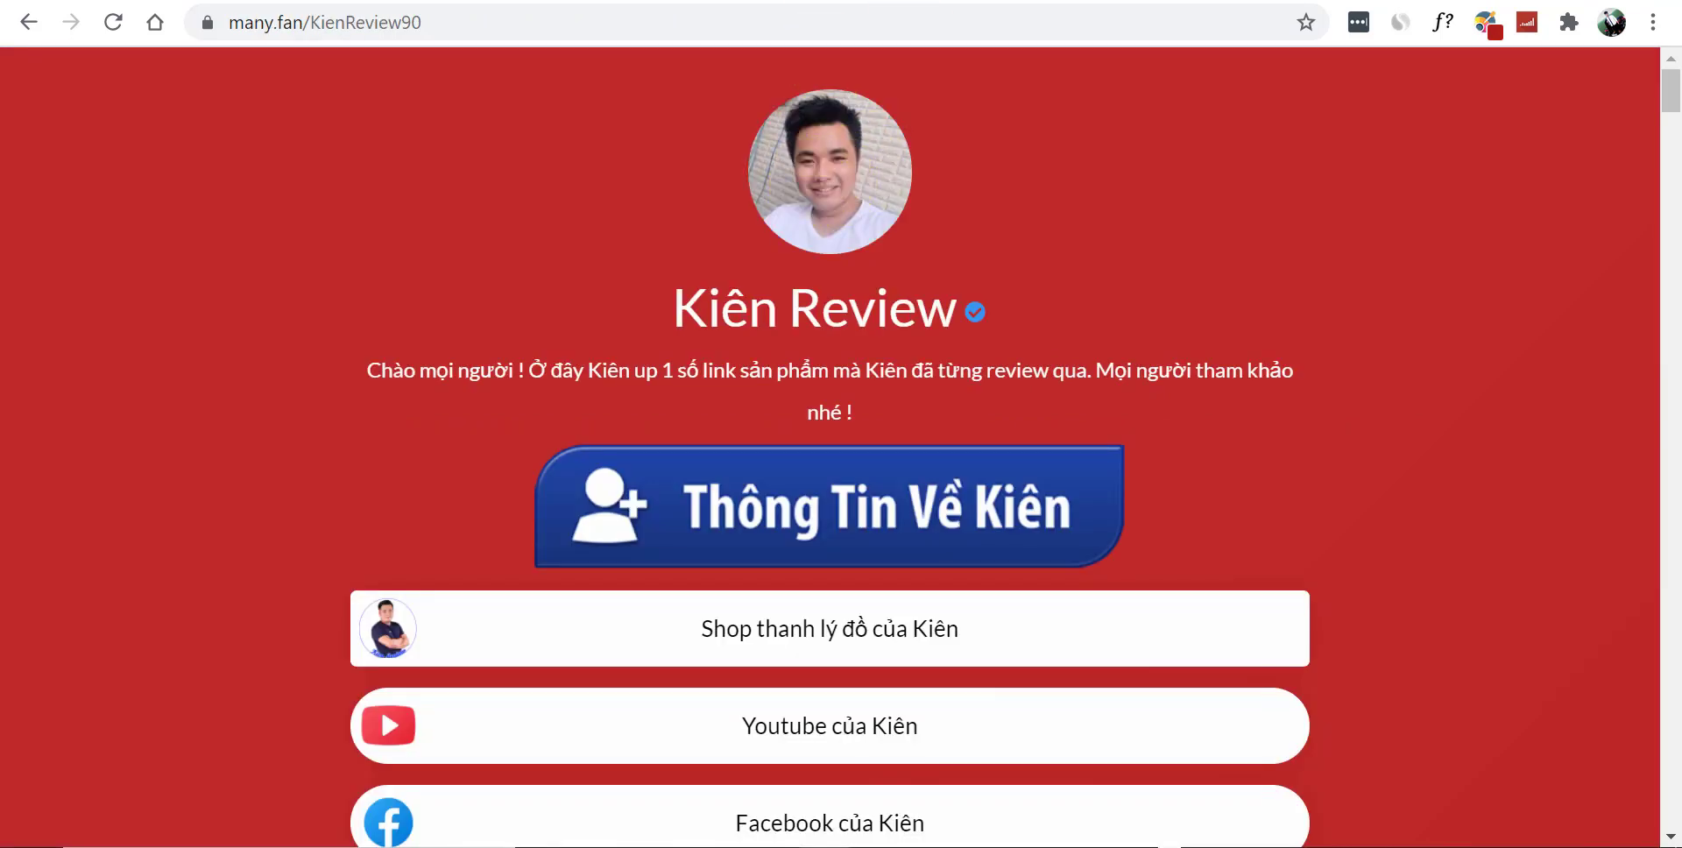
Drop an Image widget into the red section and insert the man-with-laptop portrait from the media library
click(351, 1)
click(266, 66)
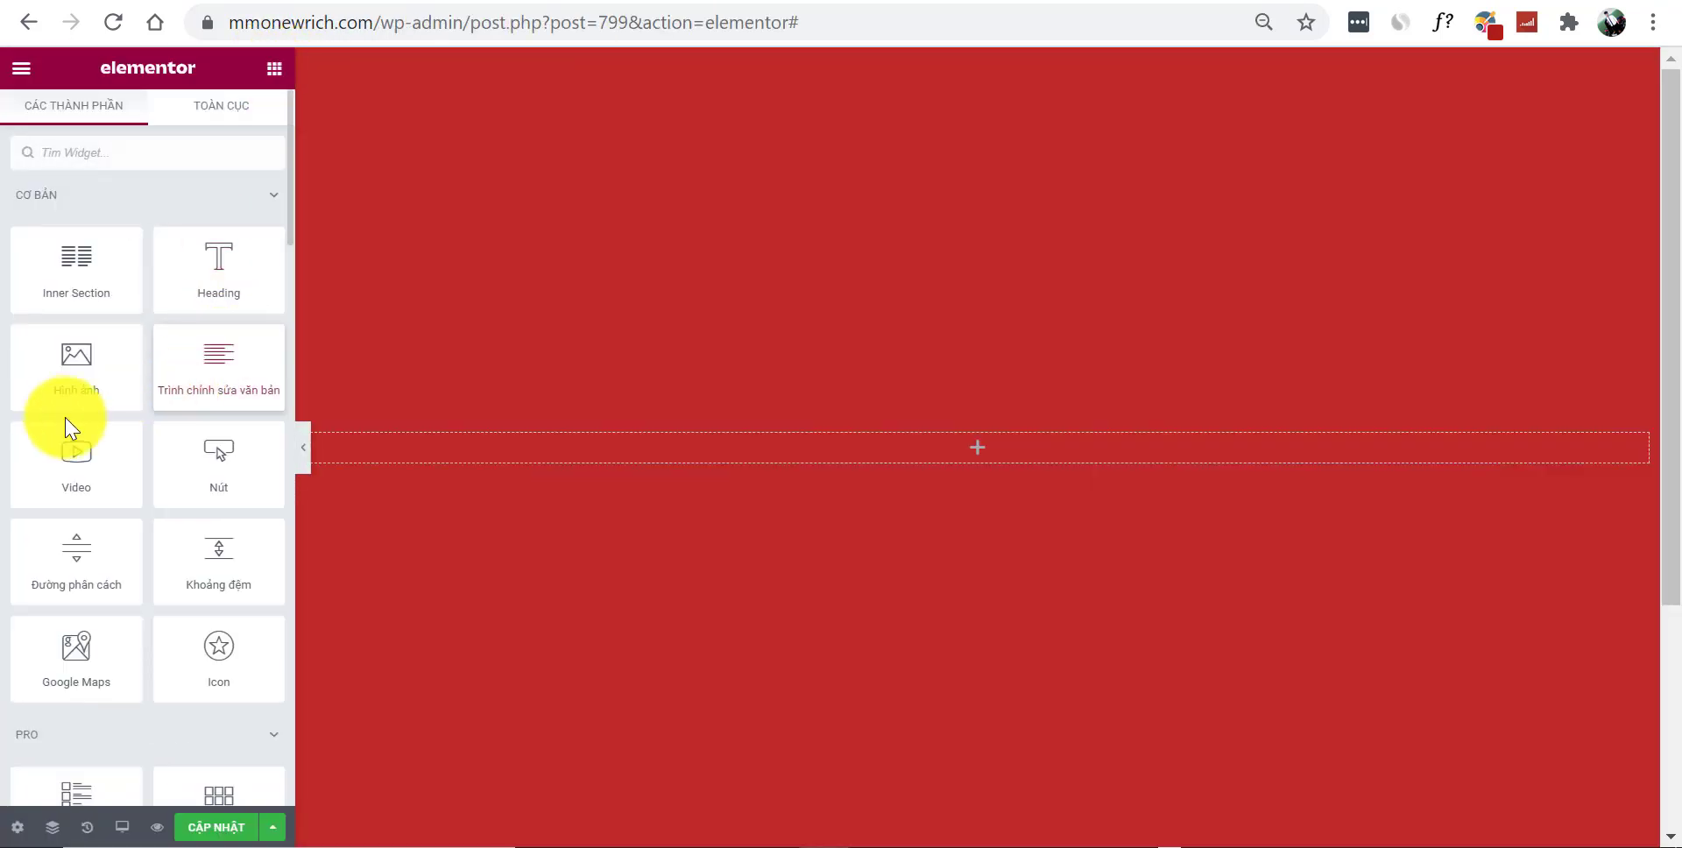
drag(75, 347, 968, 442)
click(118, 290)
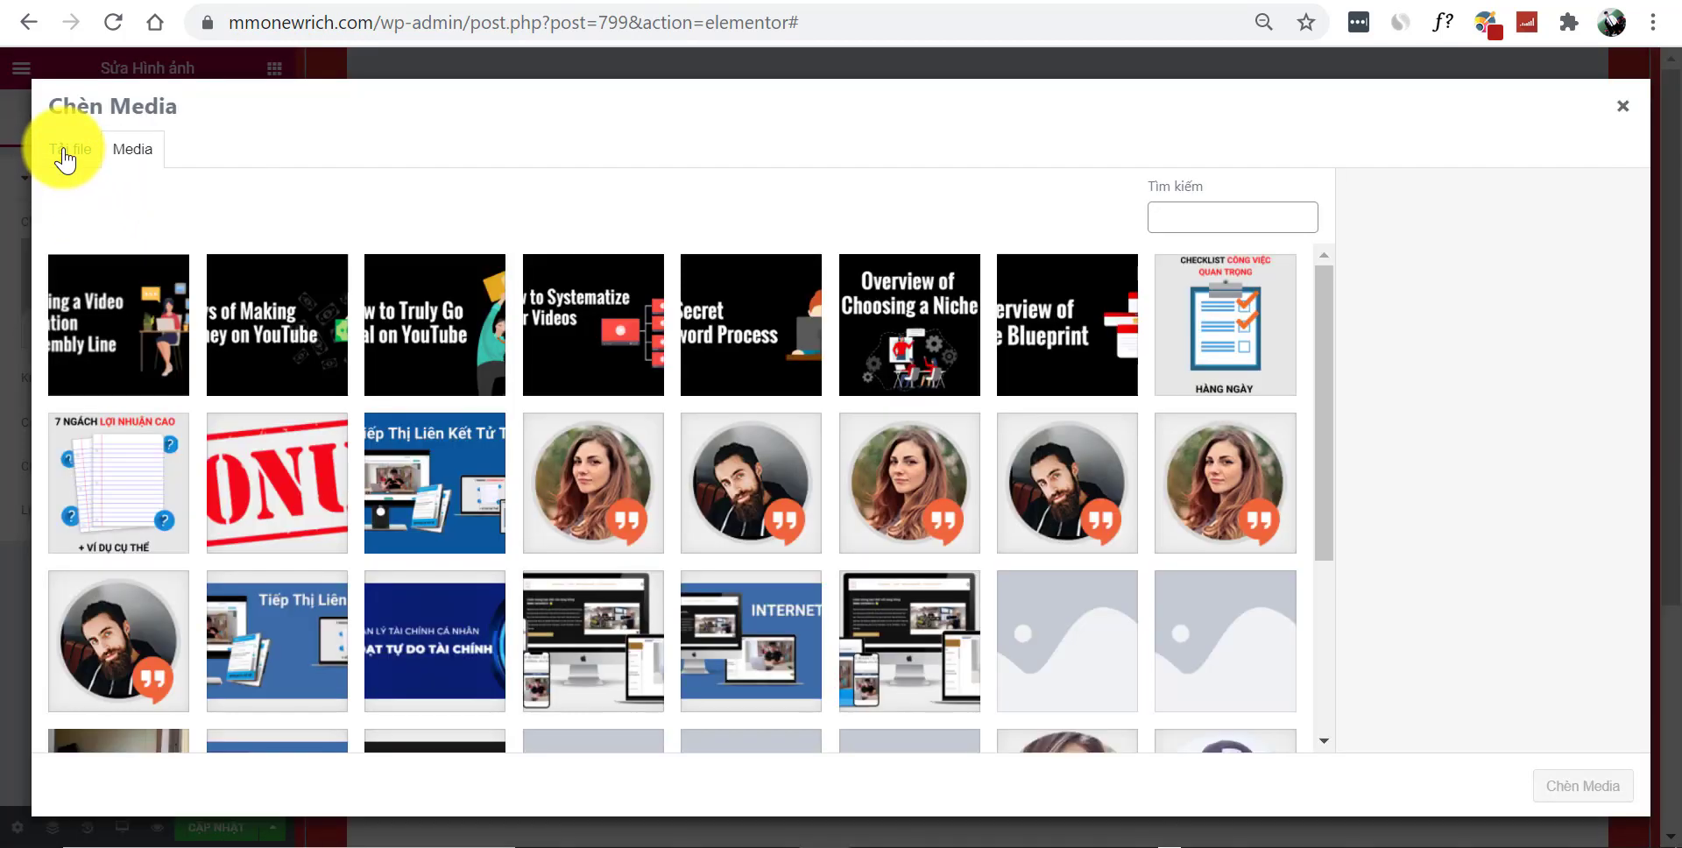
click(63, 153)
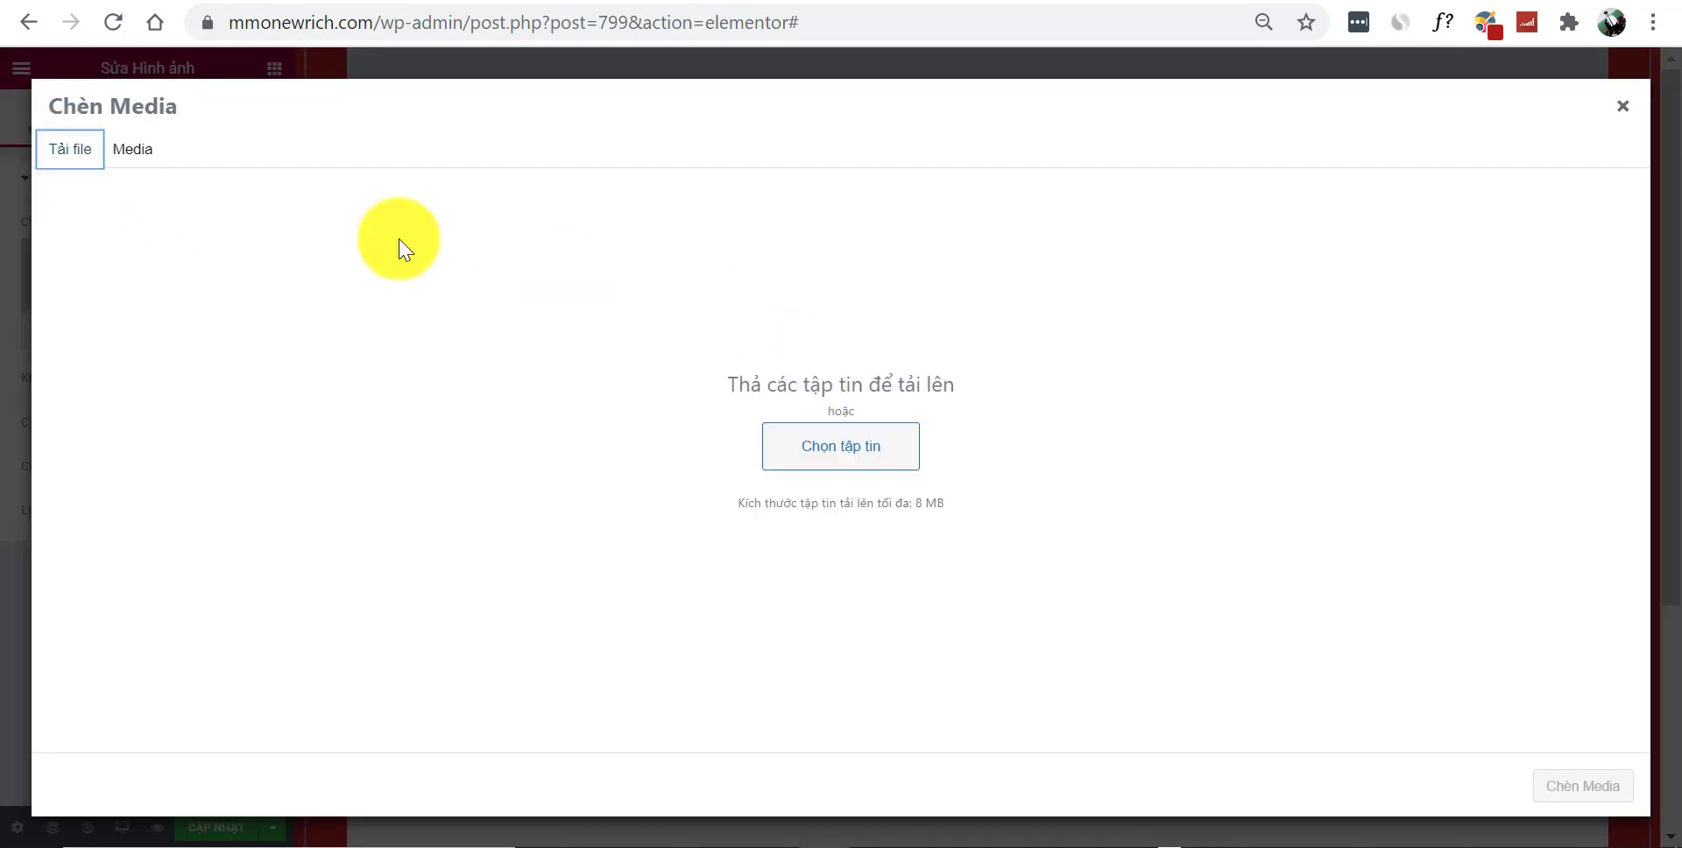
click(132, 163)
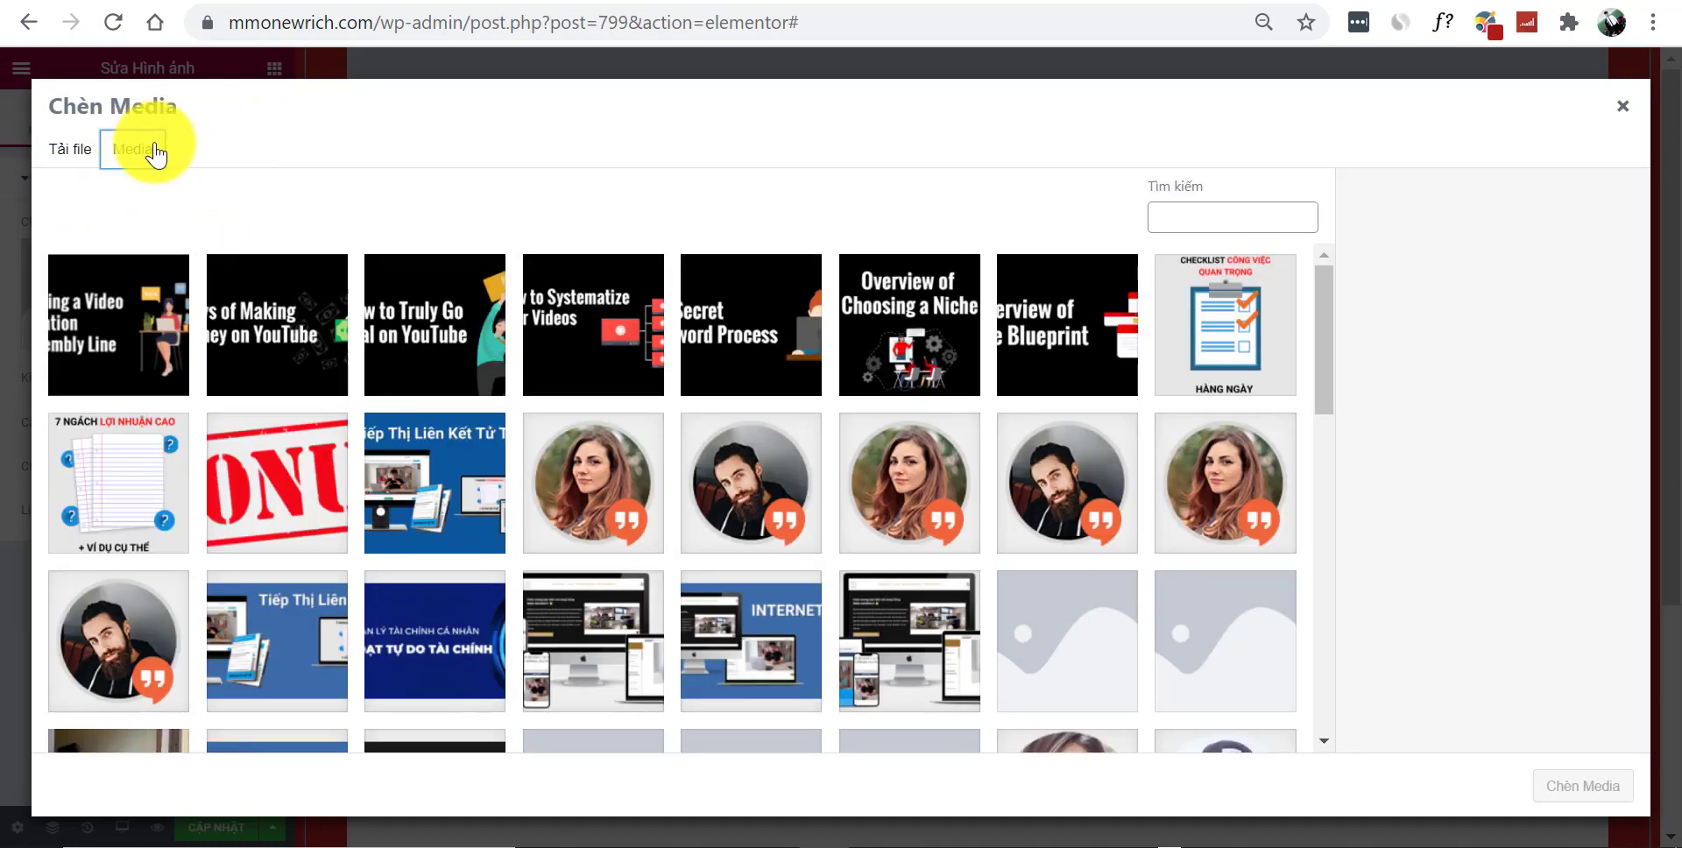
scroll(785, 412, down, 3)
scroll(785, 411, down, 5)
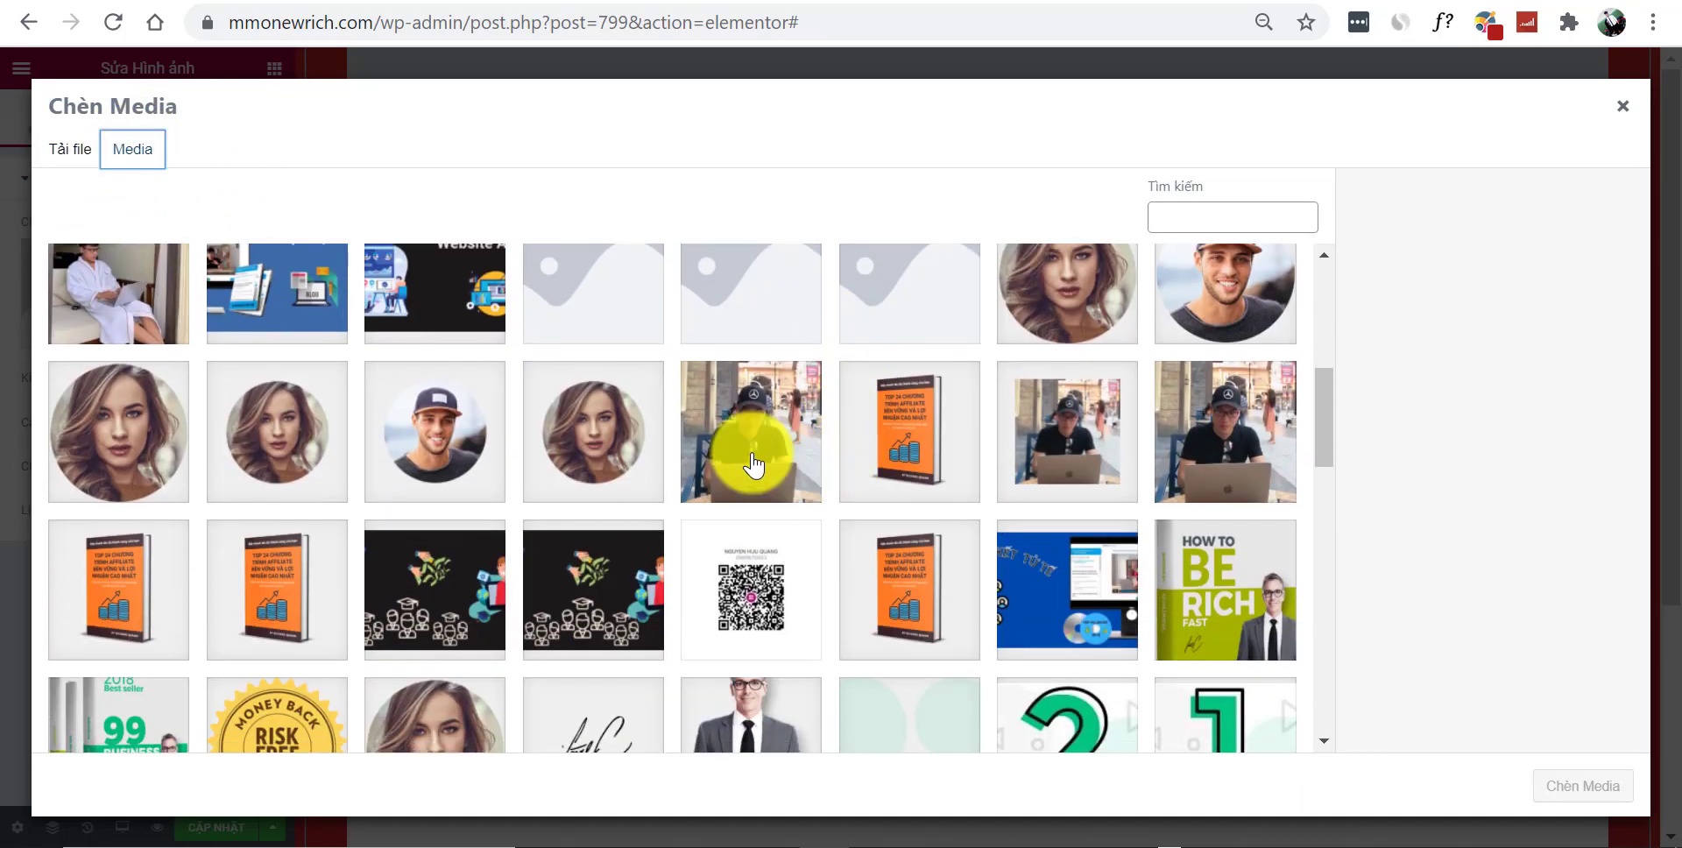
click(753, 464)
click(1610, 792)
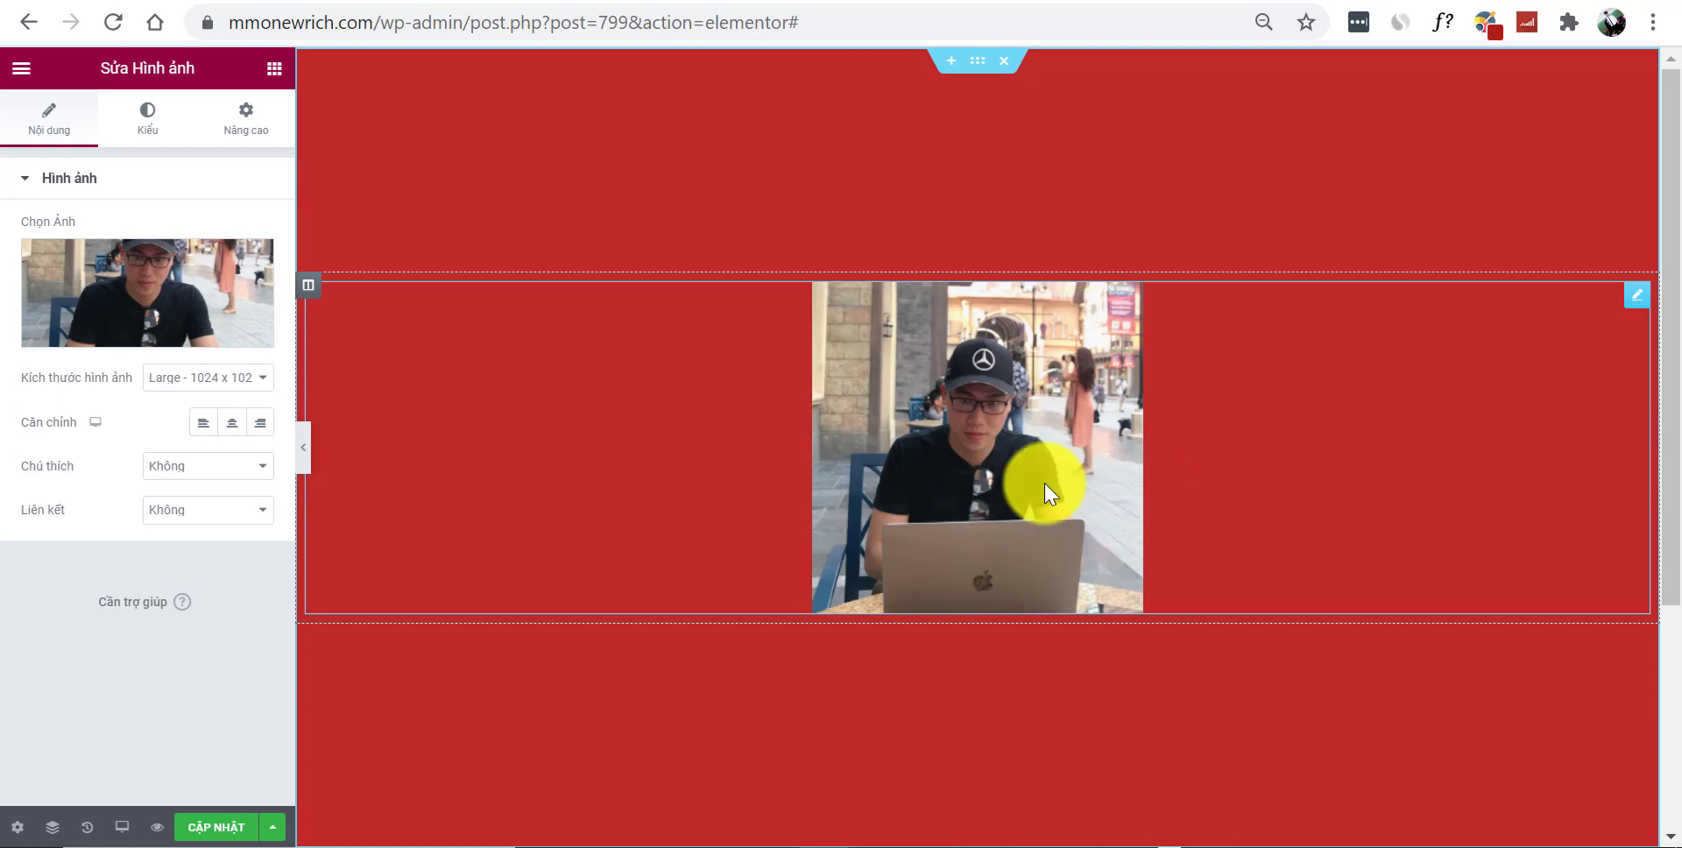
Give the photo a 999 px border radius on all corners and a 138 px width
click(143, 136)
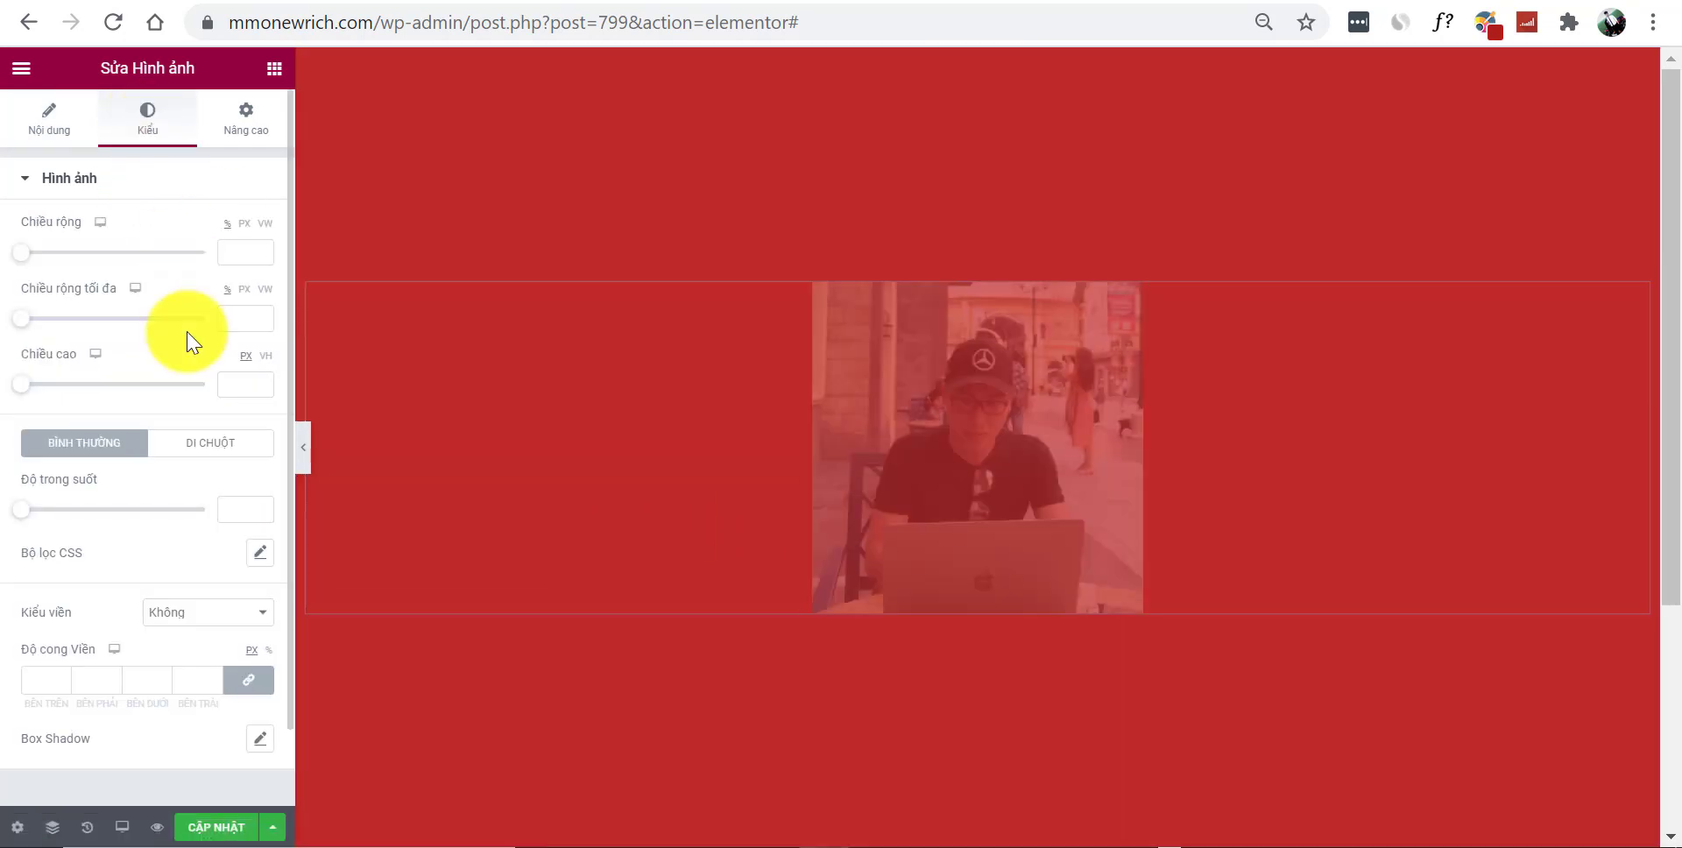
scroll(184, 337, down, 1)
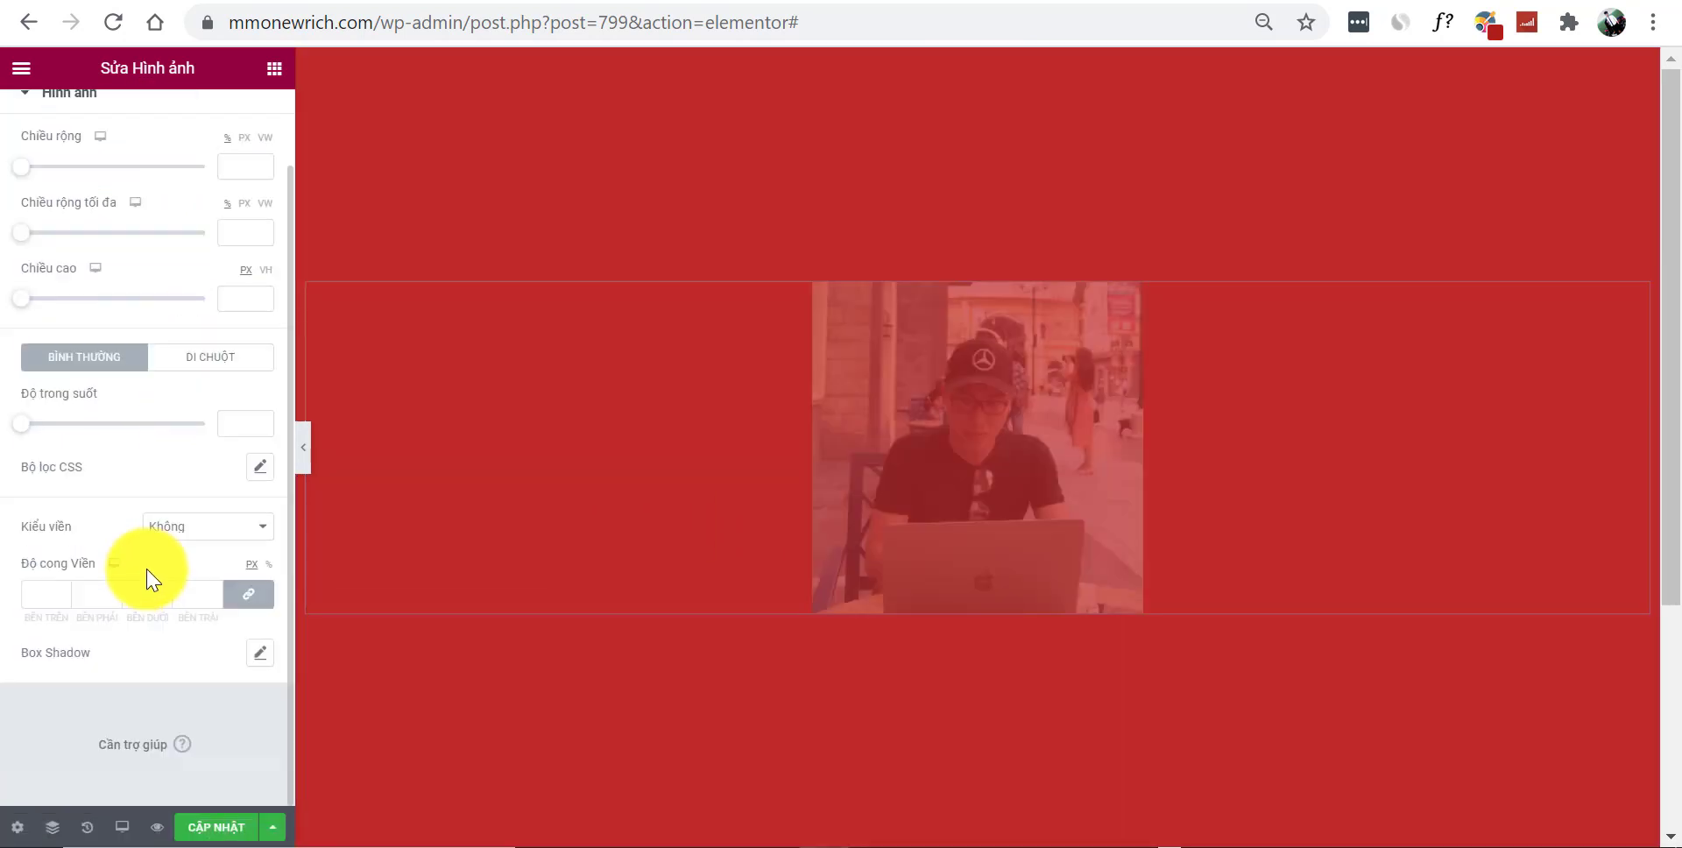
click(55, 590)
text(999)
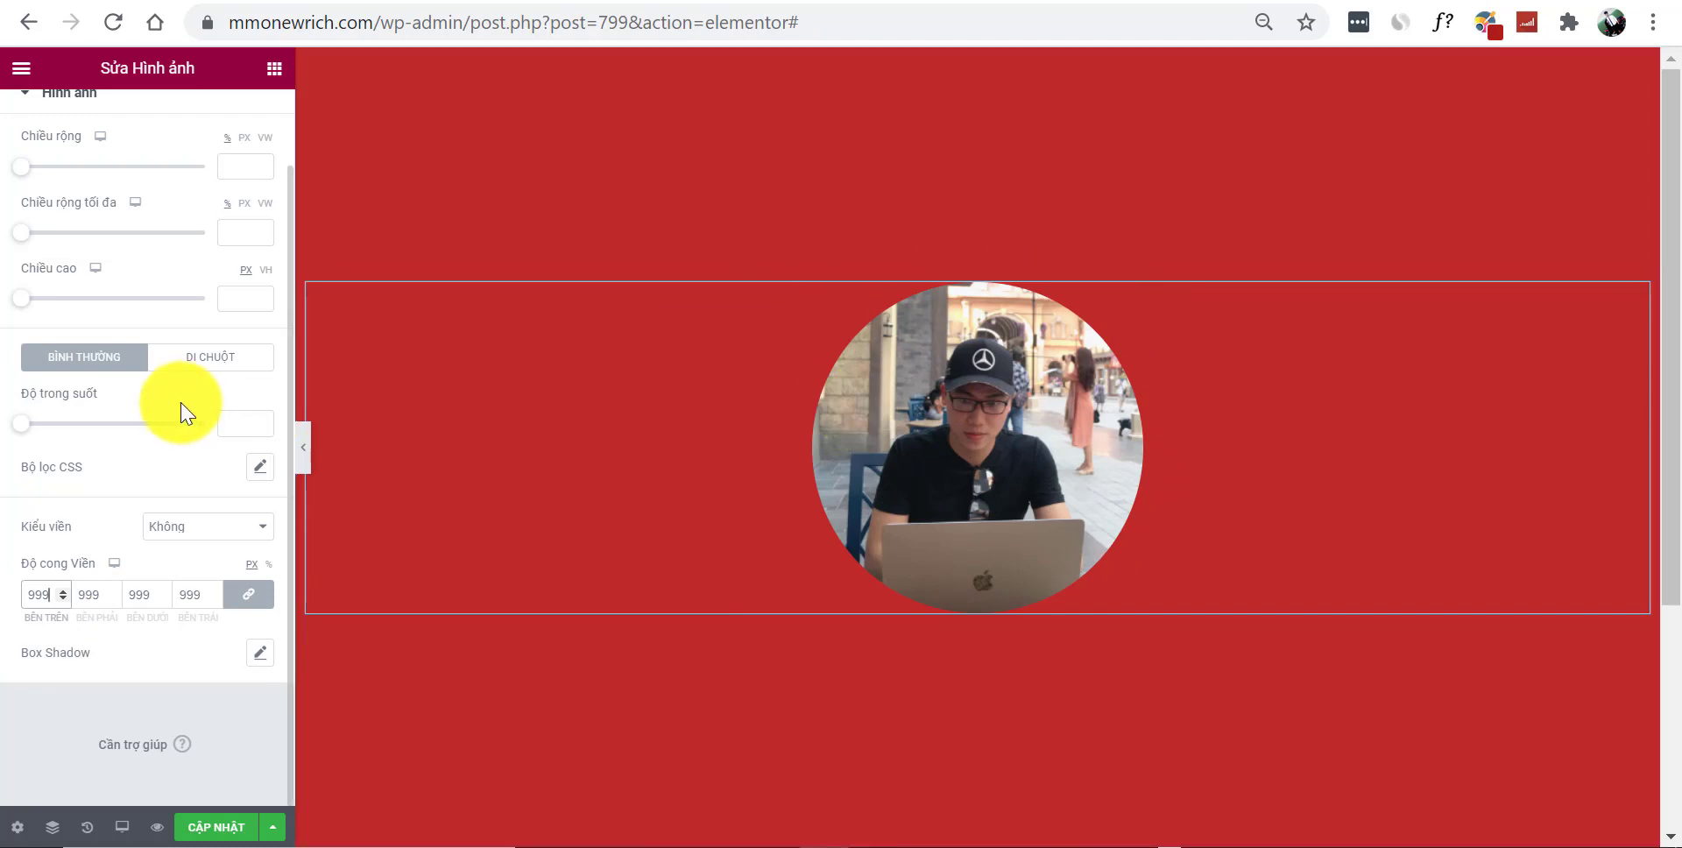
scroll(179, 399, up, 1)
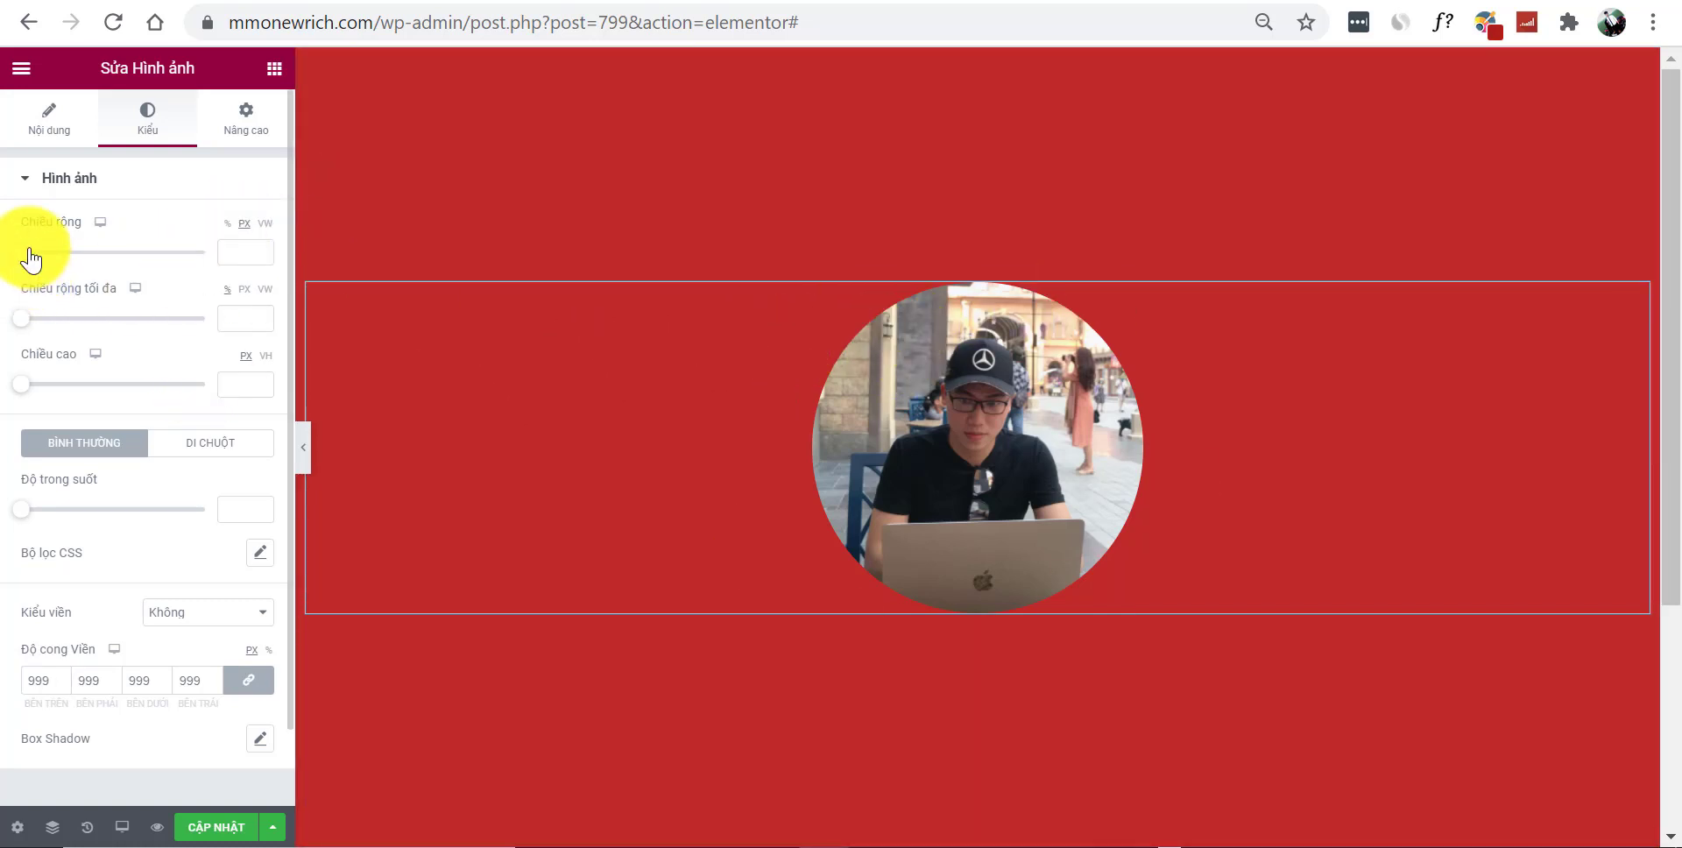
drag(30, 252, 55, 253)
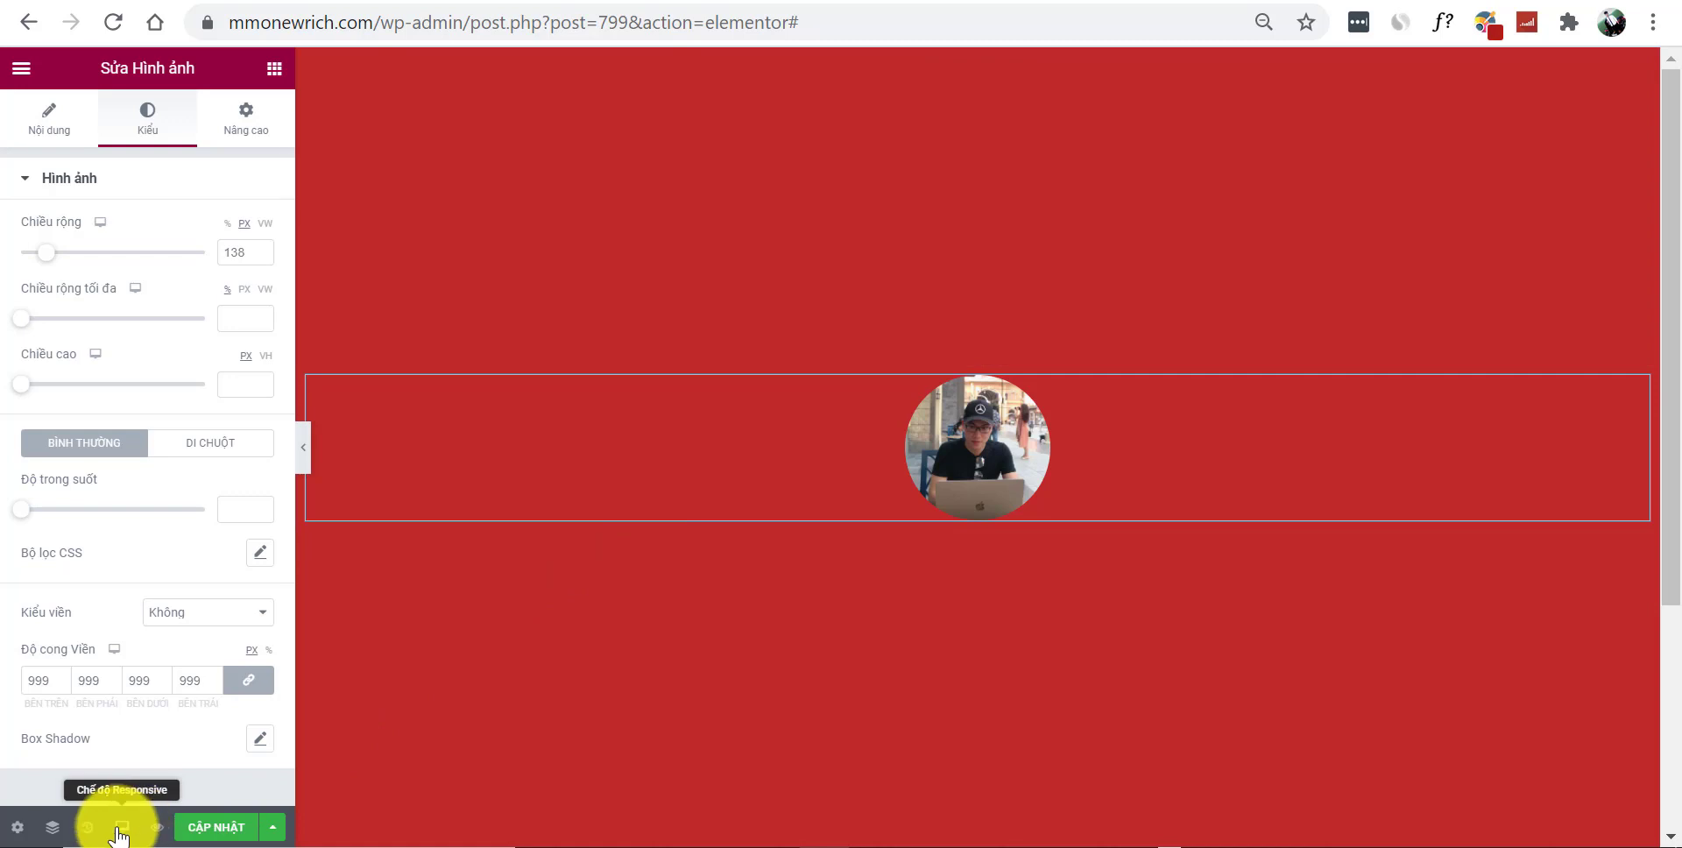
Switch to mobile preview and add a heading with the person's name below the avatar
click(119, 828)
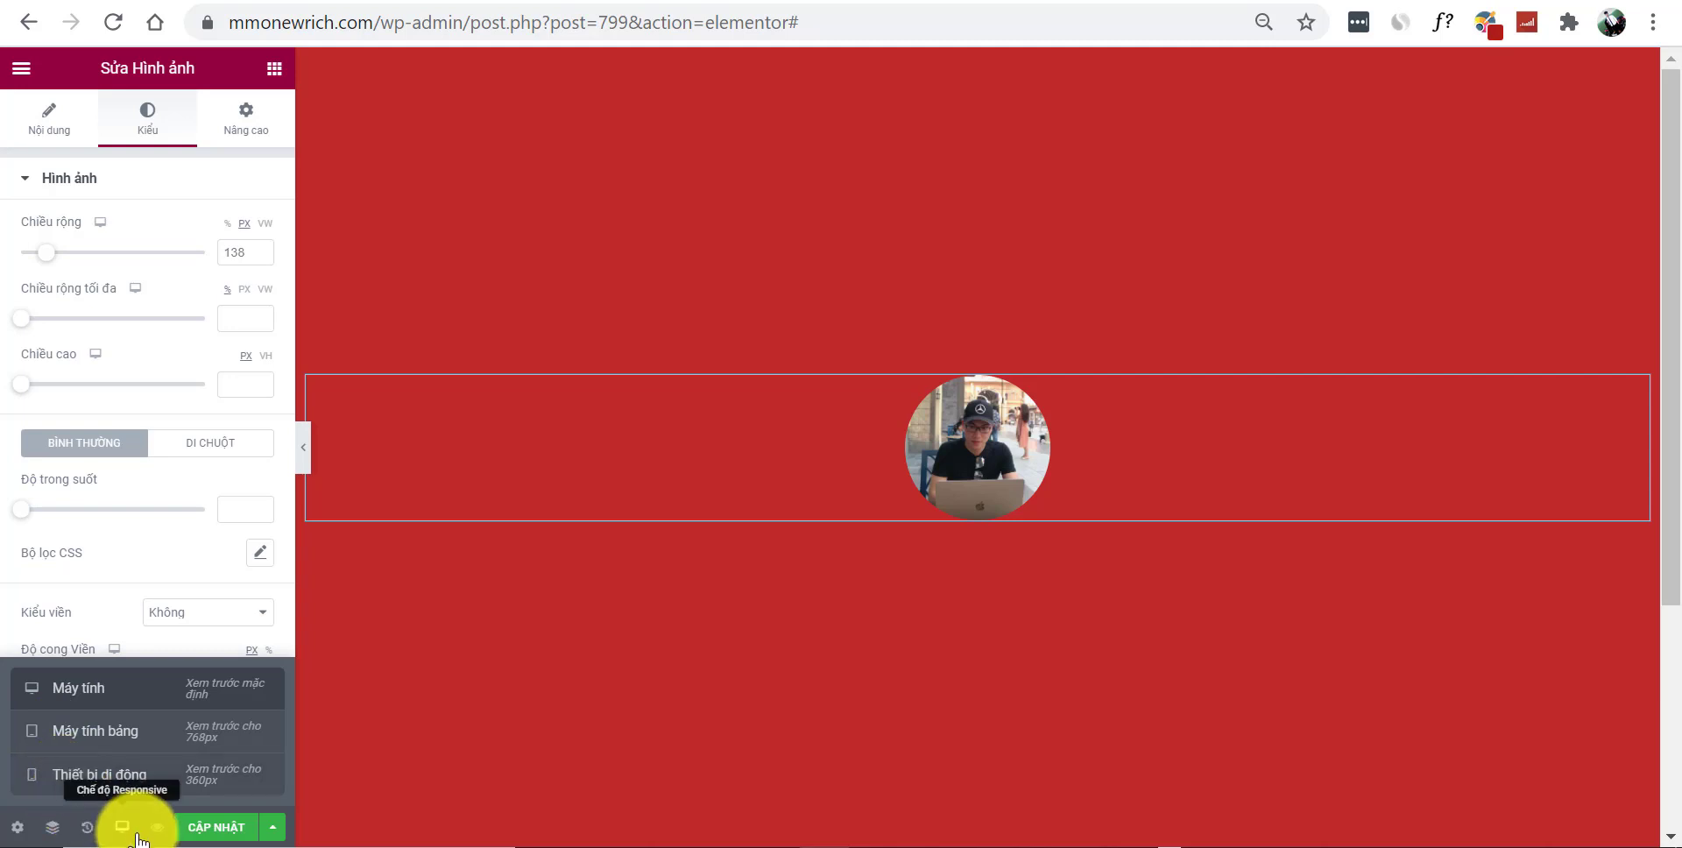
click(79, 777)
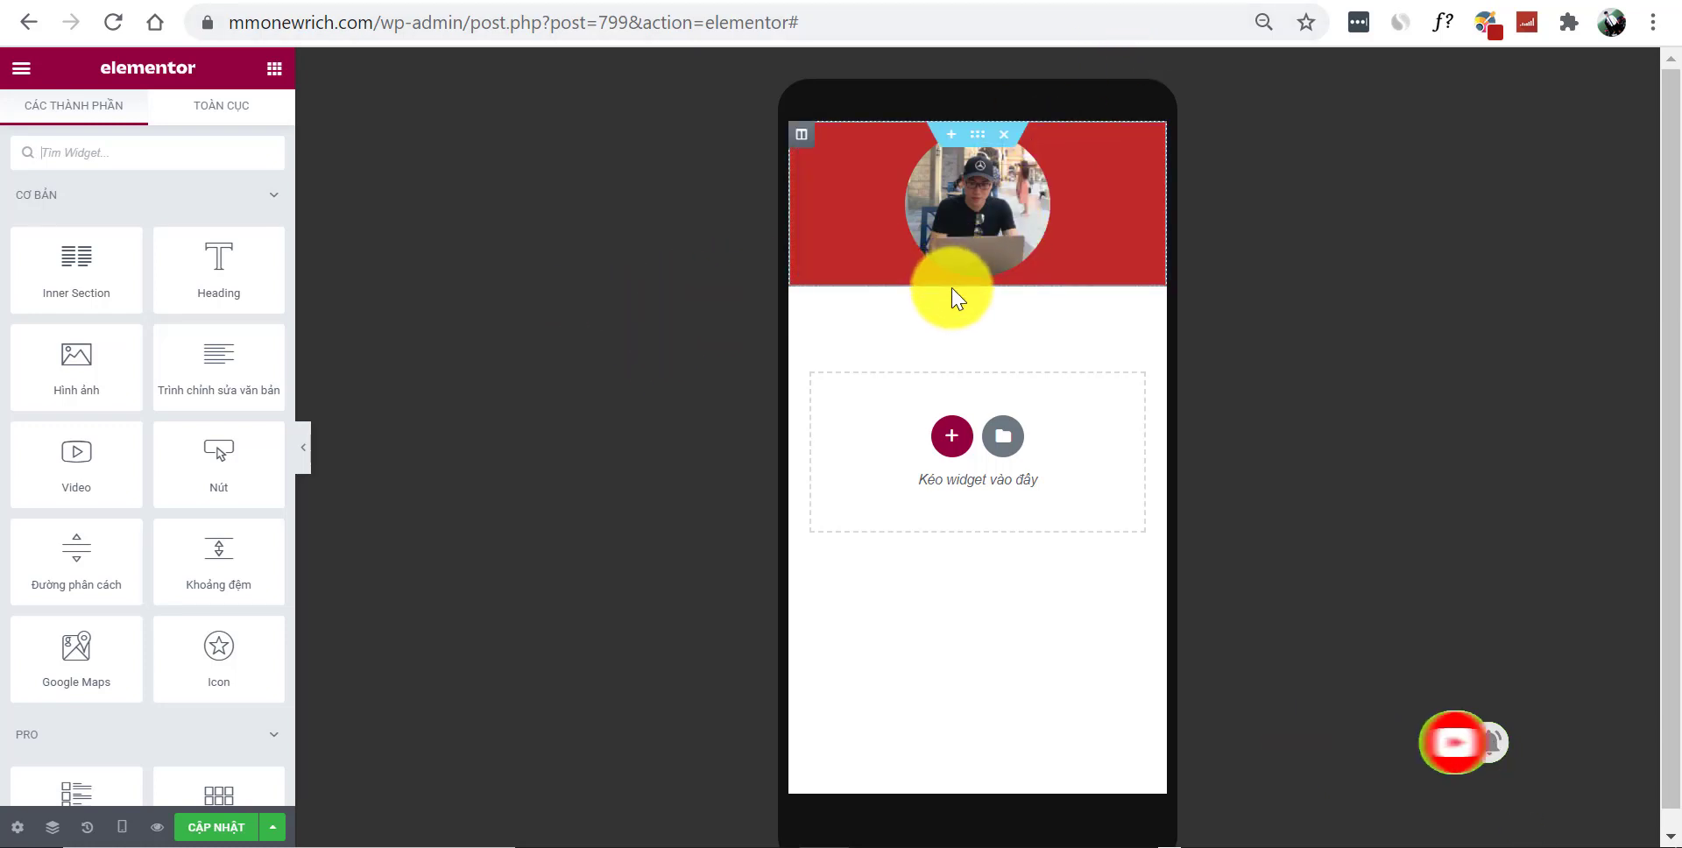
drag(223, 307, 983, 269)
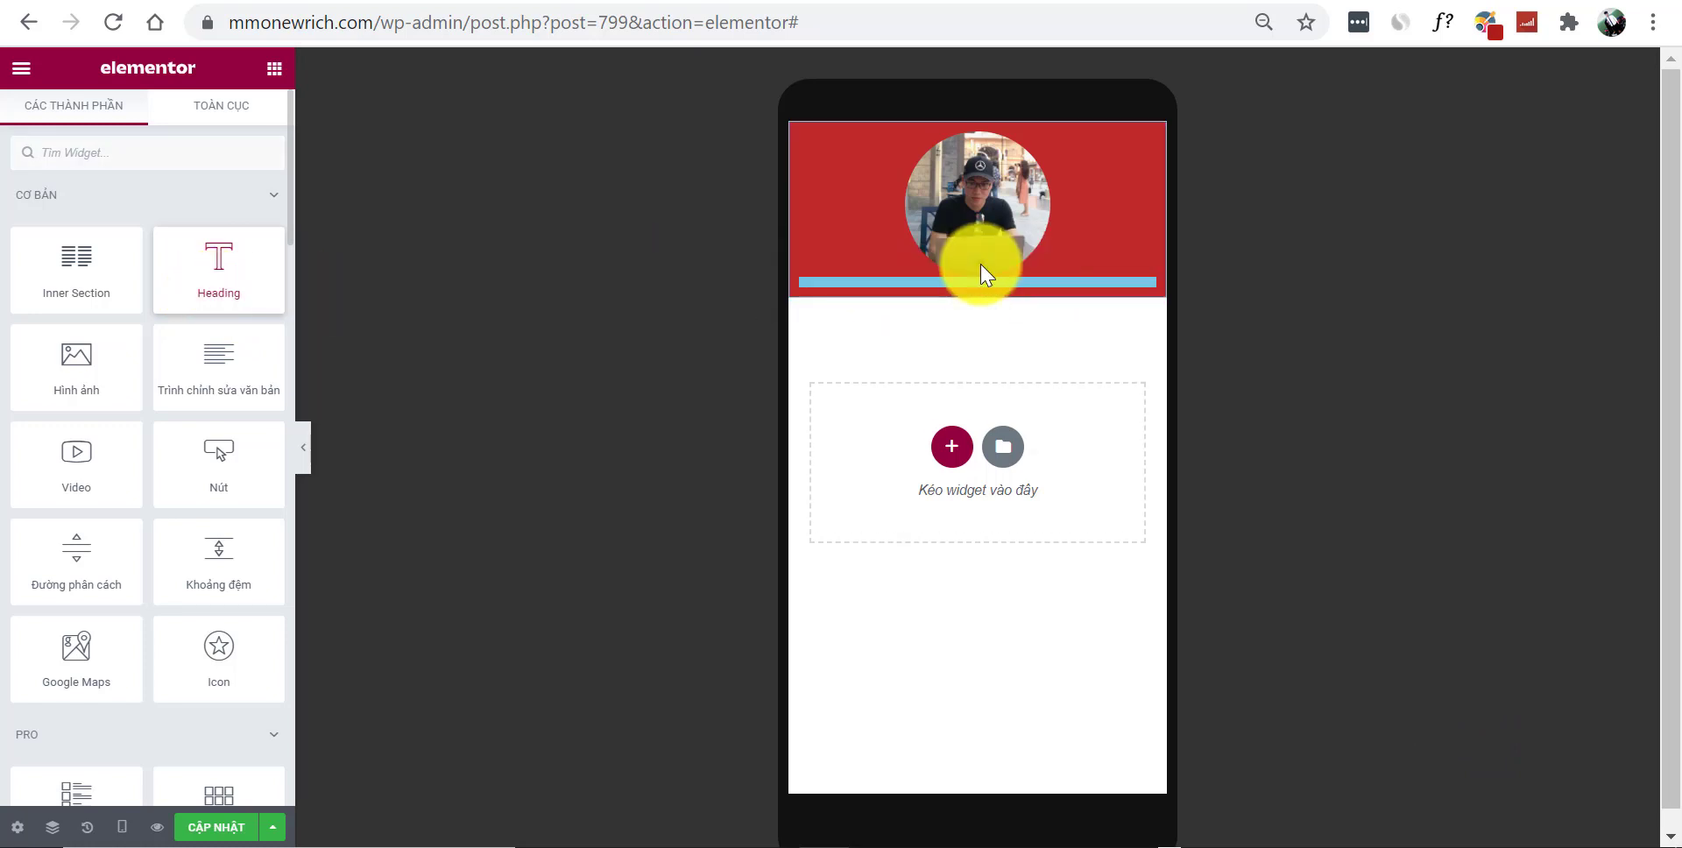
click(139, 277)
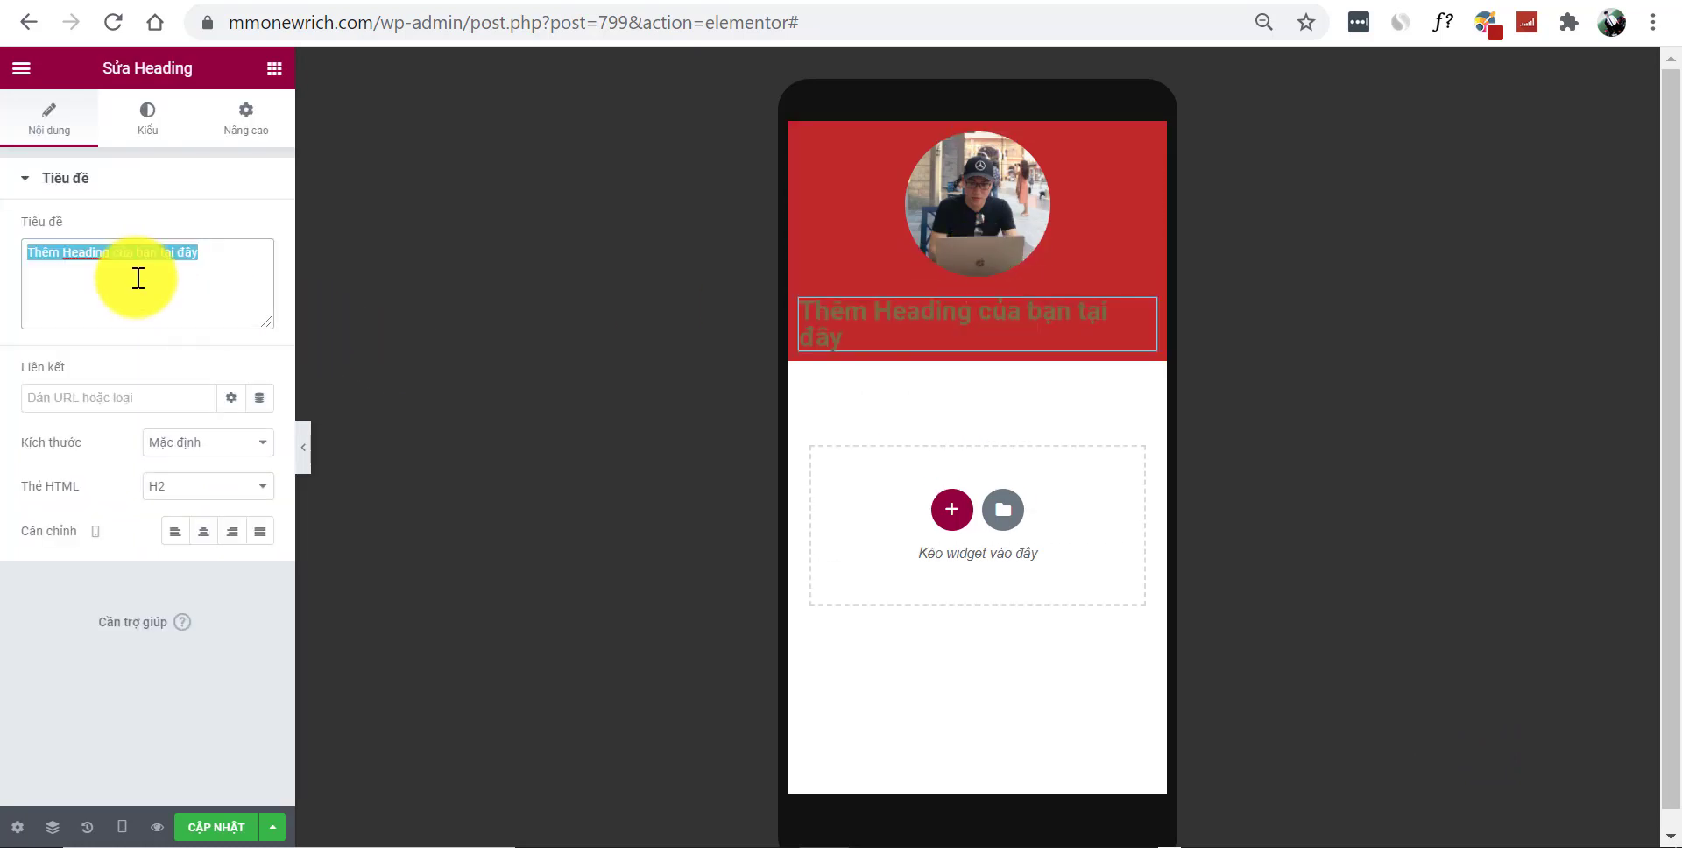
text(Richard Quang)
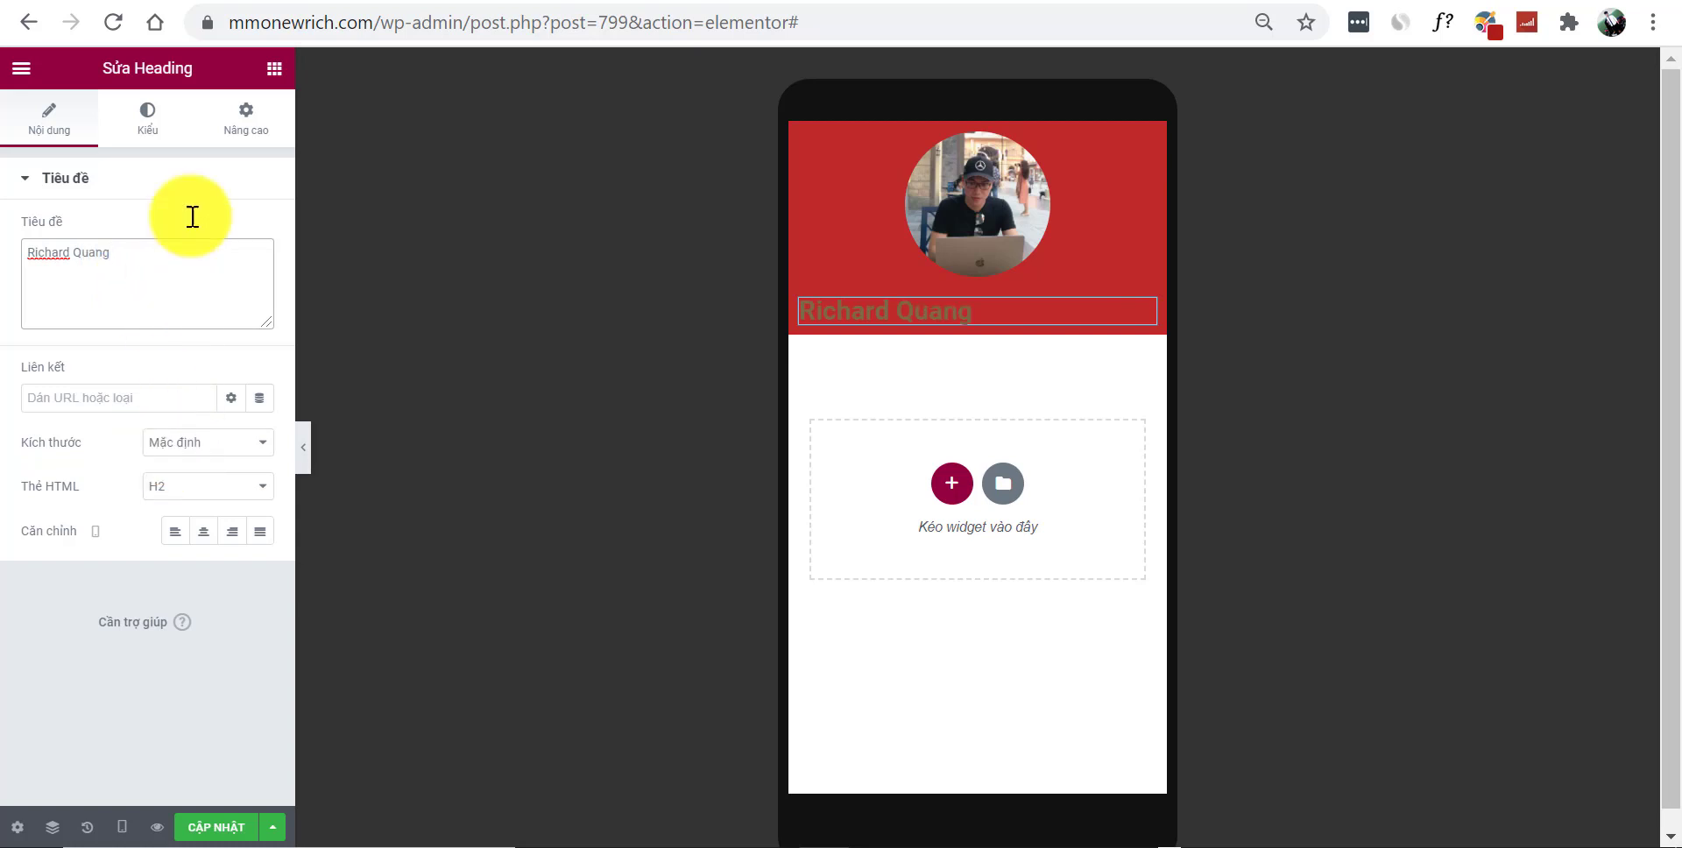
Centre the heading and set its text colour to white #FFFFFF
click(207, 539)
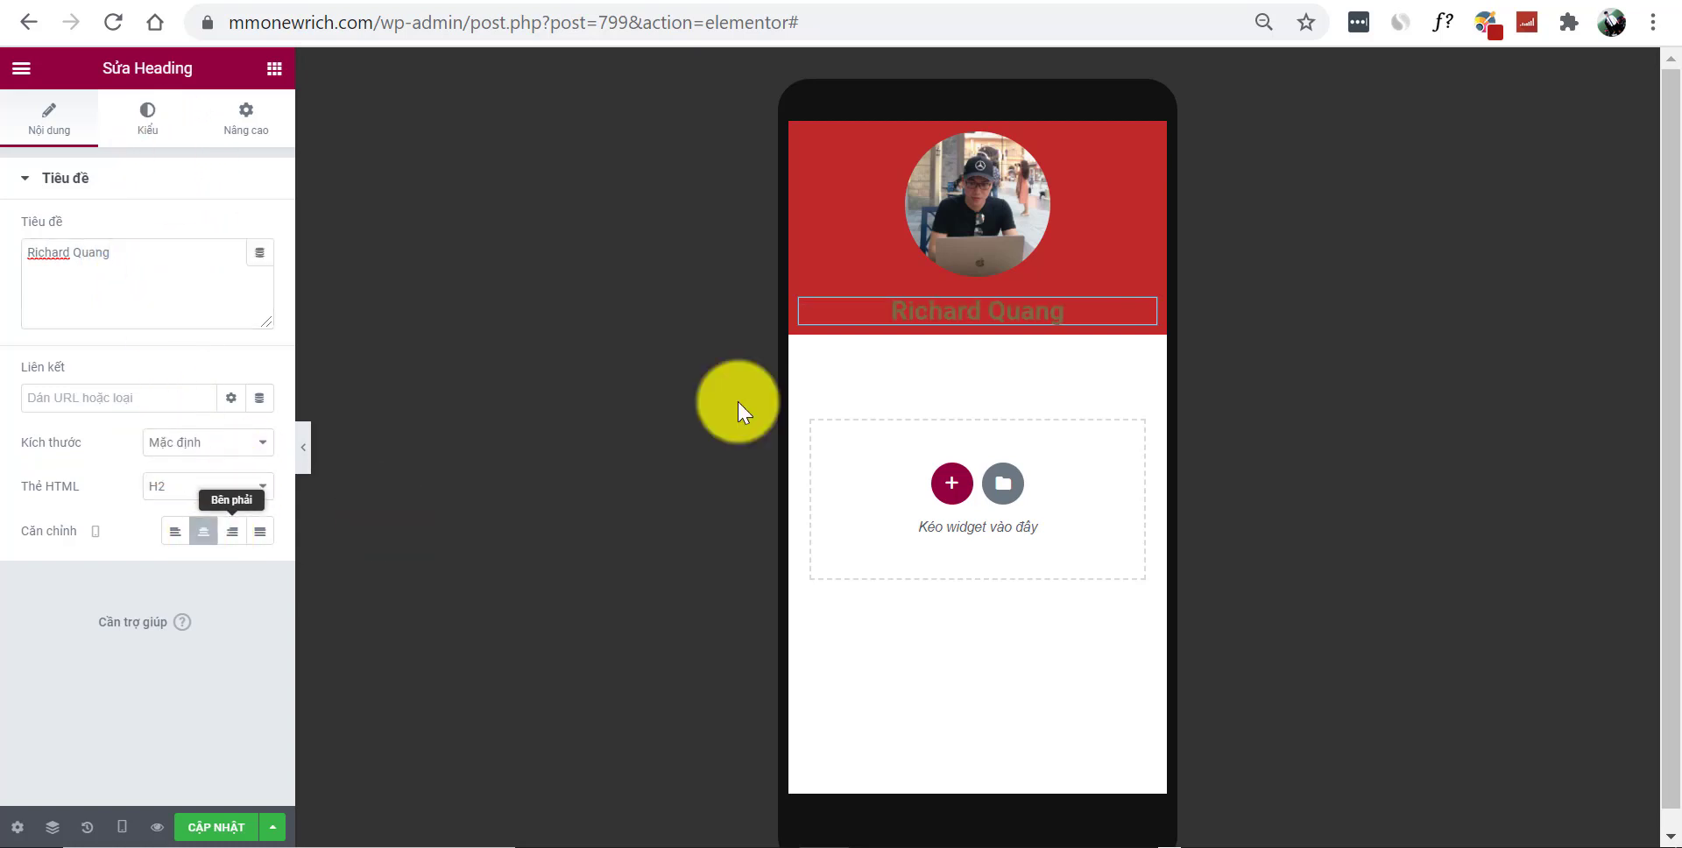
click(147, 128)
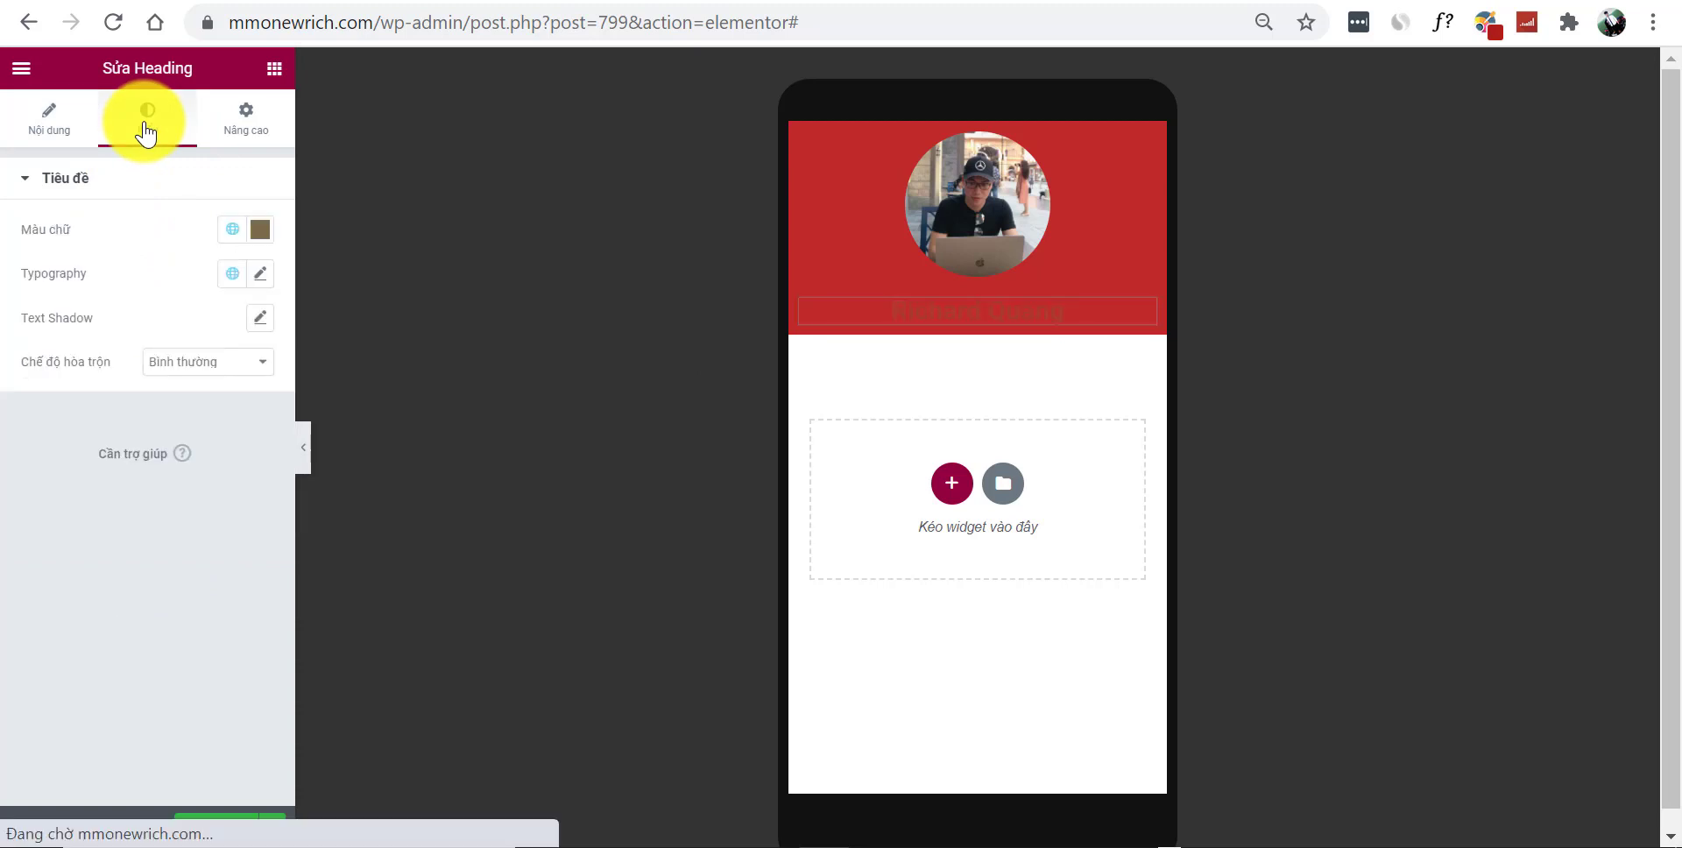
click(259, 229)
mouse_move(251, 394)
mouse_down()
mouse_move(188, 469)
mouse_move(152, 447)
mouse_move(150, 289)
mouse_up()
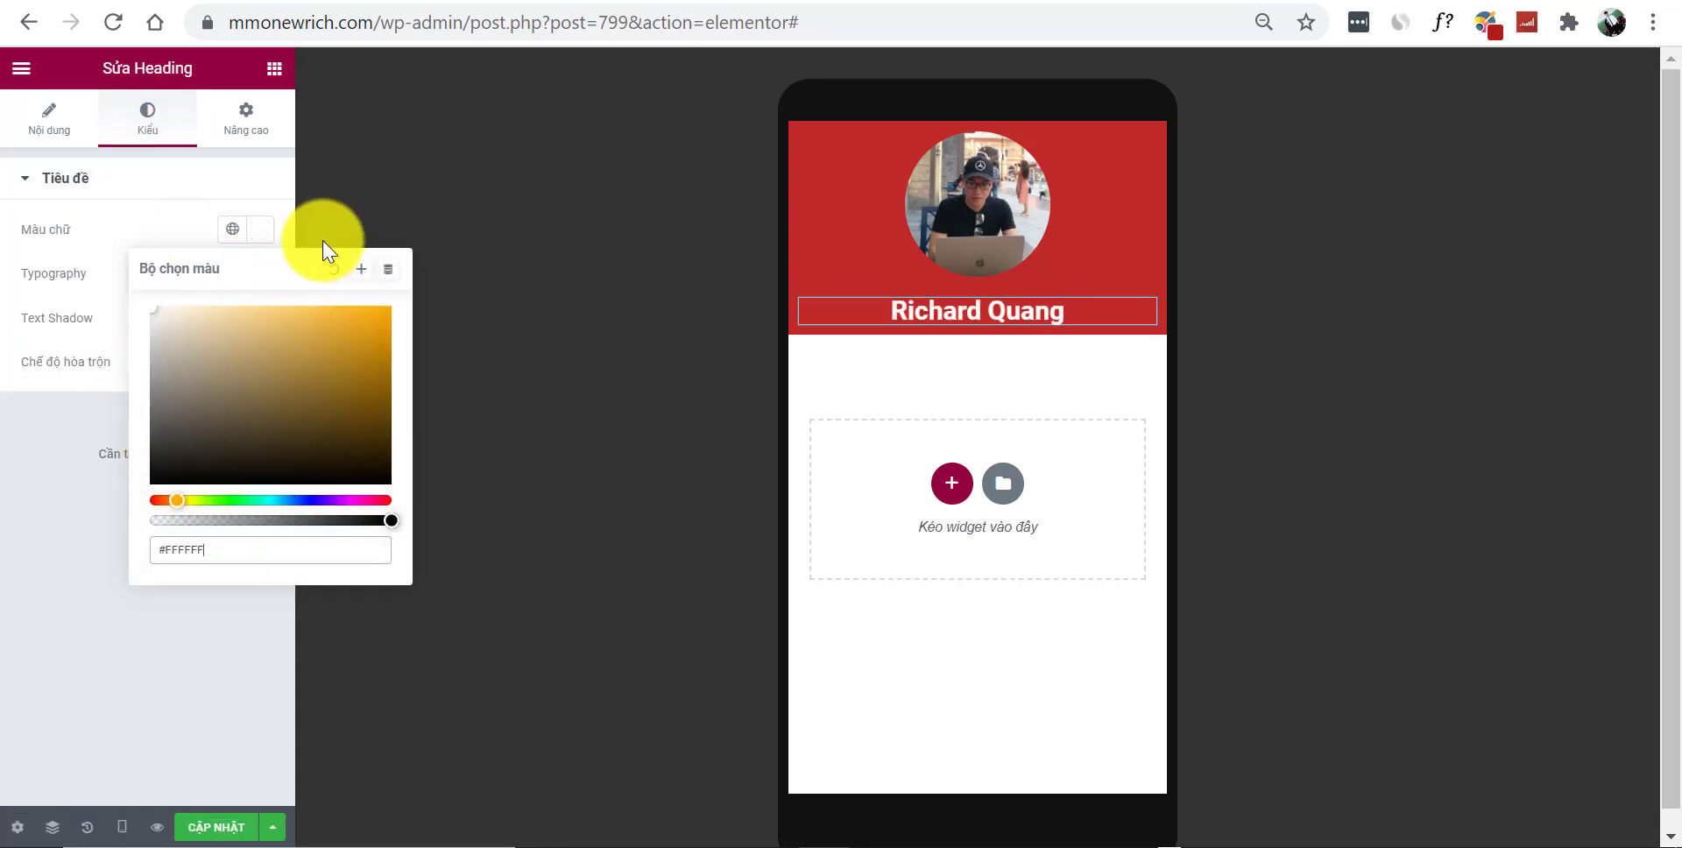
click(275, 72)
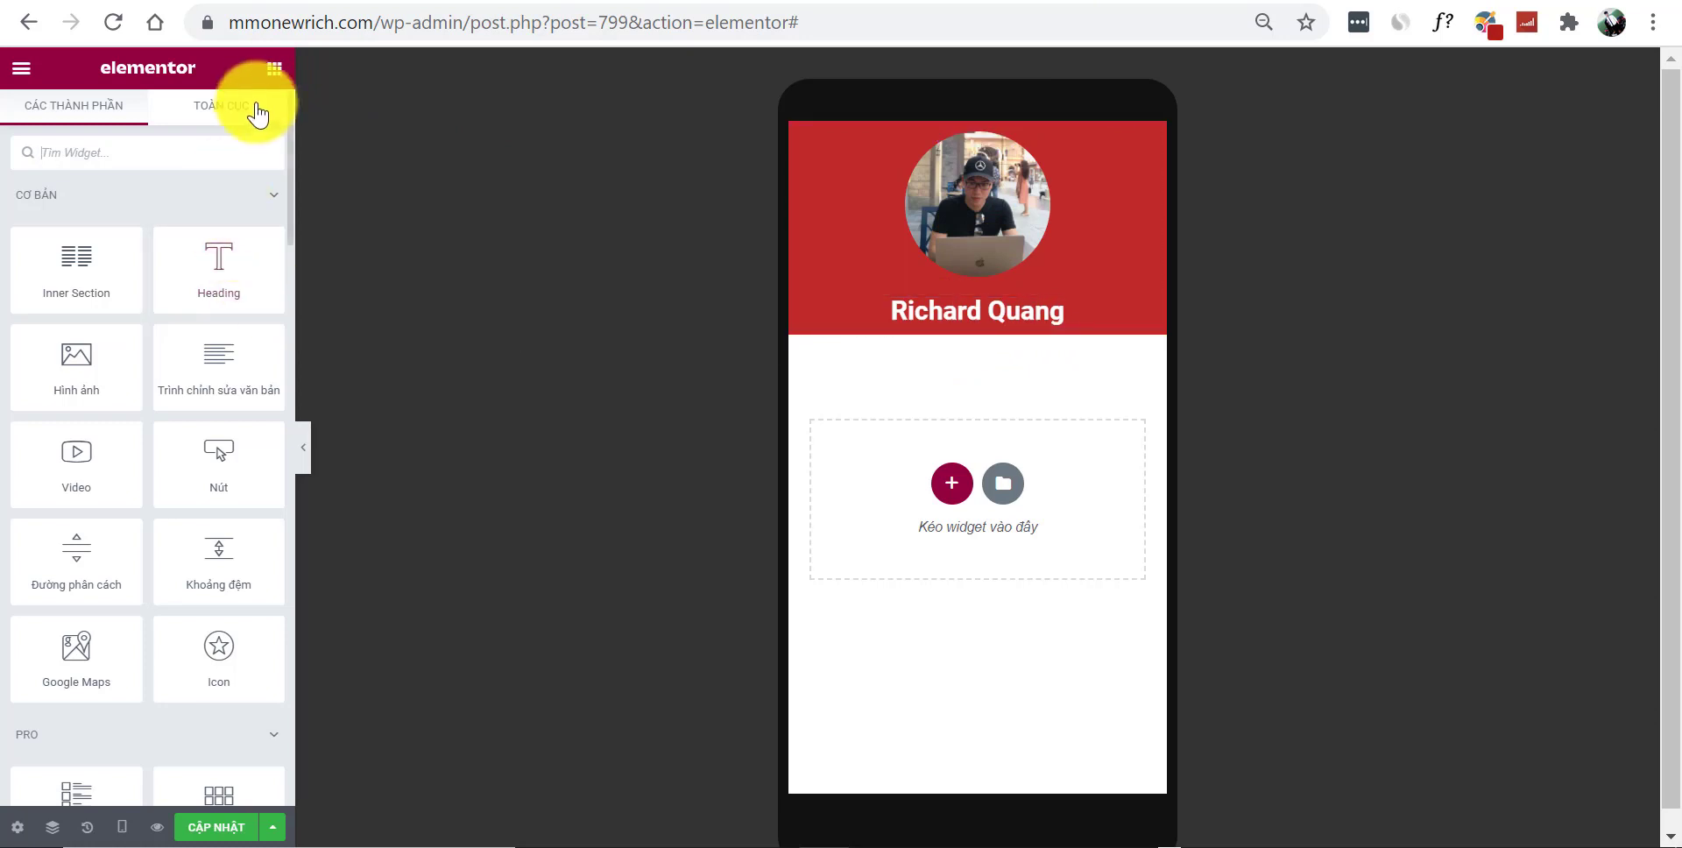
Place a 'Bấm vào đây' button under the heading and set its alignment to justified (full width)
drag(184, 477, 969, 319)
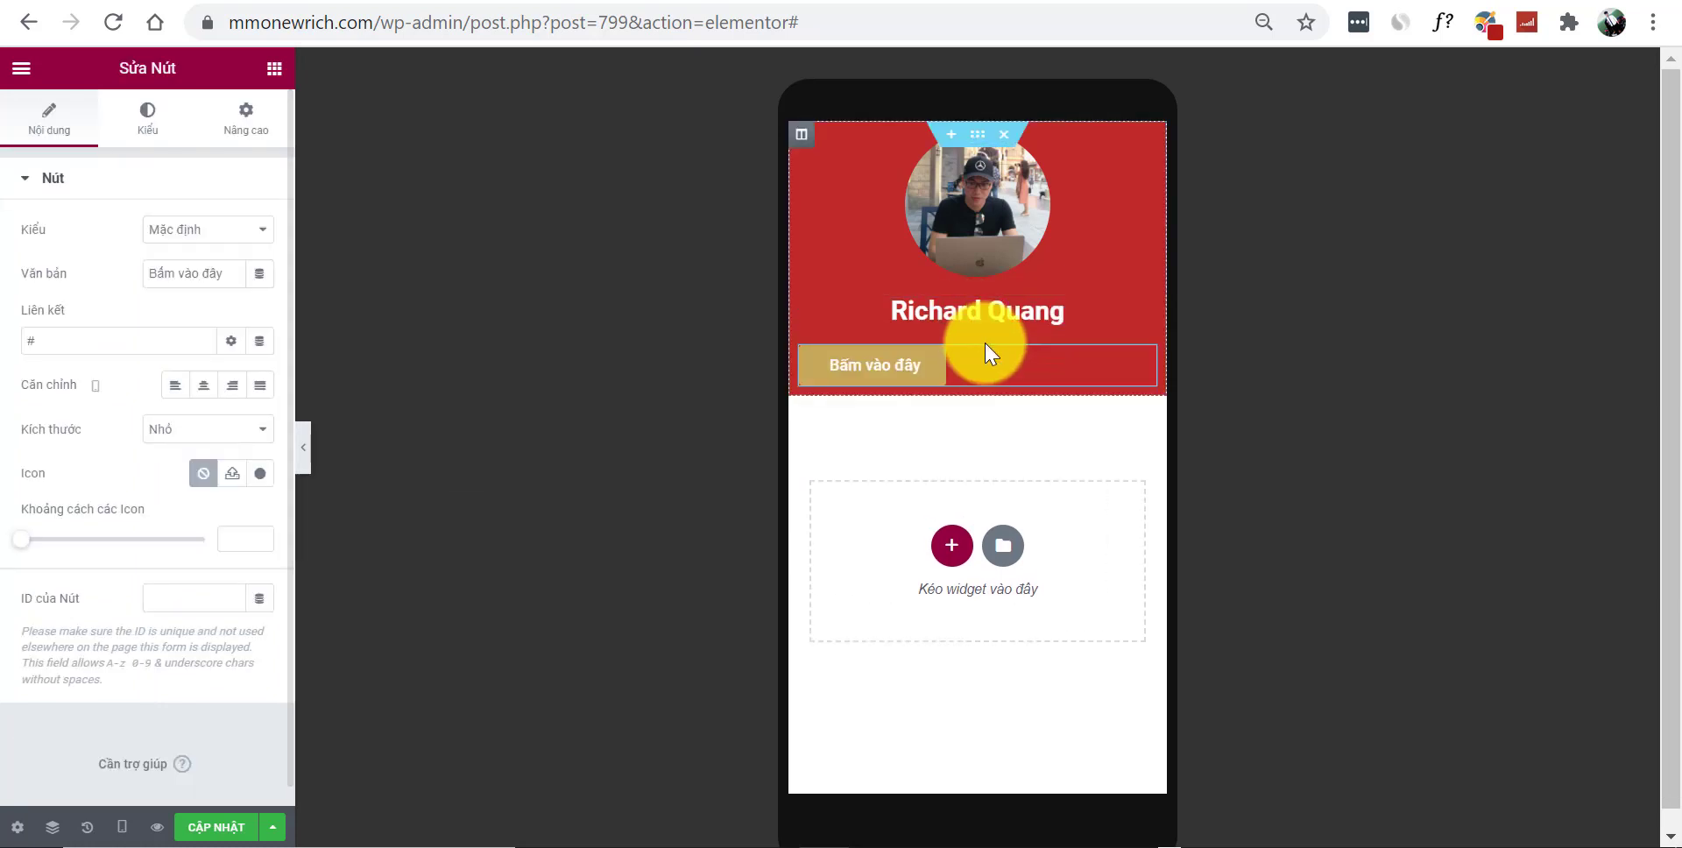
click(204, 384)
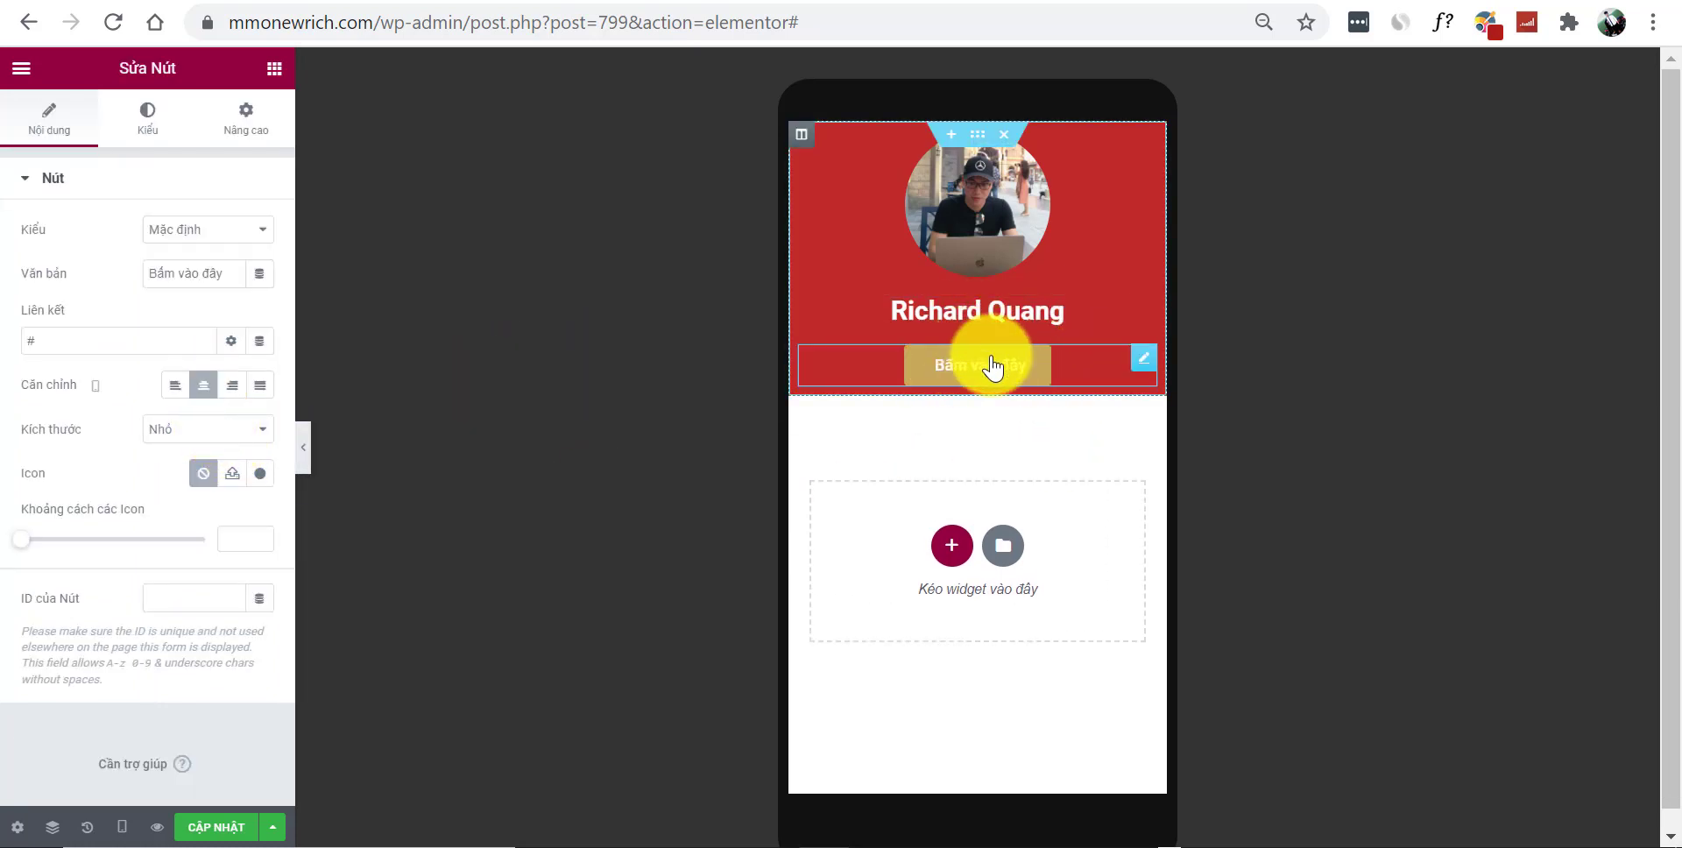
click(263, 391)
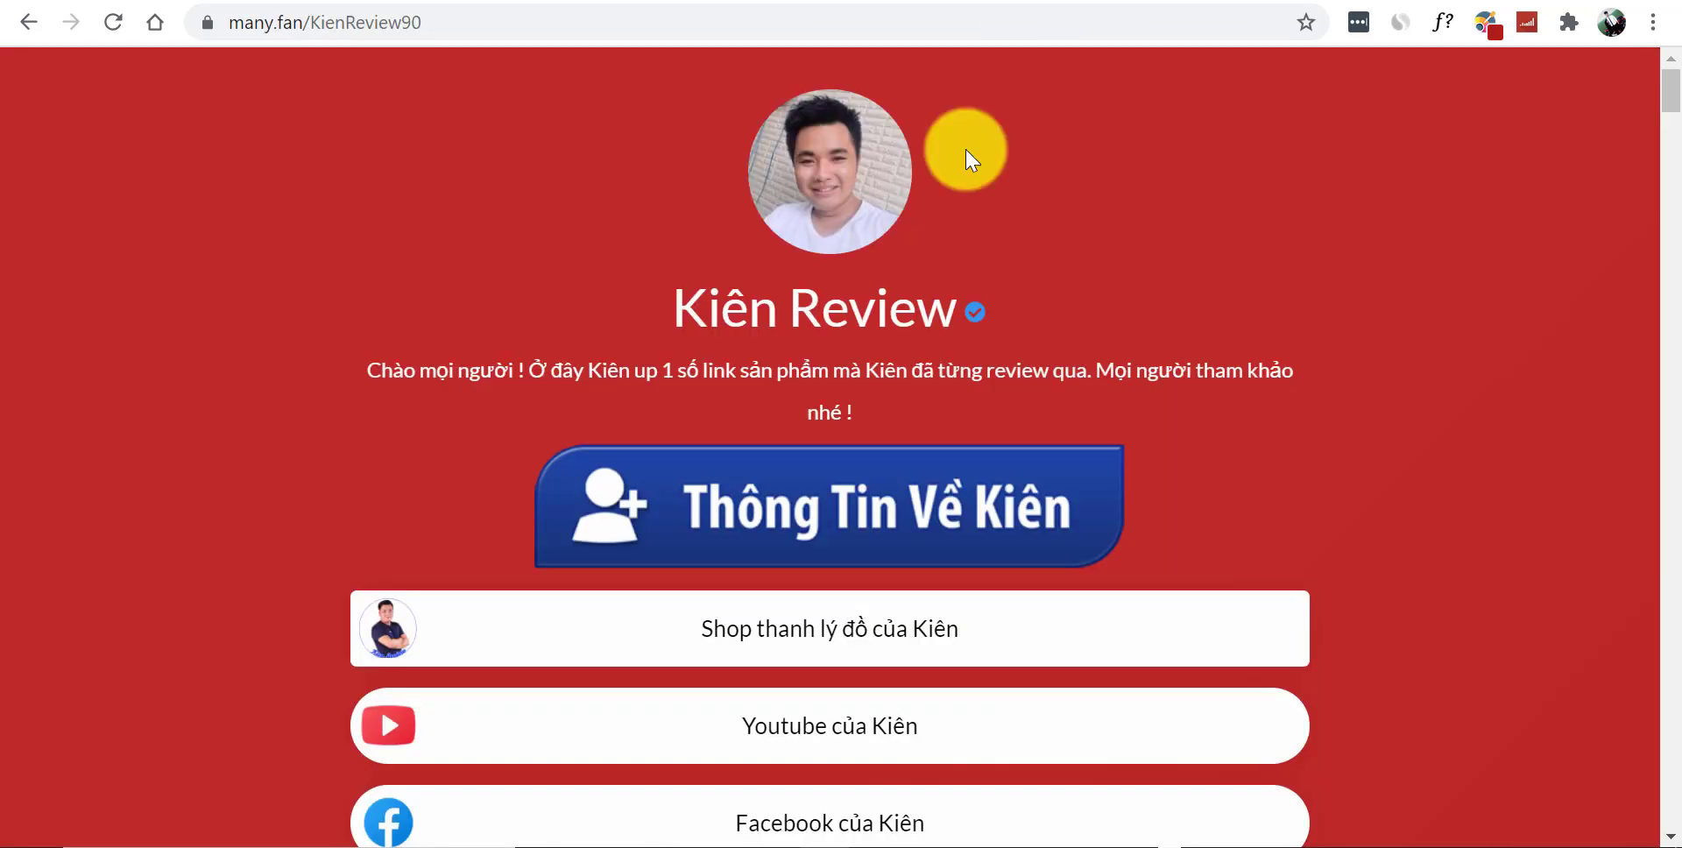
scroll(780, 529, down, 3)
scroll(886, 438, down, 5)
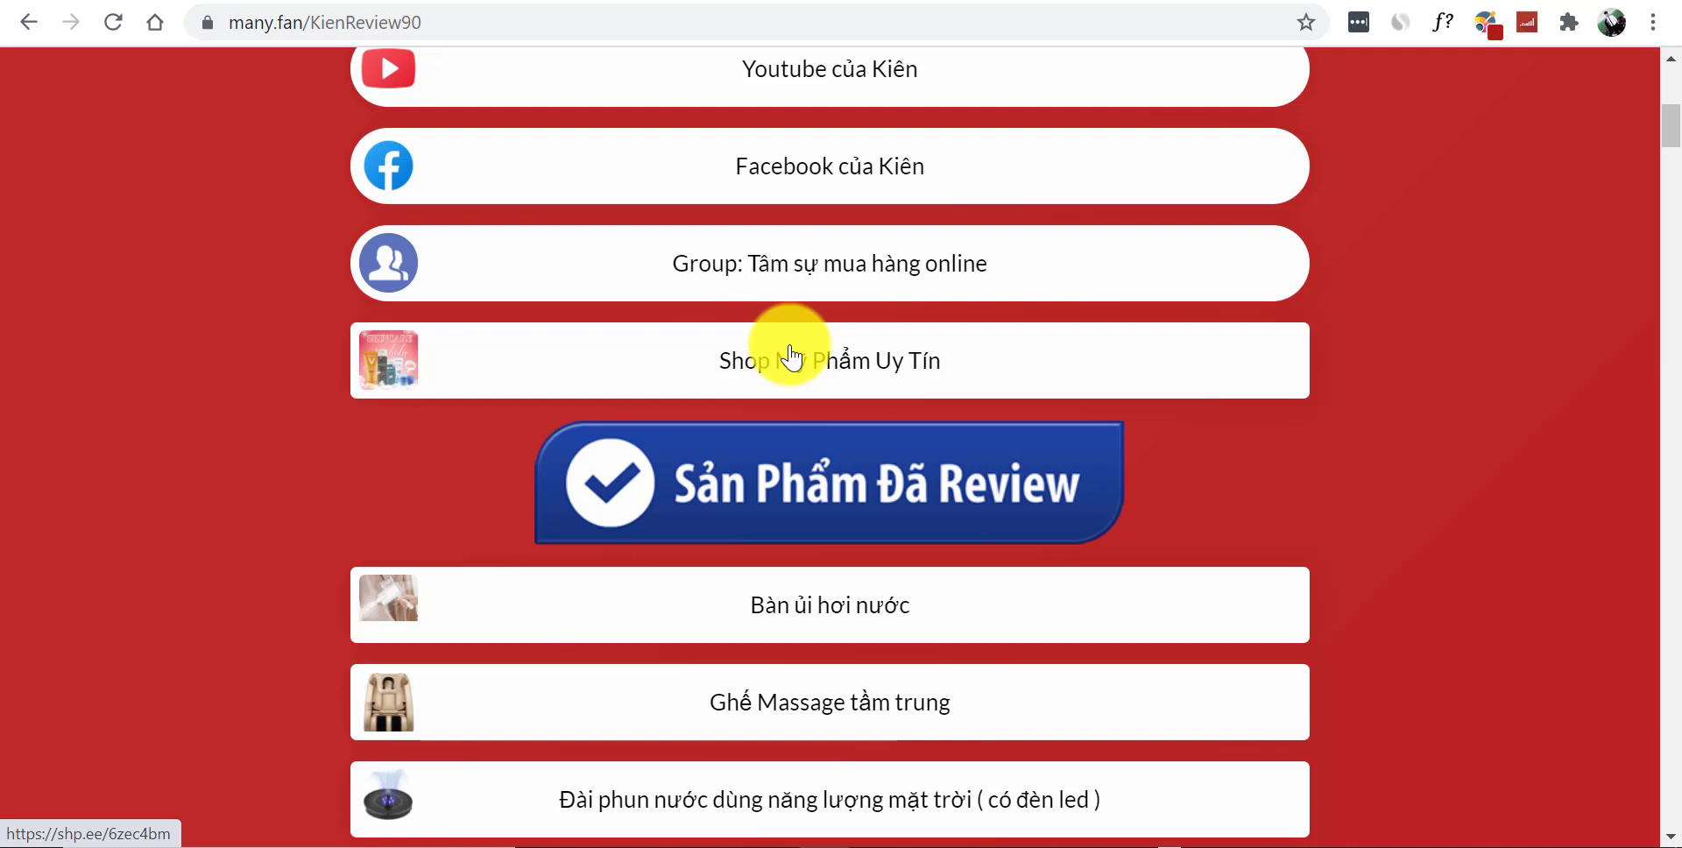
Link the button to richardquang.vn/gioi-thieu/ and label it 'Mình là ai ?'
scroll(832, 306, down, 1)
scroll(920, 286, up, 1)
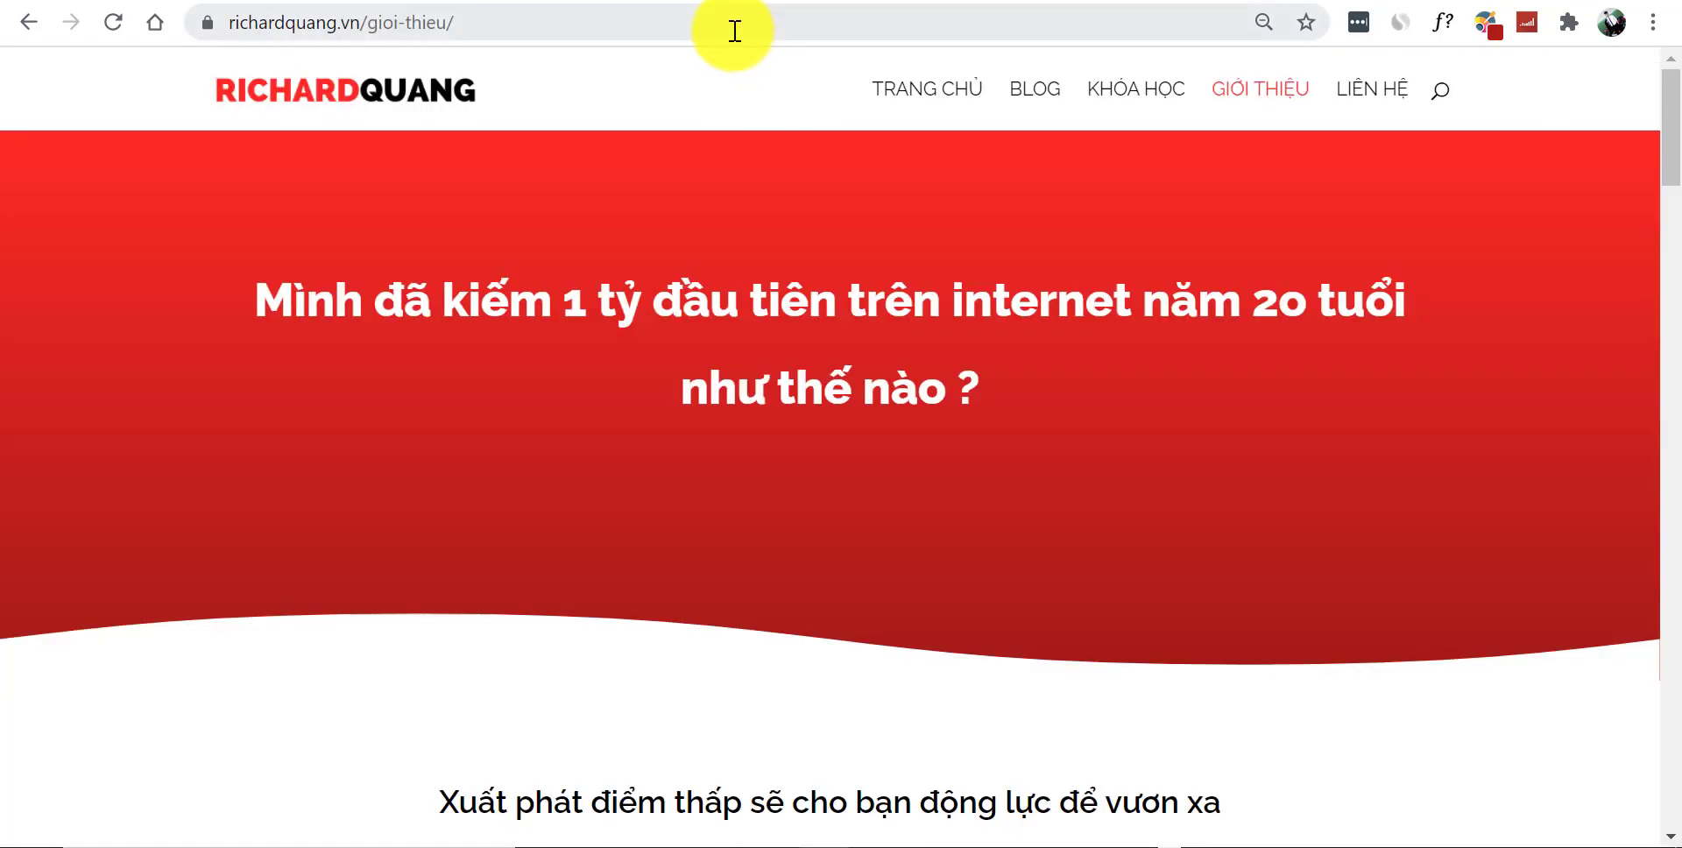
click(734, 30)
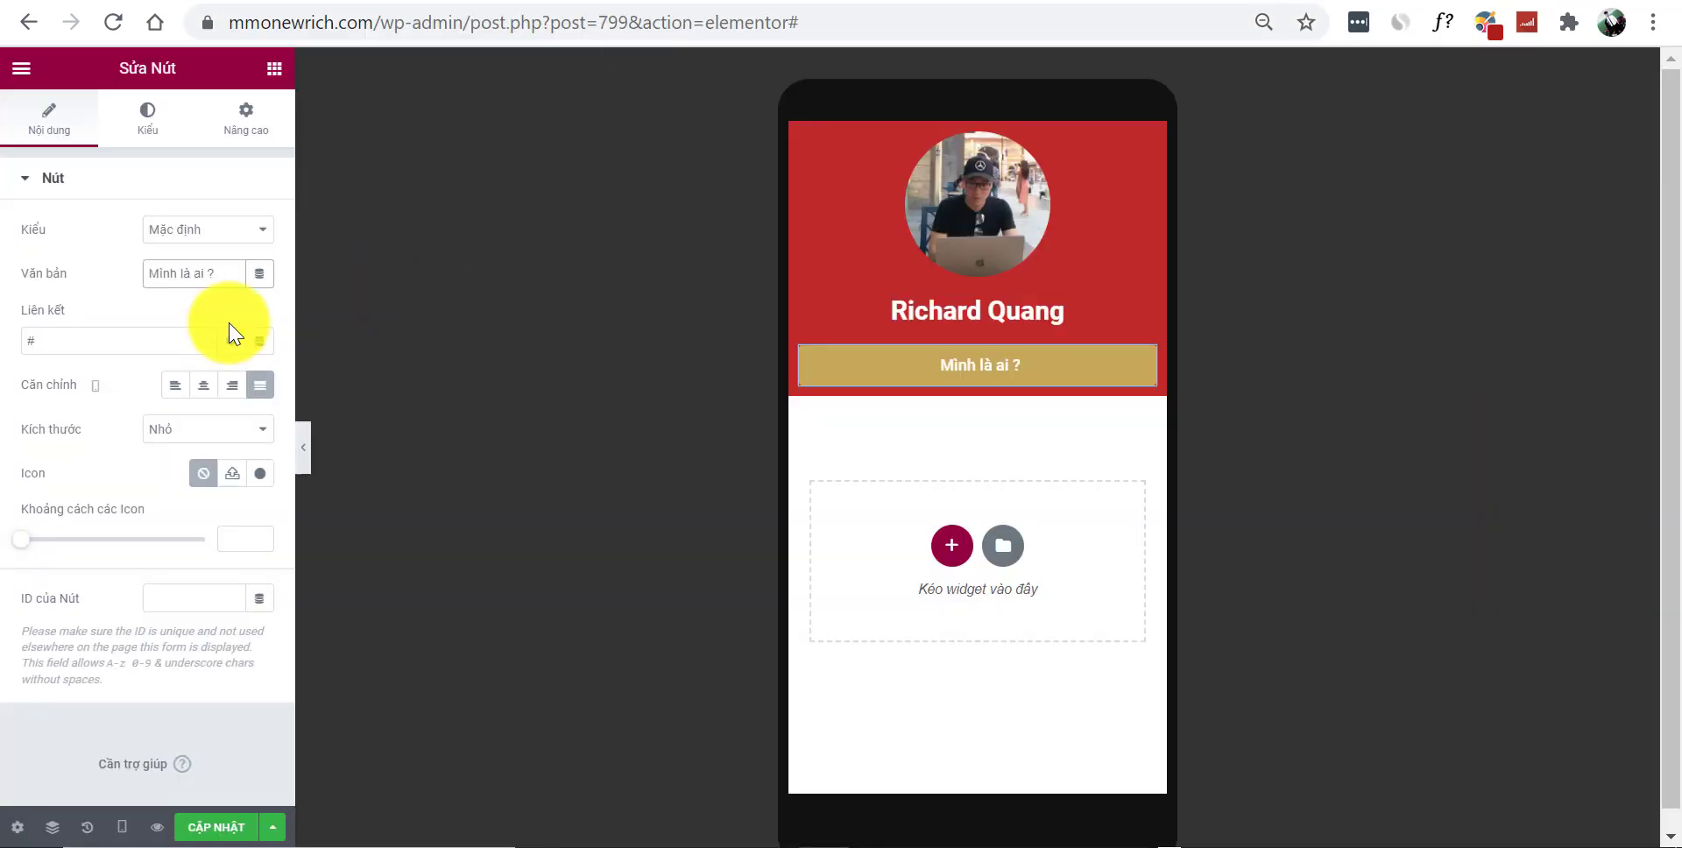
click(154, 348)
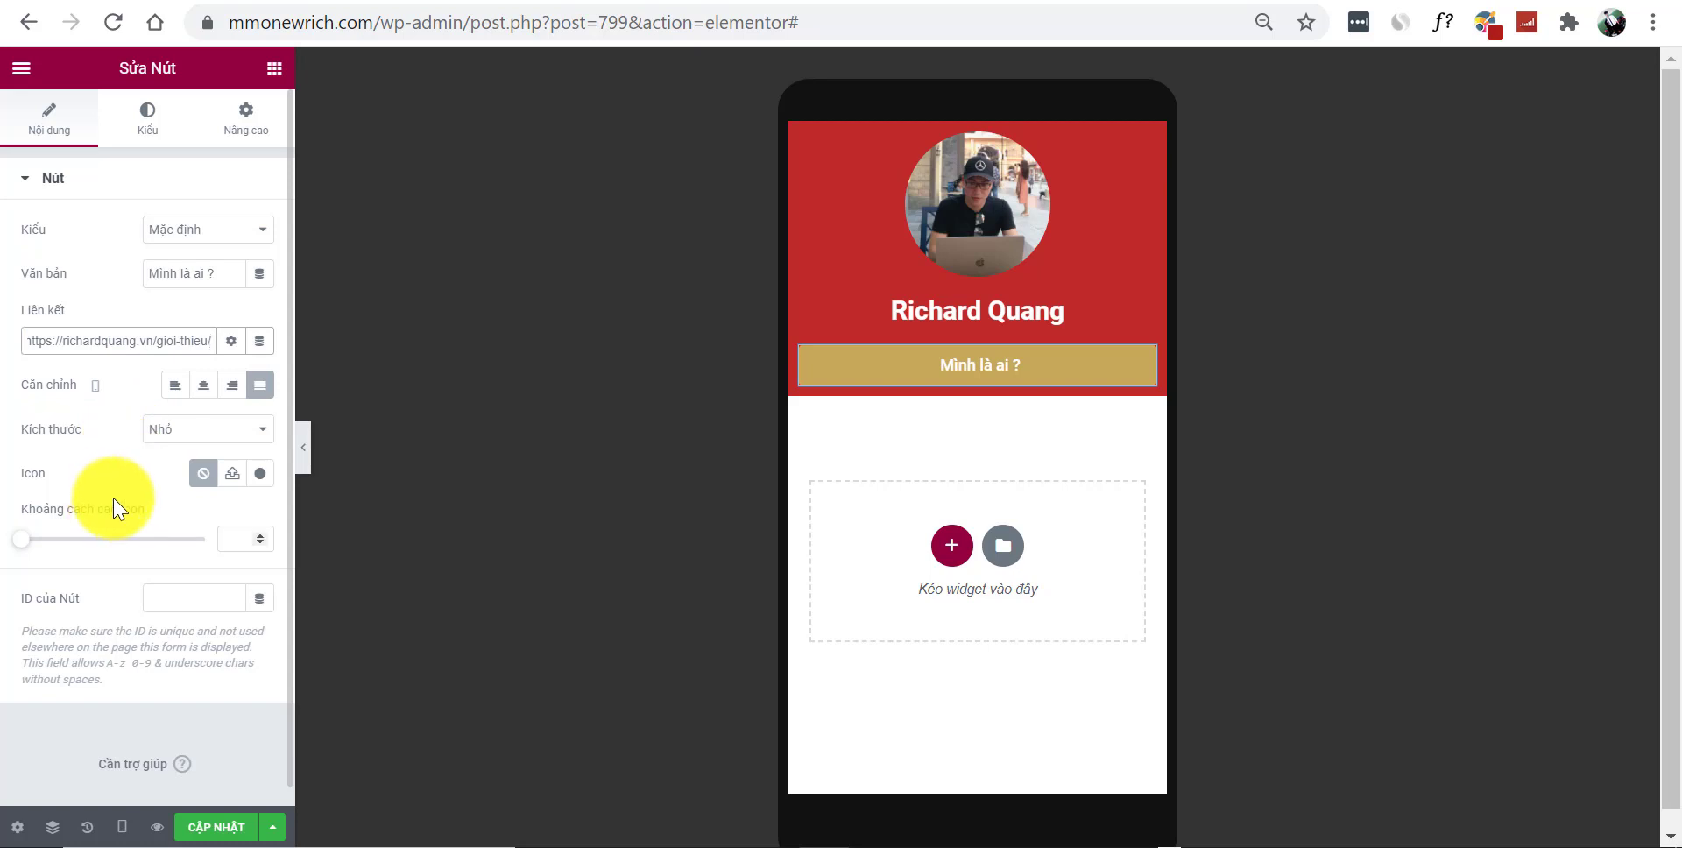
Make the button medium-sized with a #FFFFFF background and near-black #0A0404 text
click(163, 429)
click(181, 483)
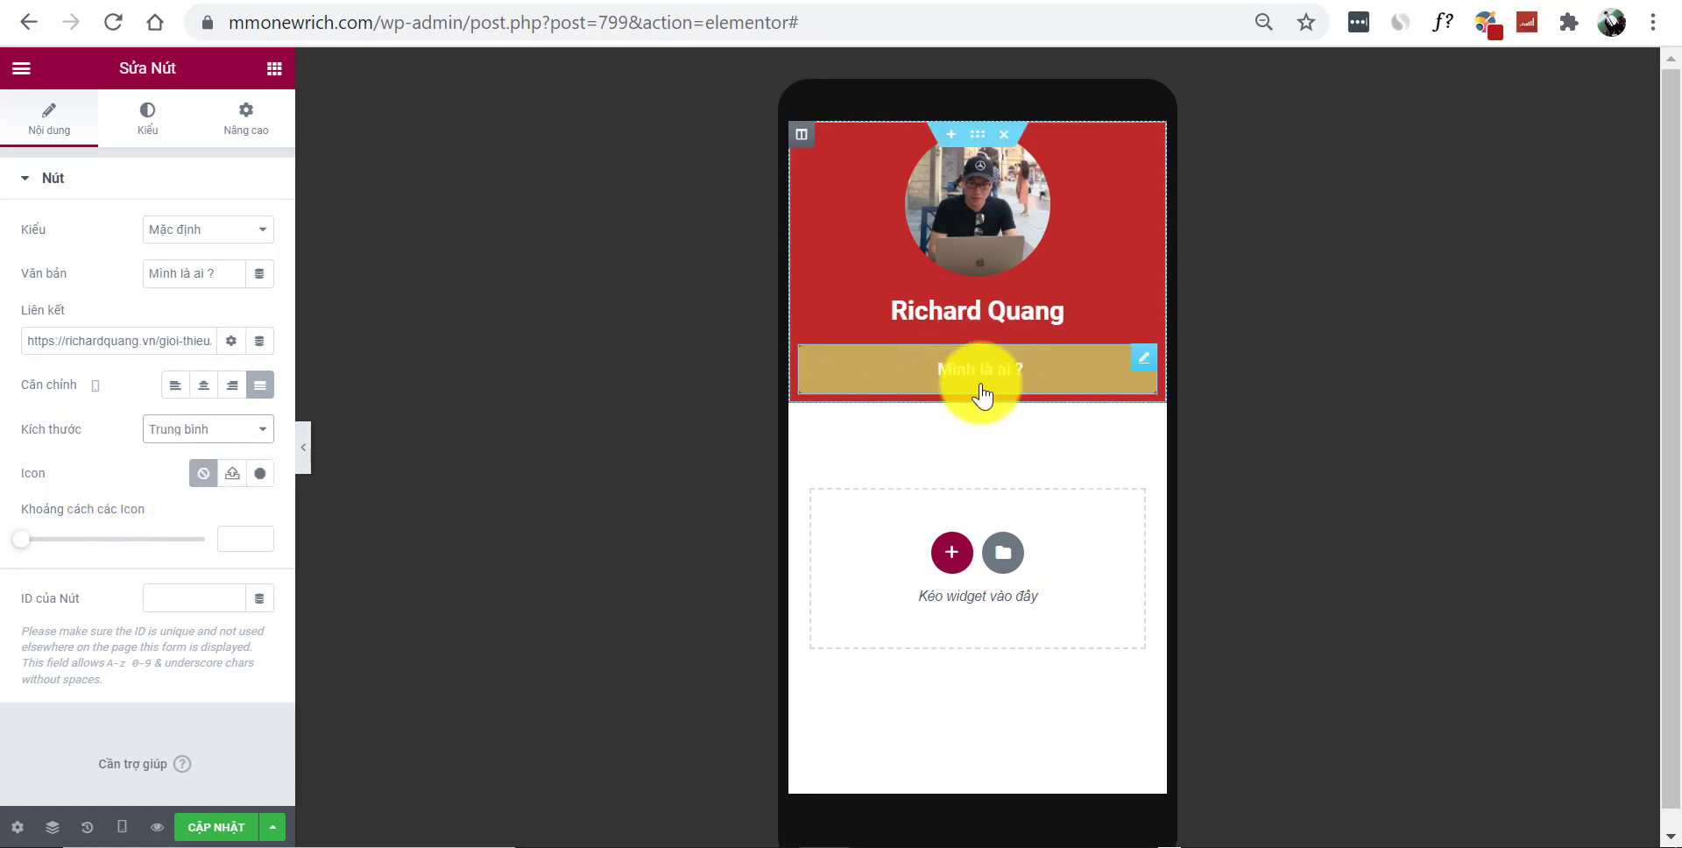
click(145, 122)
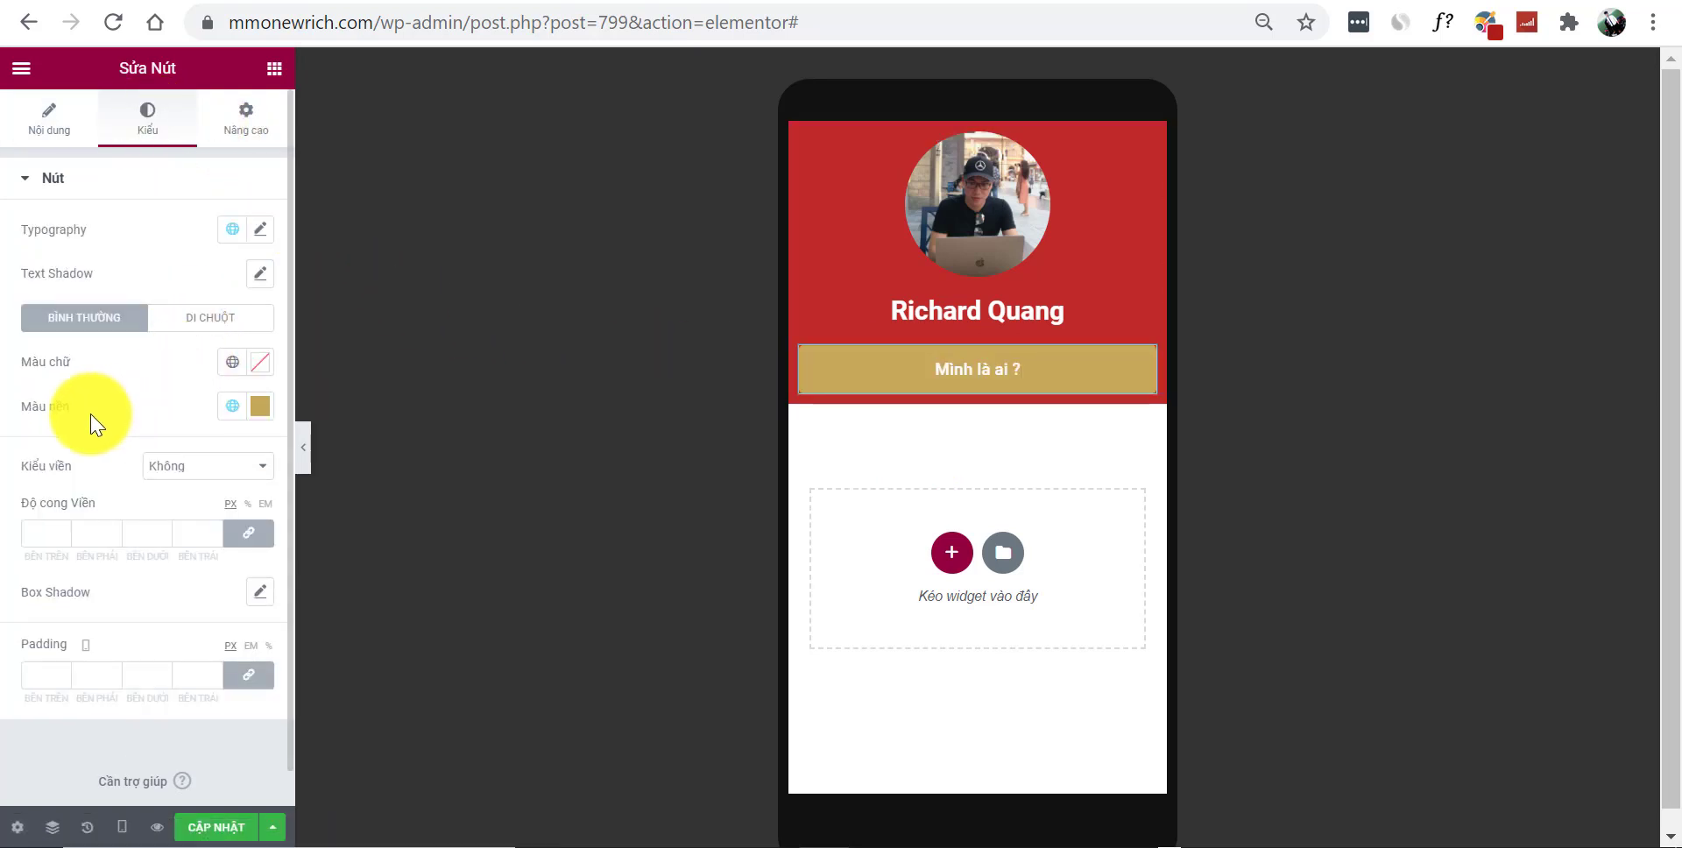
click(260, 407)
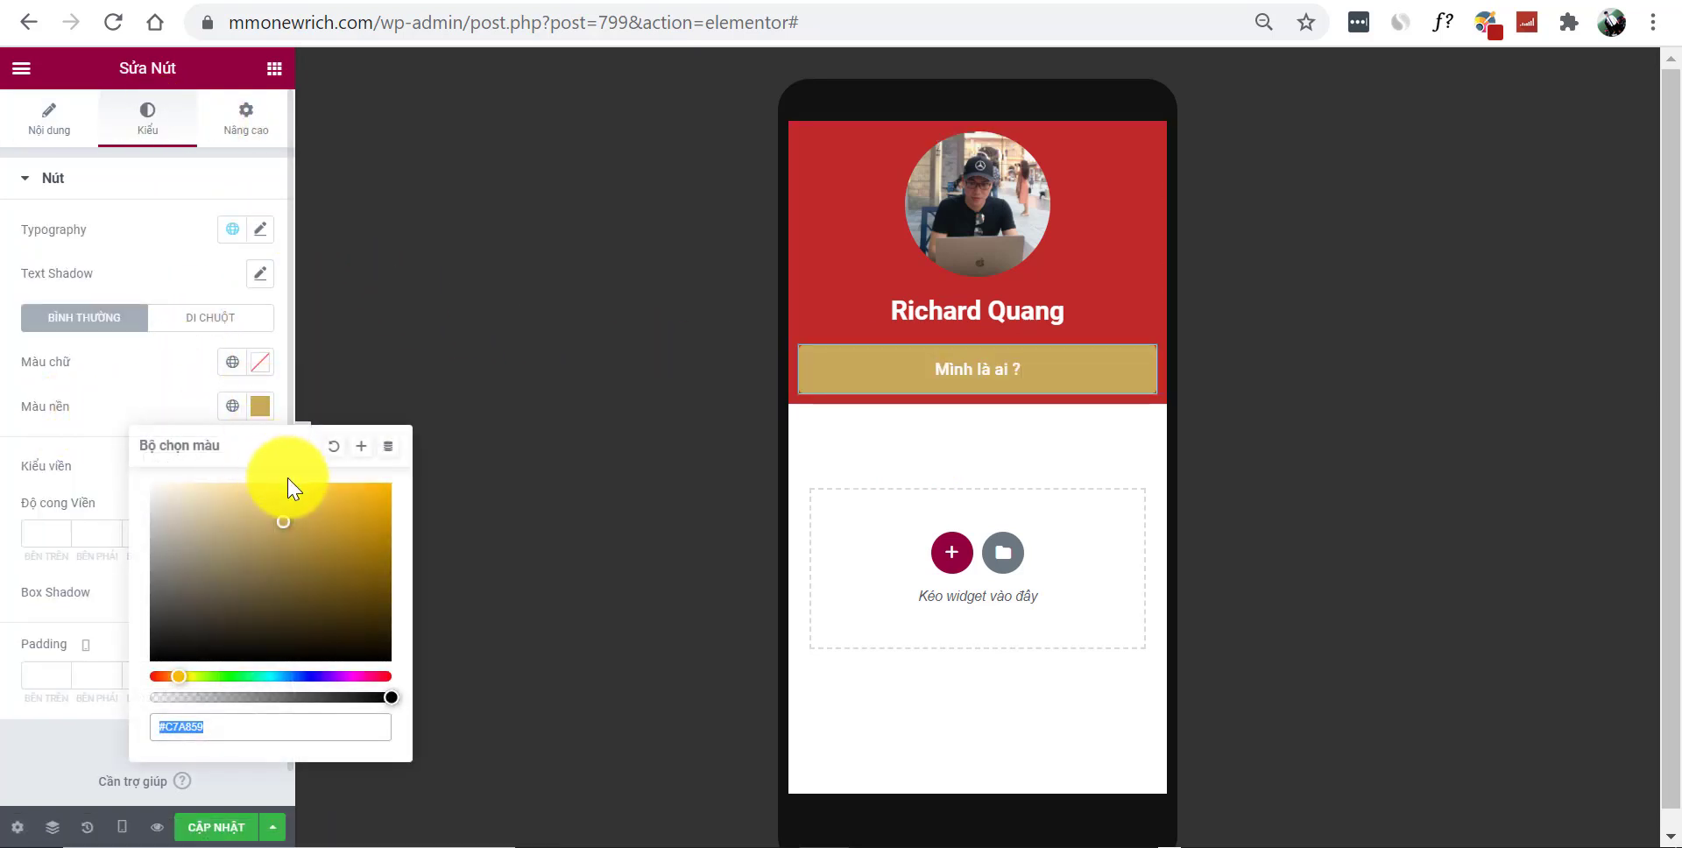
text(#FFFFFF)
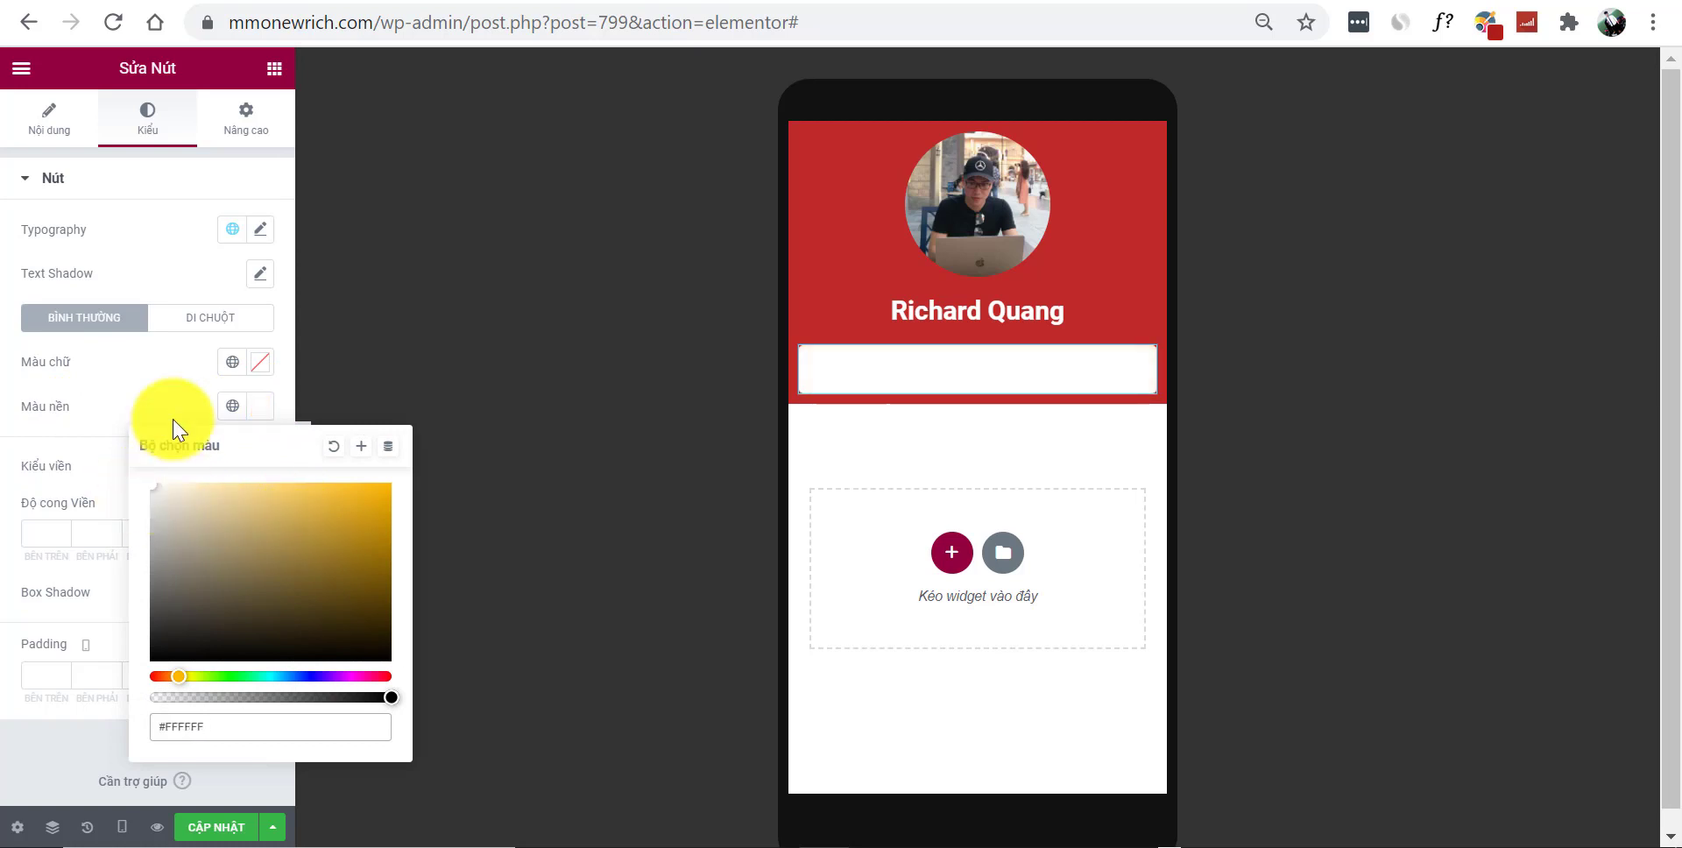
click(260, 362)
drag(294, 567, 294, 610)
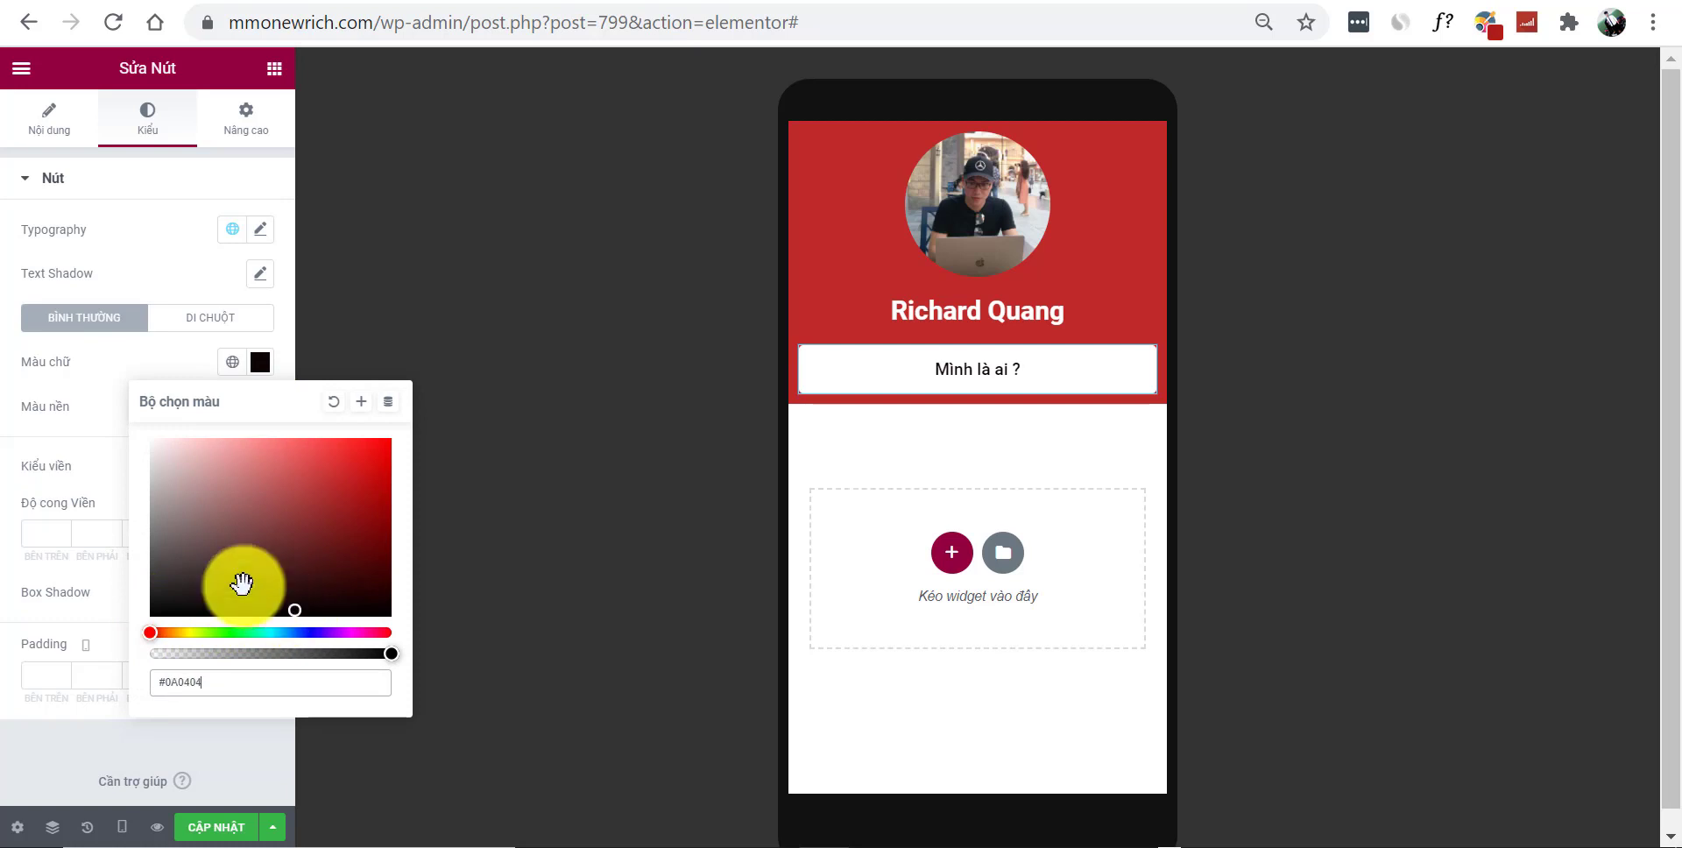
click(140, 233)
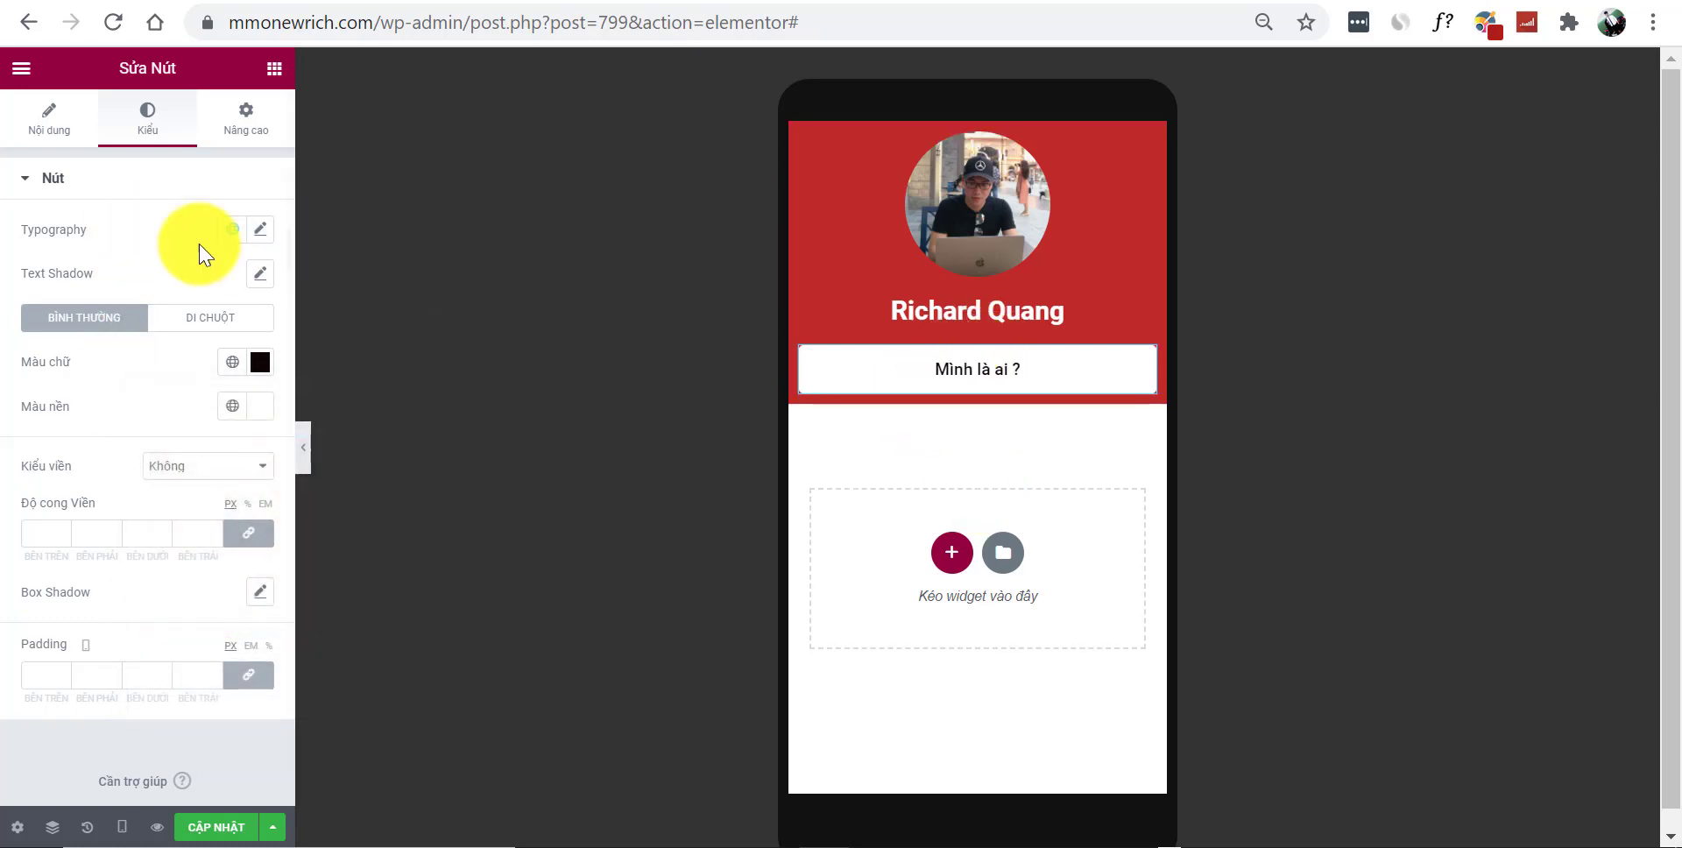
click(58, 122)
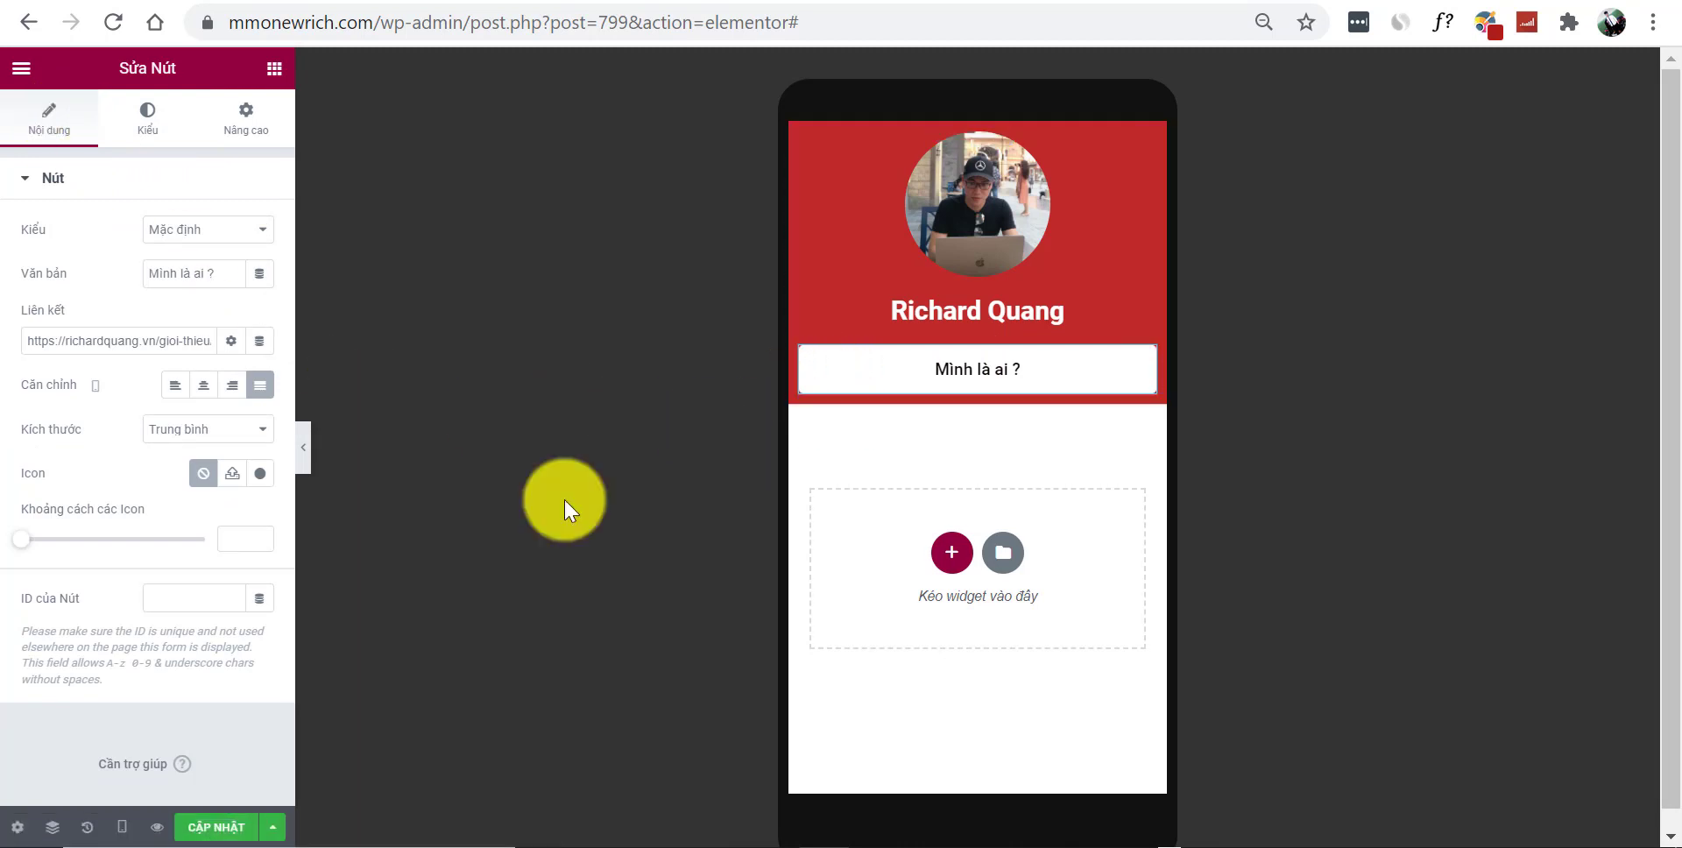
Insert the question-mark icon, found by searching 'que', on the button, then duplicate it
click(260, 475)
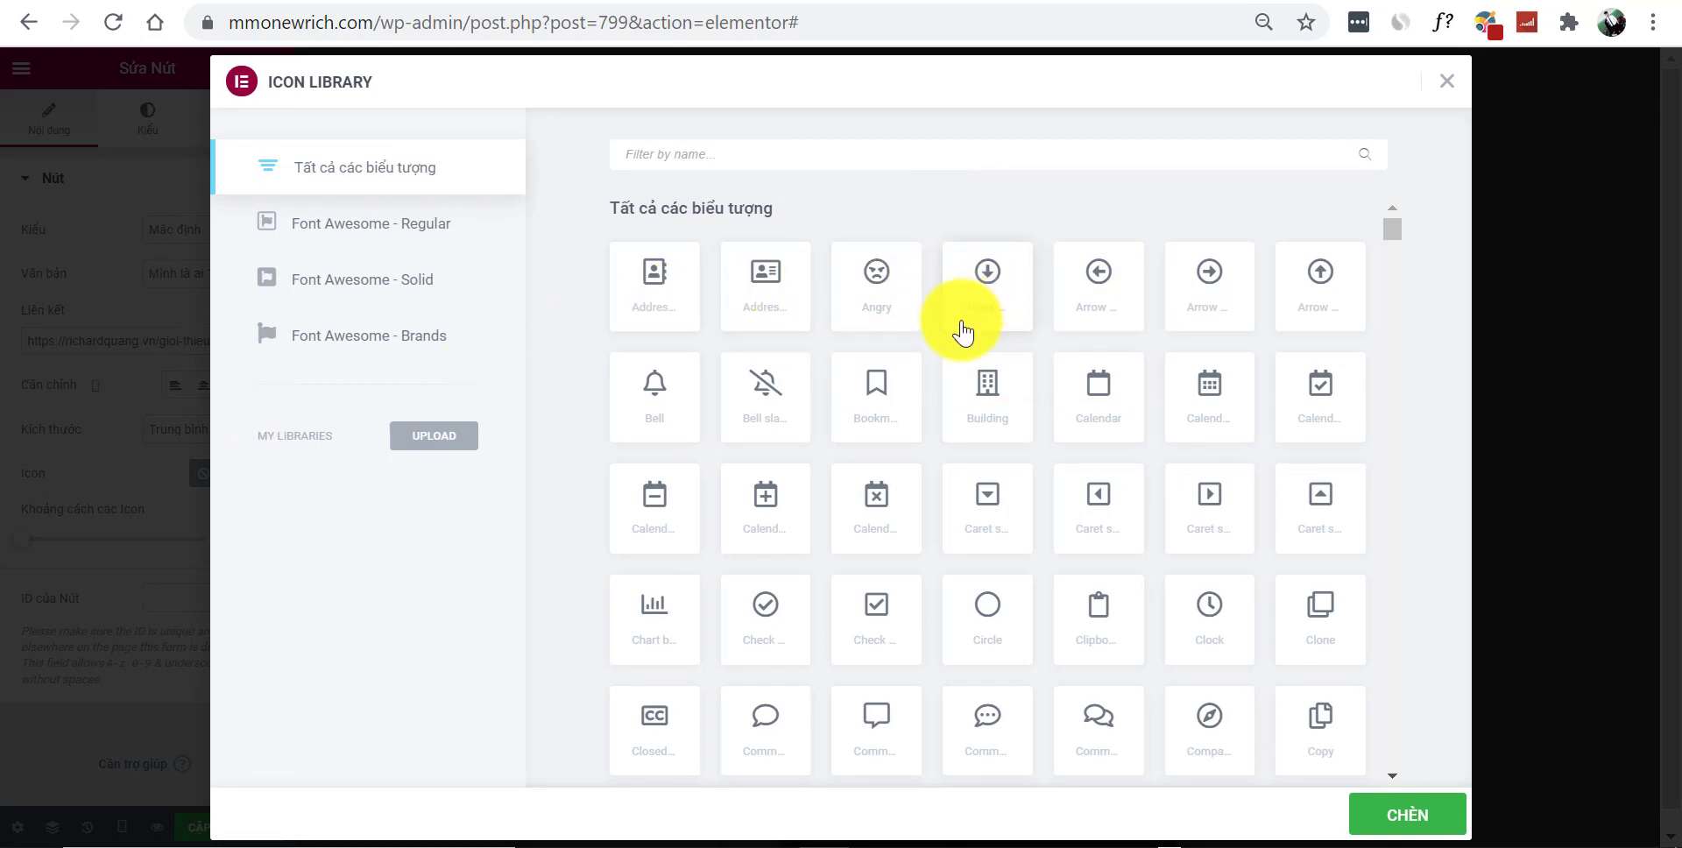
click(811, 151)
text(a)
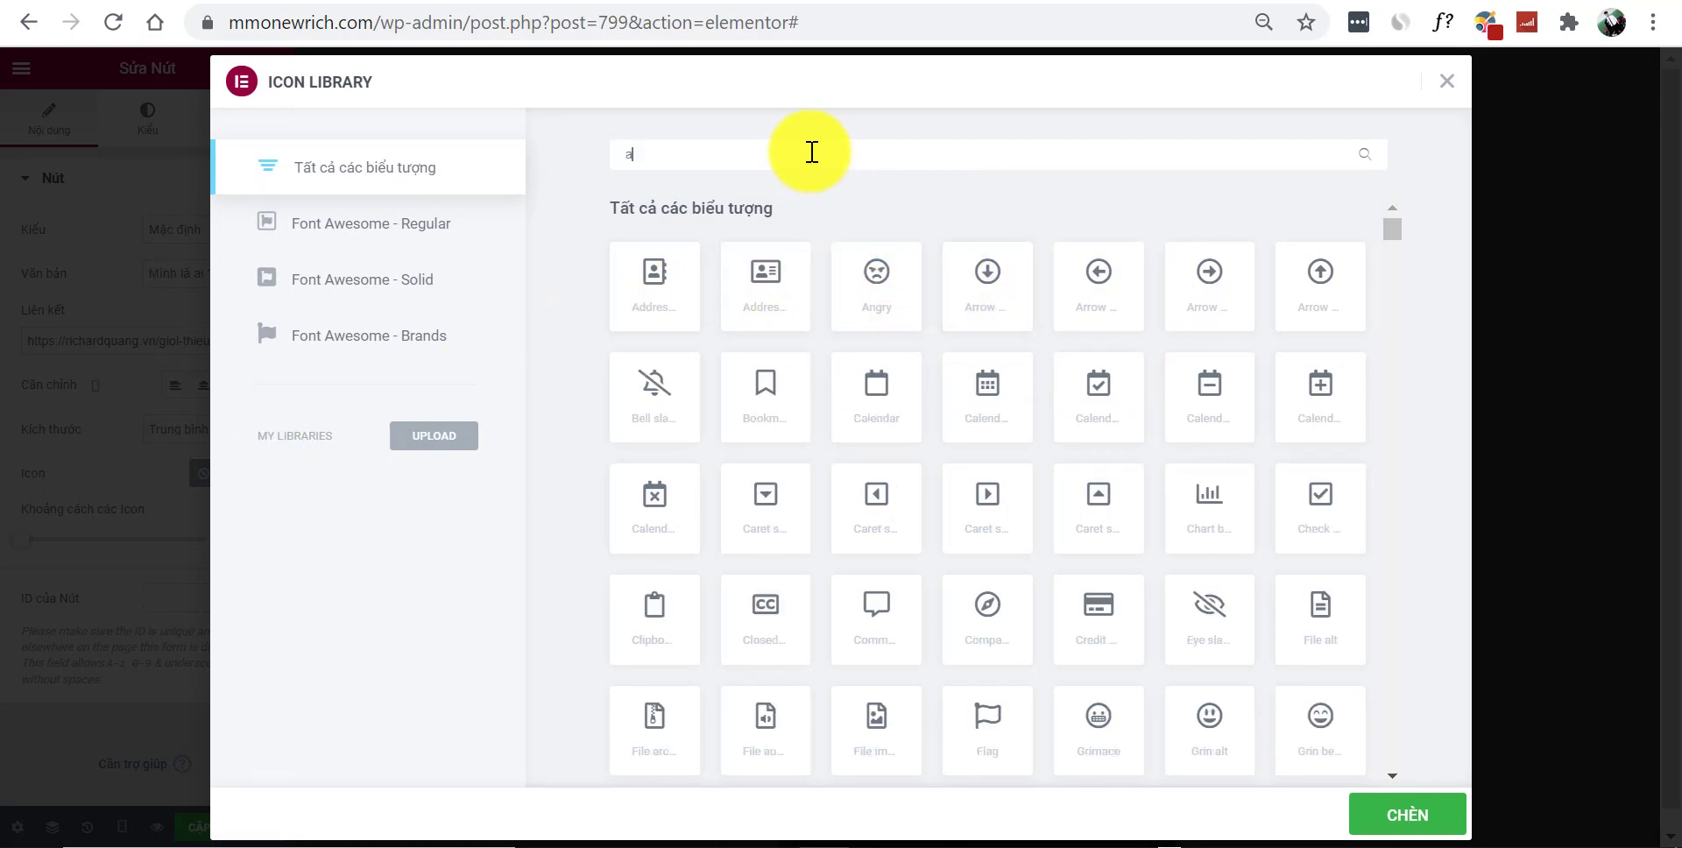
text(v)
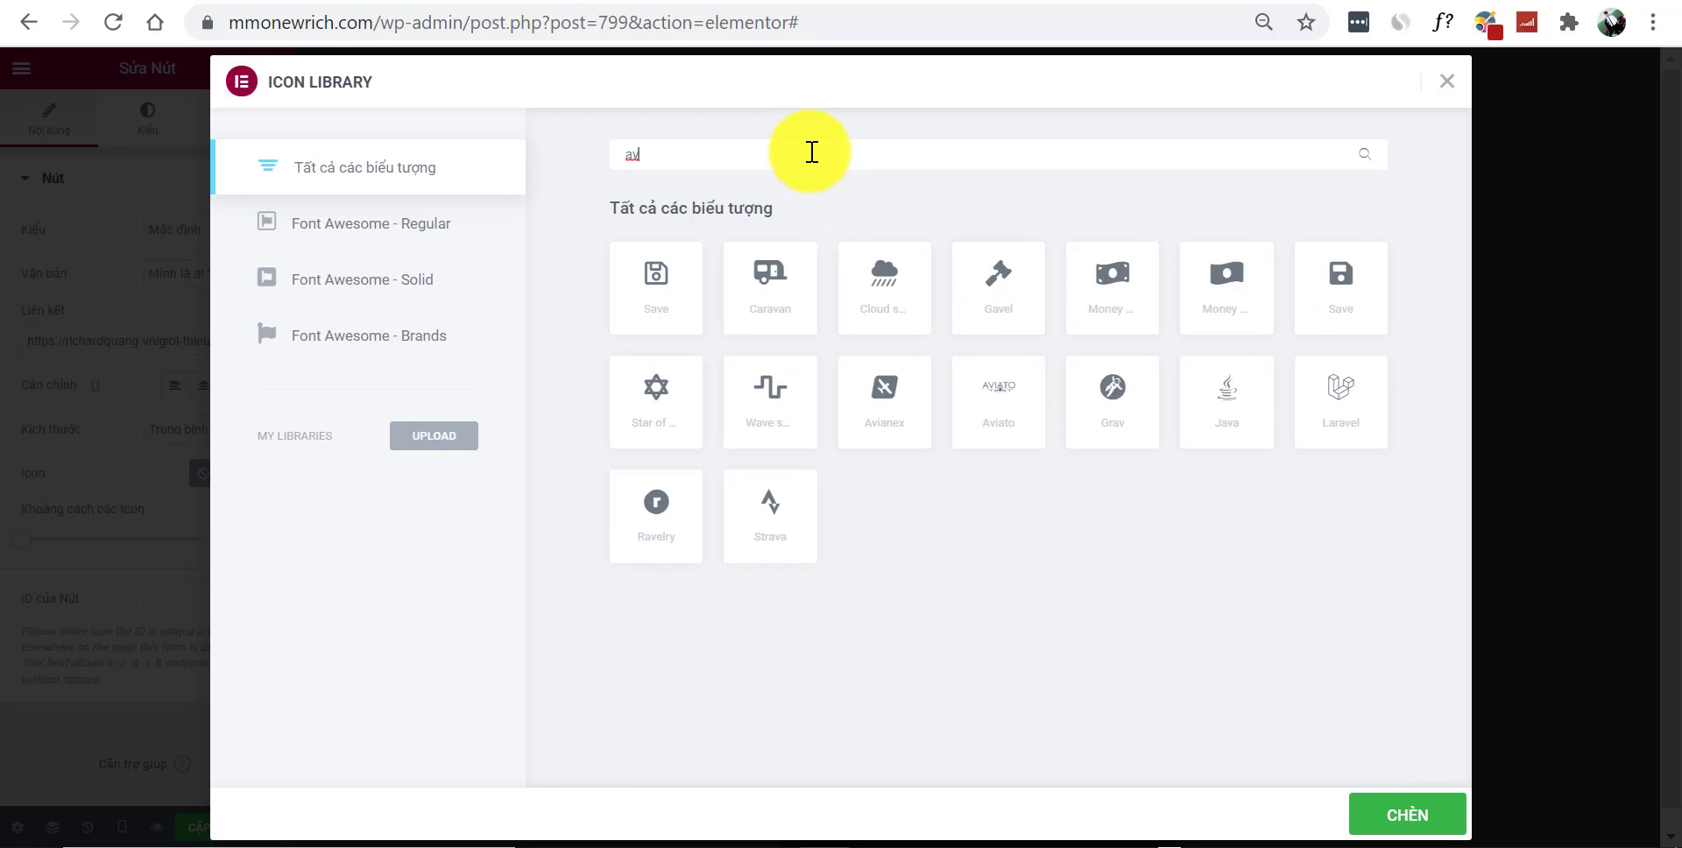
text(a)
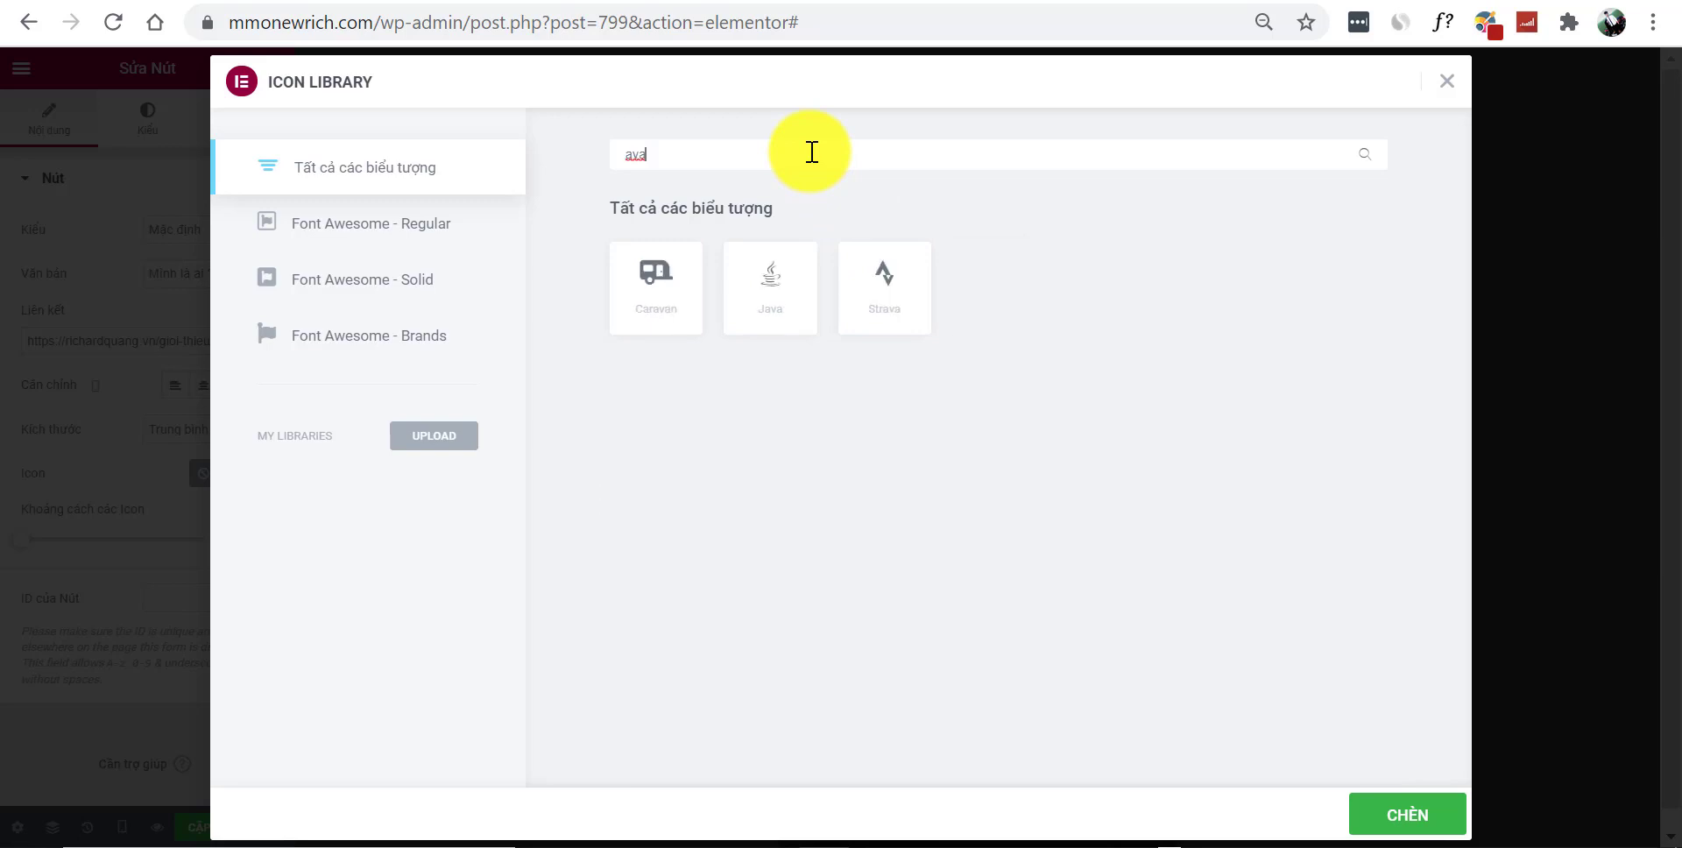
key(BackSpace)
key(BackSpace)
key(BackSpace)
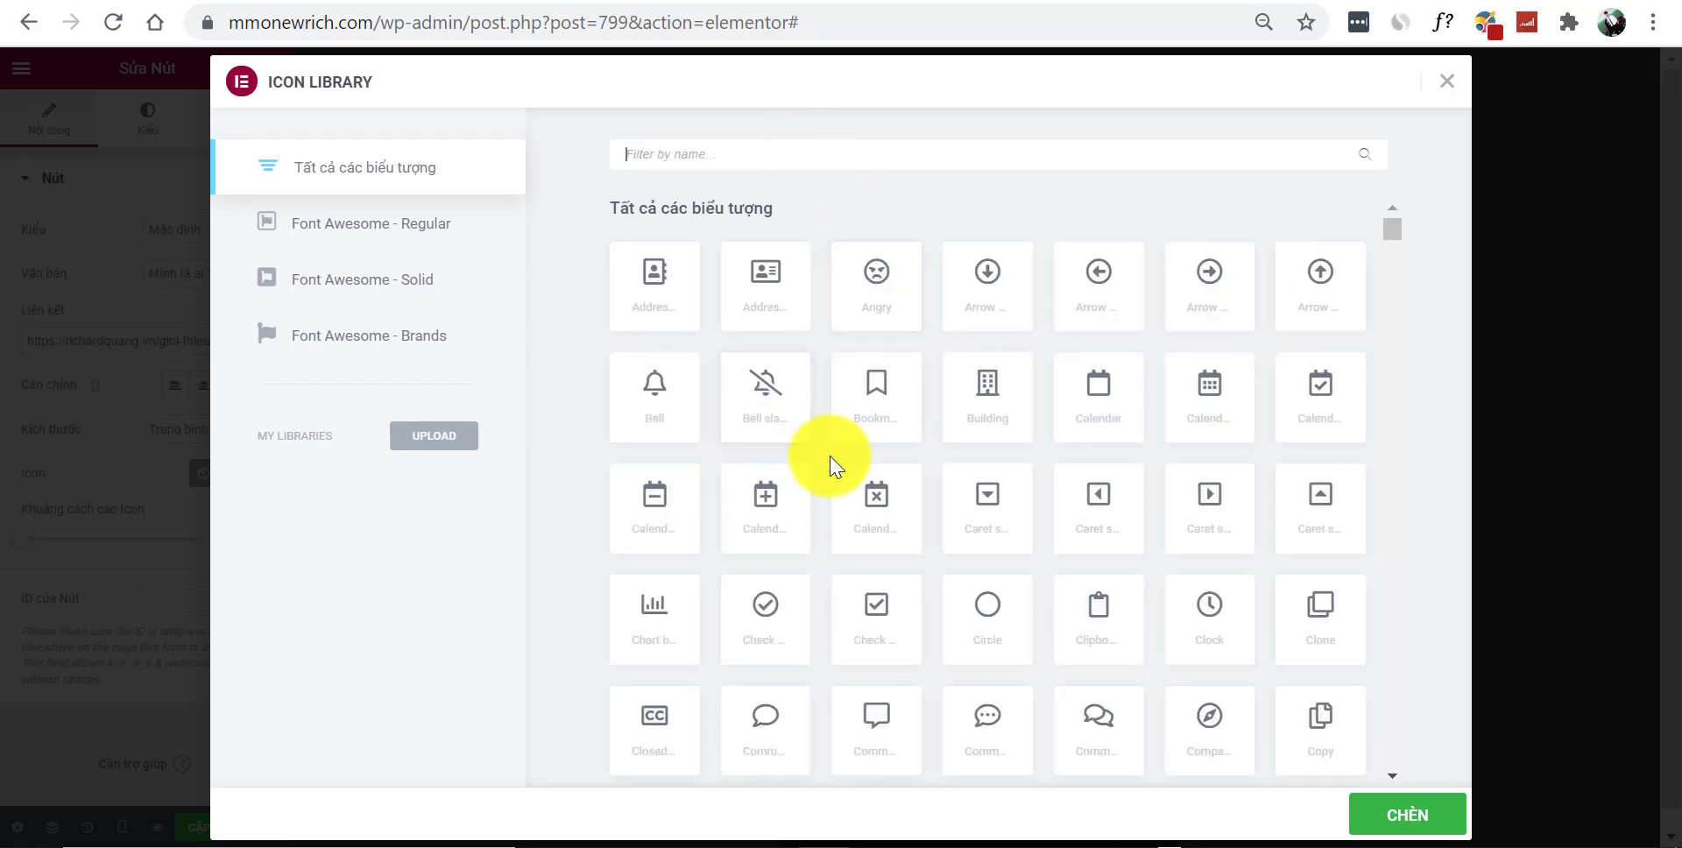
scroll(874, 456, down, 2)
scroll(867, 394, up, 2)
text(who)
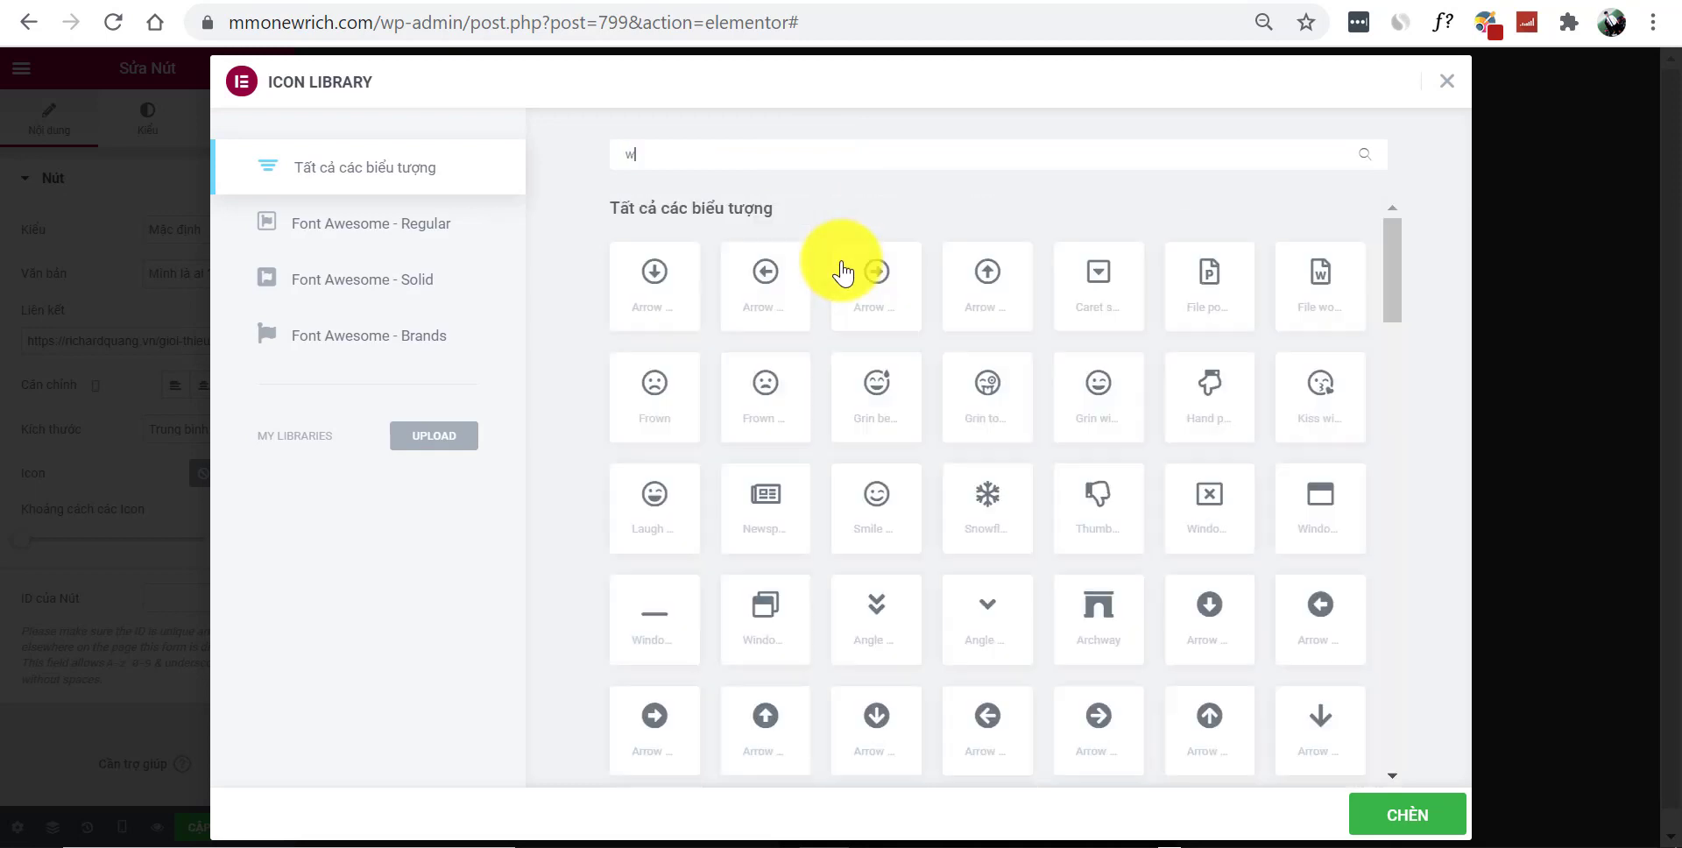
key(BackSpace)
key(BackSpace)
key(BackSpace)
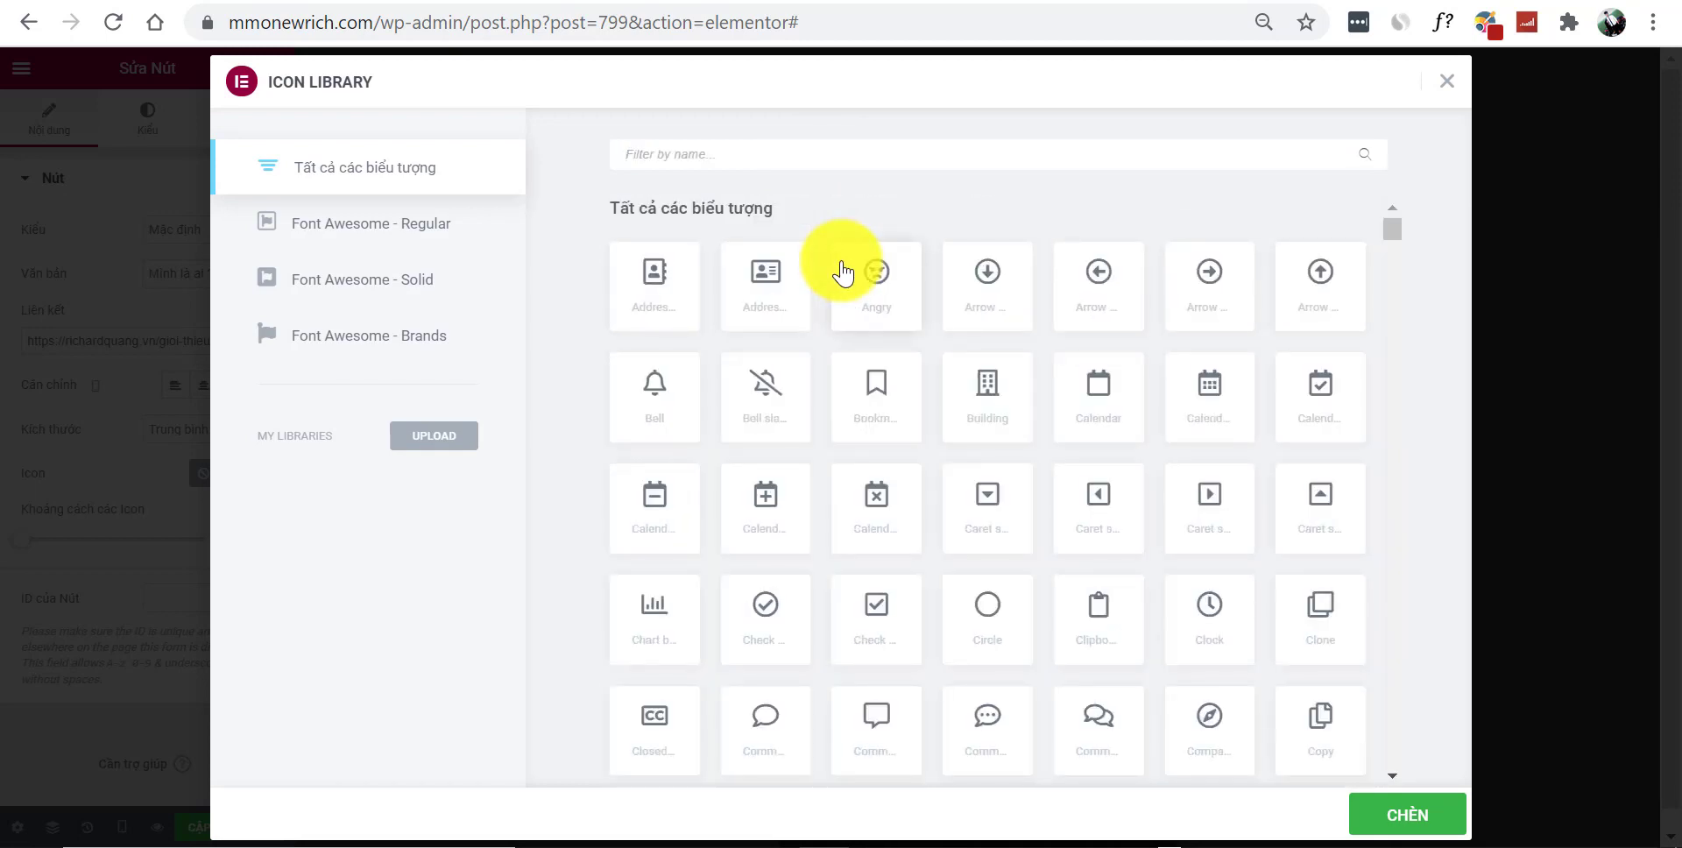
text(que)
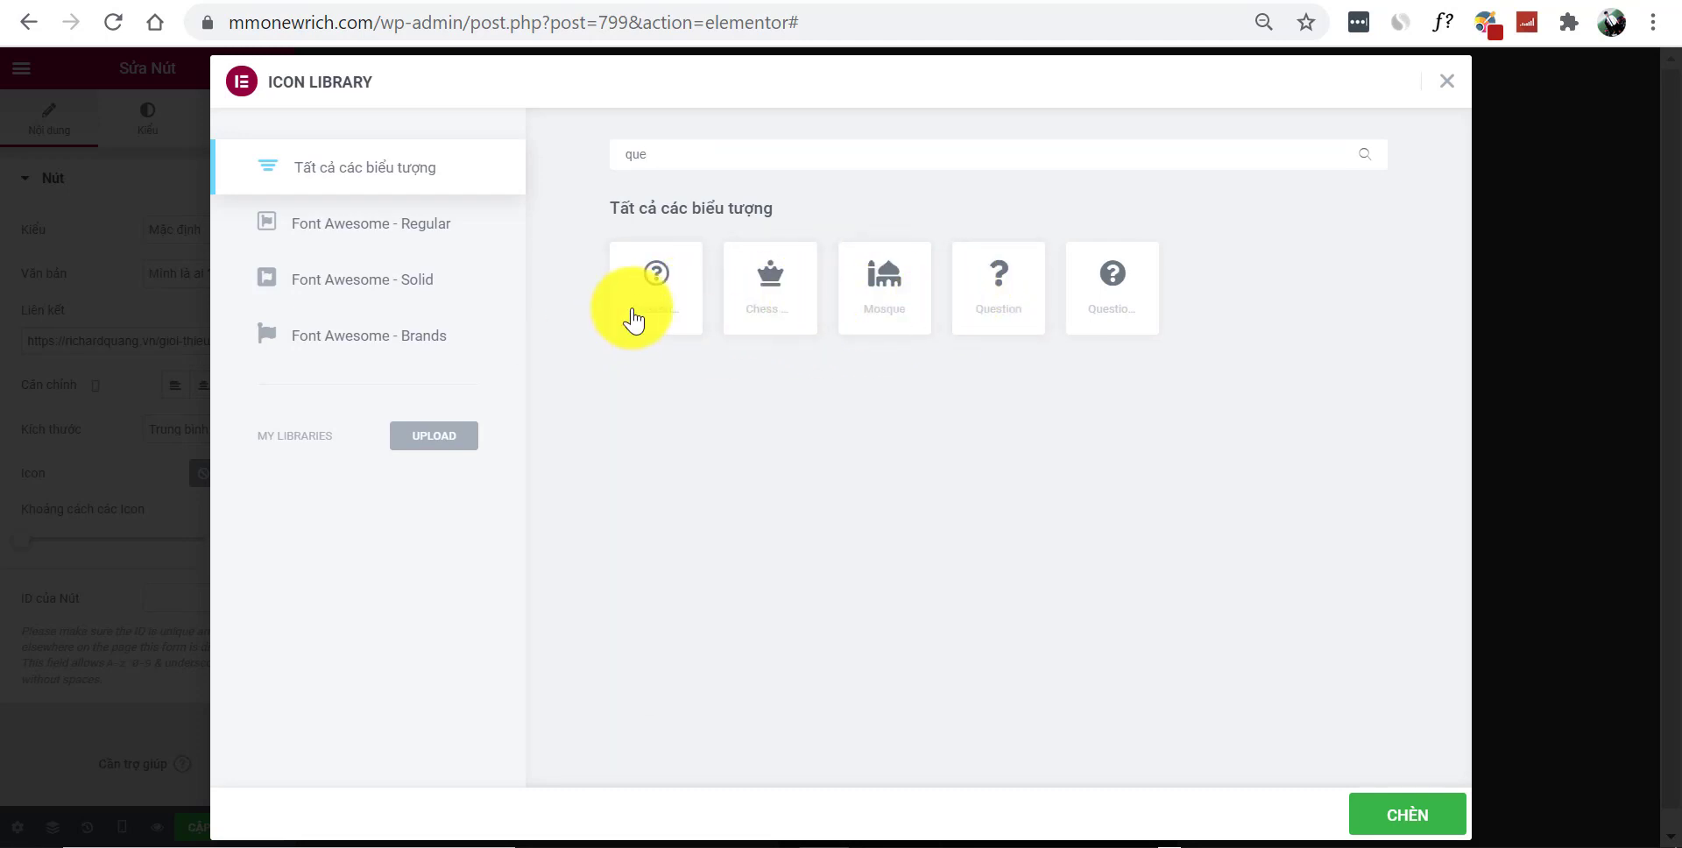
click(1409, 819)
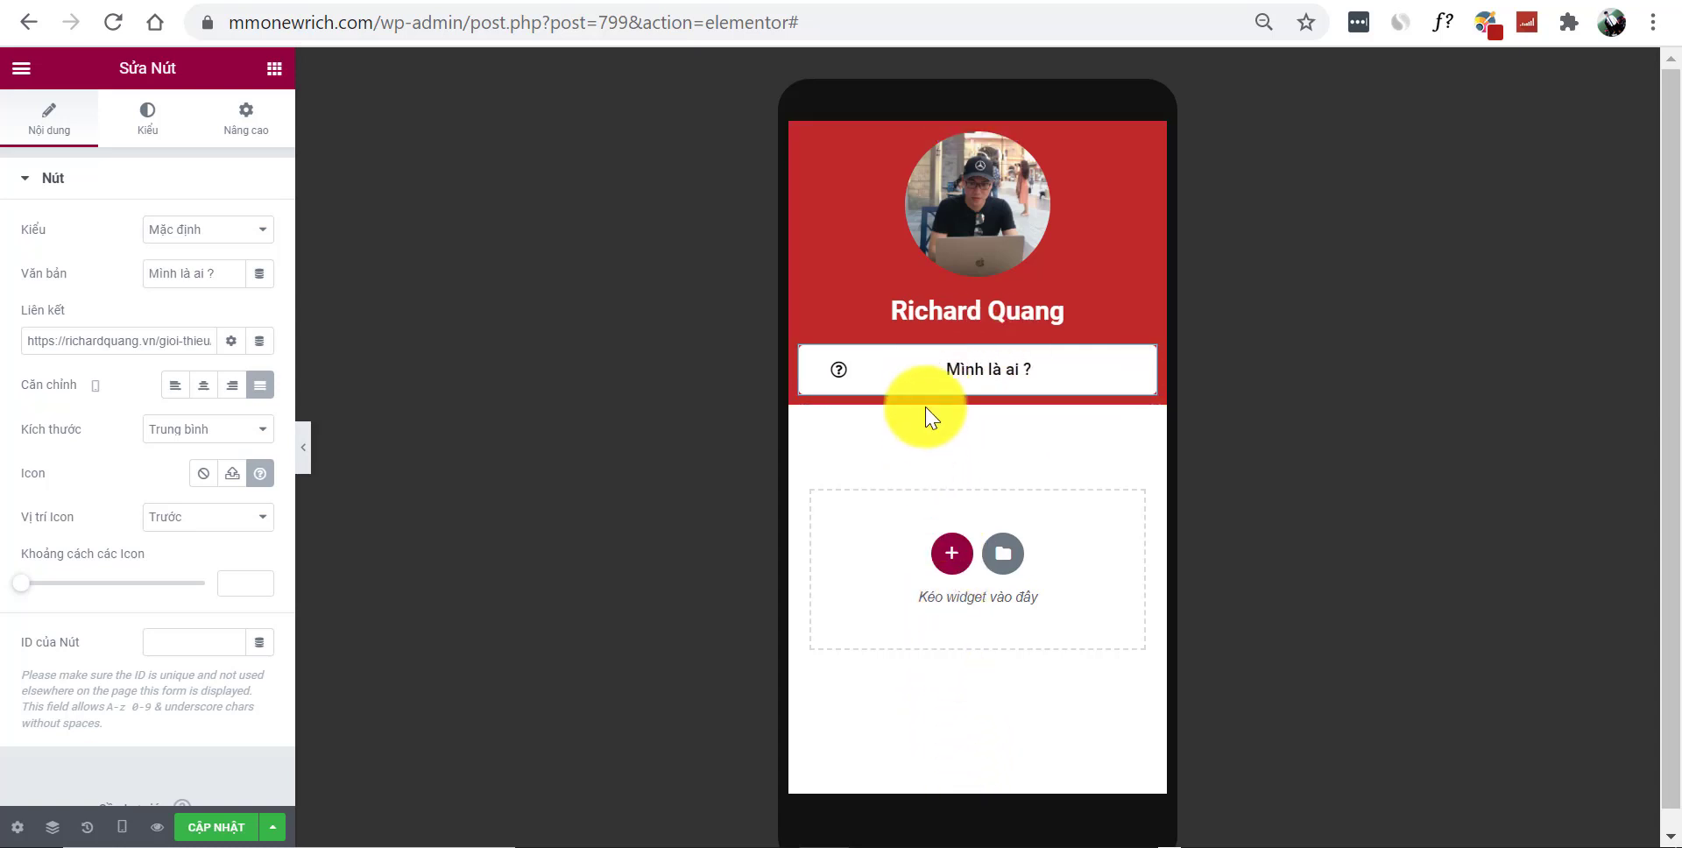
right_click(936, 379)
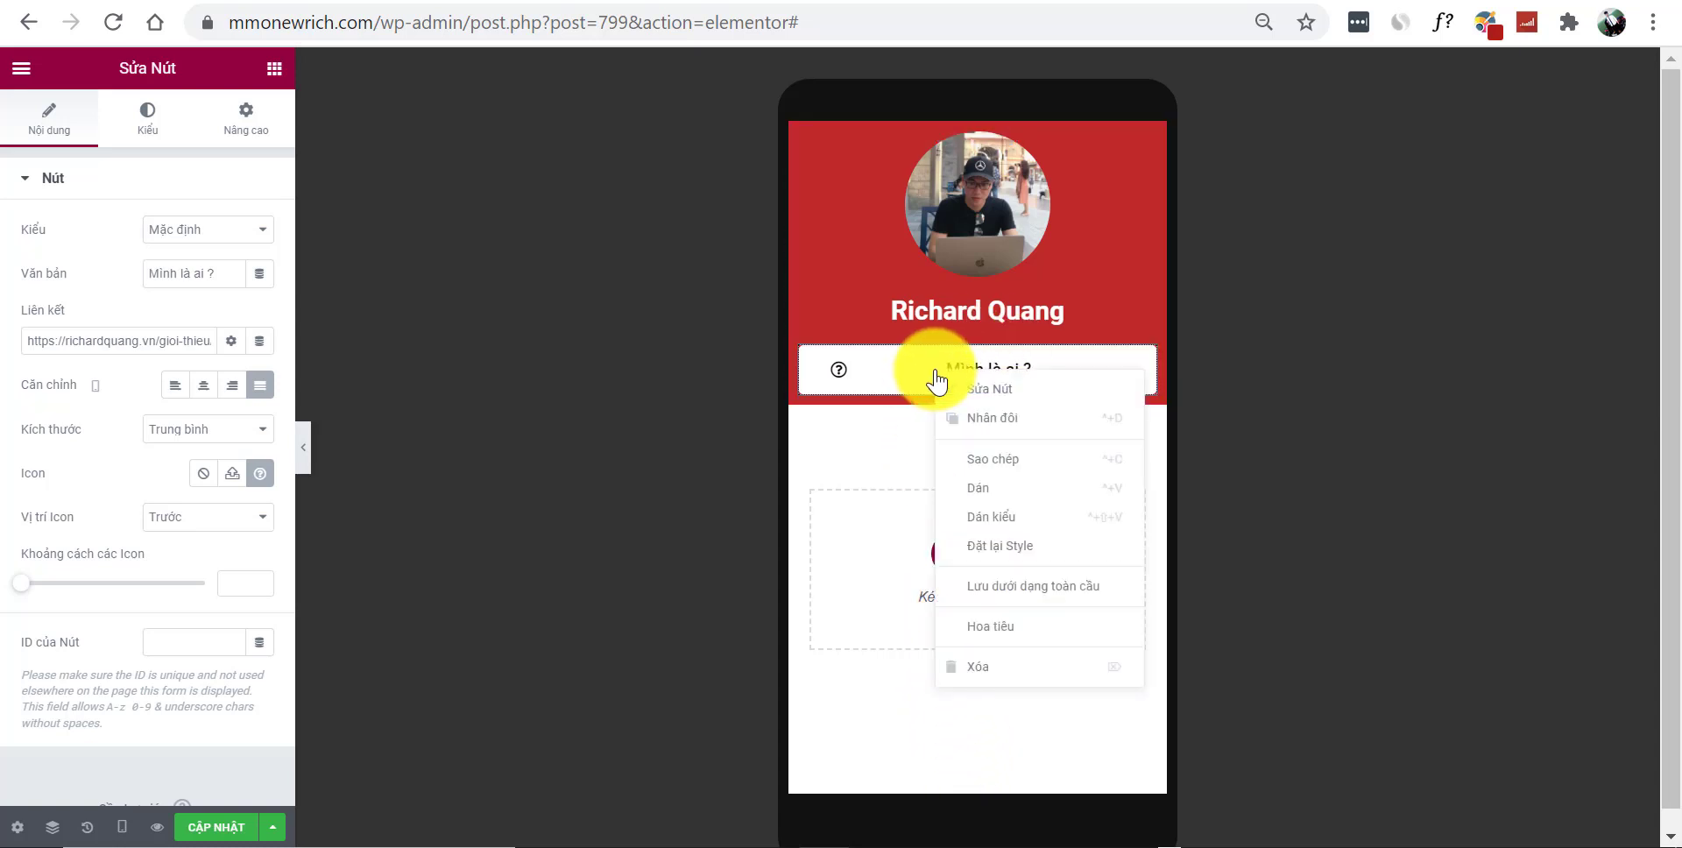
click(1007, 419)
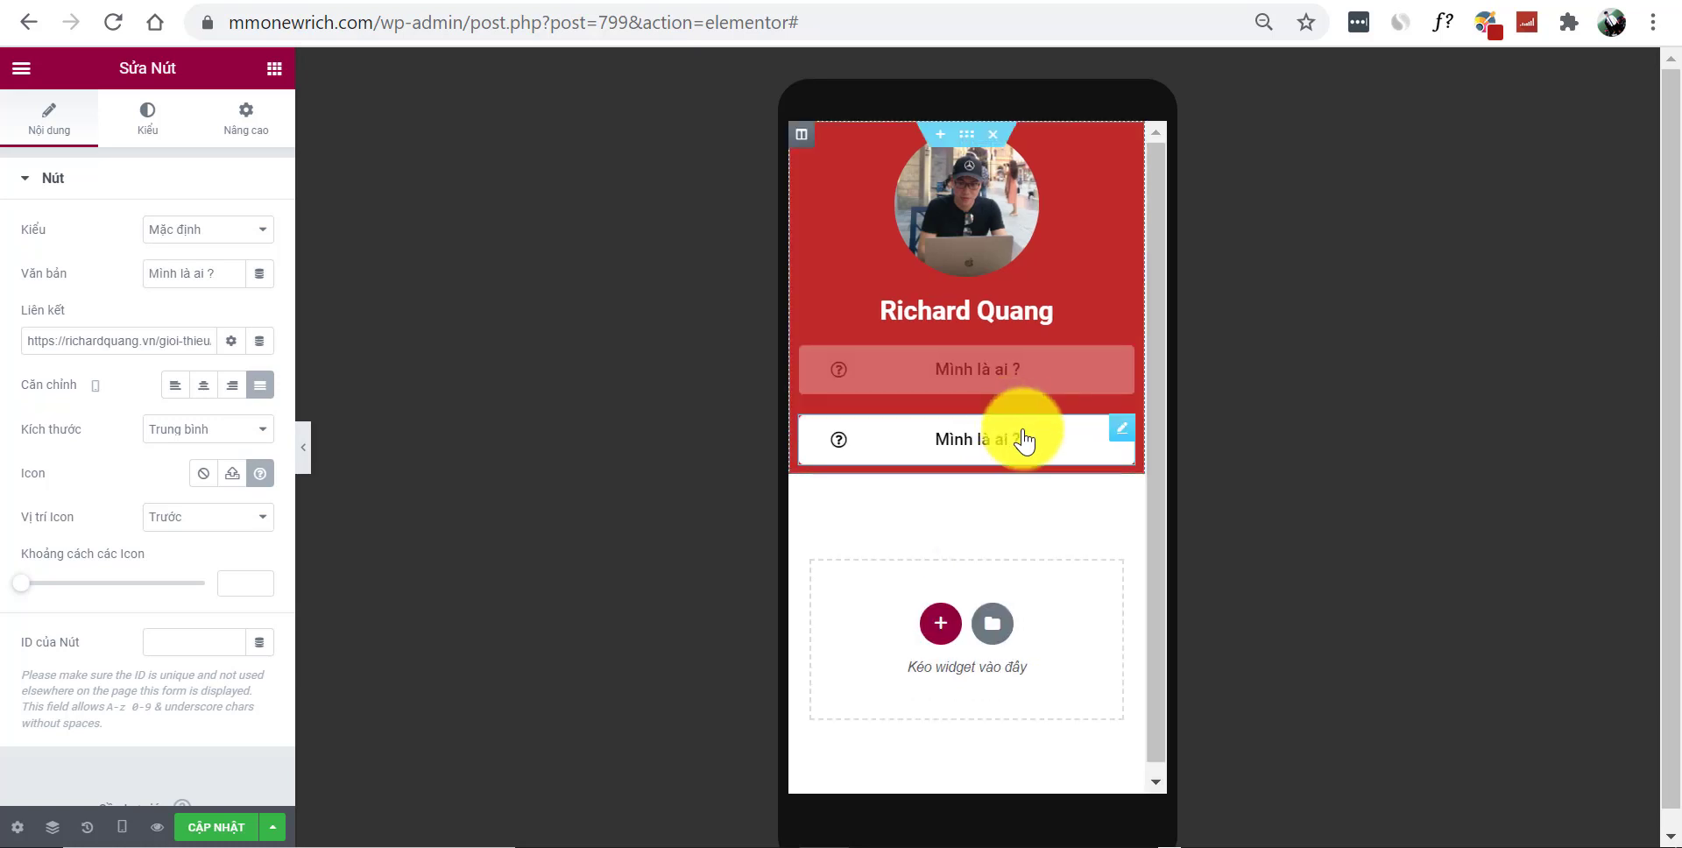
Duplicate the newest button four more times, giving six stacked 'Mình là ai ?' buttons
right_click(985, 464)
click(1025, 504)
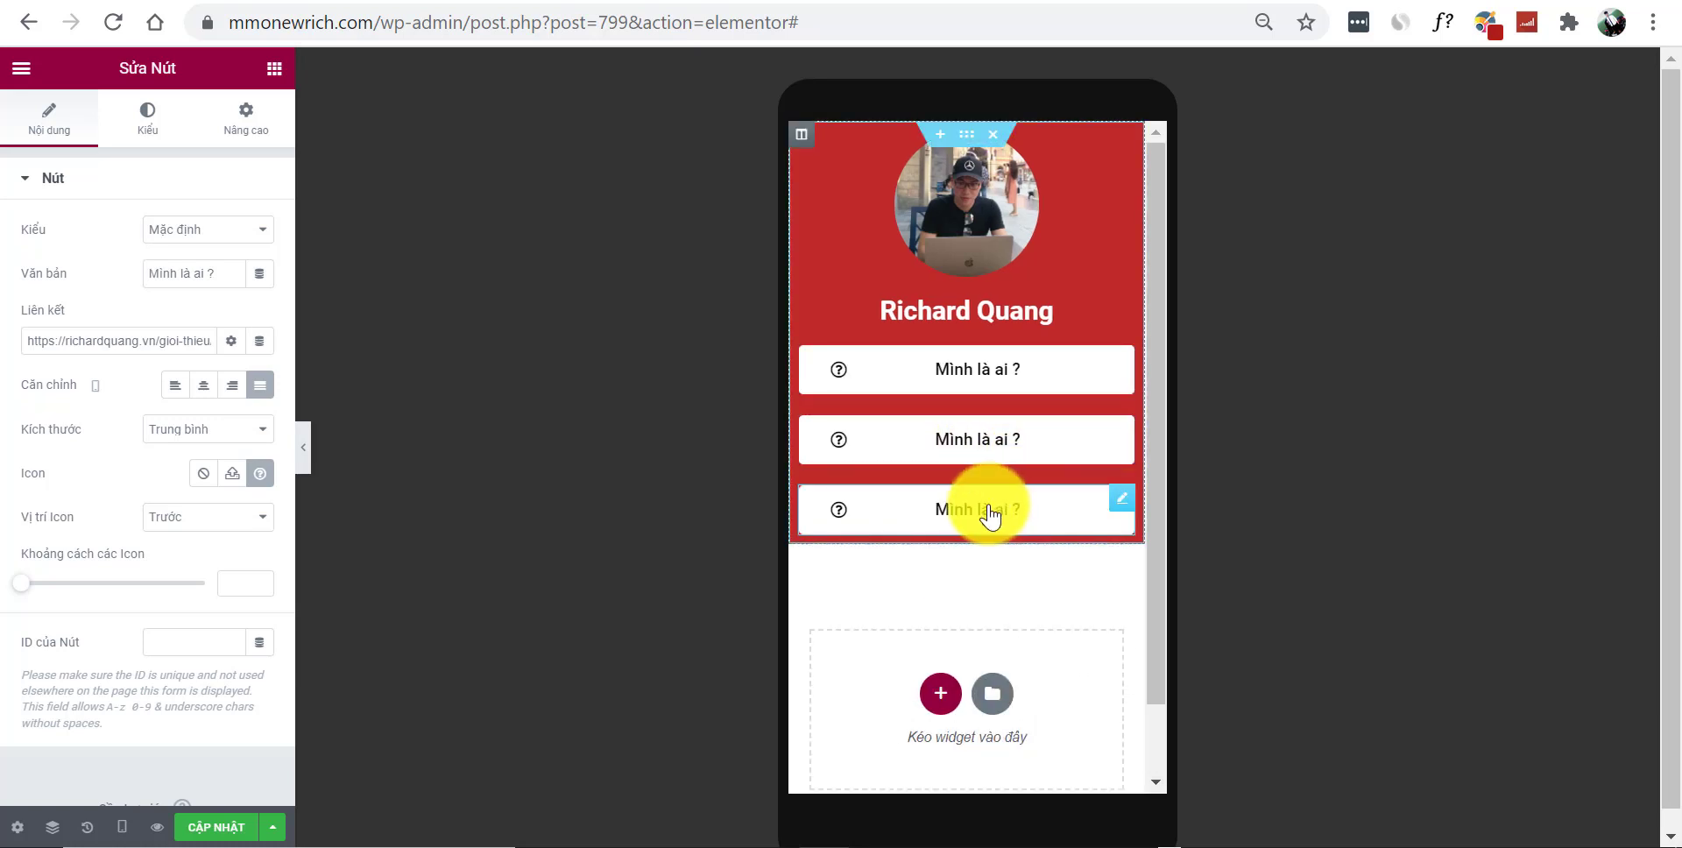
right_click(989, 517)
click(1038, 561)
right_click(969, 574)
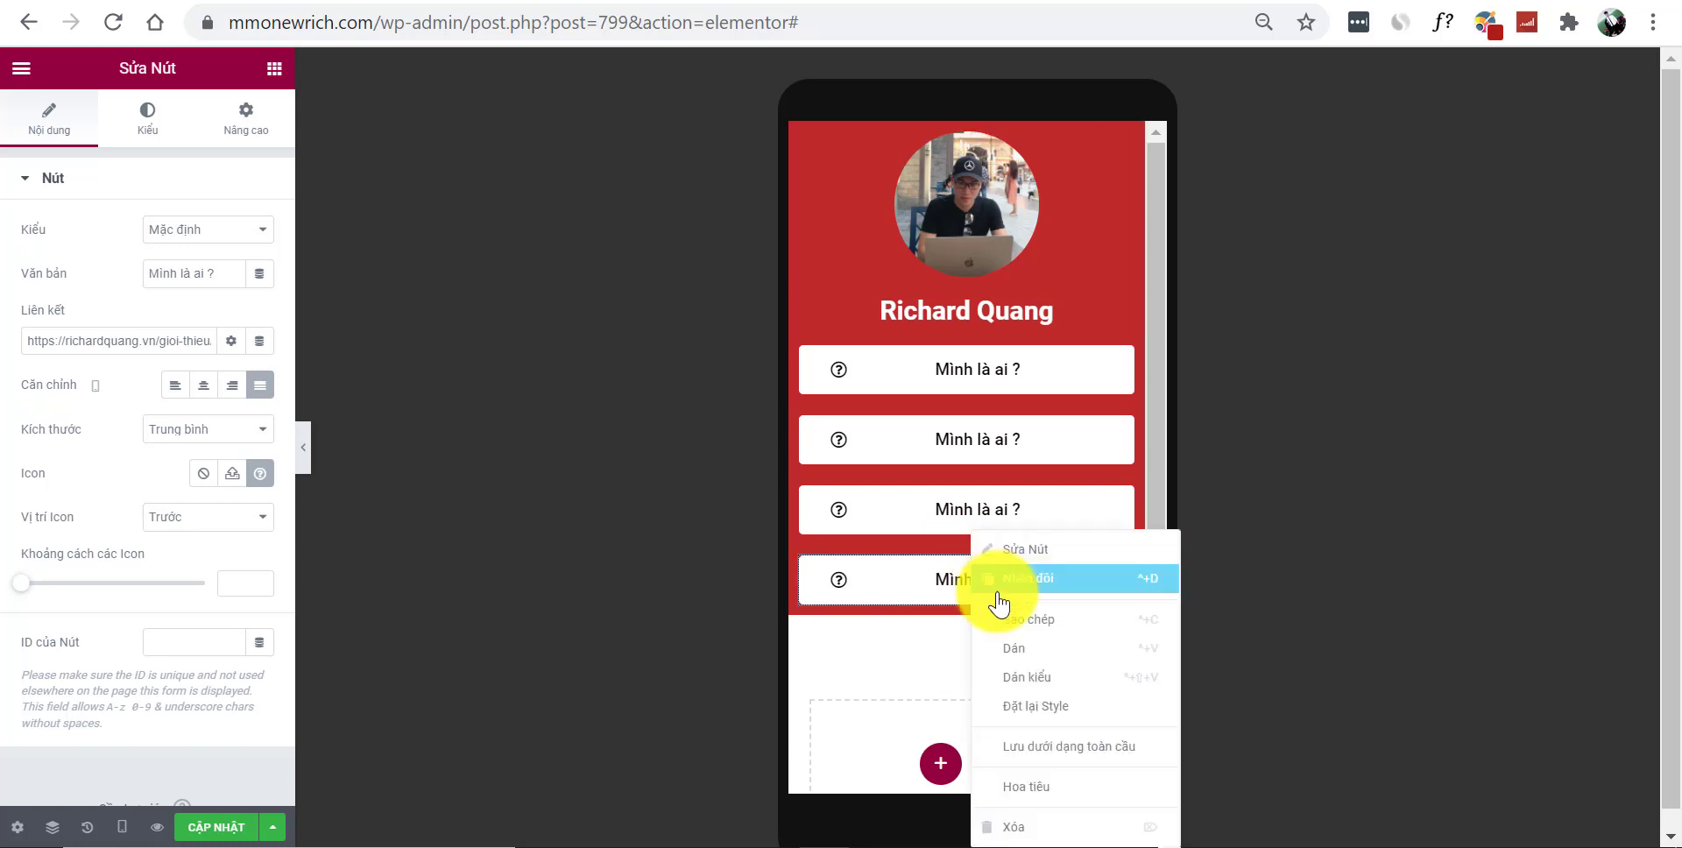
click(1012, 579)
right_click(973, 653)
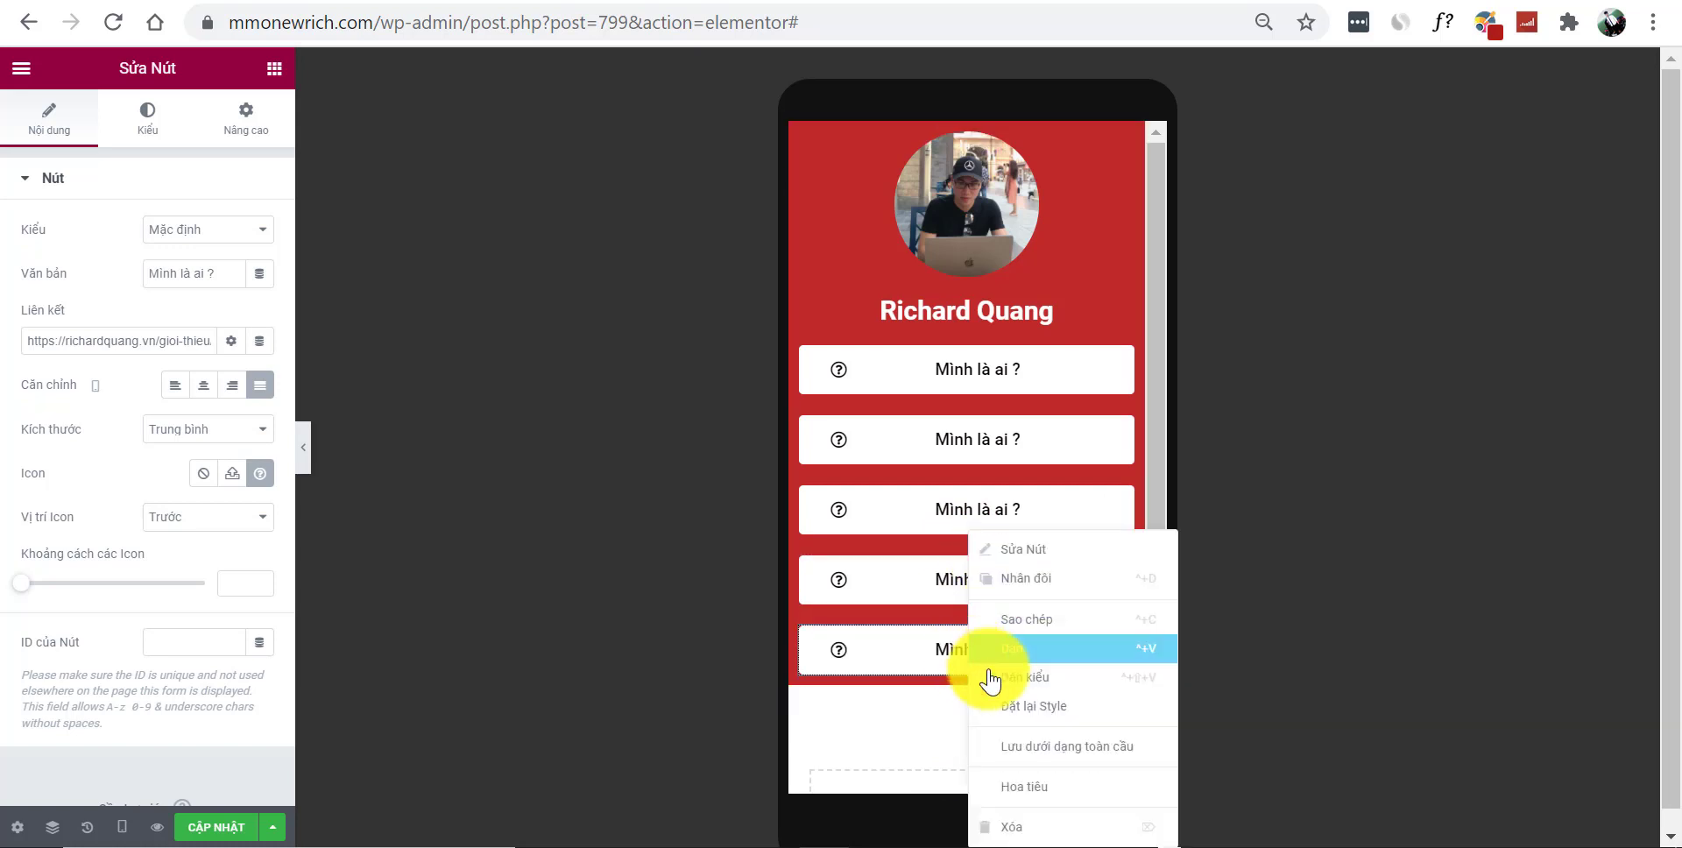
click(1045, 589)
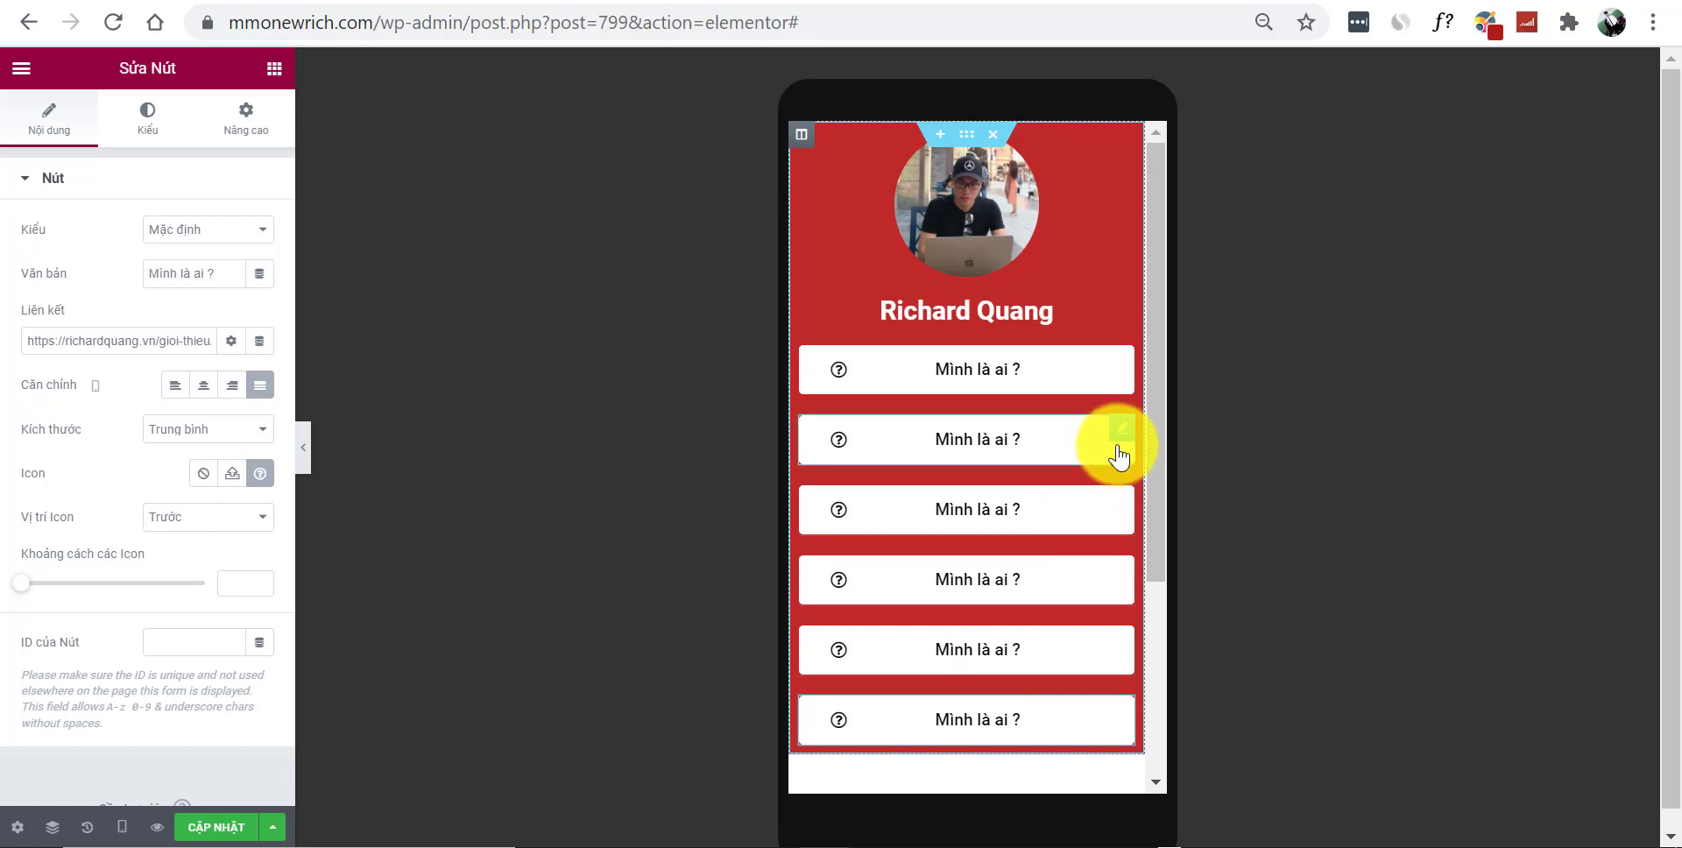
Give the second button, labelled 'Website', the WordPress icon from the Icon Library
click(1121, 431)
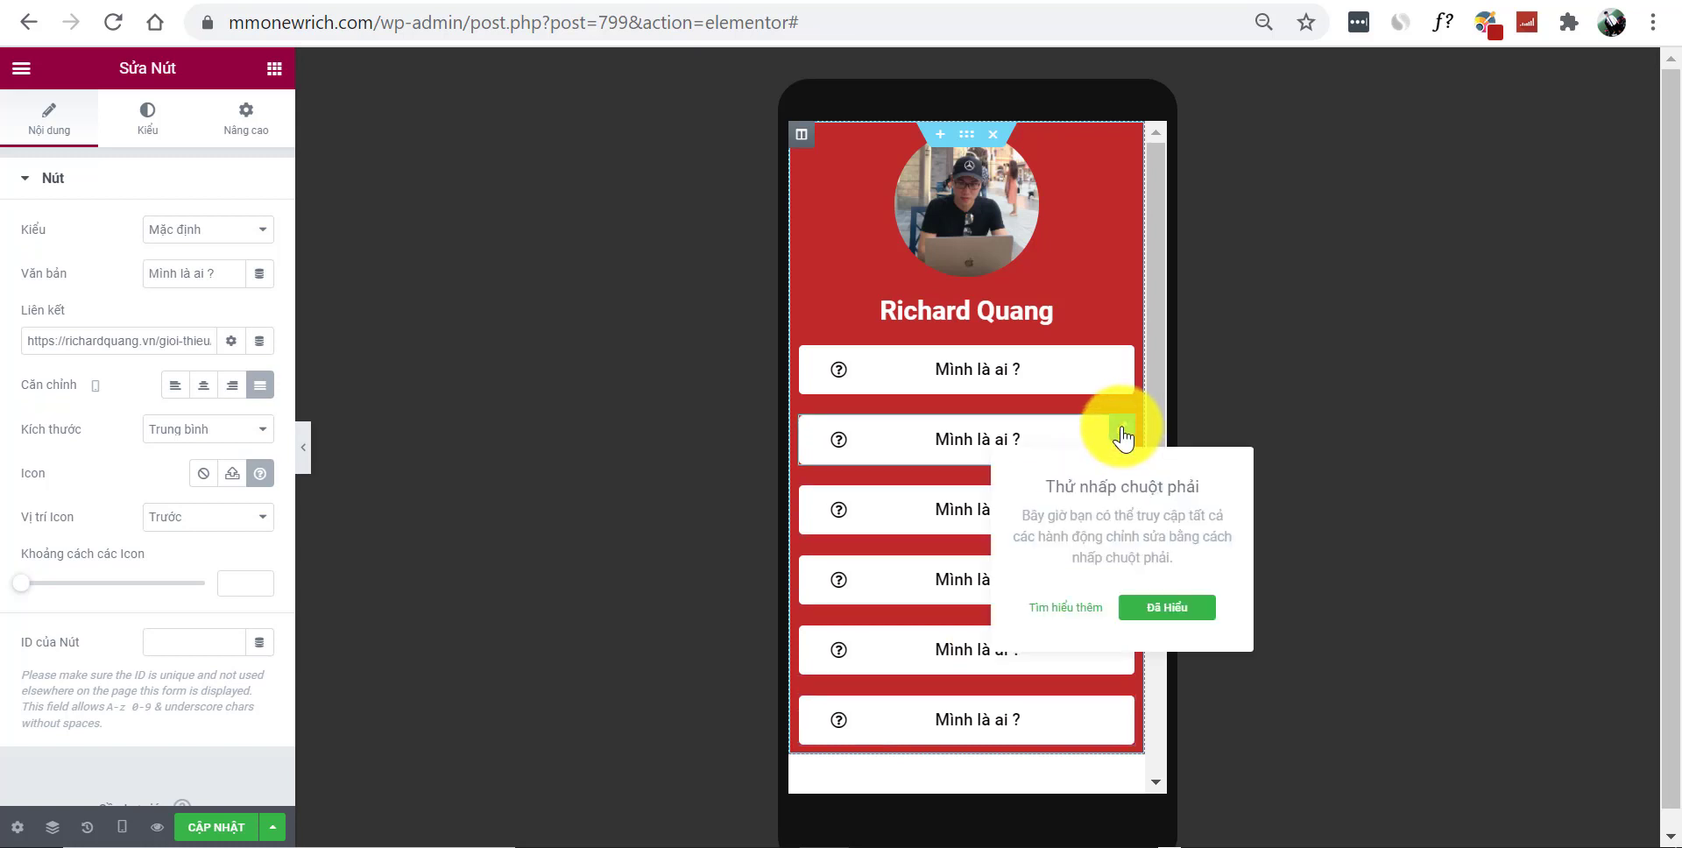
click(230, 271)
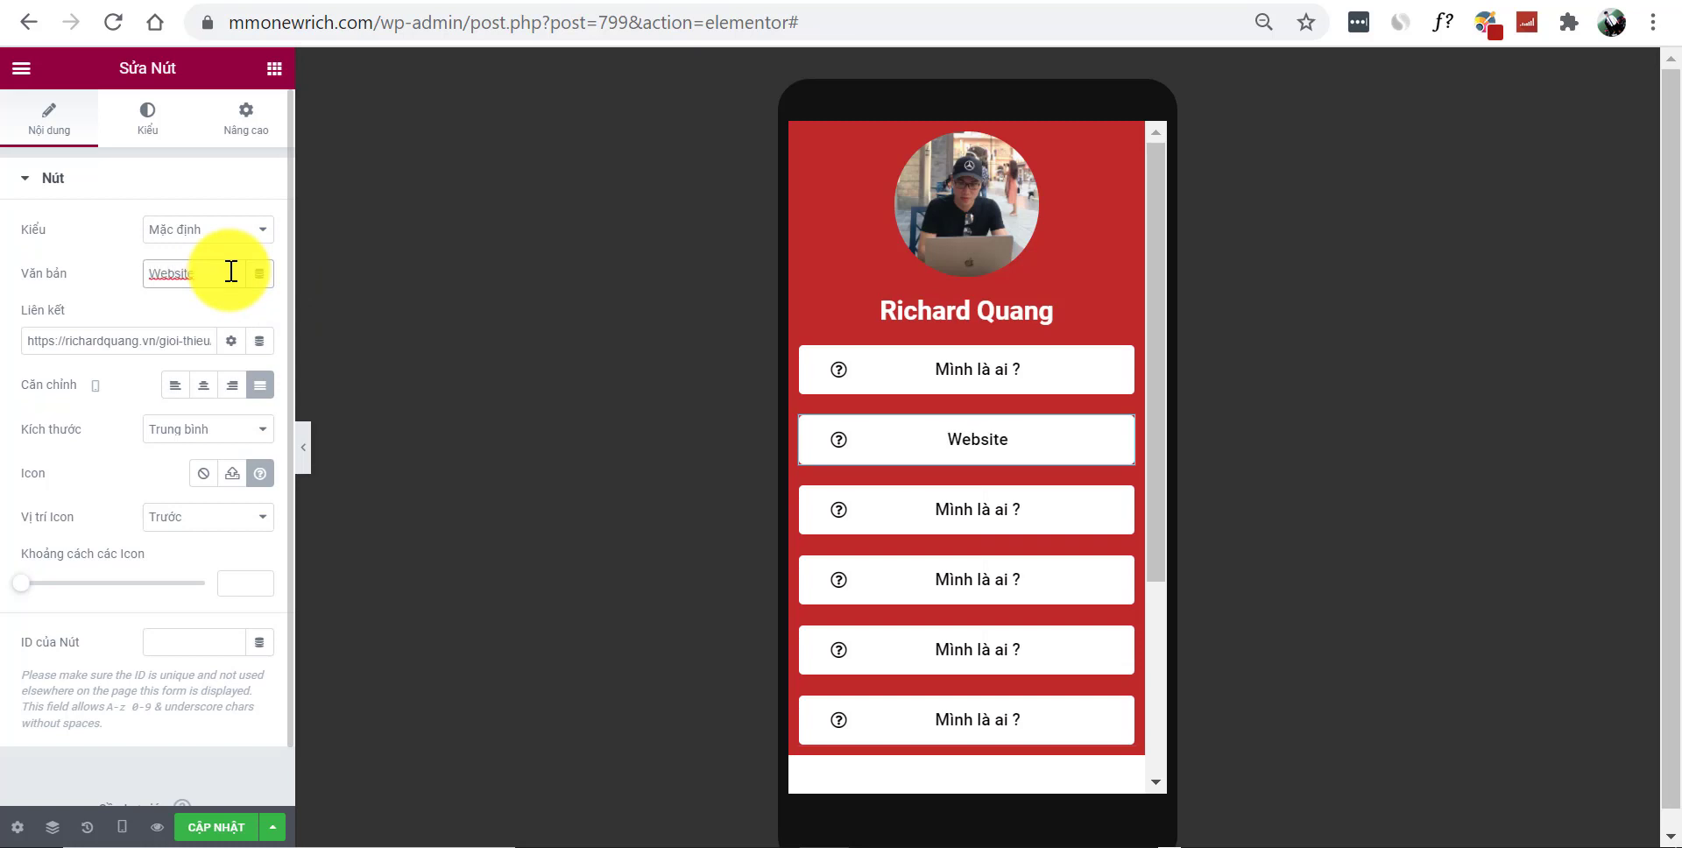
click(259, 477)
scroll(780, 244, up, 3)
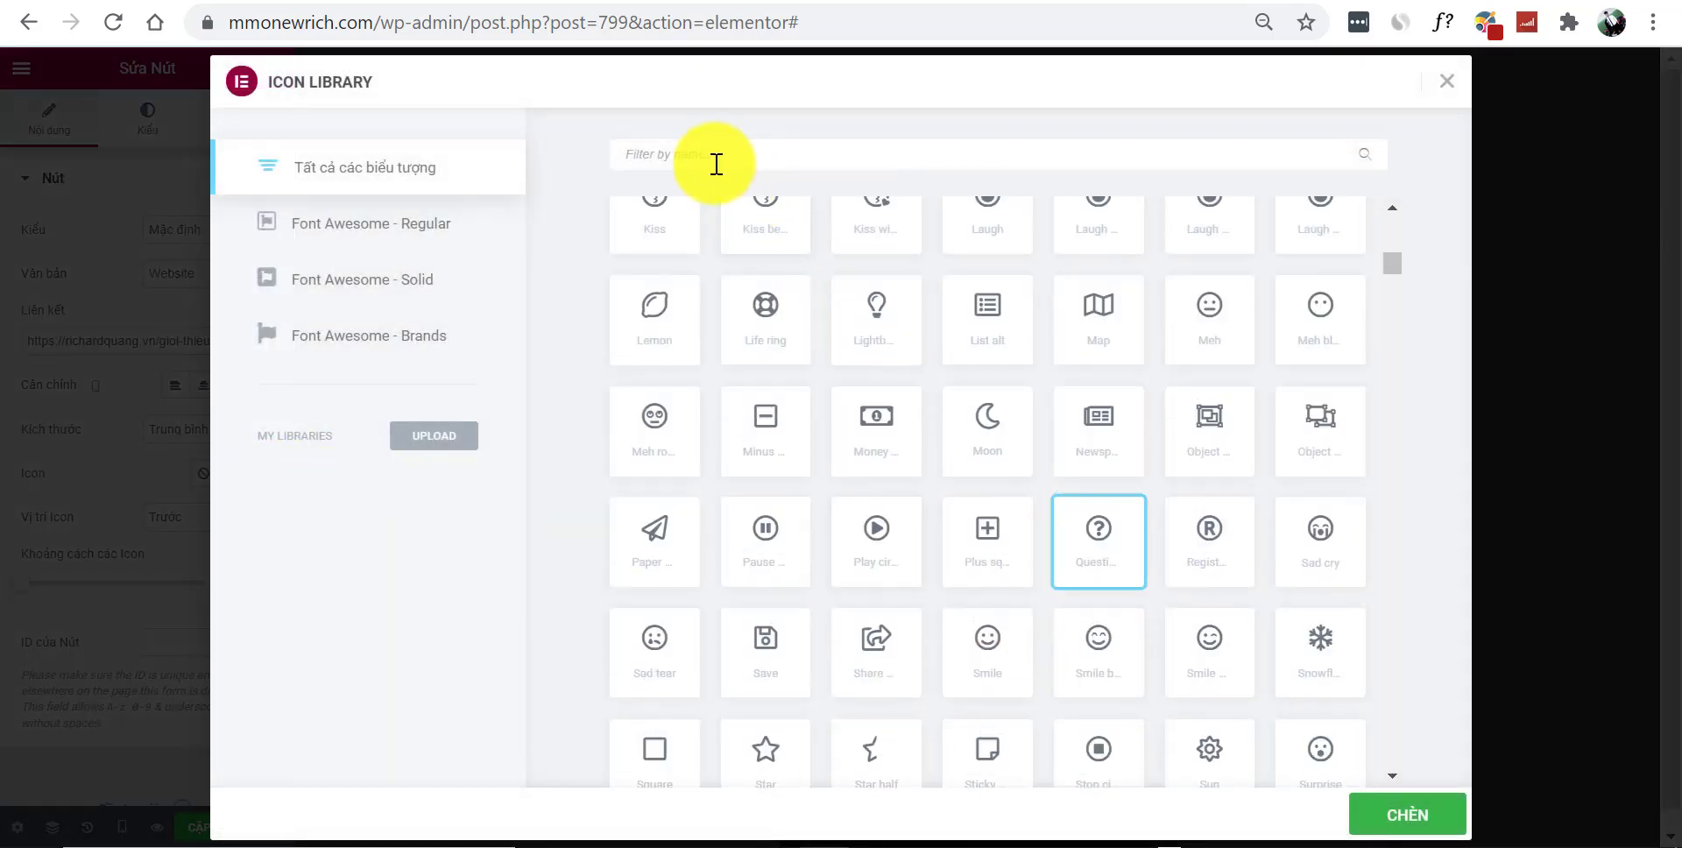
text(w)
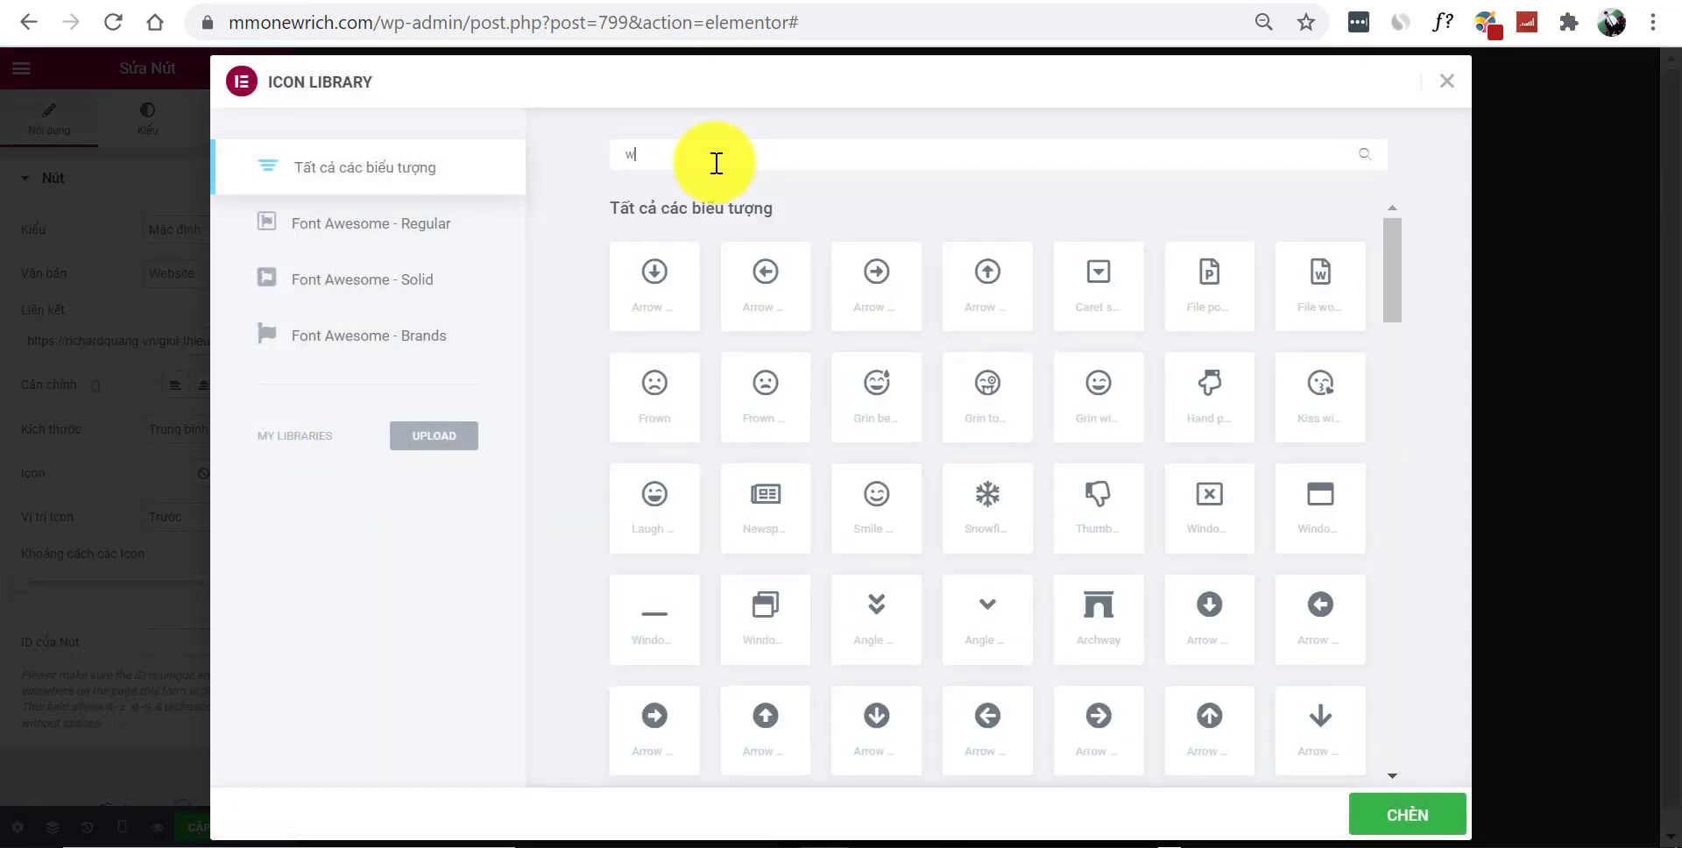
text(ix)
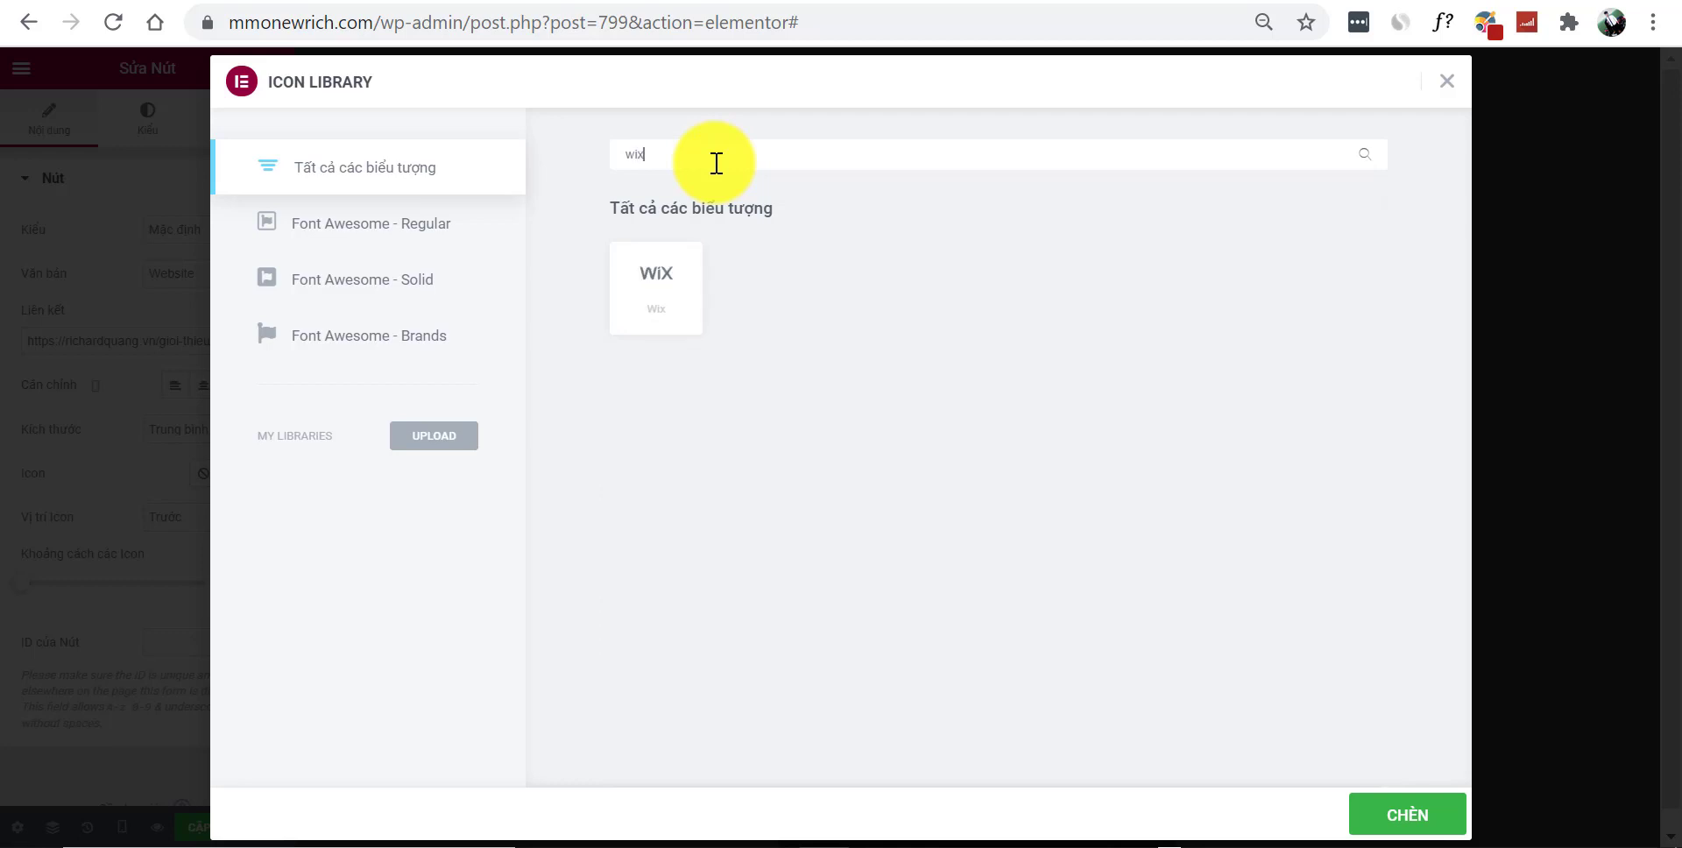
key(BackSpace)
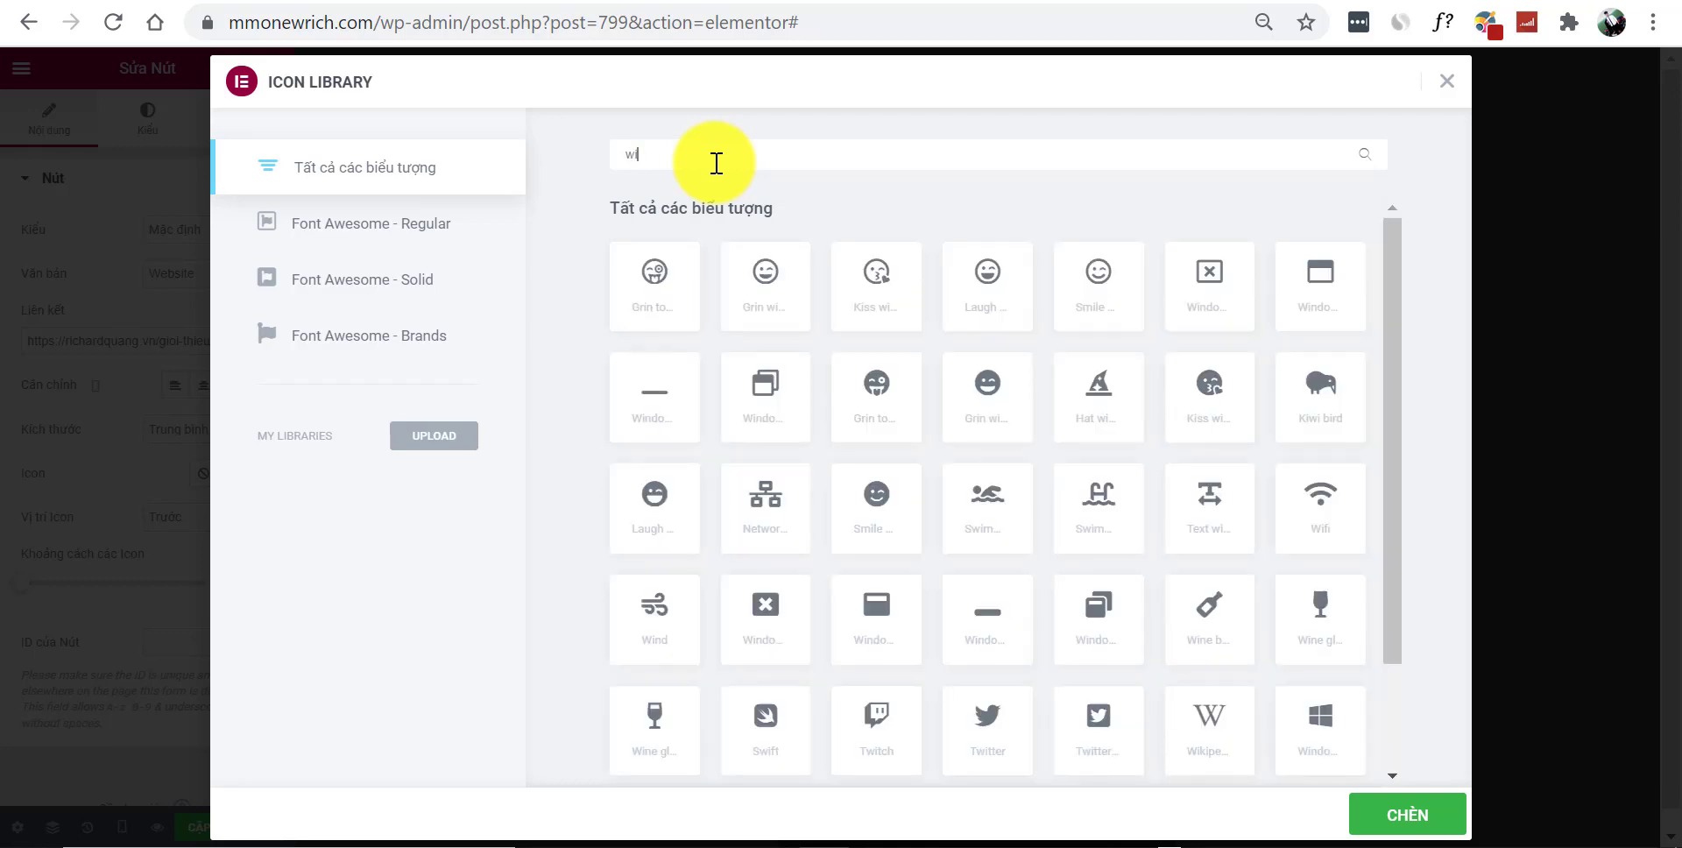
key(BackSpace)
text(e)
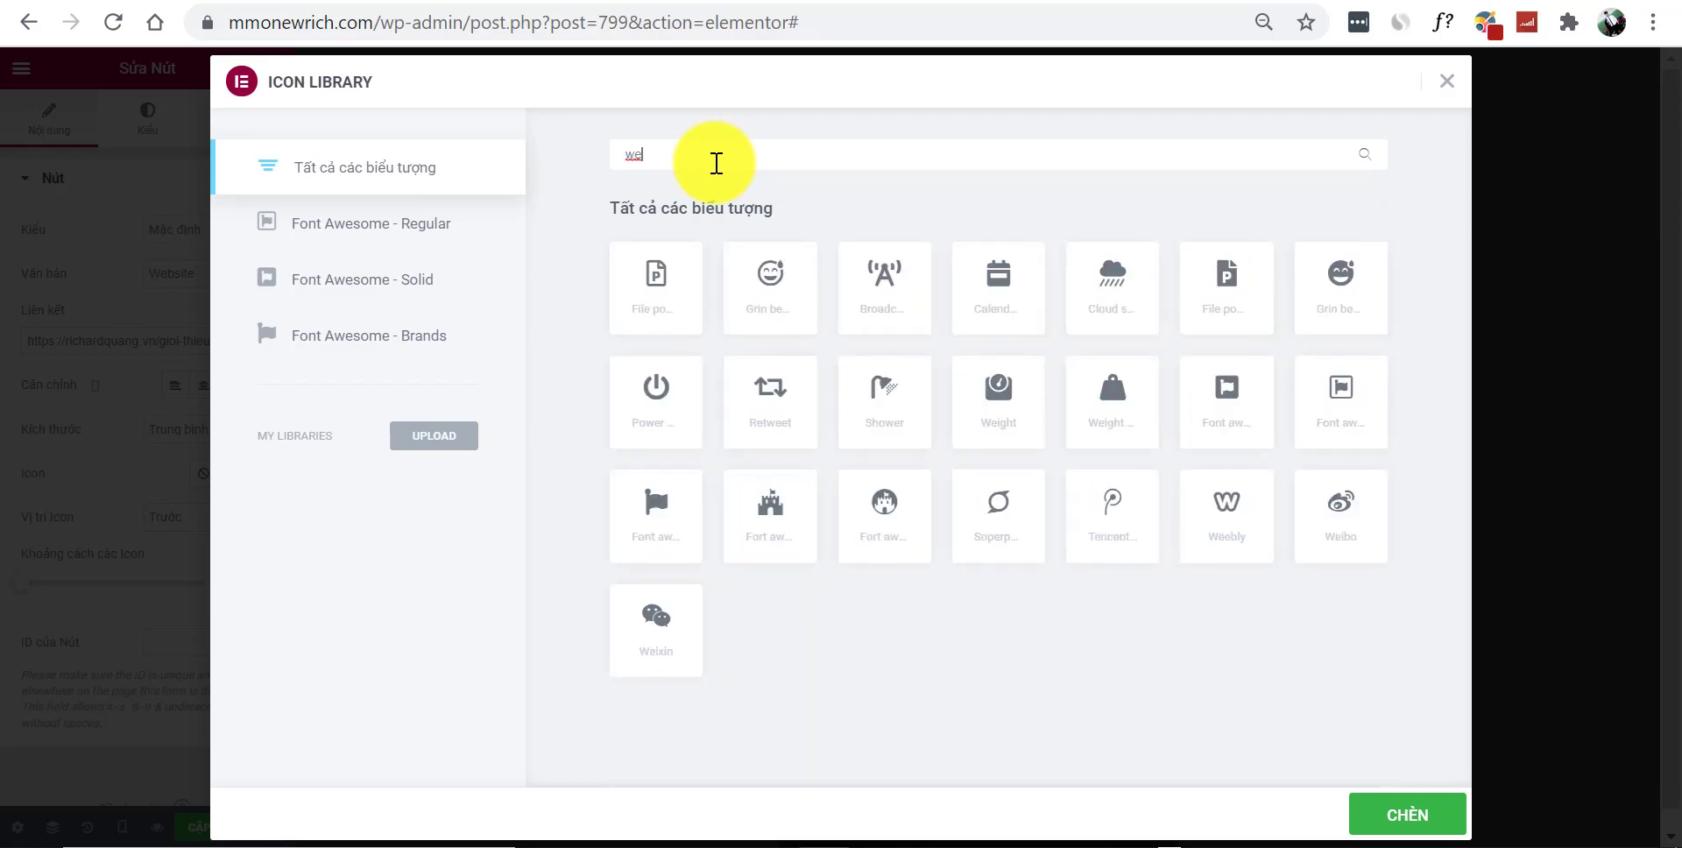
text(b)
key(BackSpace)
key(BackSpace)
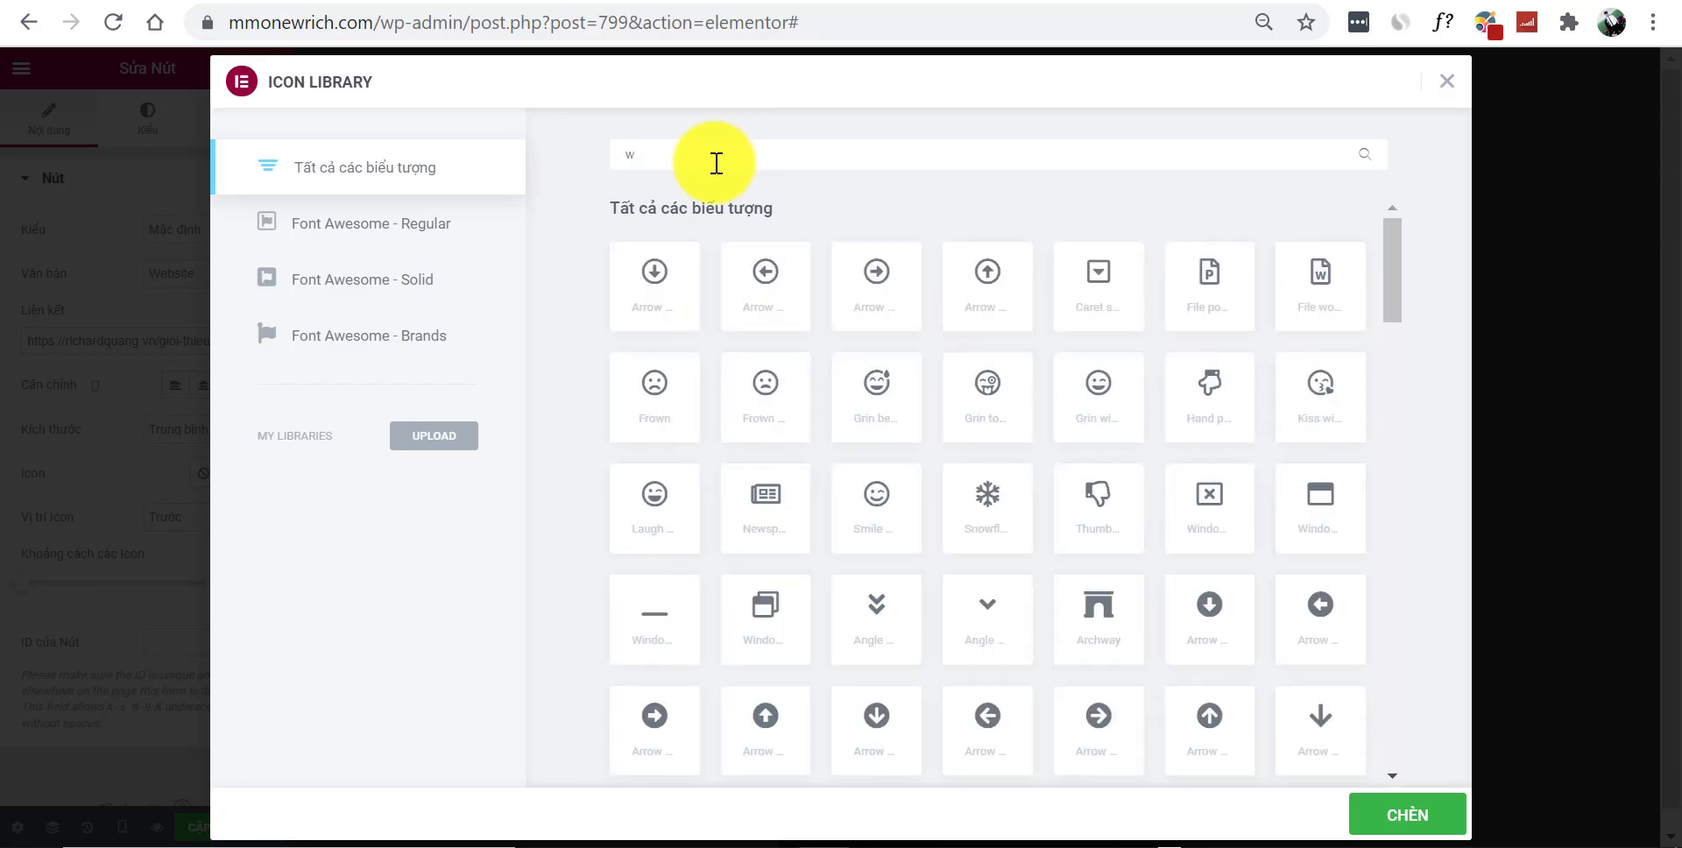
text(or)
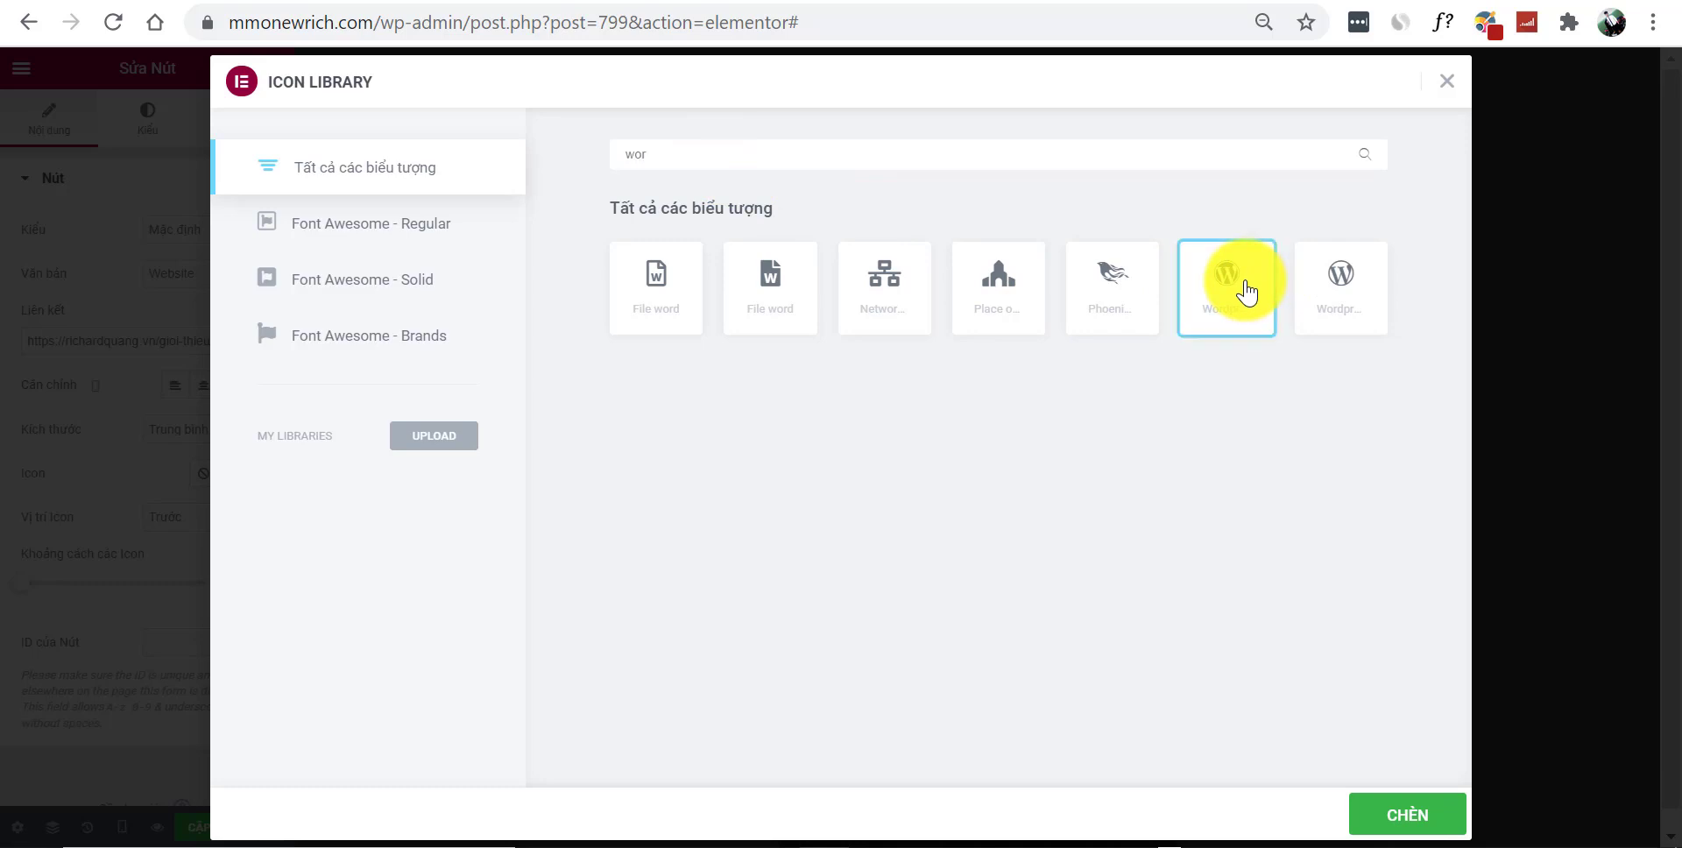
click(1409, 817)
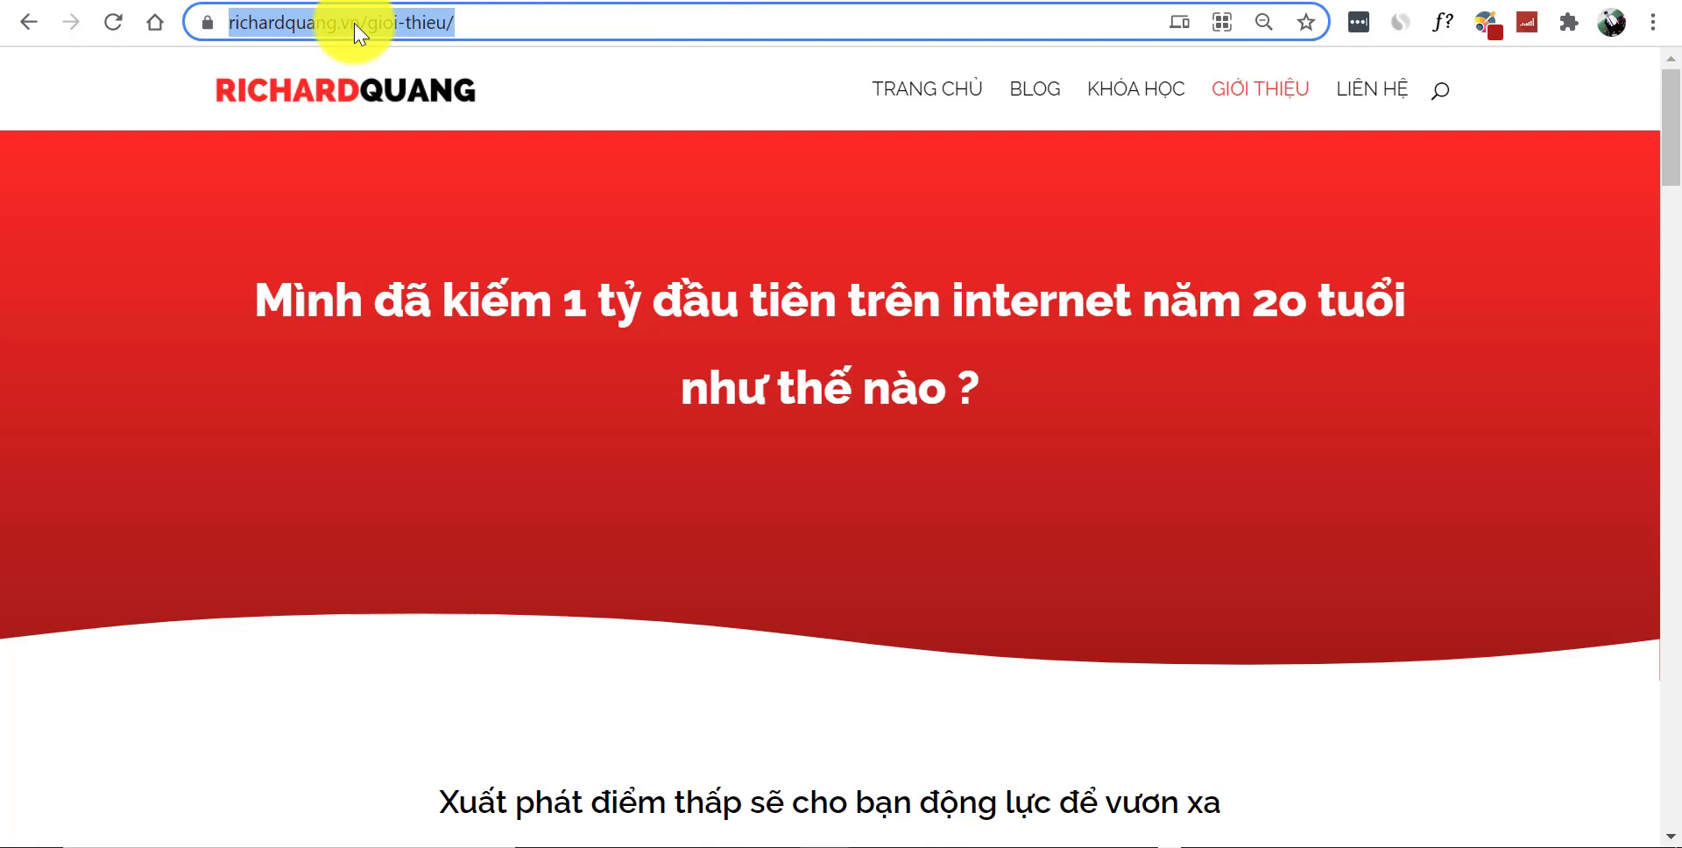
click(355, 27)
click(362, 87)
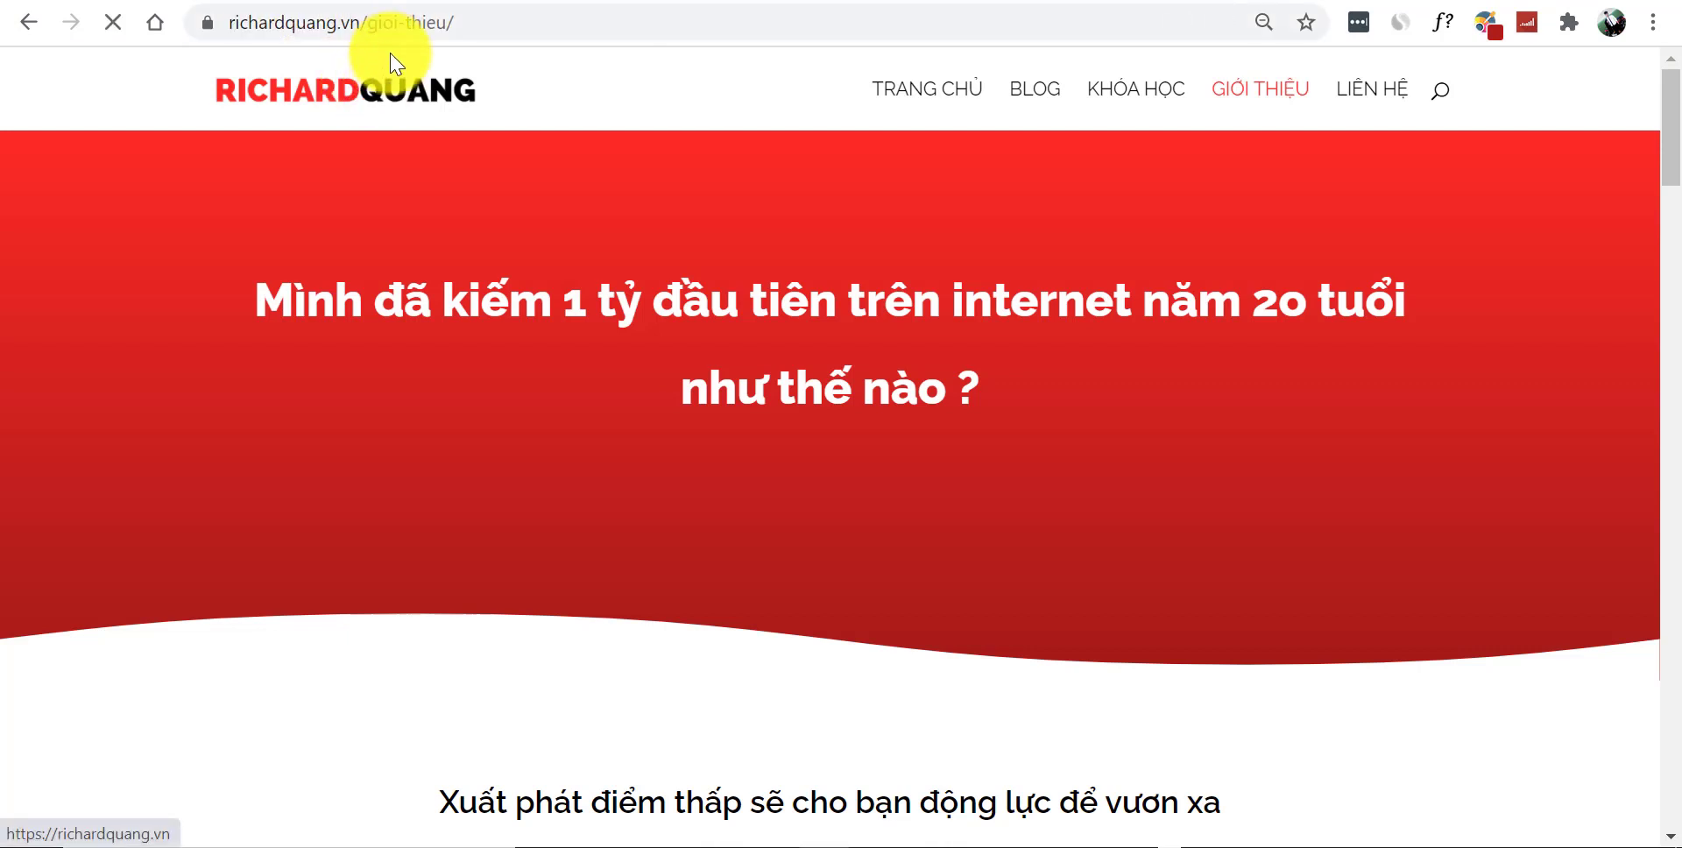
click(375, 26)
key(ctrl+c)
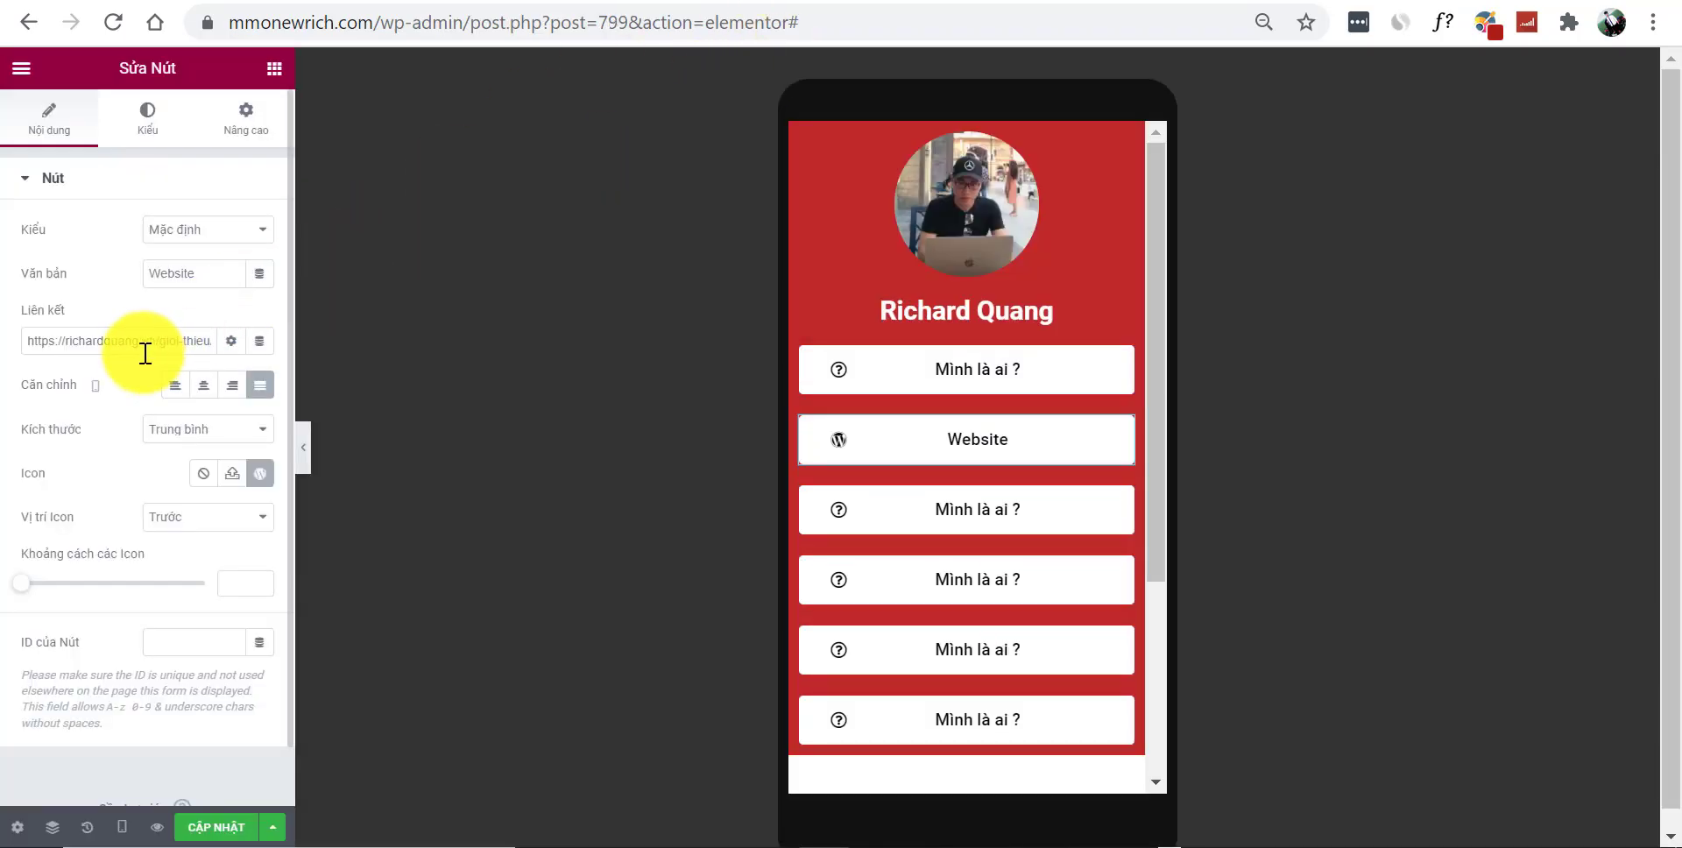
click(168, 336)
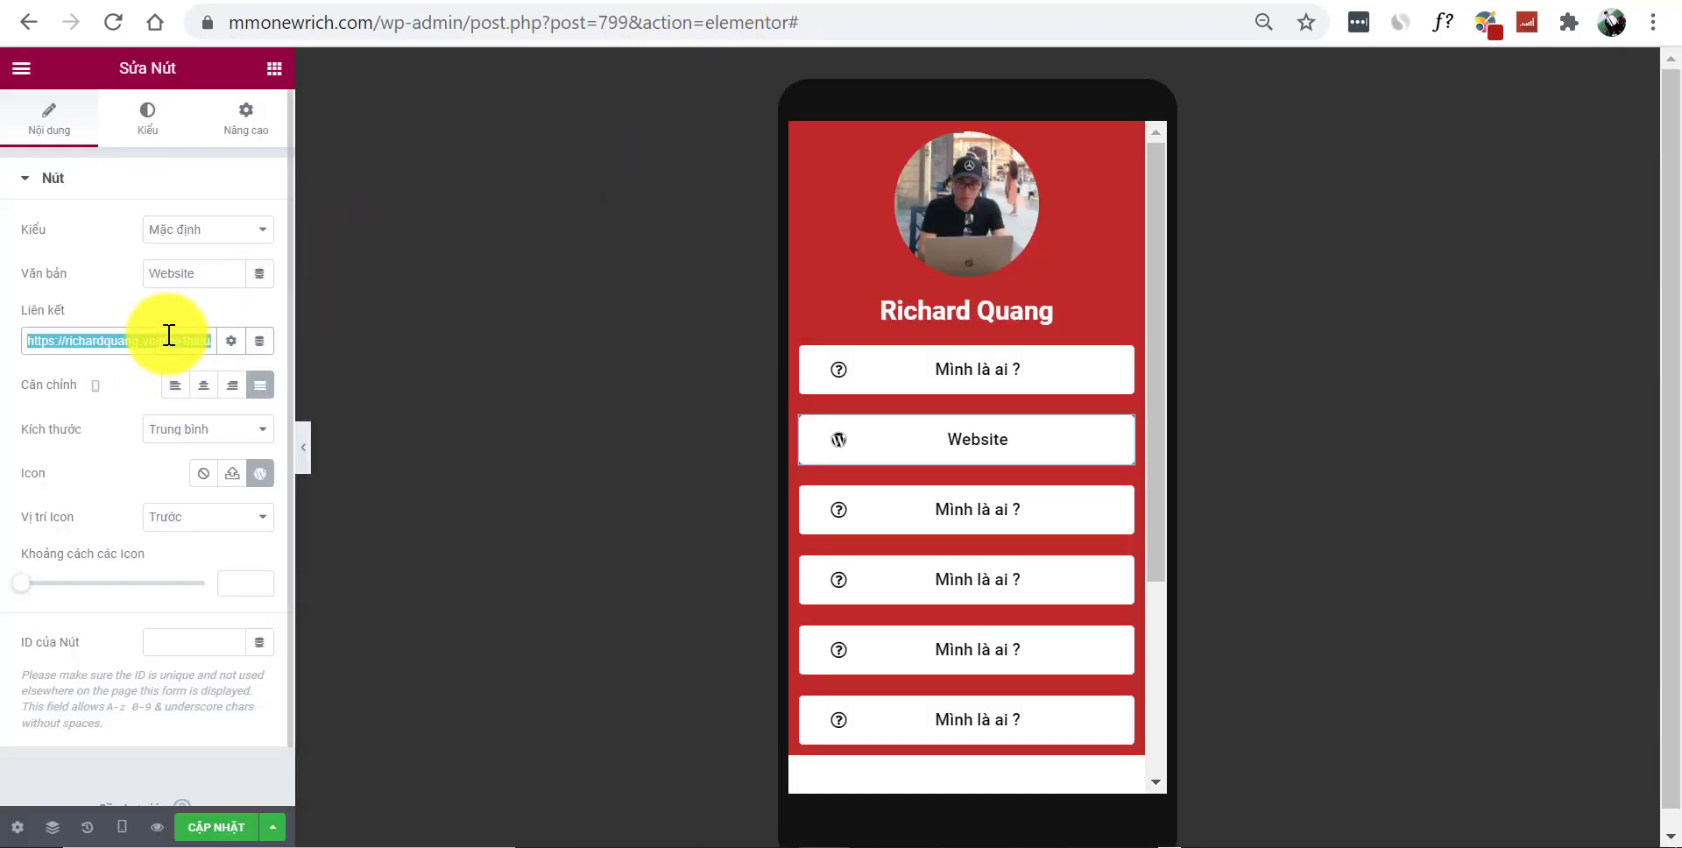
key(ctrl+v)
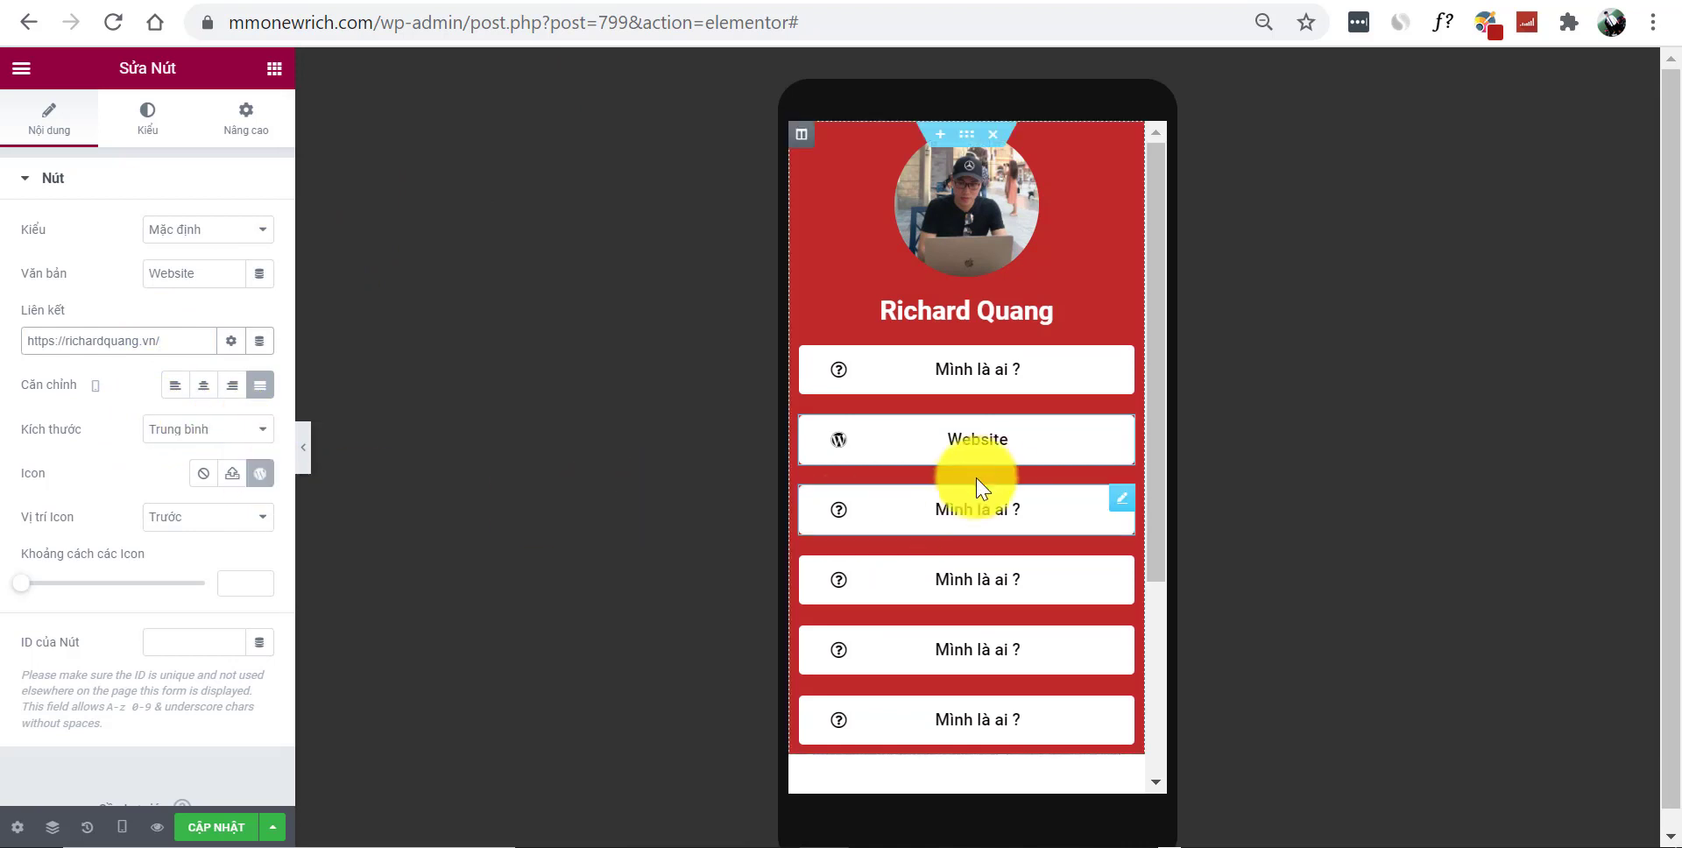
click(1118, 499)
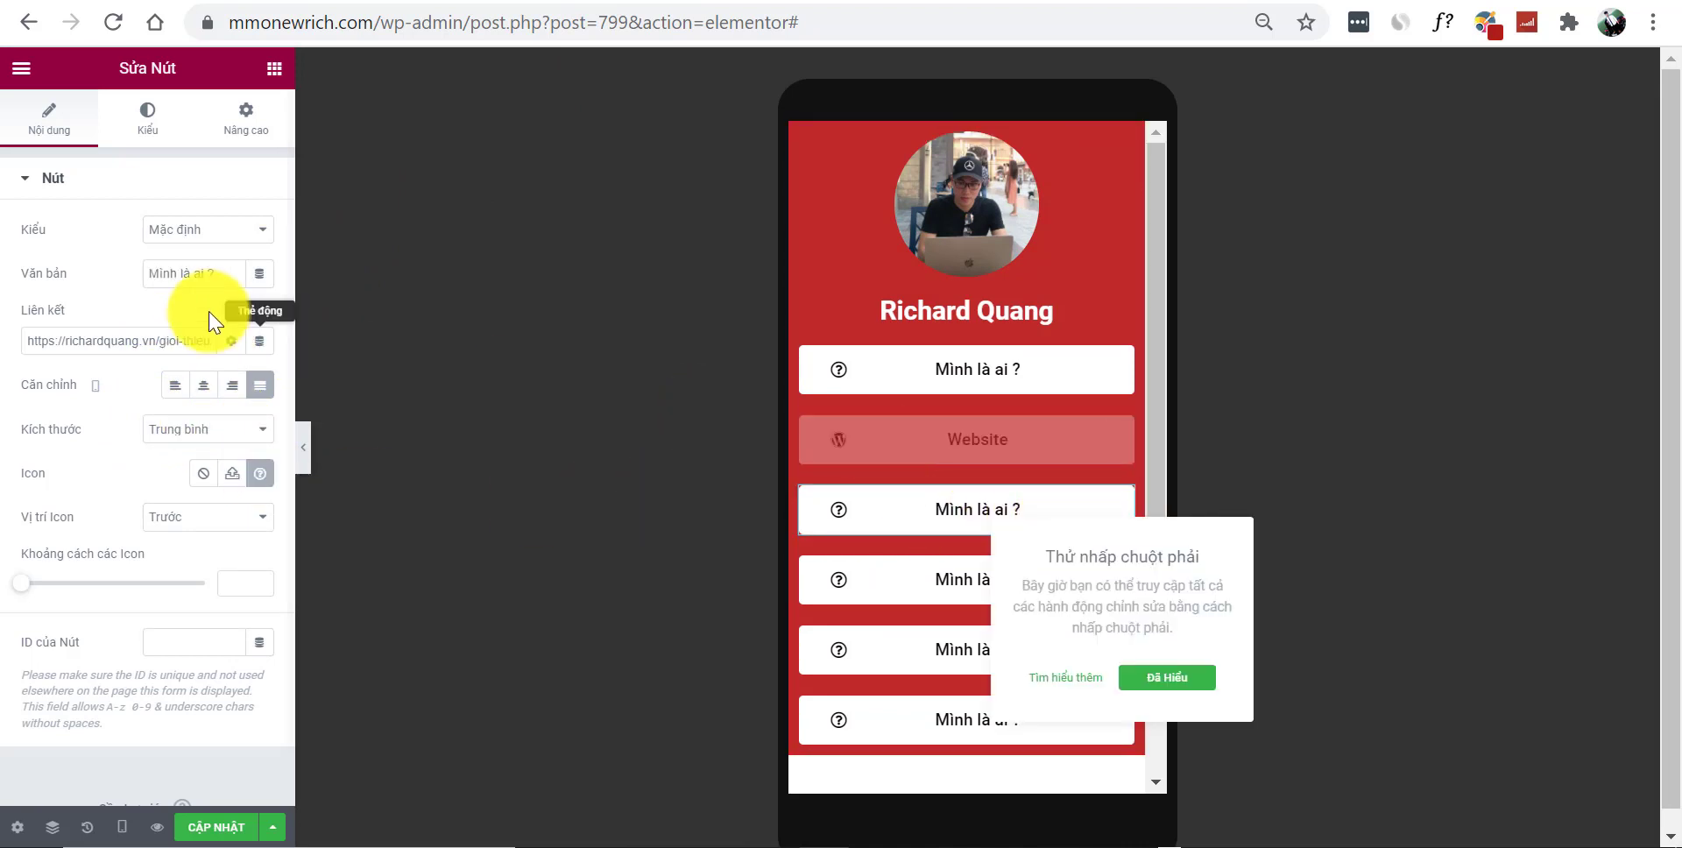
Relabel the third button 'Youtube' and insert the YouTube icon found by searching 'you'
triple_click(204, 277)
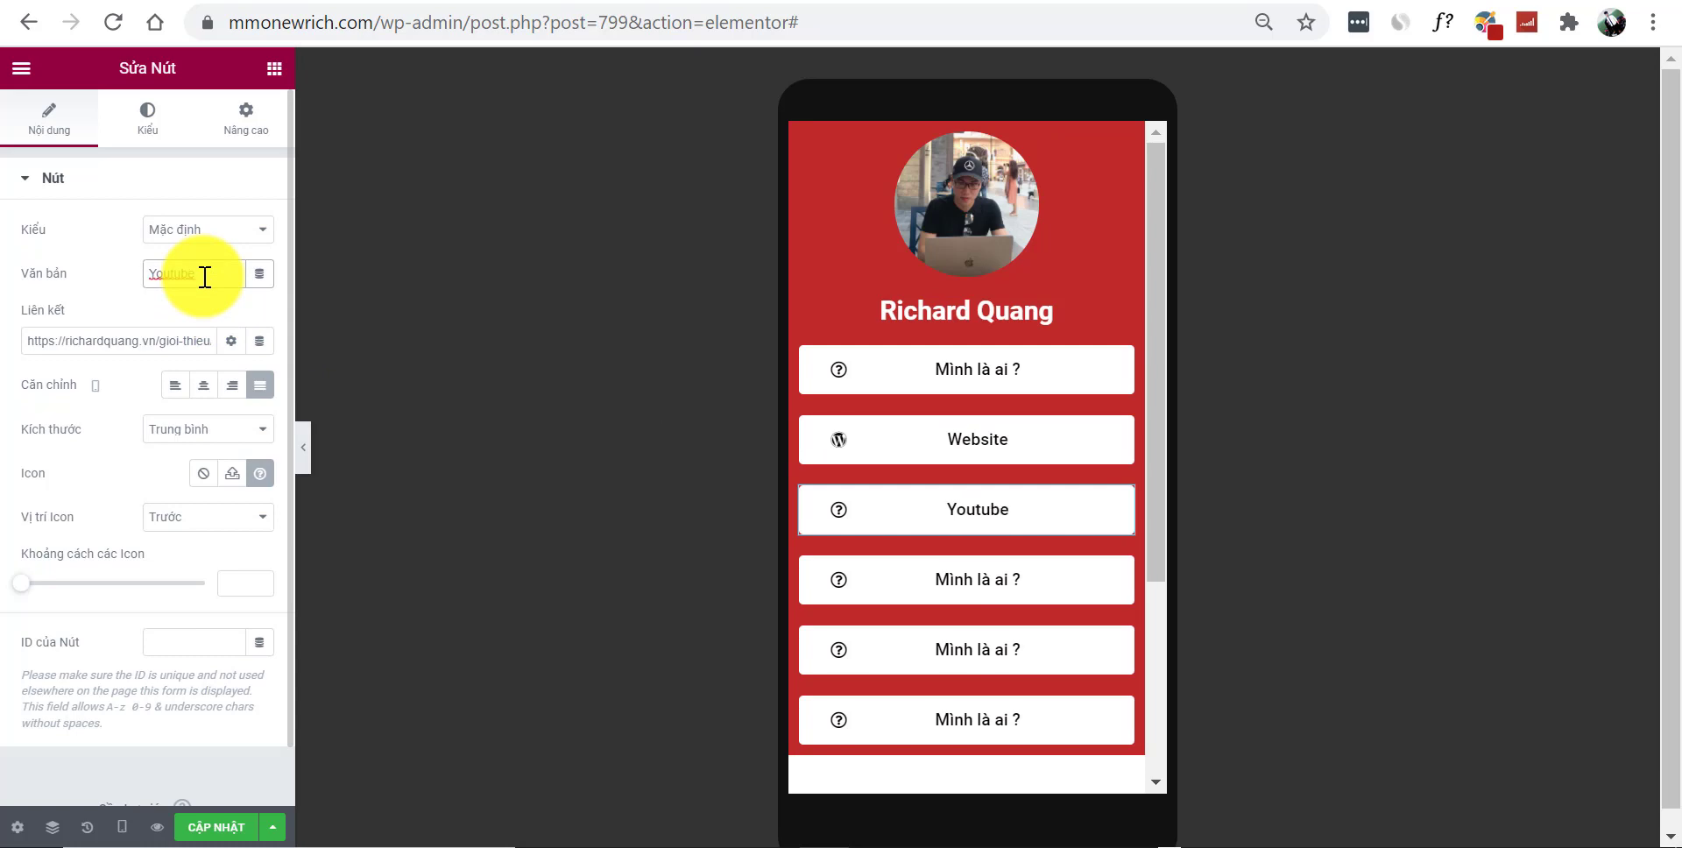
click(254, 480)
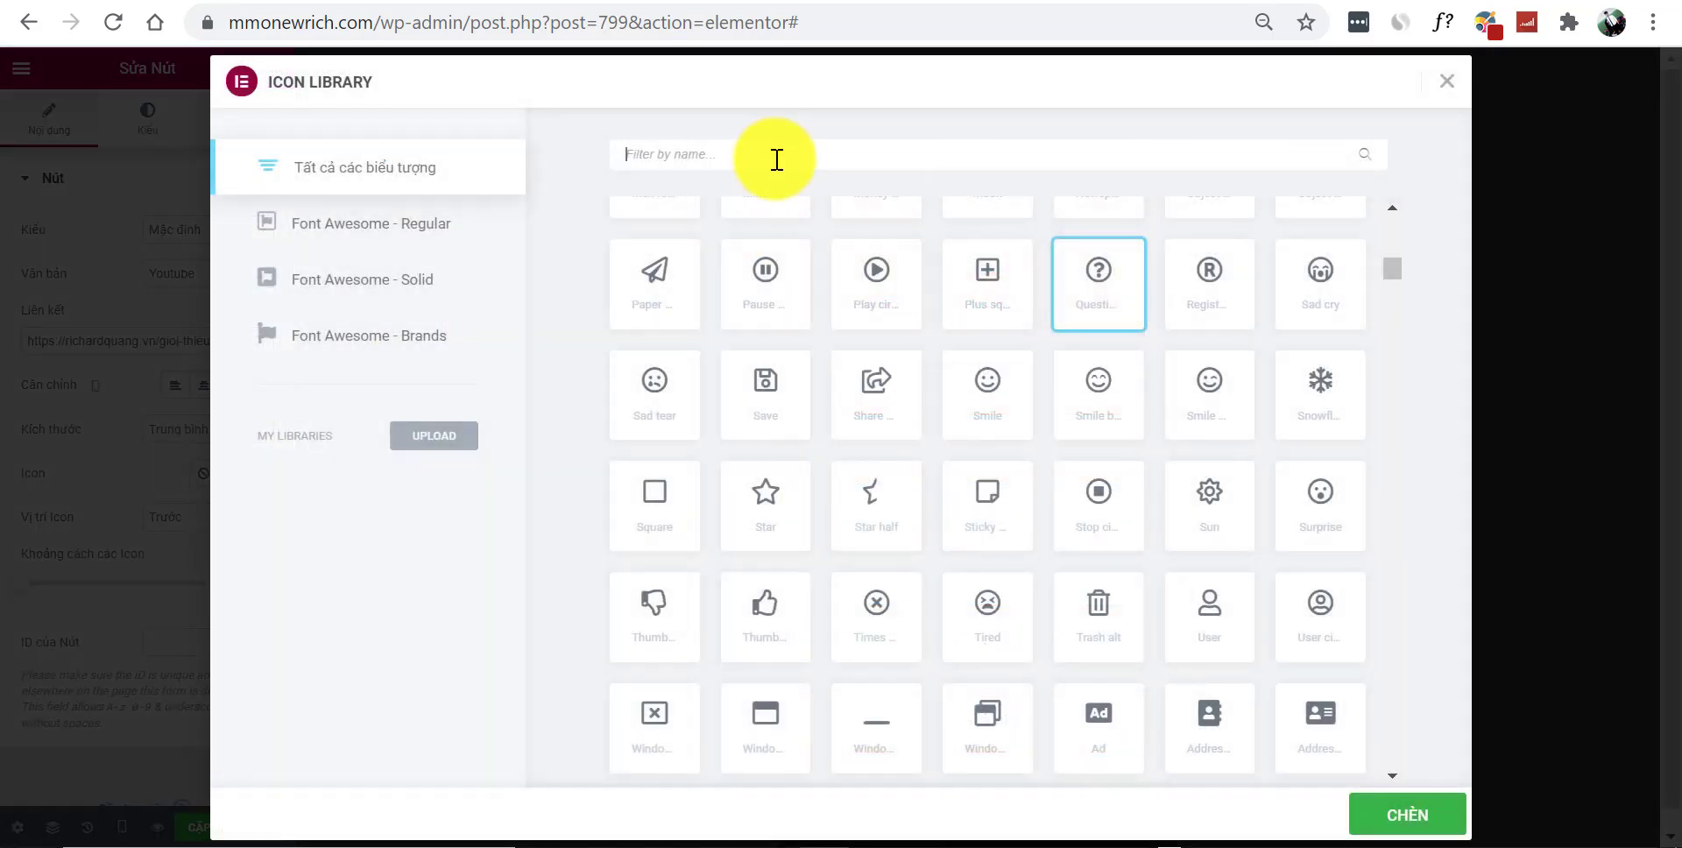
click(776, 160)
text(you)
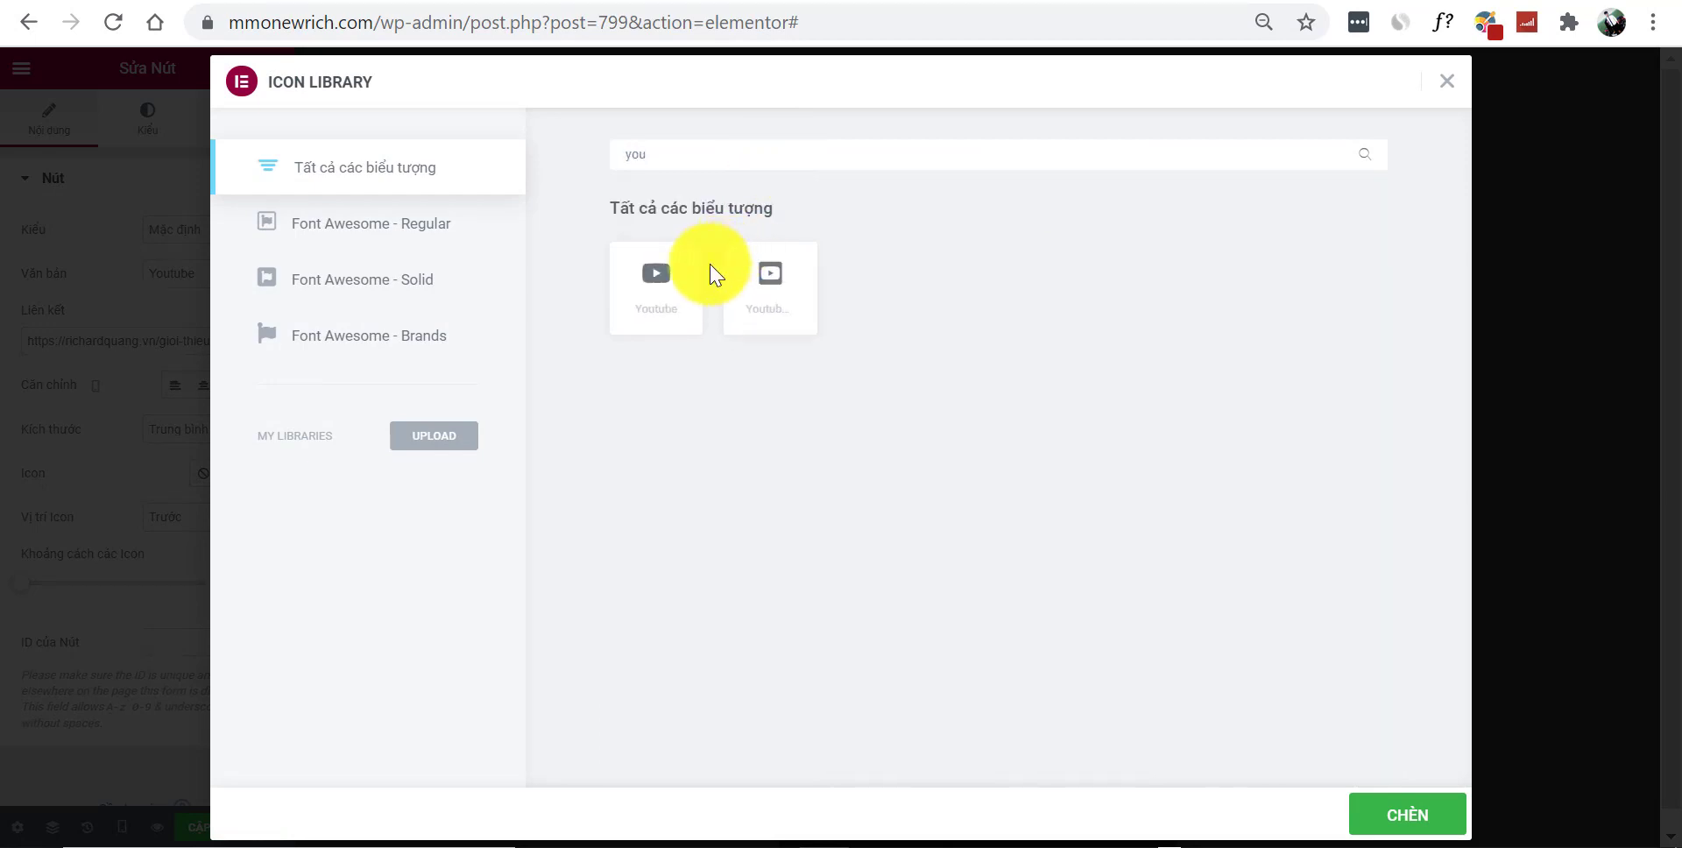
click(646, 301)
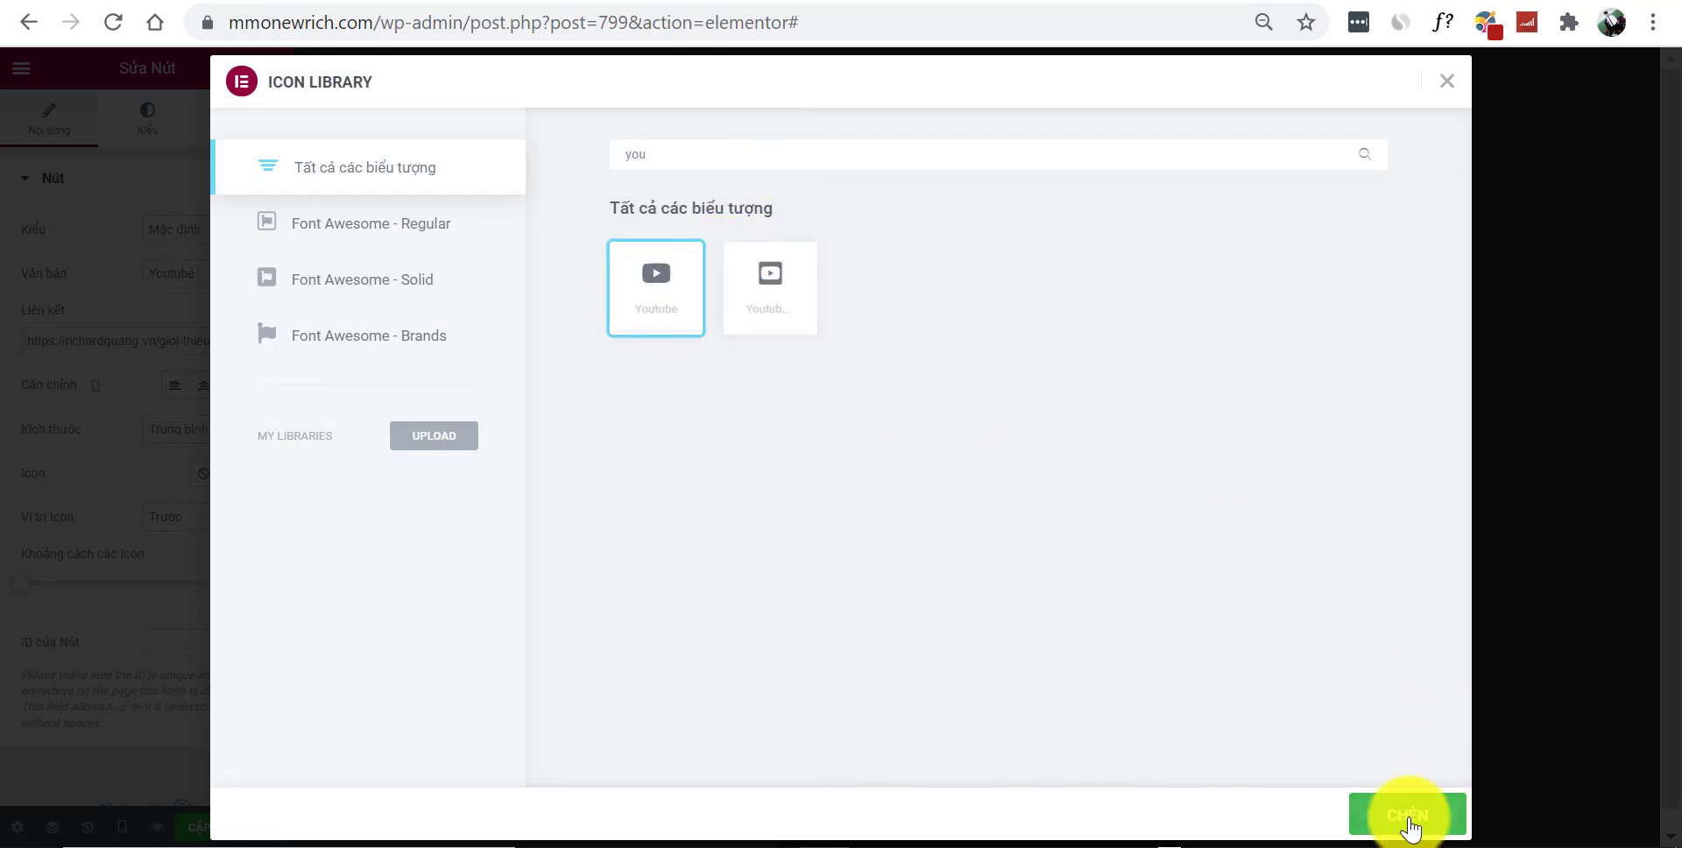
click(1407, 819)
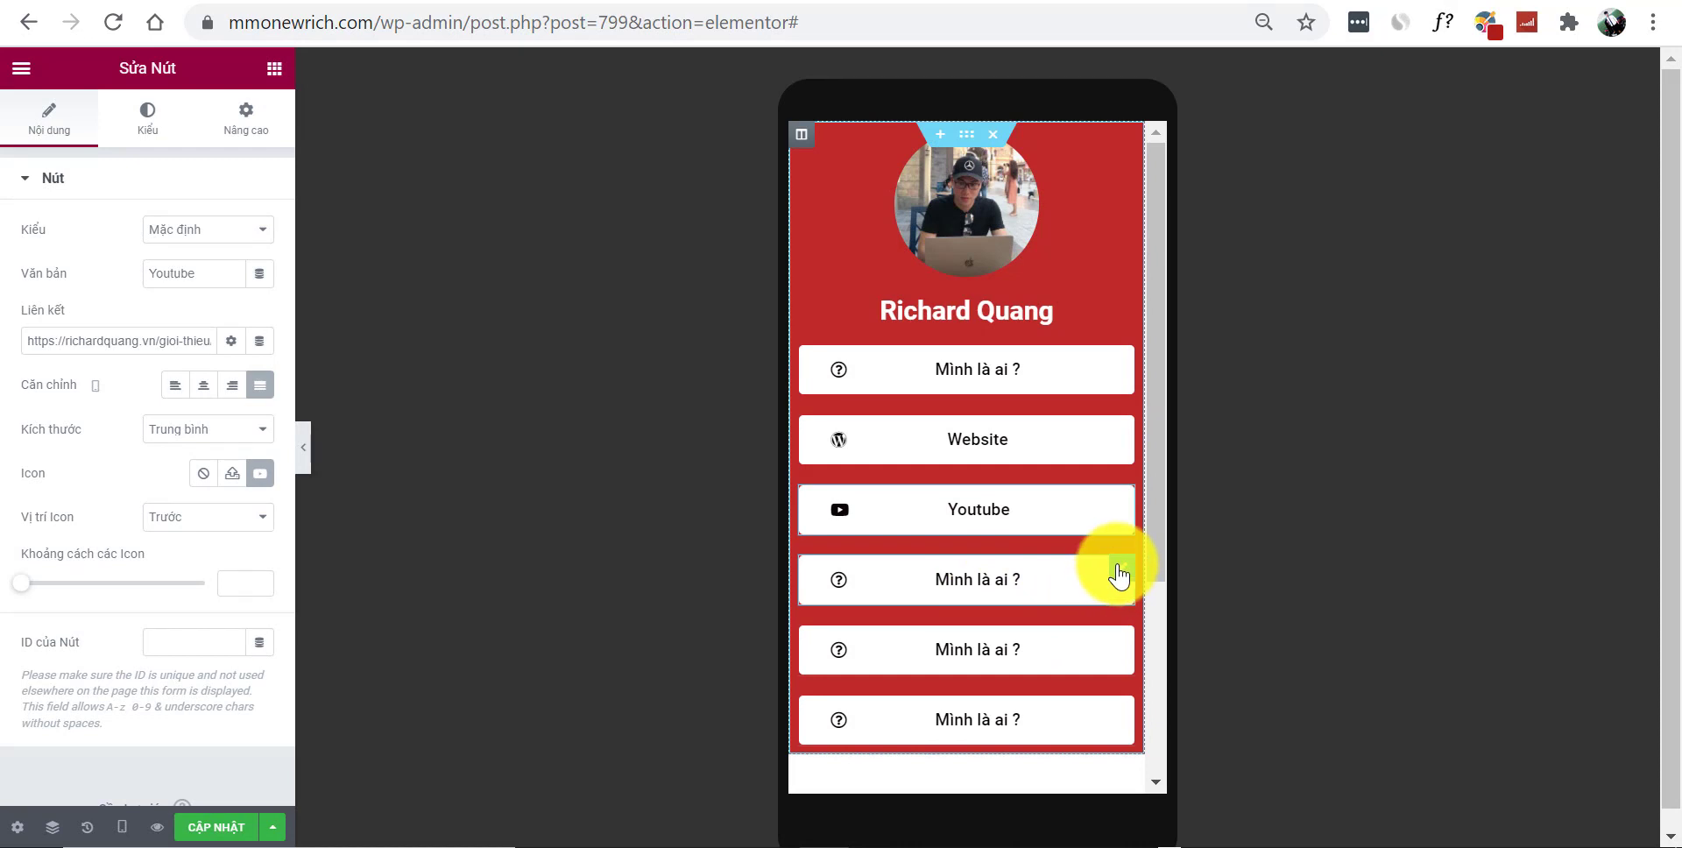
click(1119, 576)
Give the fourth button the Facebook icon, found by searching 'face'
triple_click(199, 274)
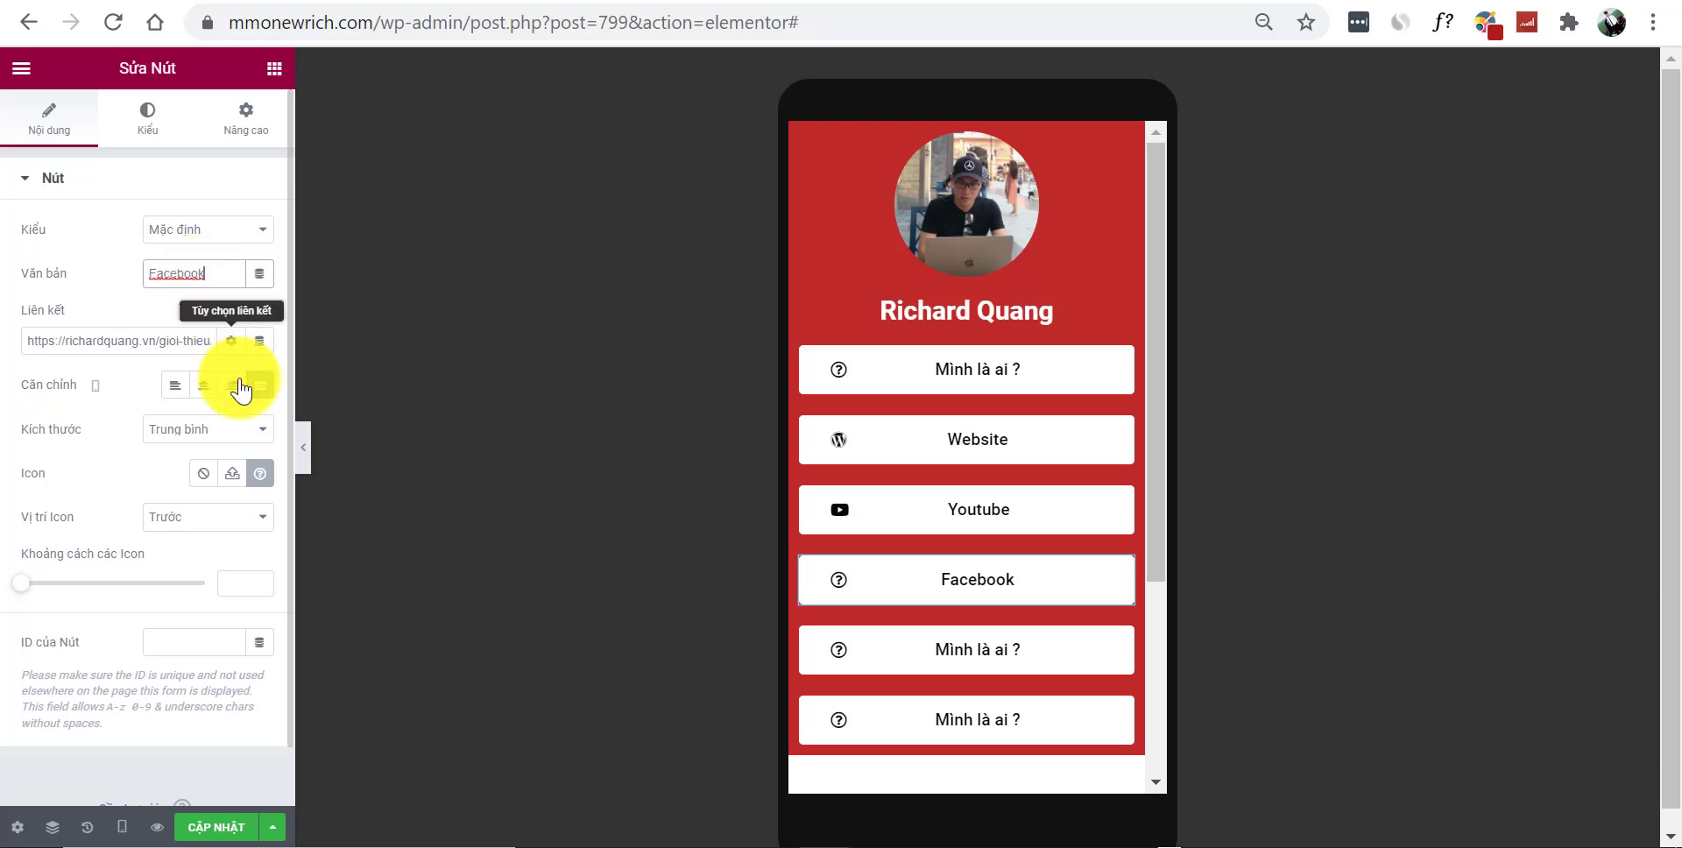
click(260, 473)
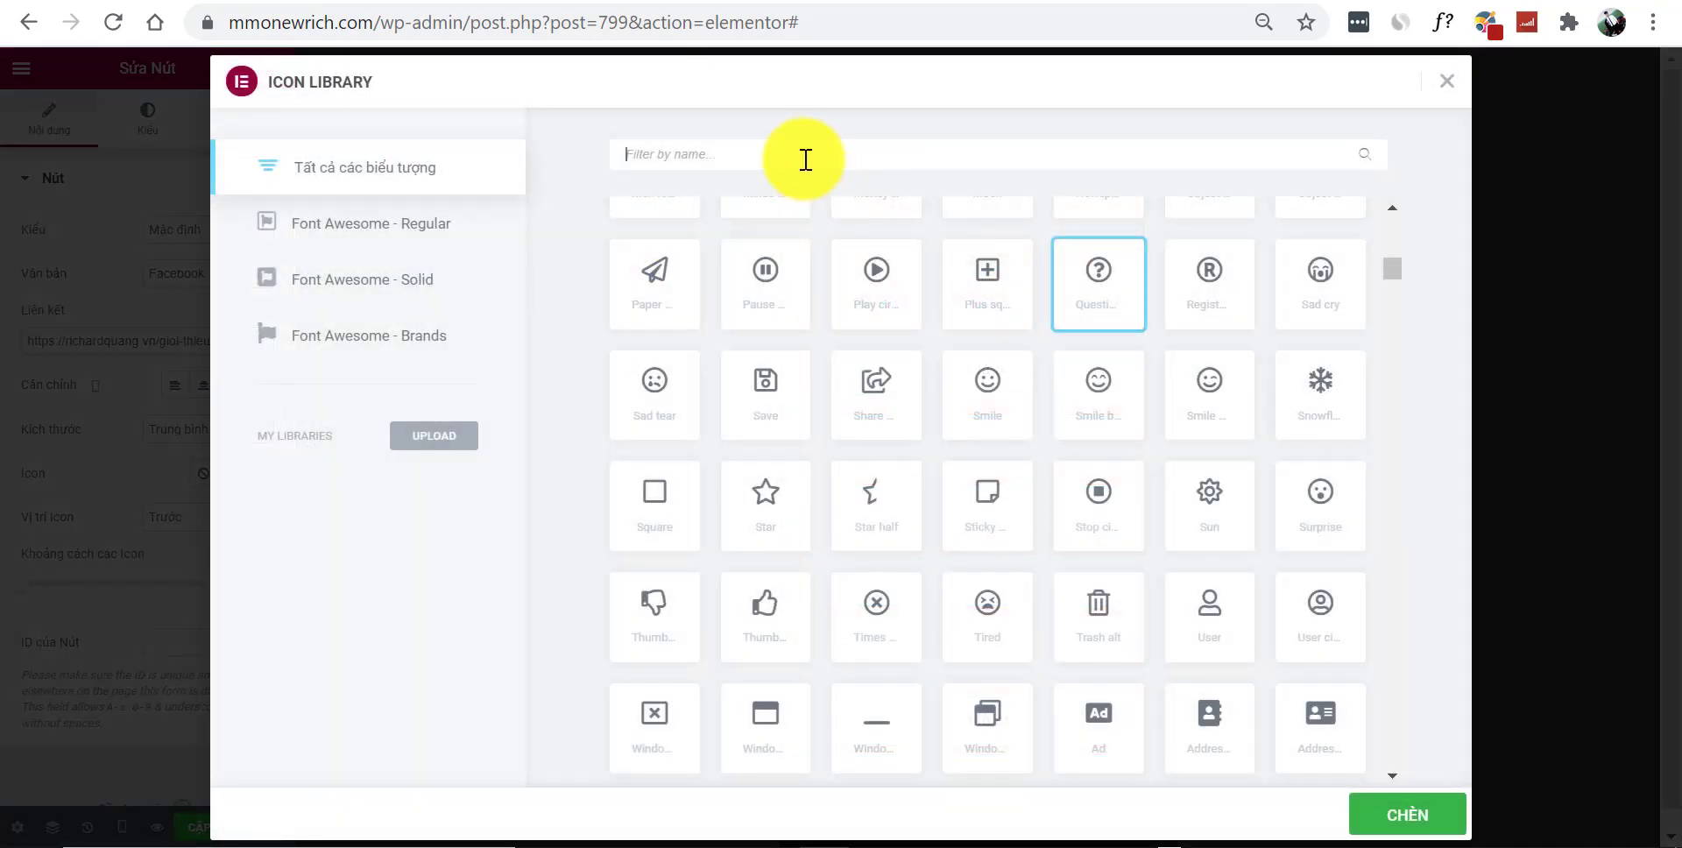
text(face)
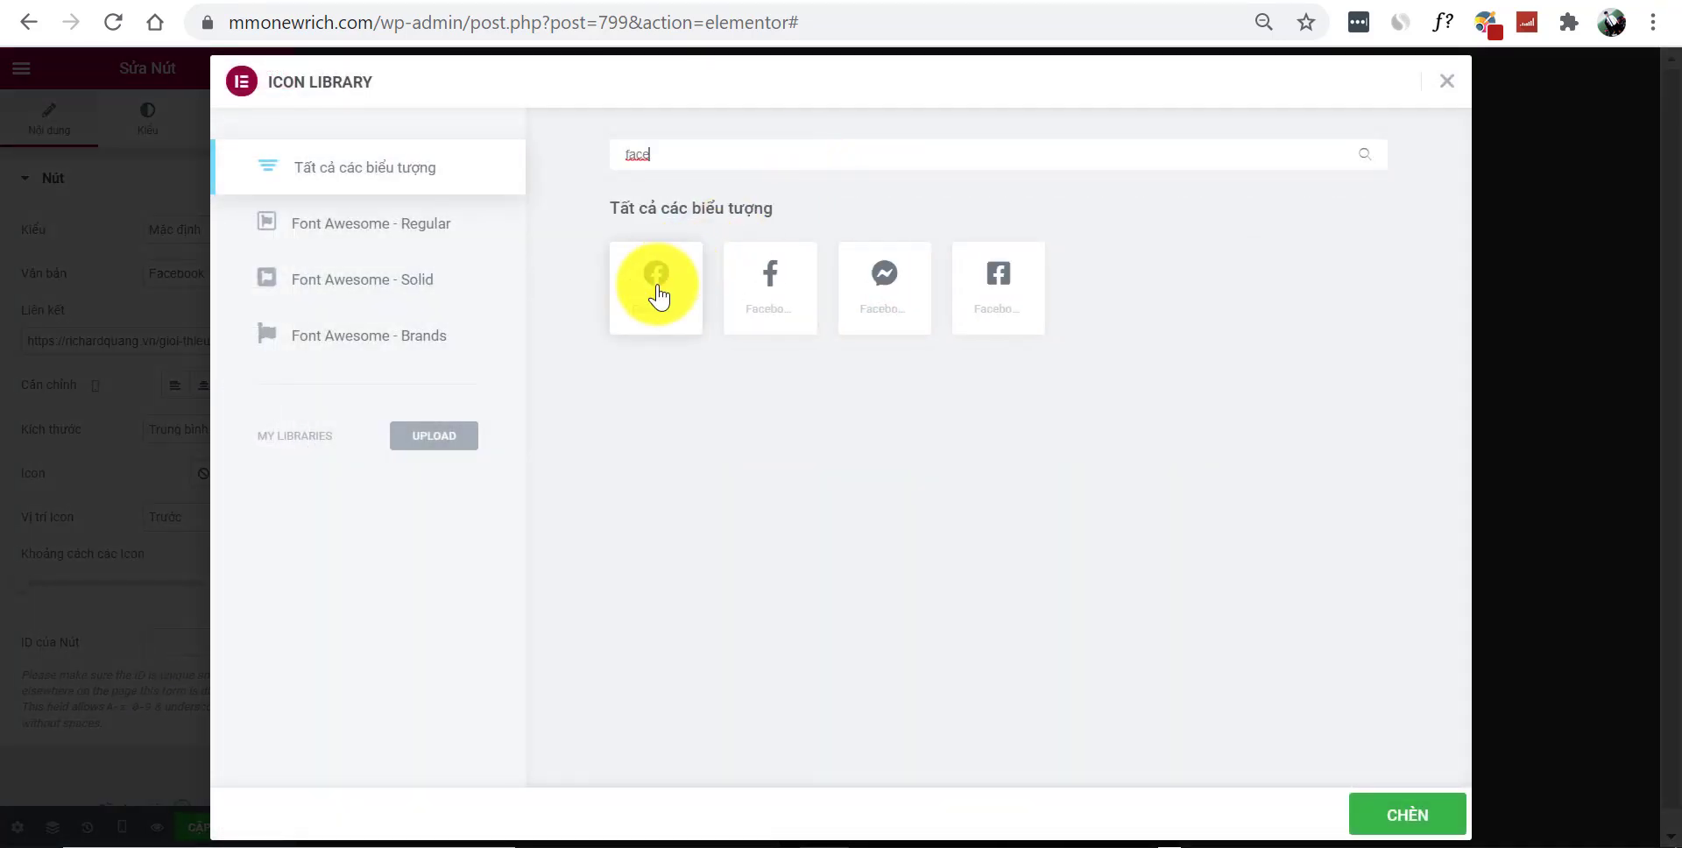
click(1426, 815)
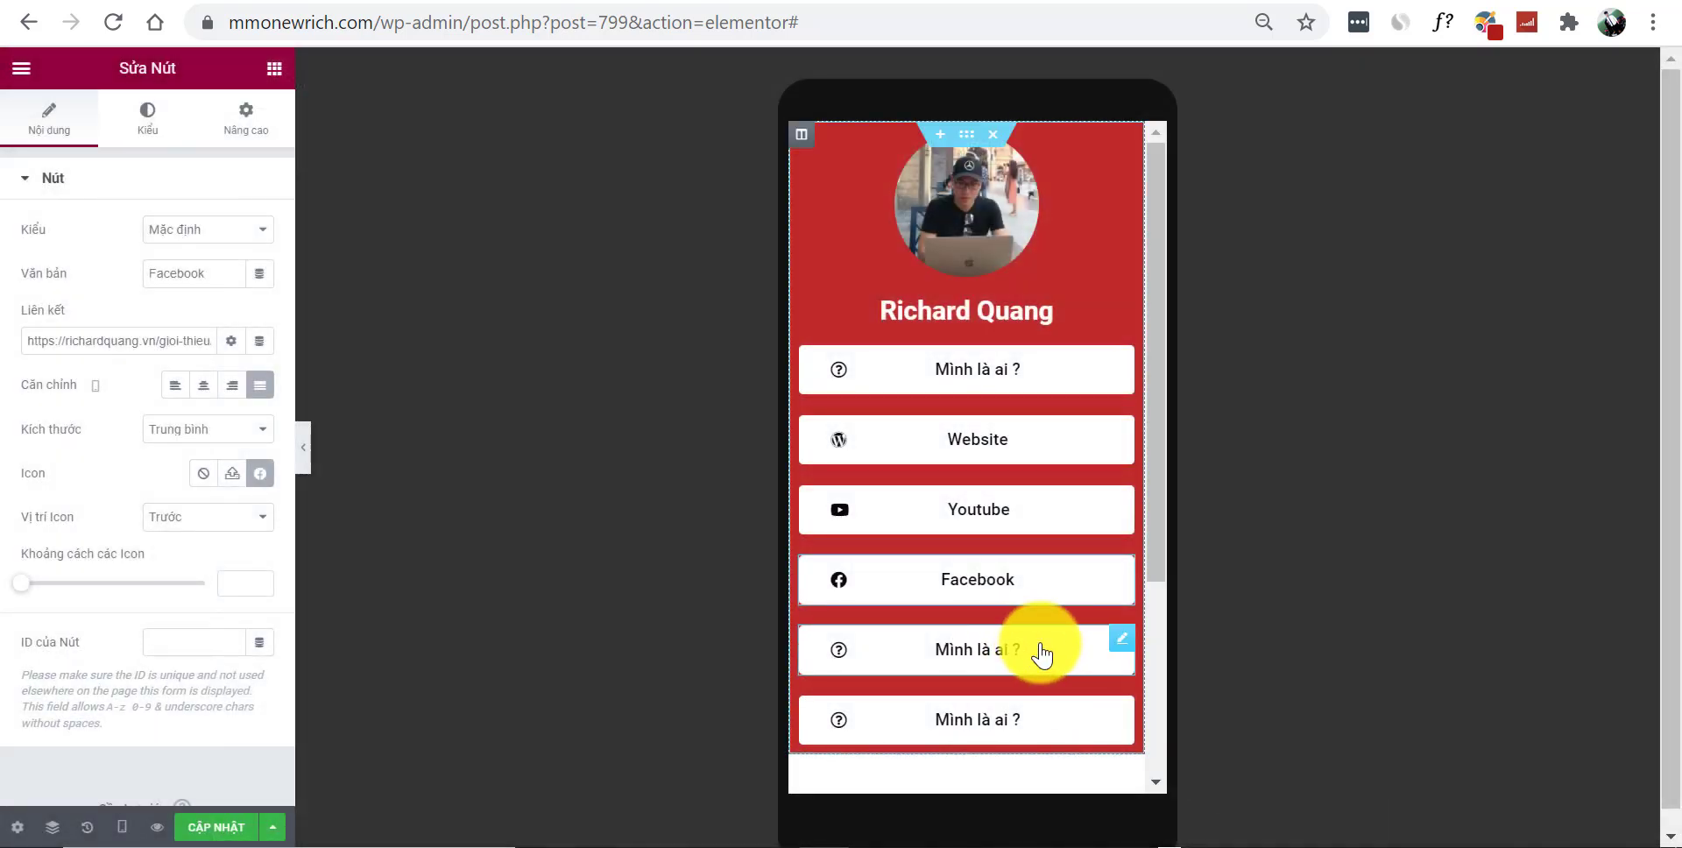
double_click(205, 272)
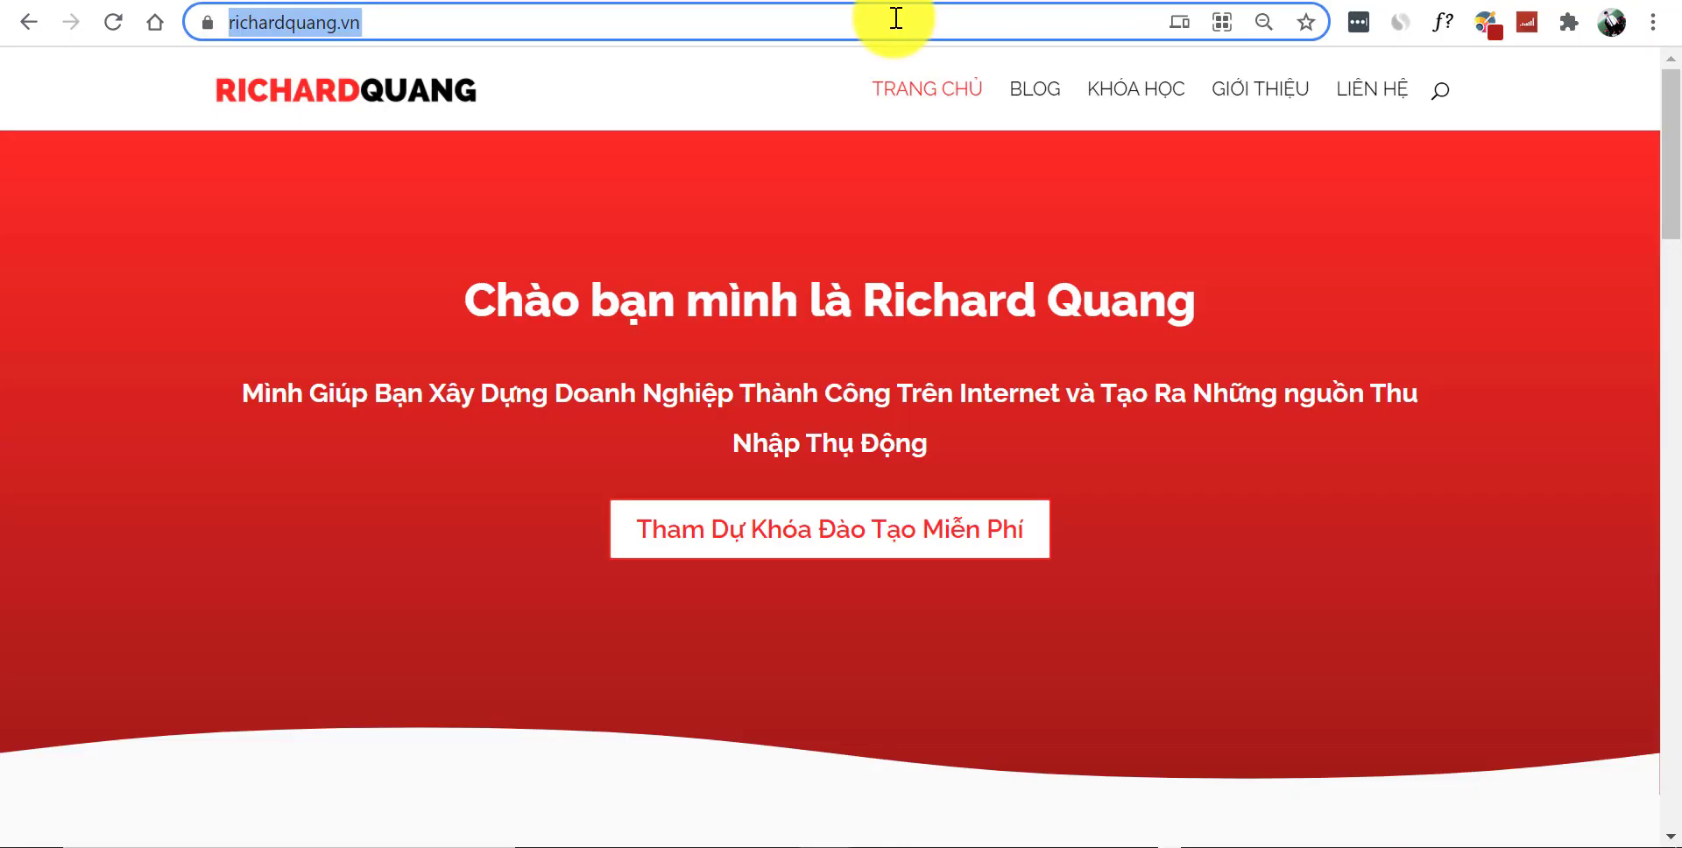
text(d)
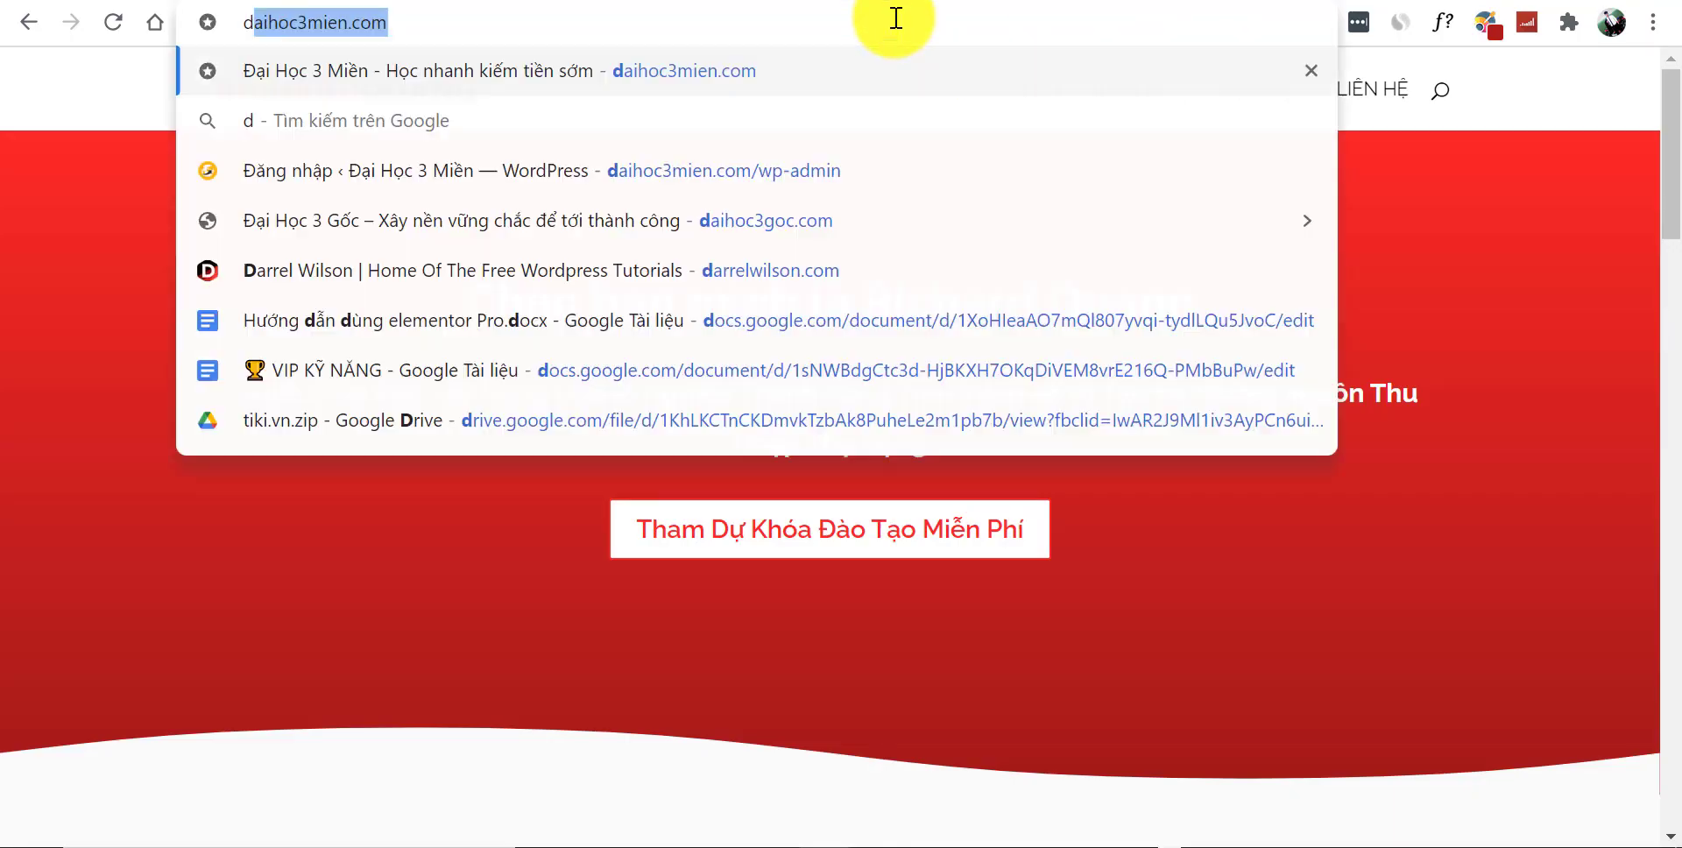
key(ctrl+a)
key(ctrl+c)
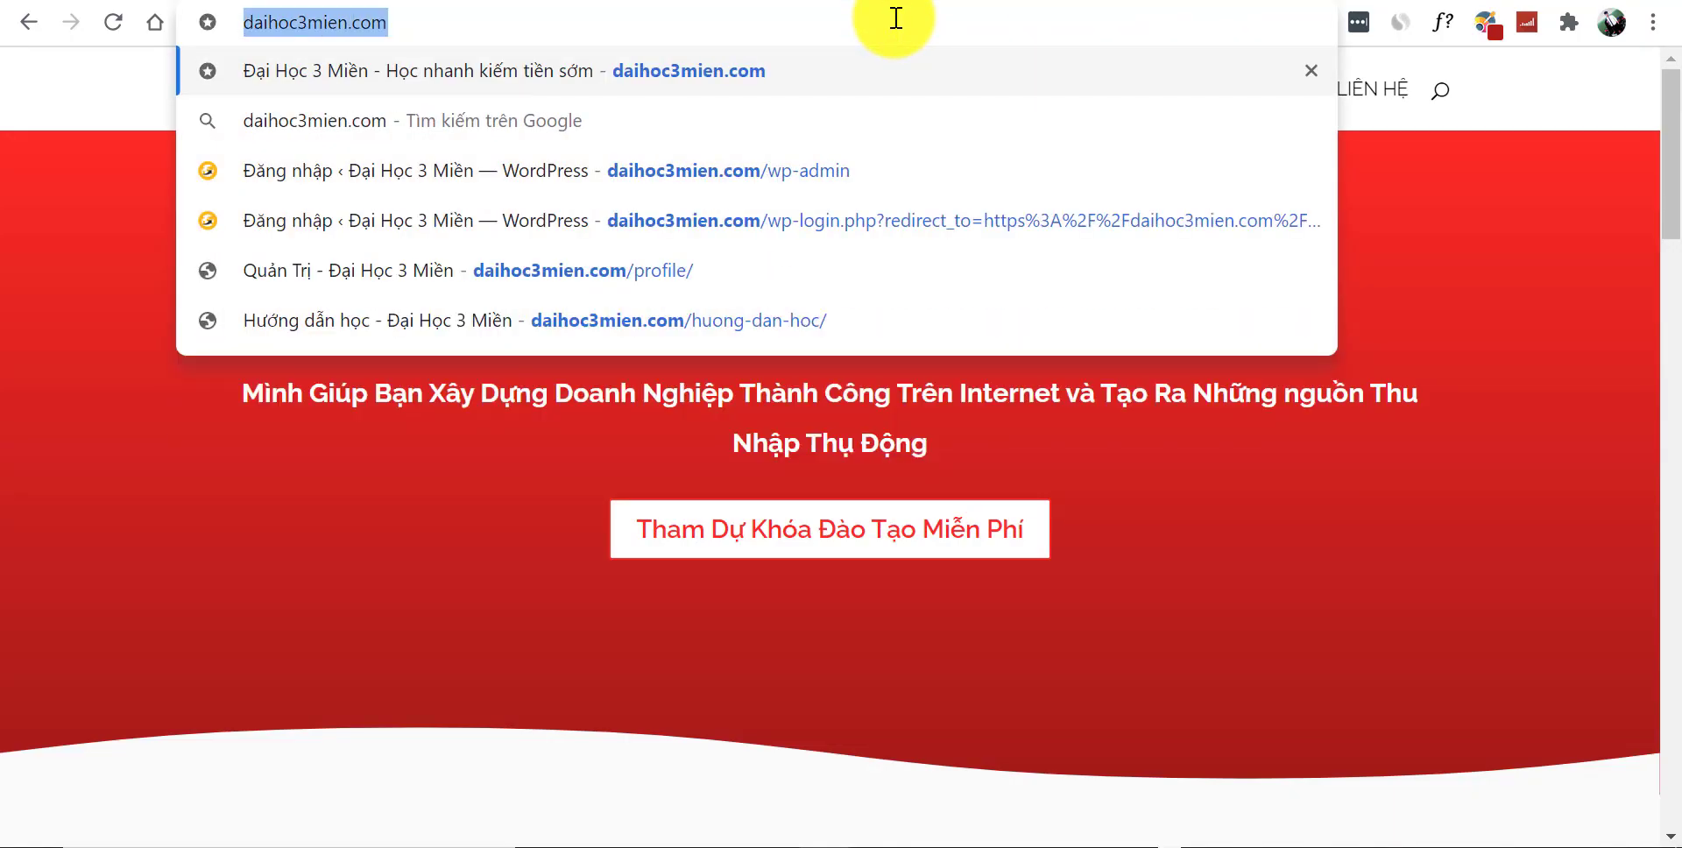
key(Return)
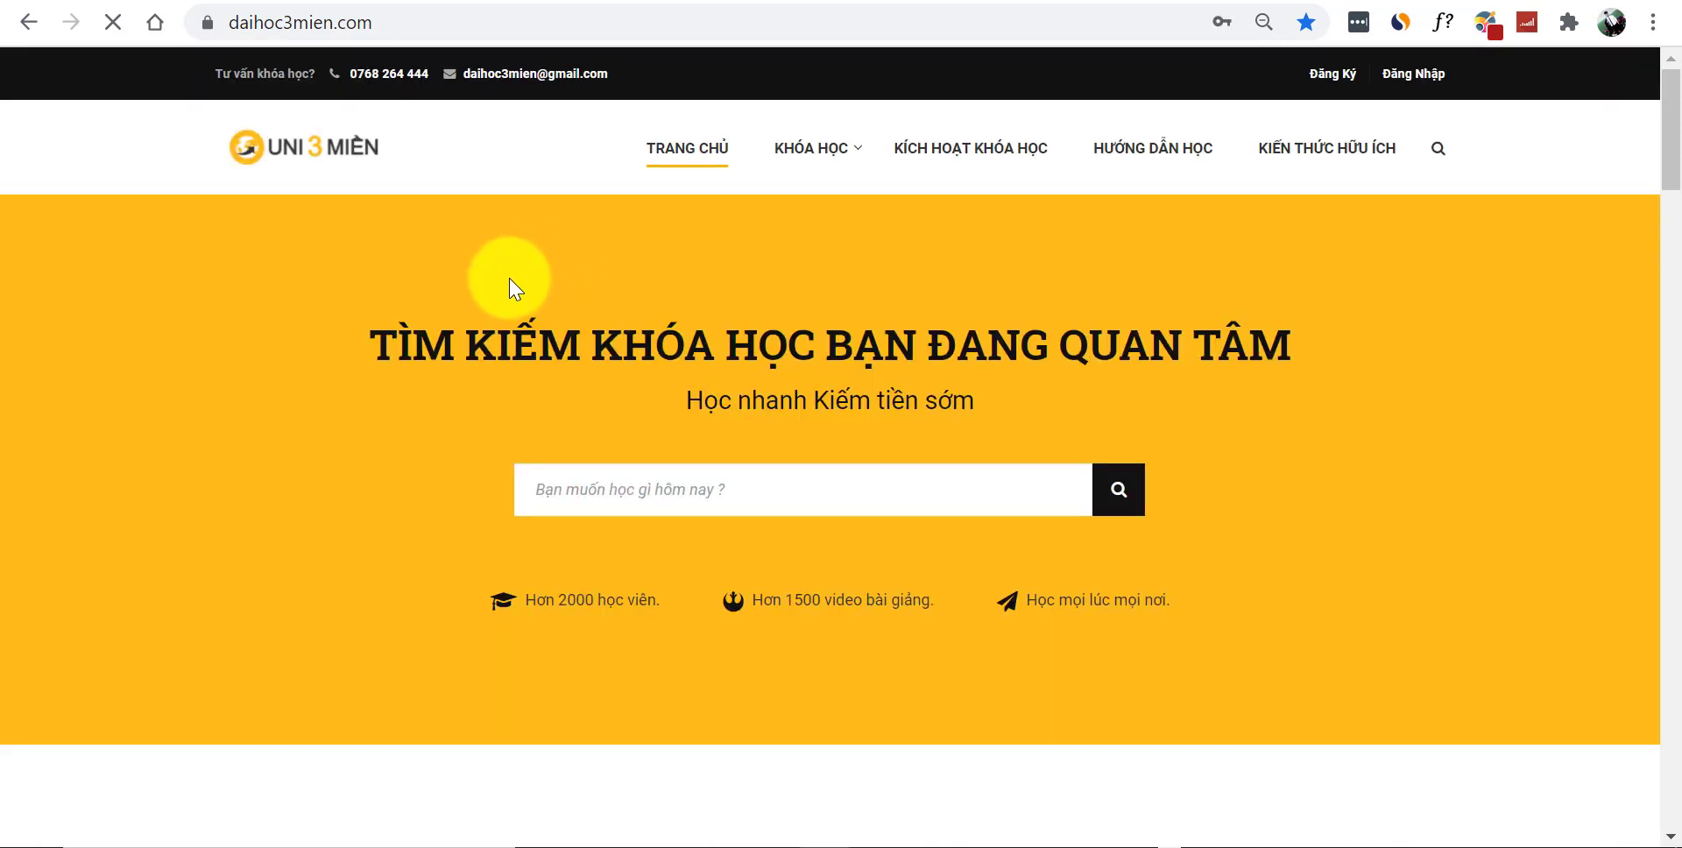
scroll(517, 289, down, 5)
scroll(613, 175, up, 5)
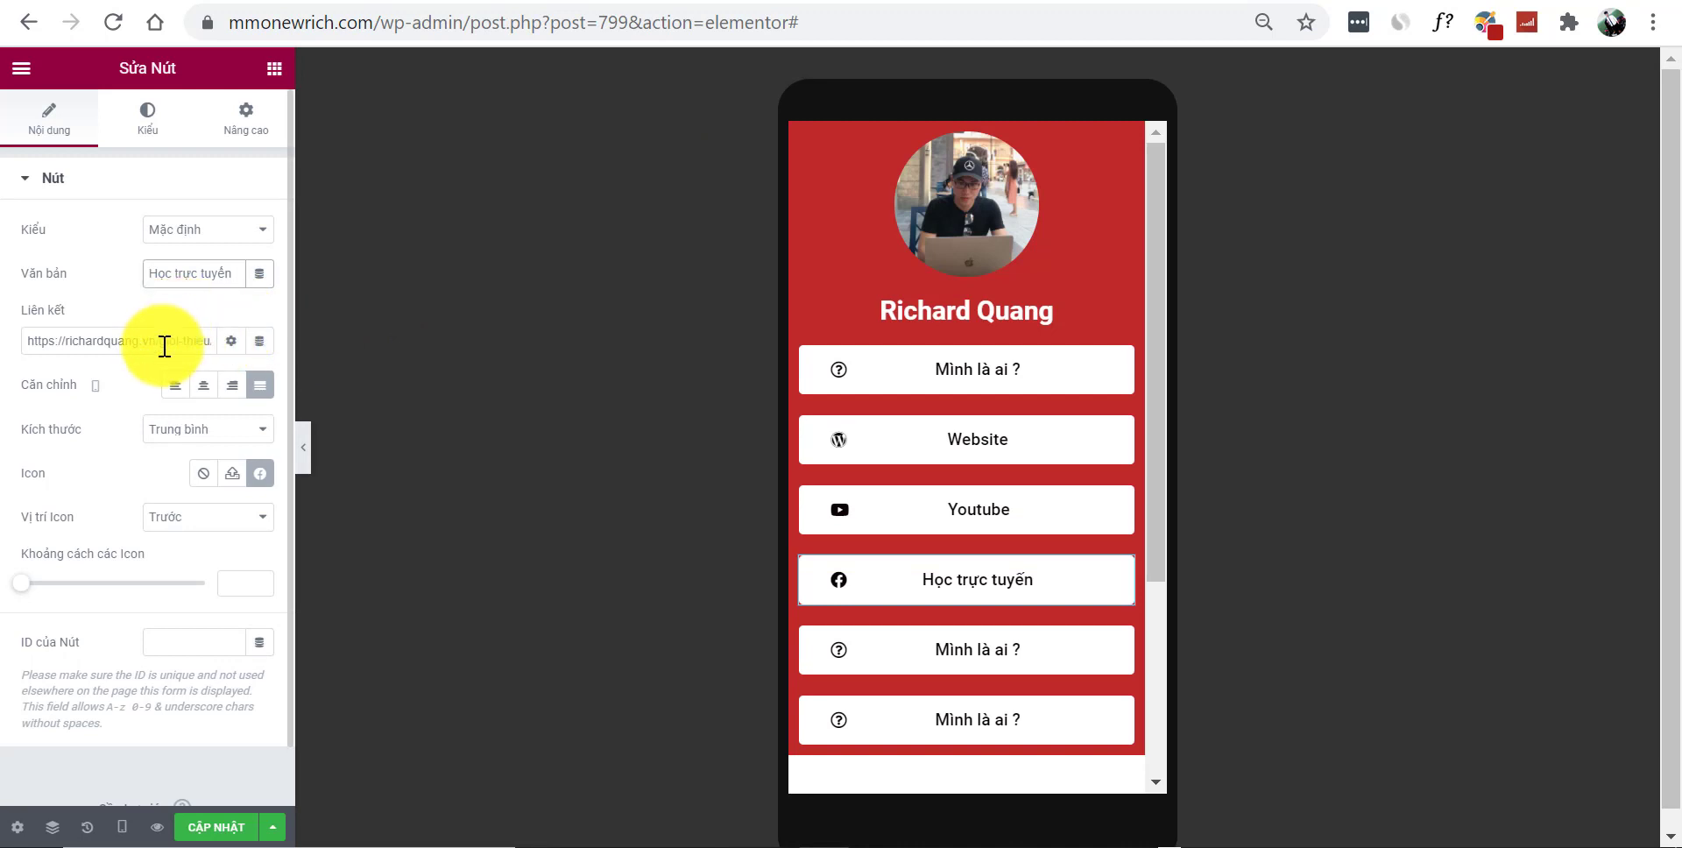
key(ctrl+v)
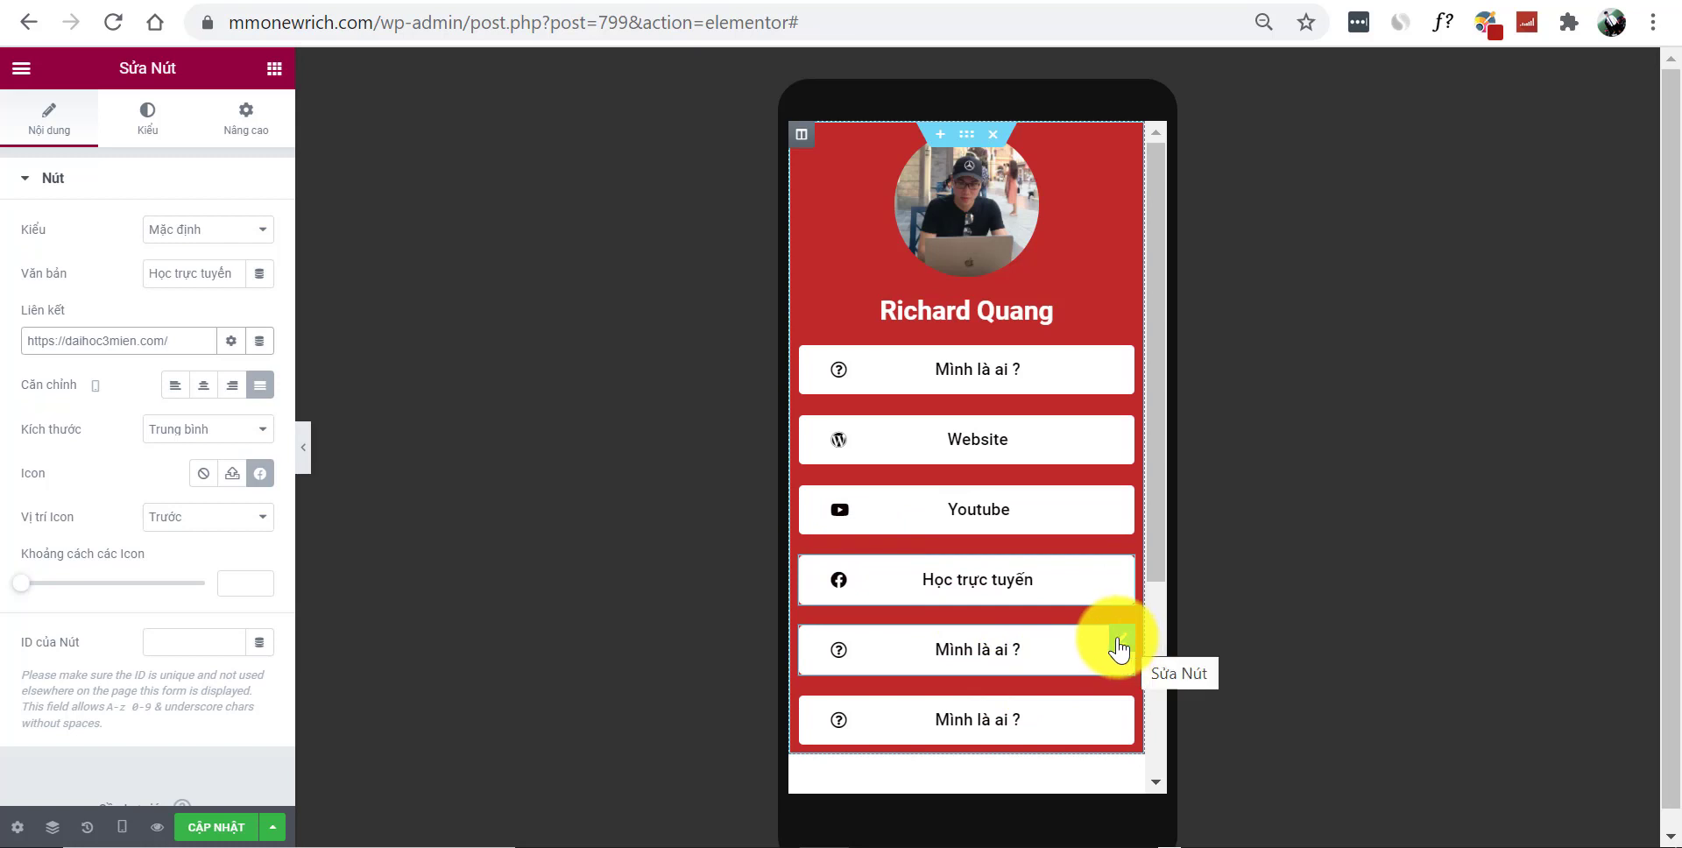
Delete the extra 'Mình là ai ?' buttons below 'Học trực tuyến' via the right-click menu
right_click(1120, 648)
click(1193, 810)
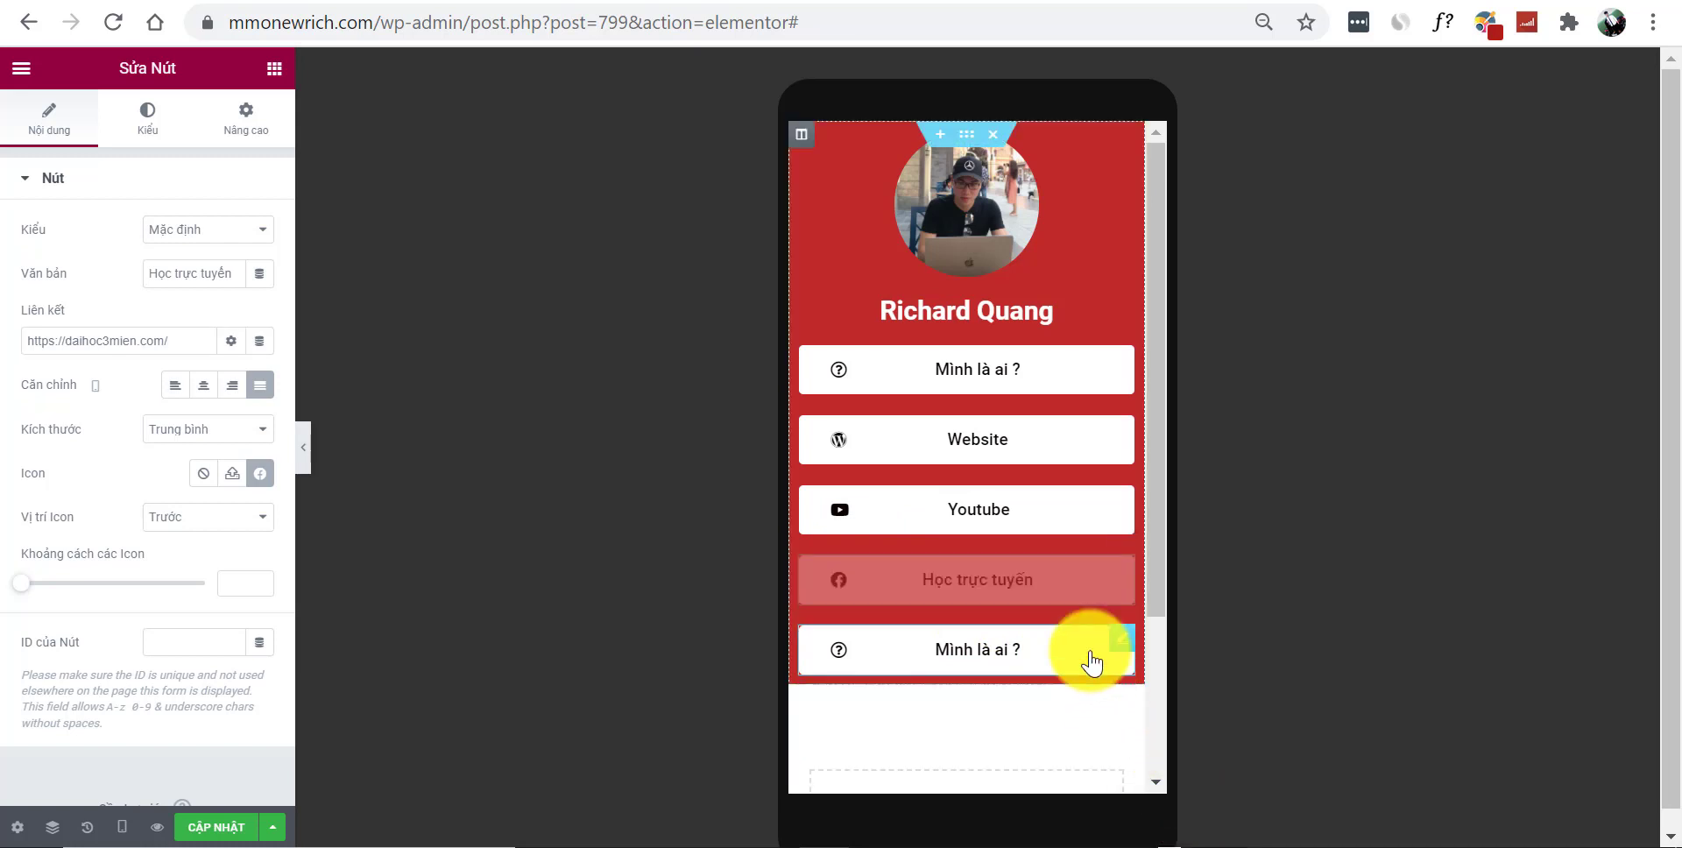
click(1124, 645)
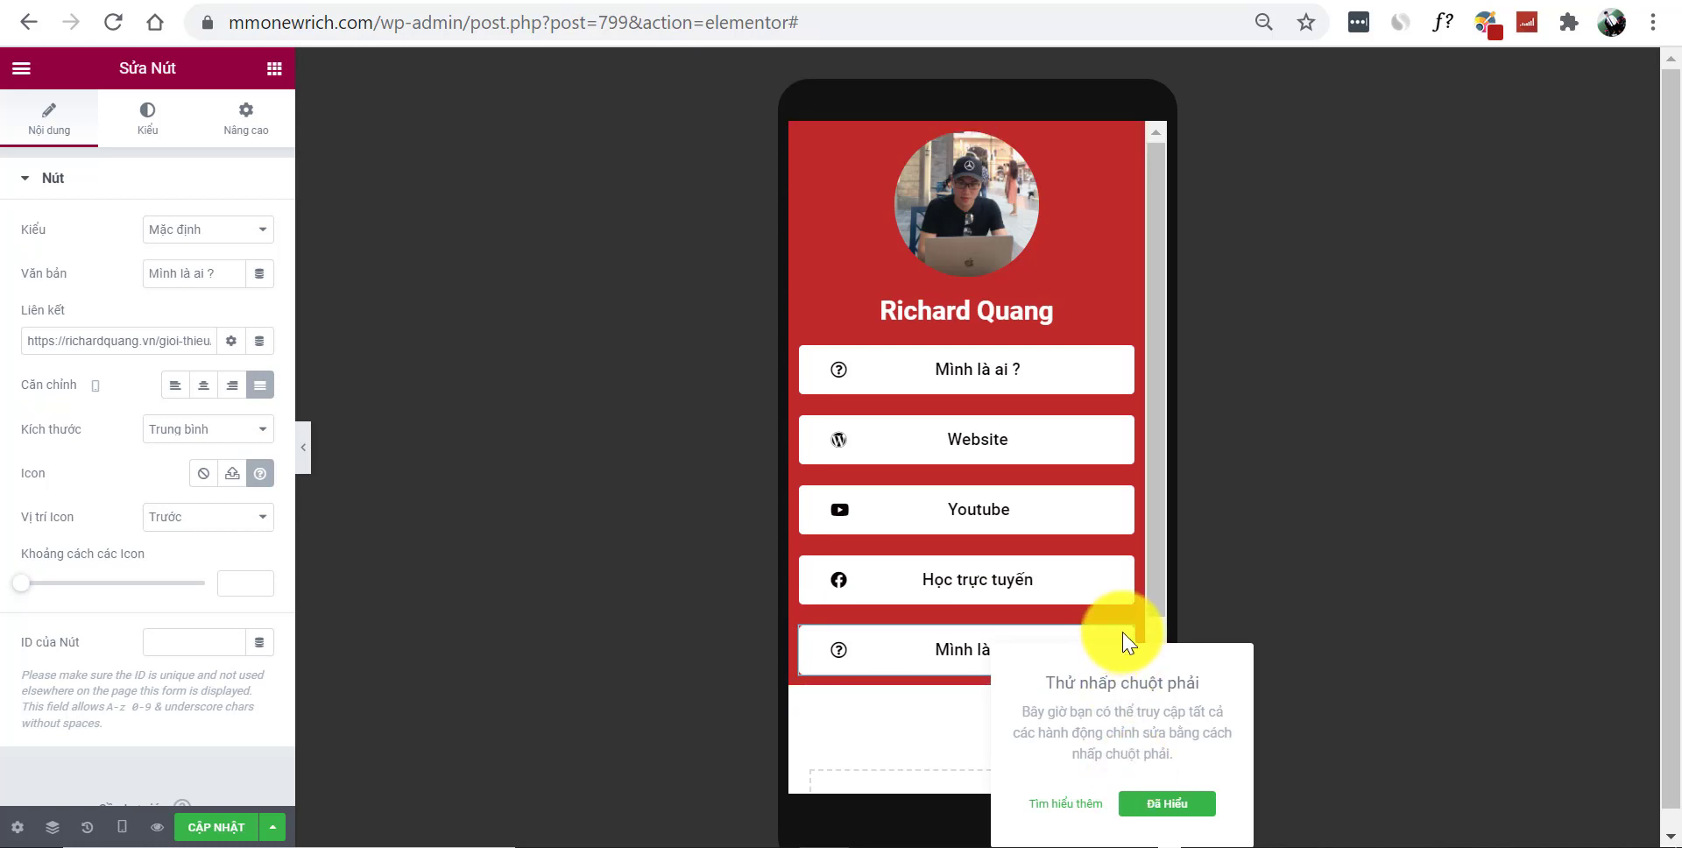
right_click(889, 656)
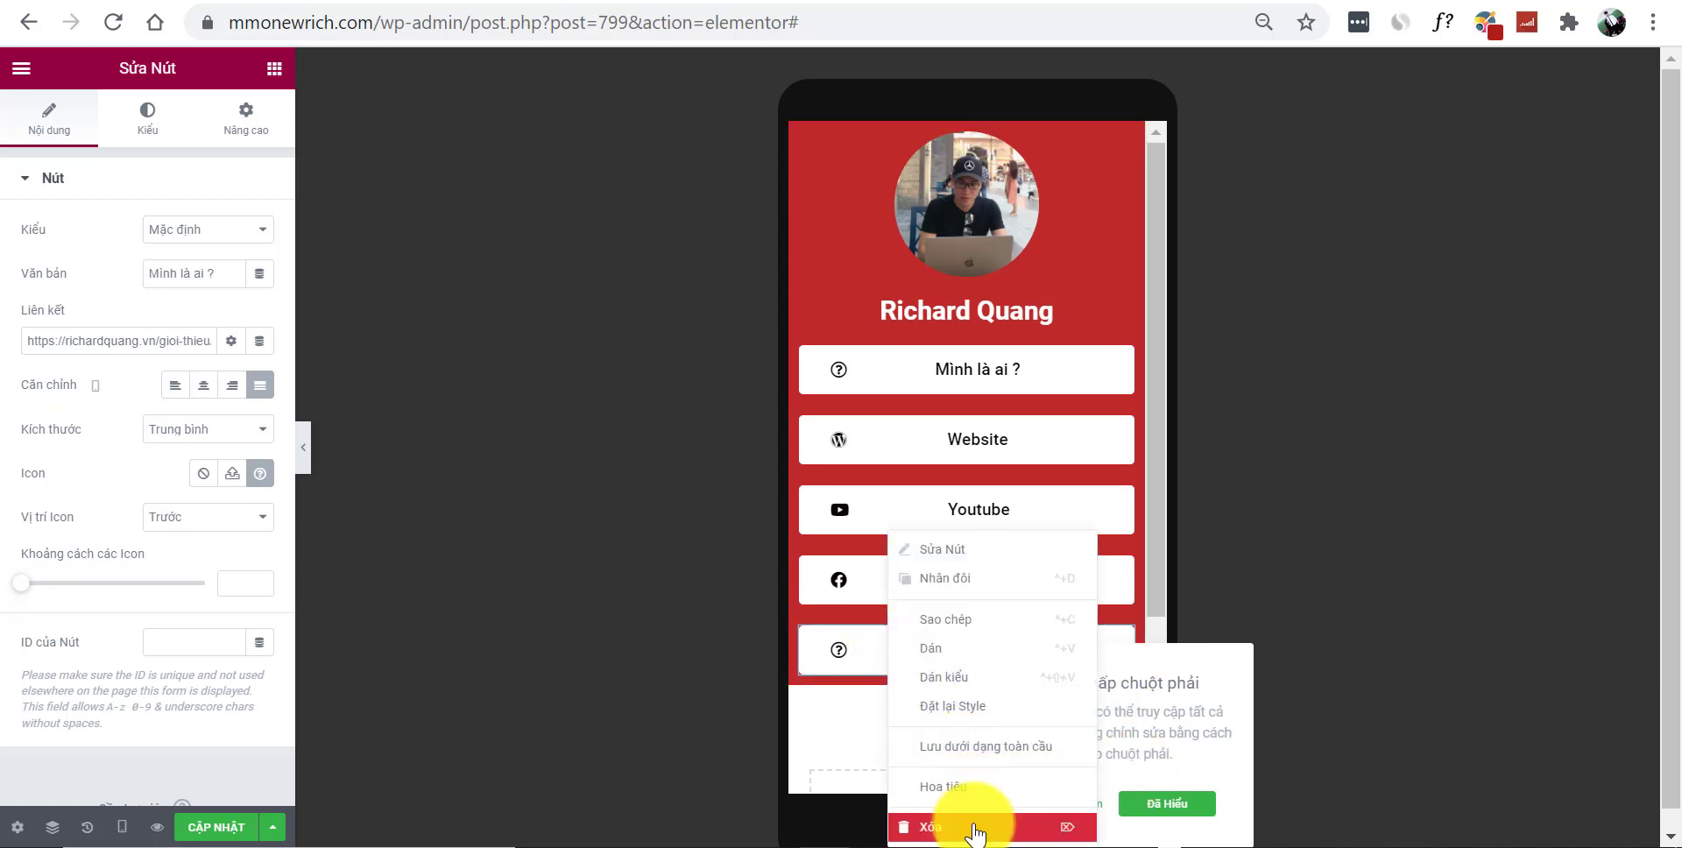
click(964, 826)
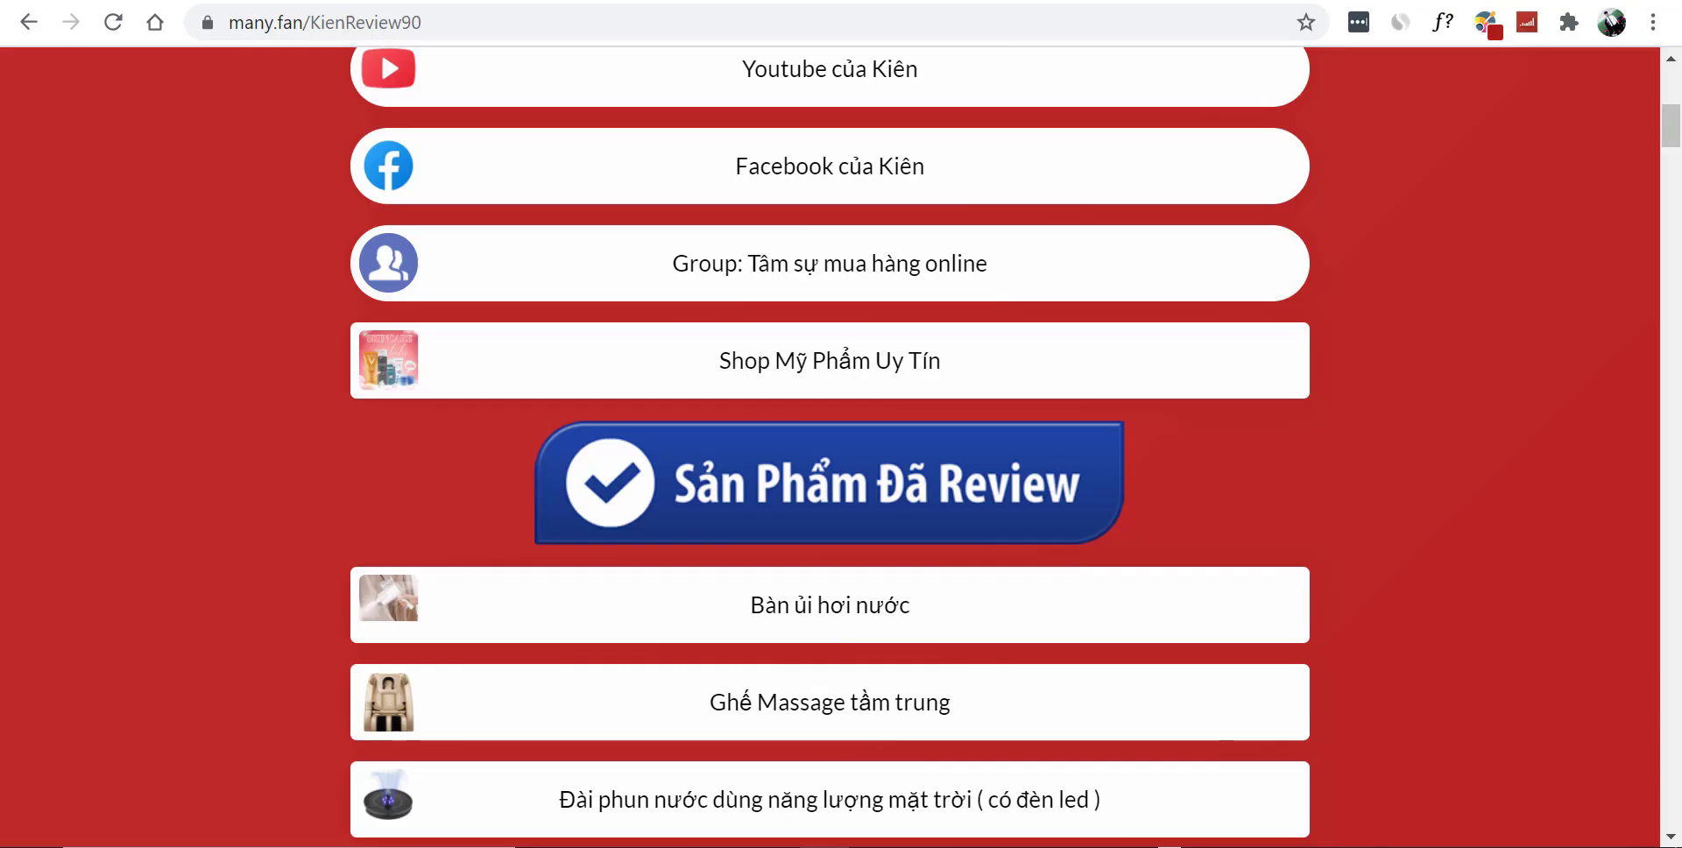
scroll(1664, 394, down, 10)
scroll(1664, 324, down, 10)
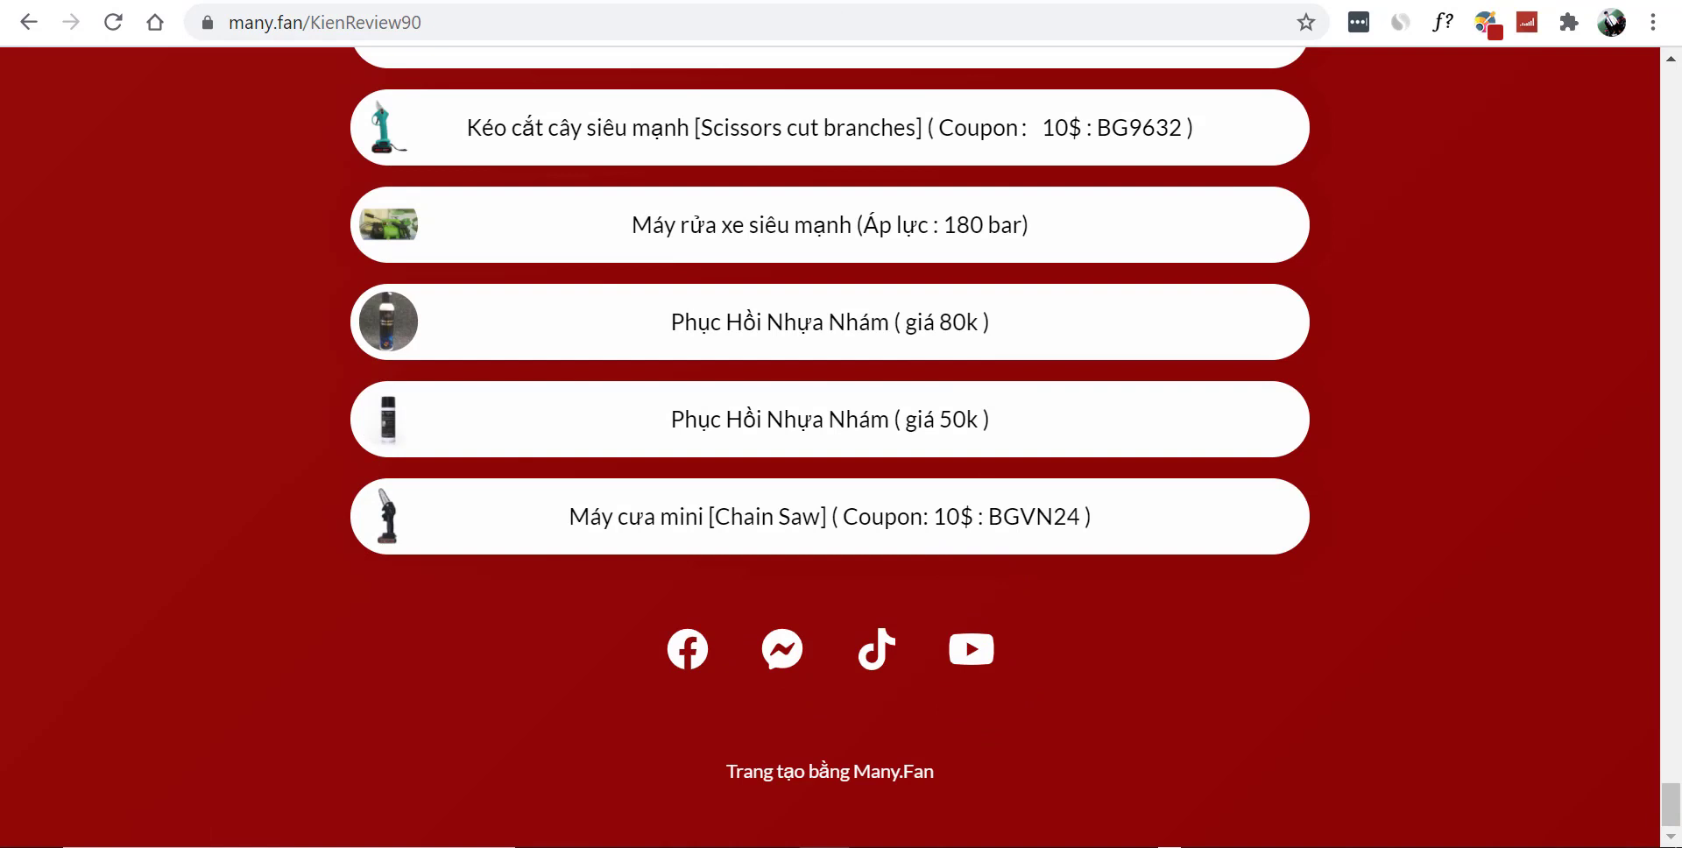
click(775, 2)
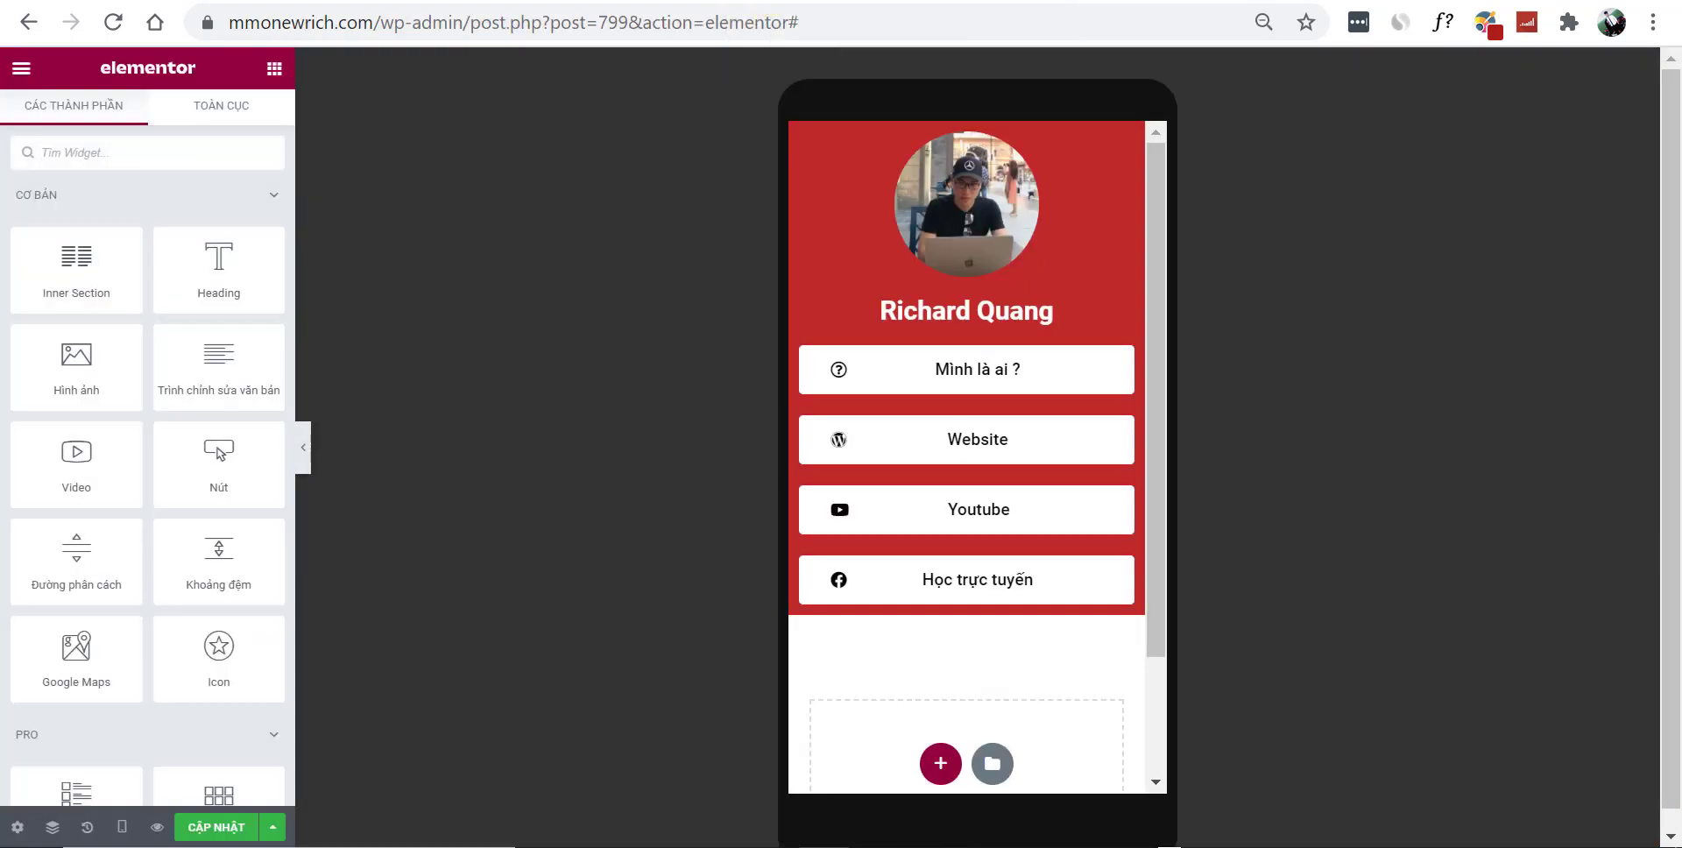
Search widgets for 'so' and place the social icons widget below 'Học trực tuyến'
click(181, 151)
text(so)
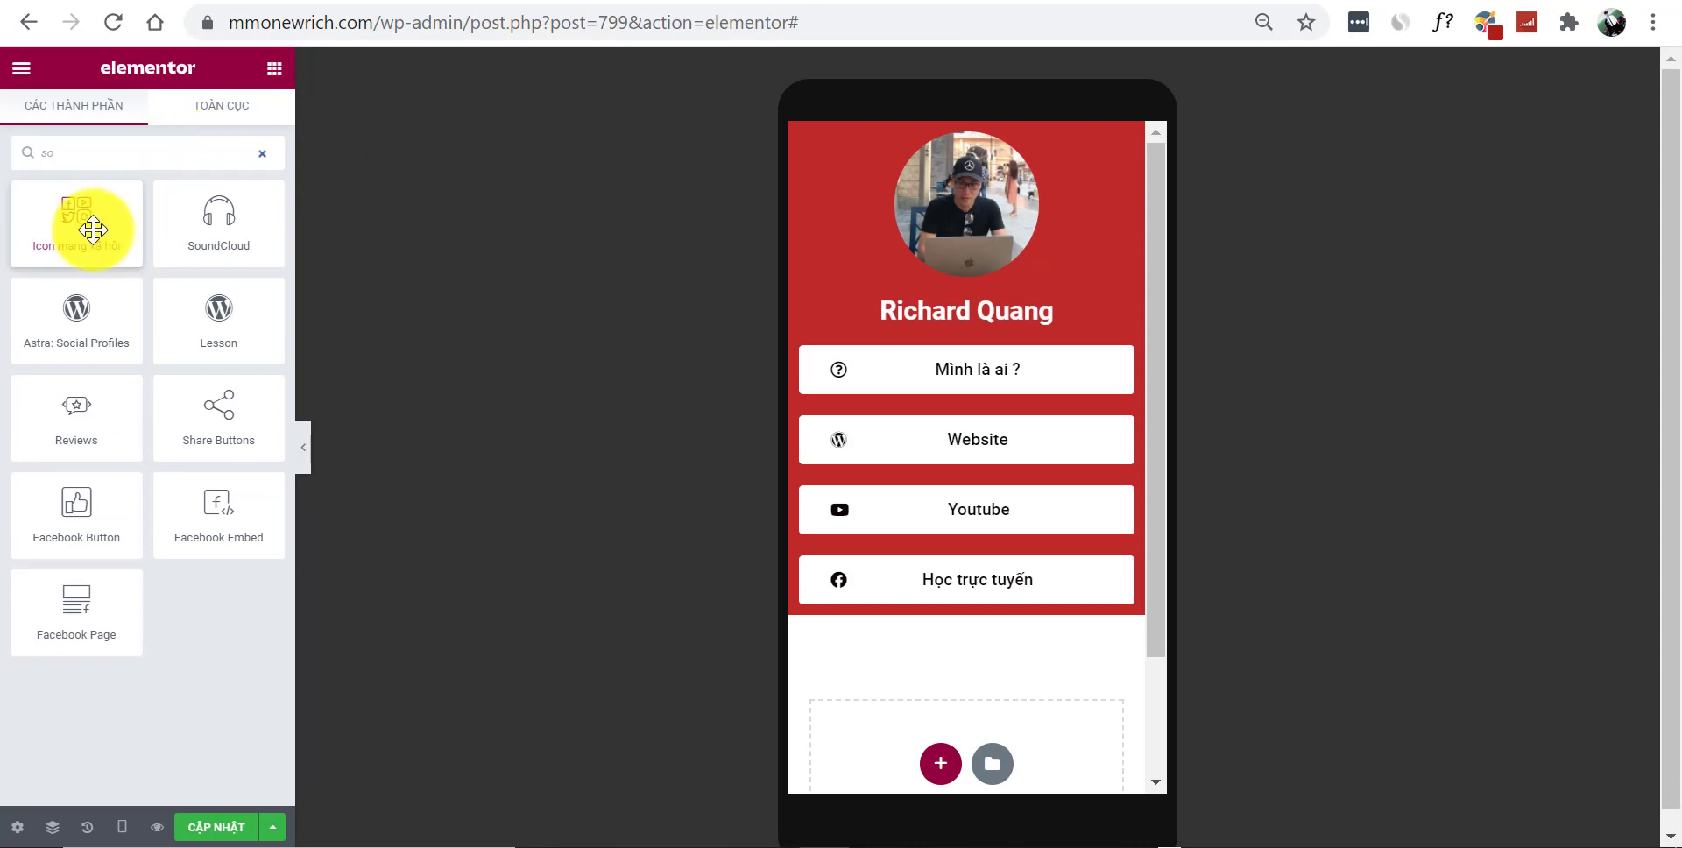
drag(93, 229, 981, 604)
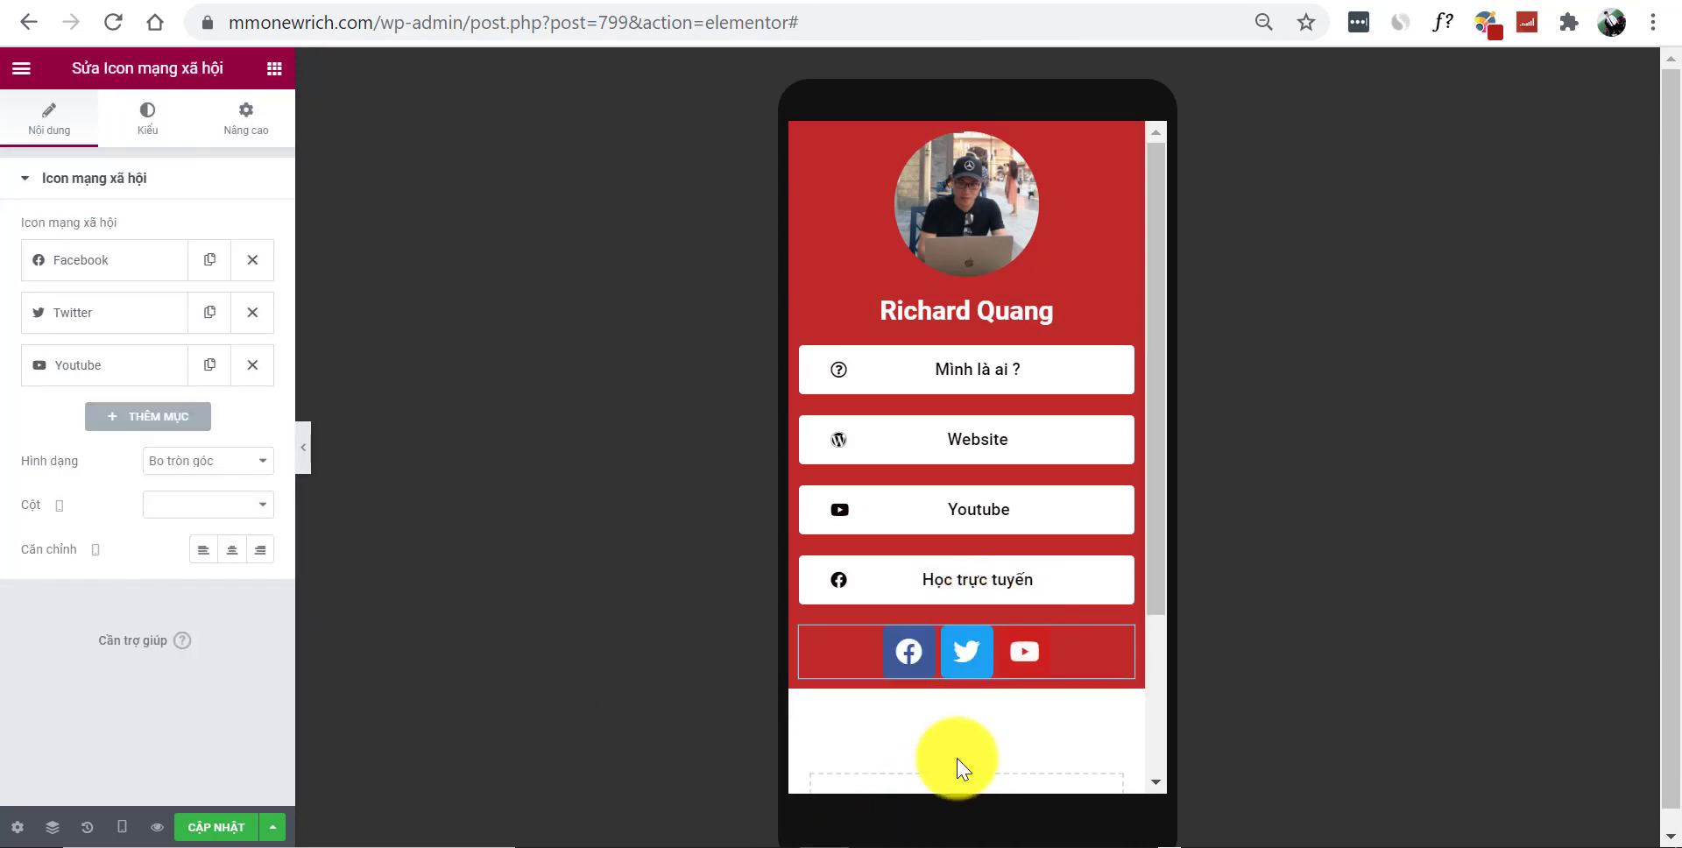
Replace the widget's Youtube icon with Vimeo and preview the result
click(92, 260)
click(92, 260)
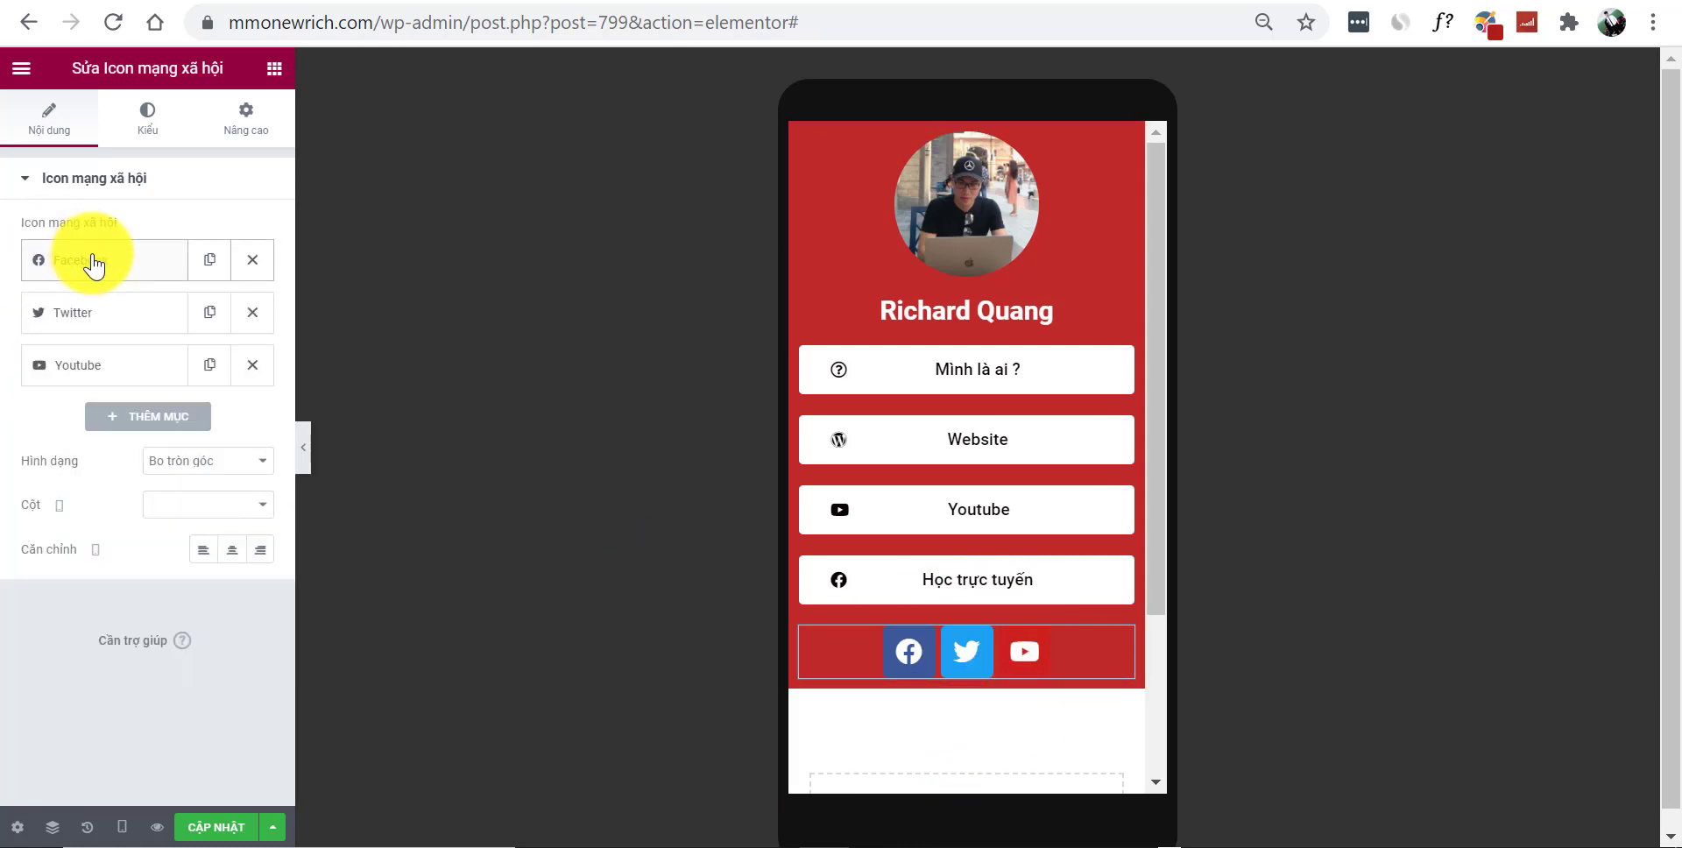
click(104, 368)
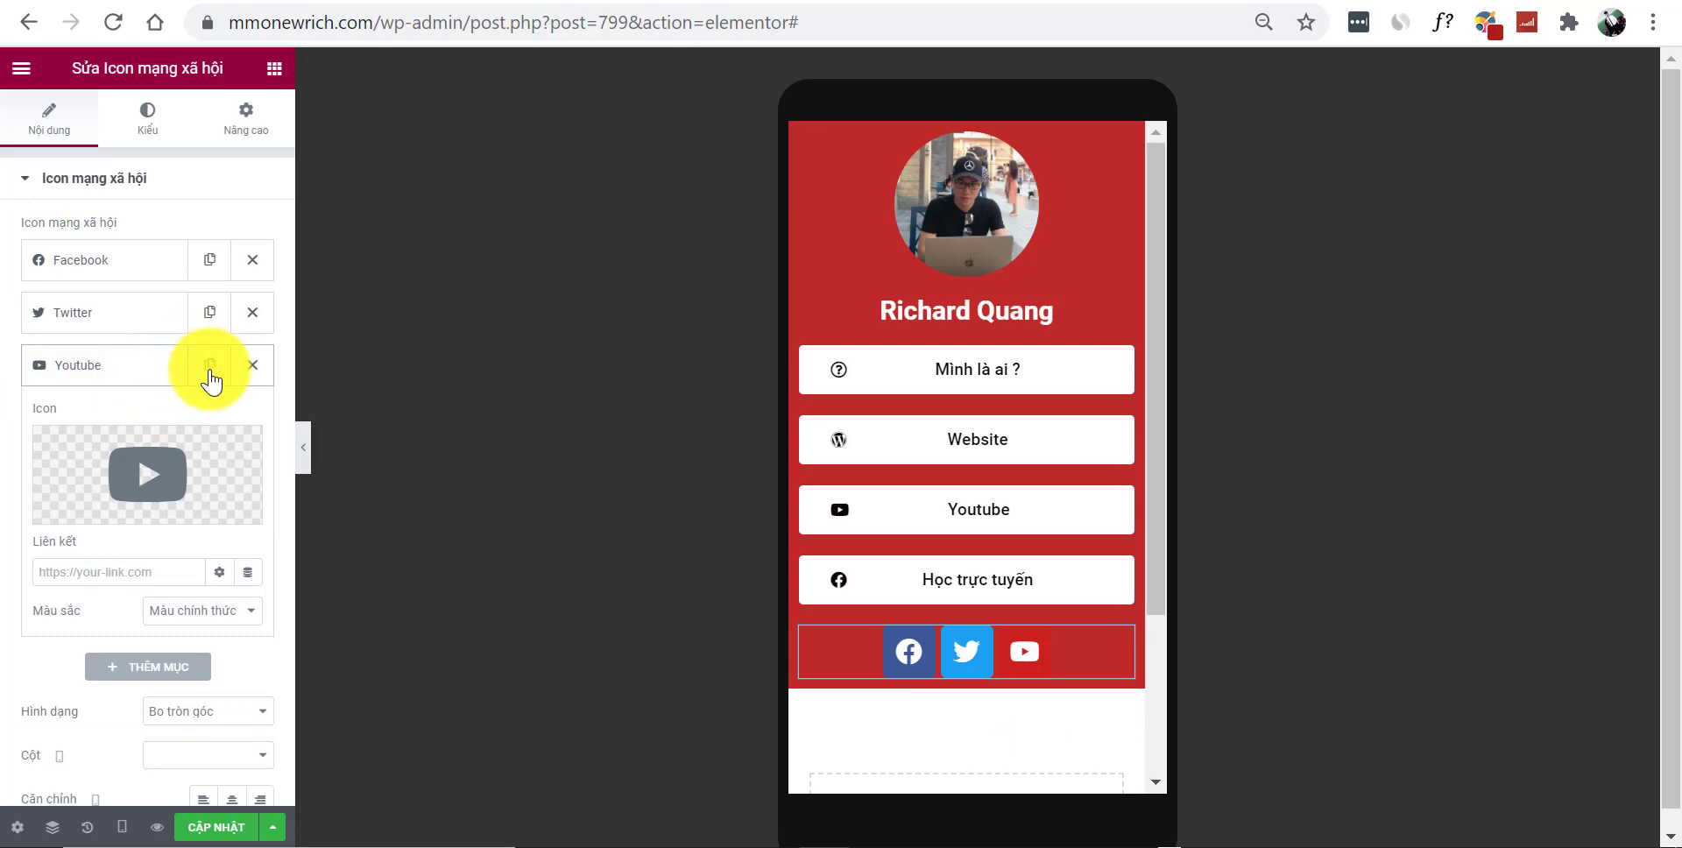
click(136, 480)
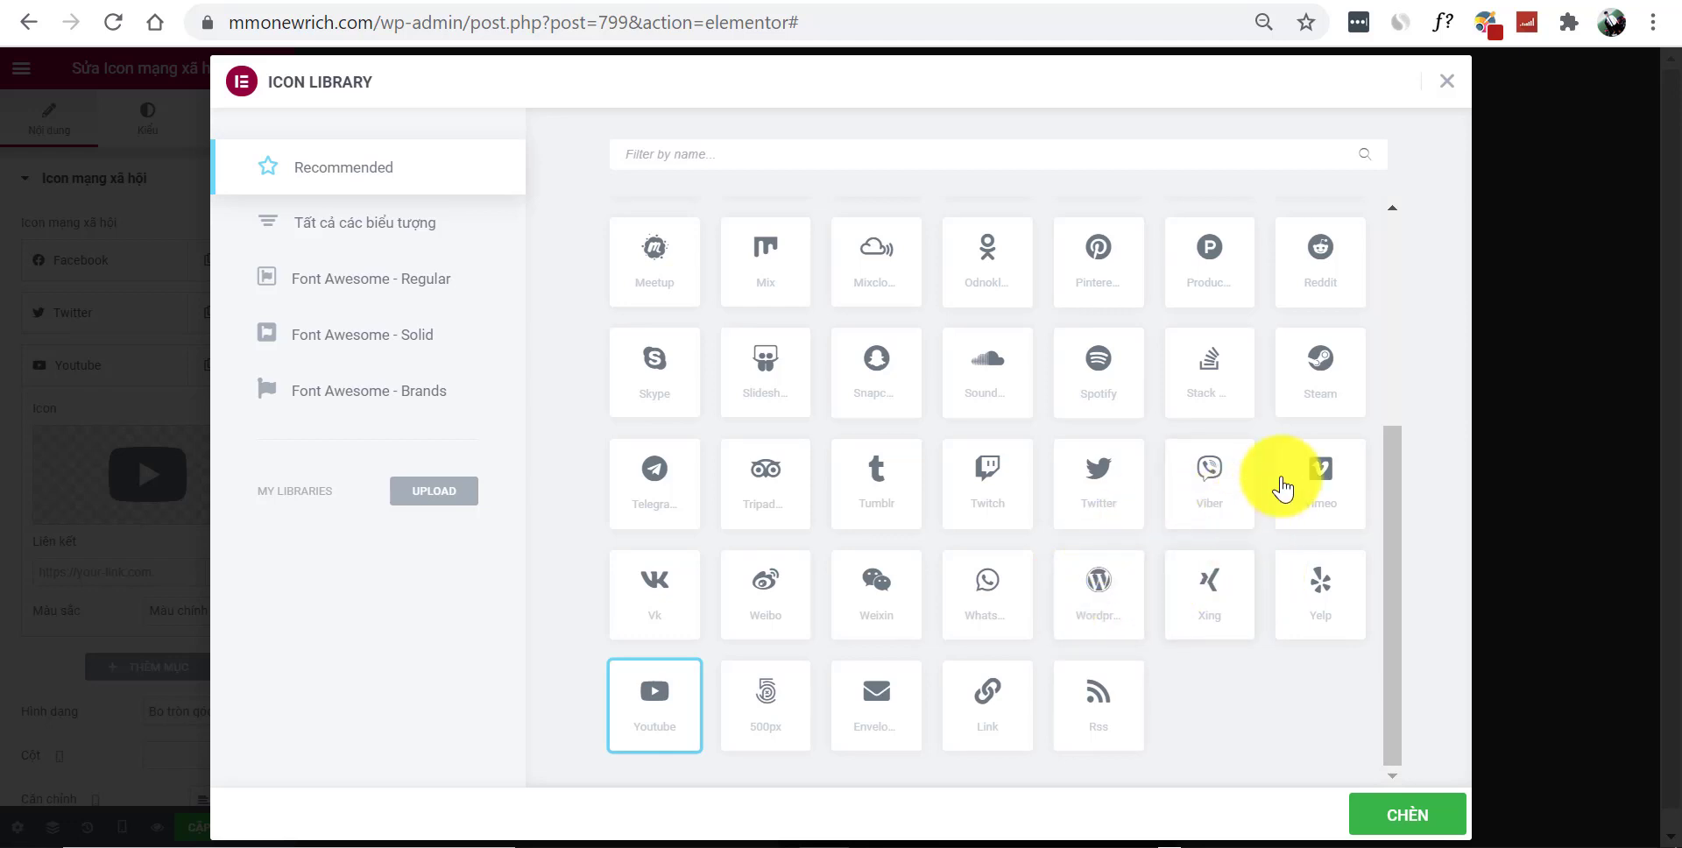
click(1437, 811)
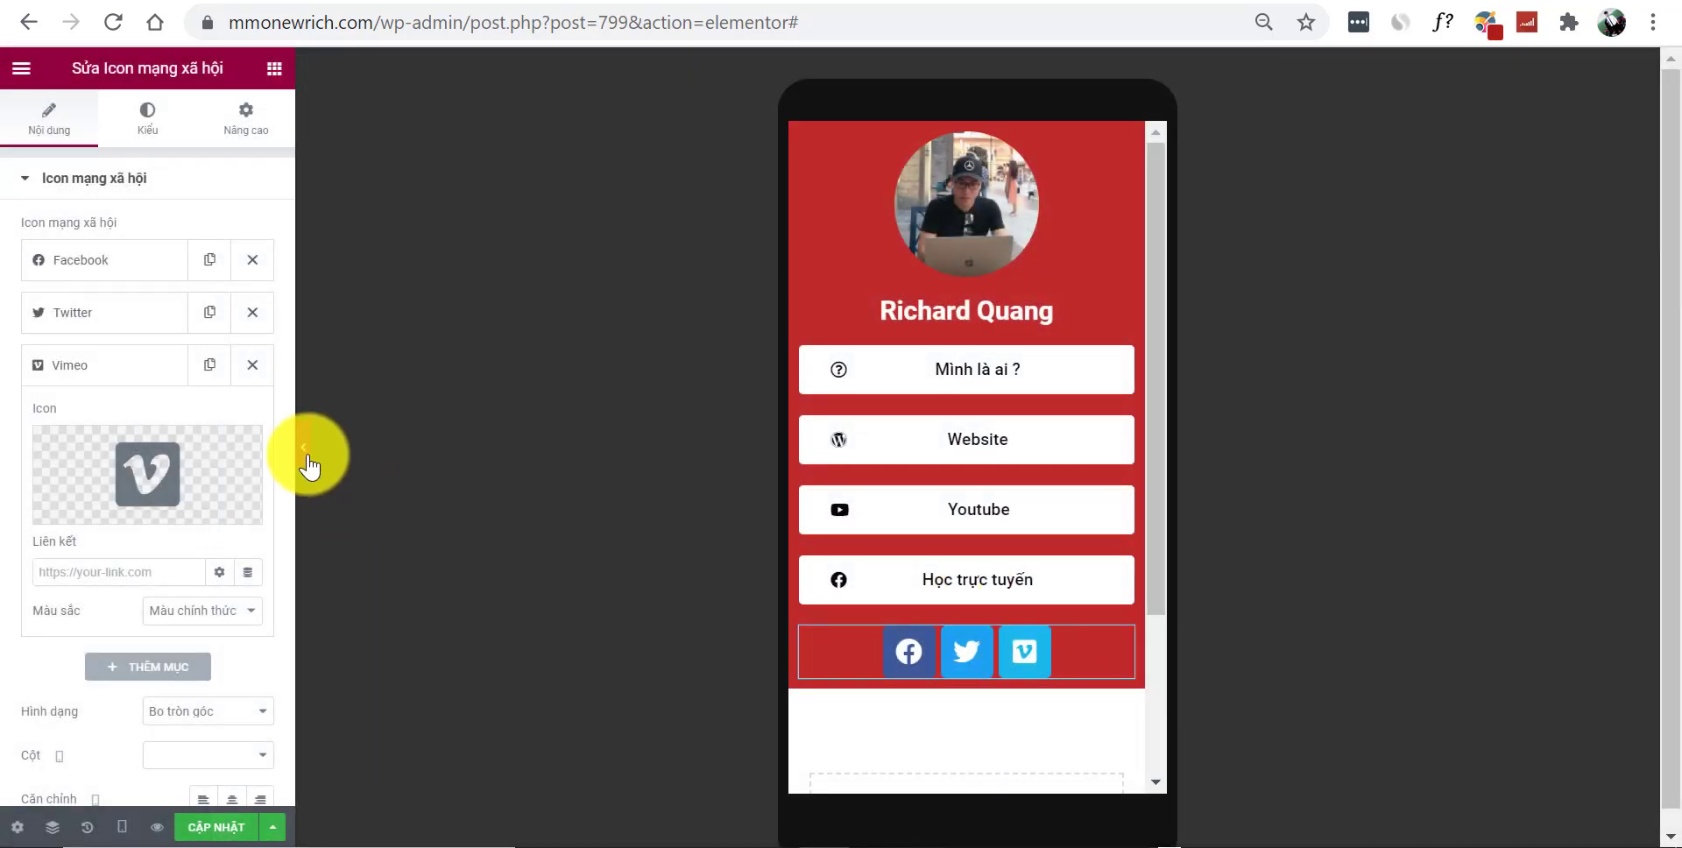
click(307, 457)
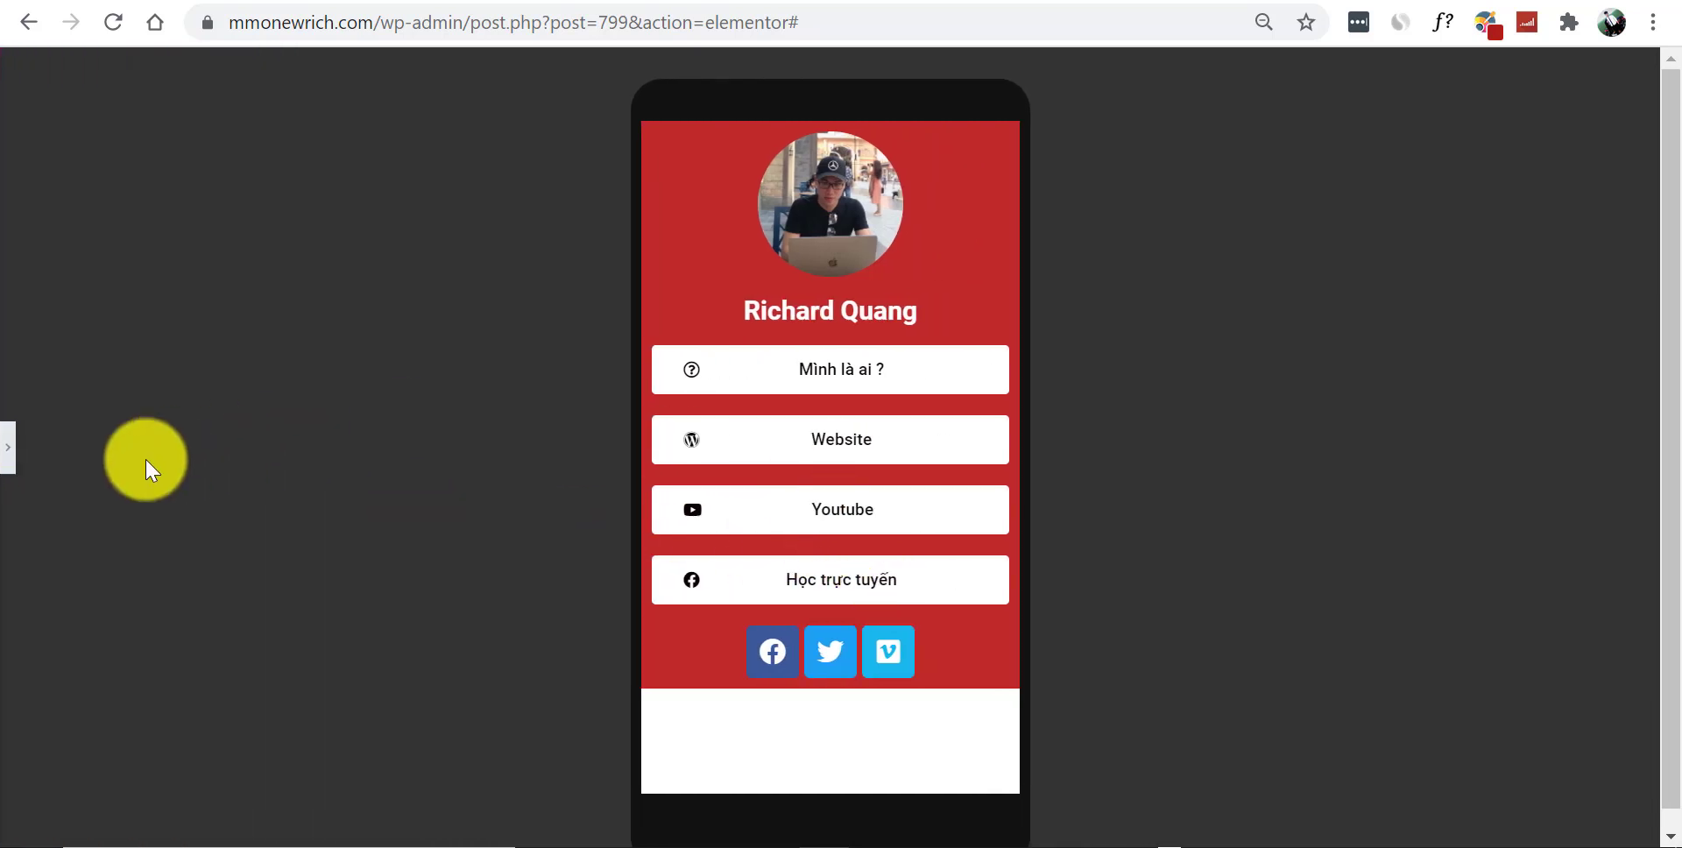
click(14, 460)
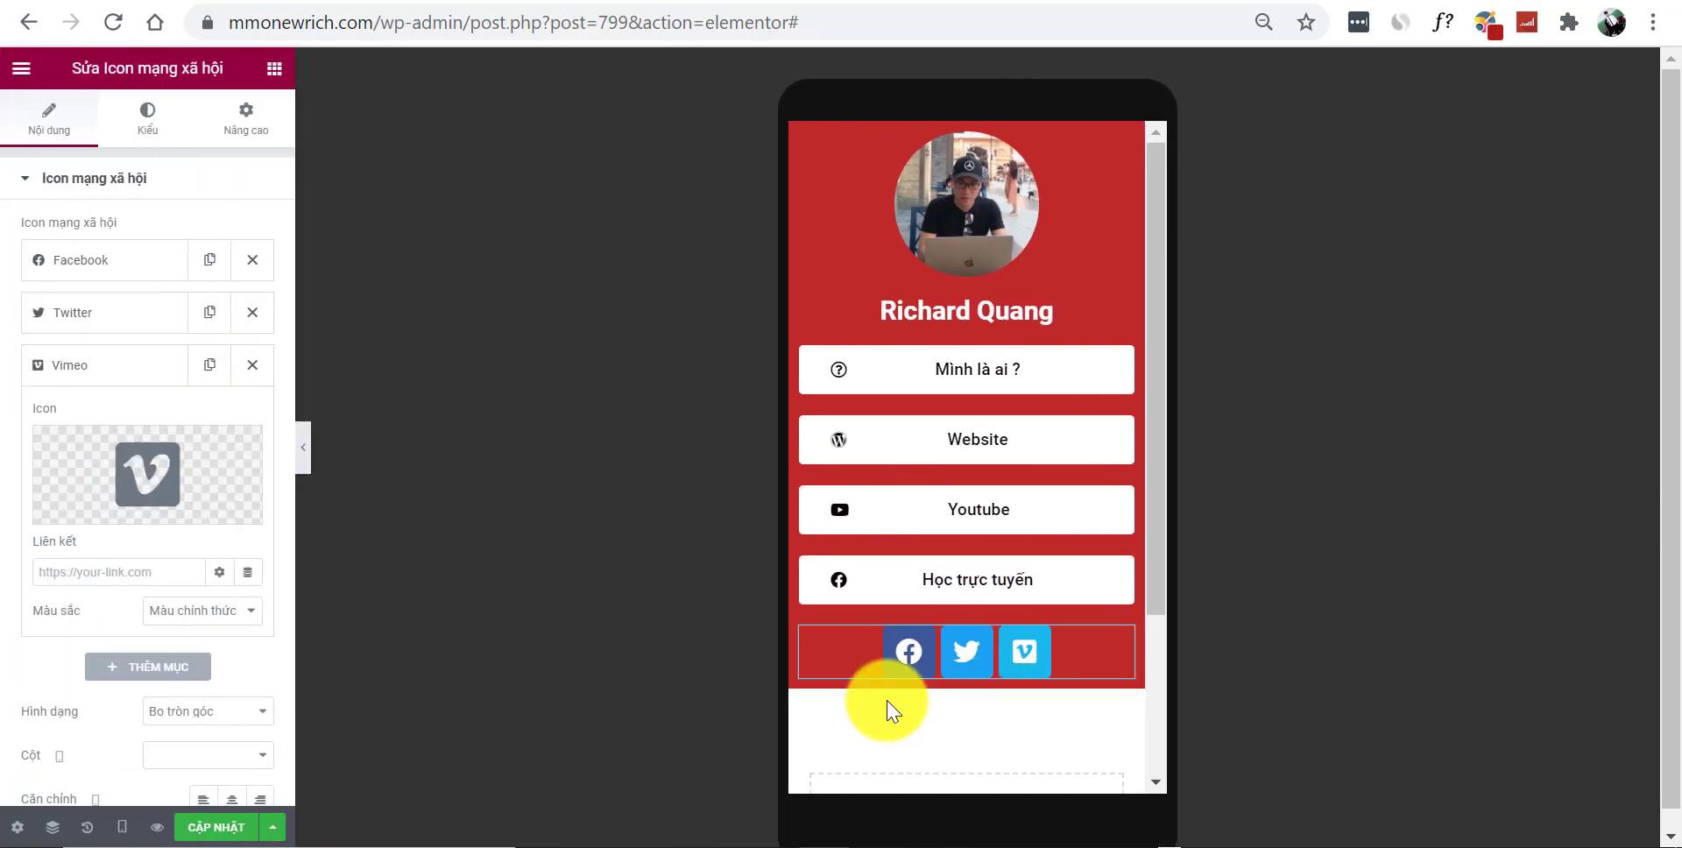
scroll(1073, 724, down, 2)
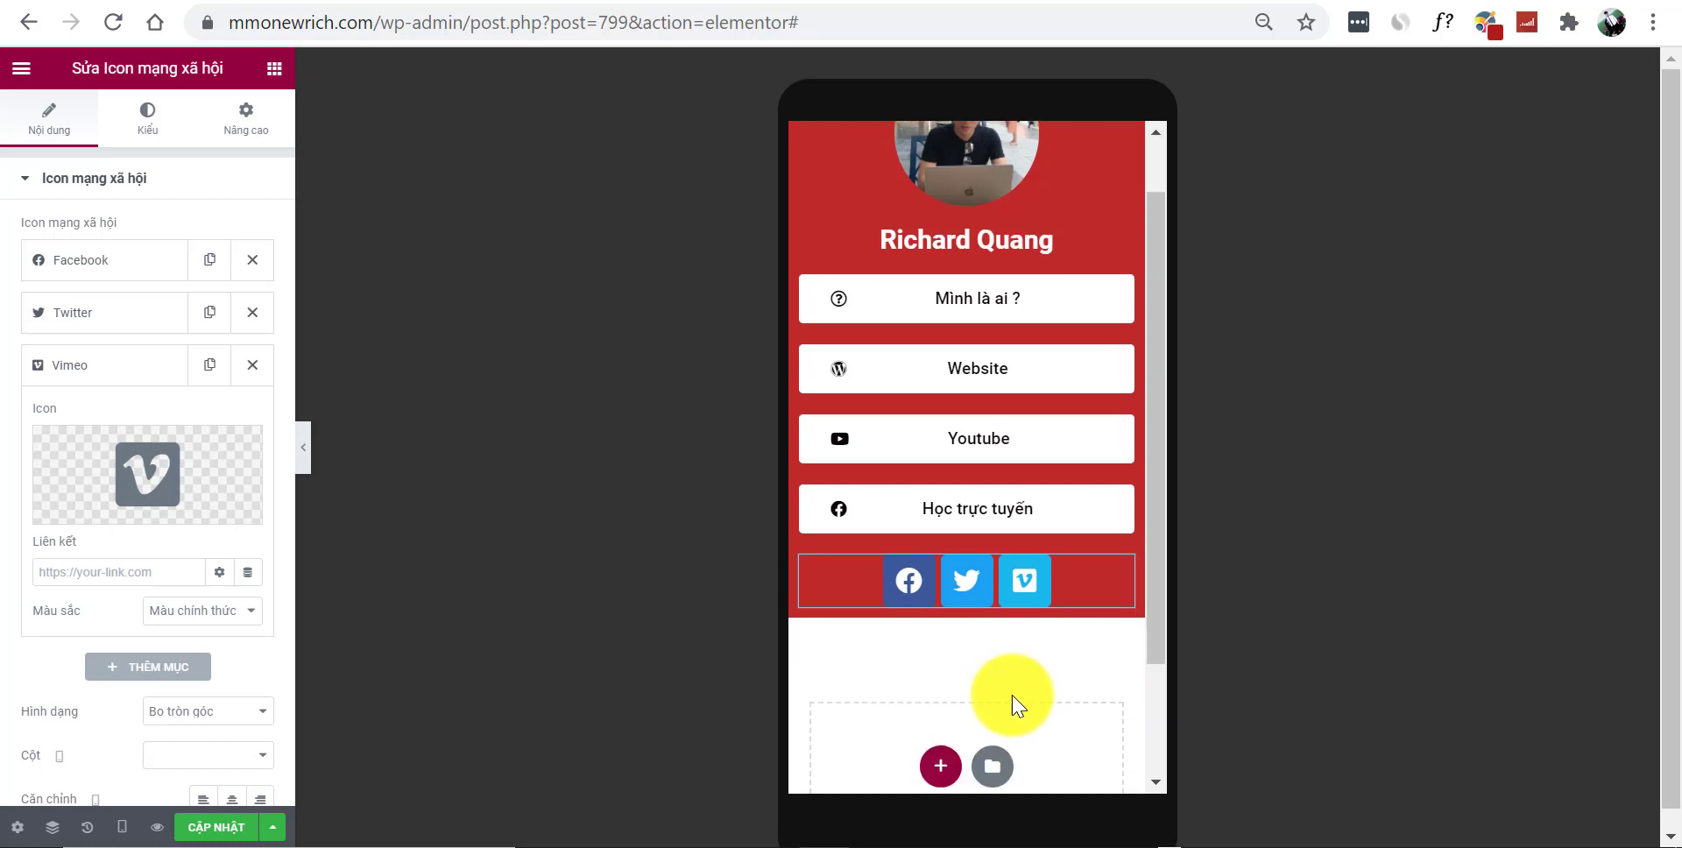
scroll(1014, 698, up, 2)
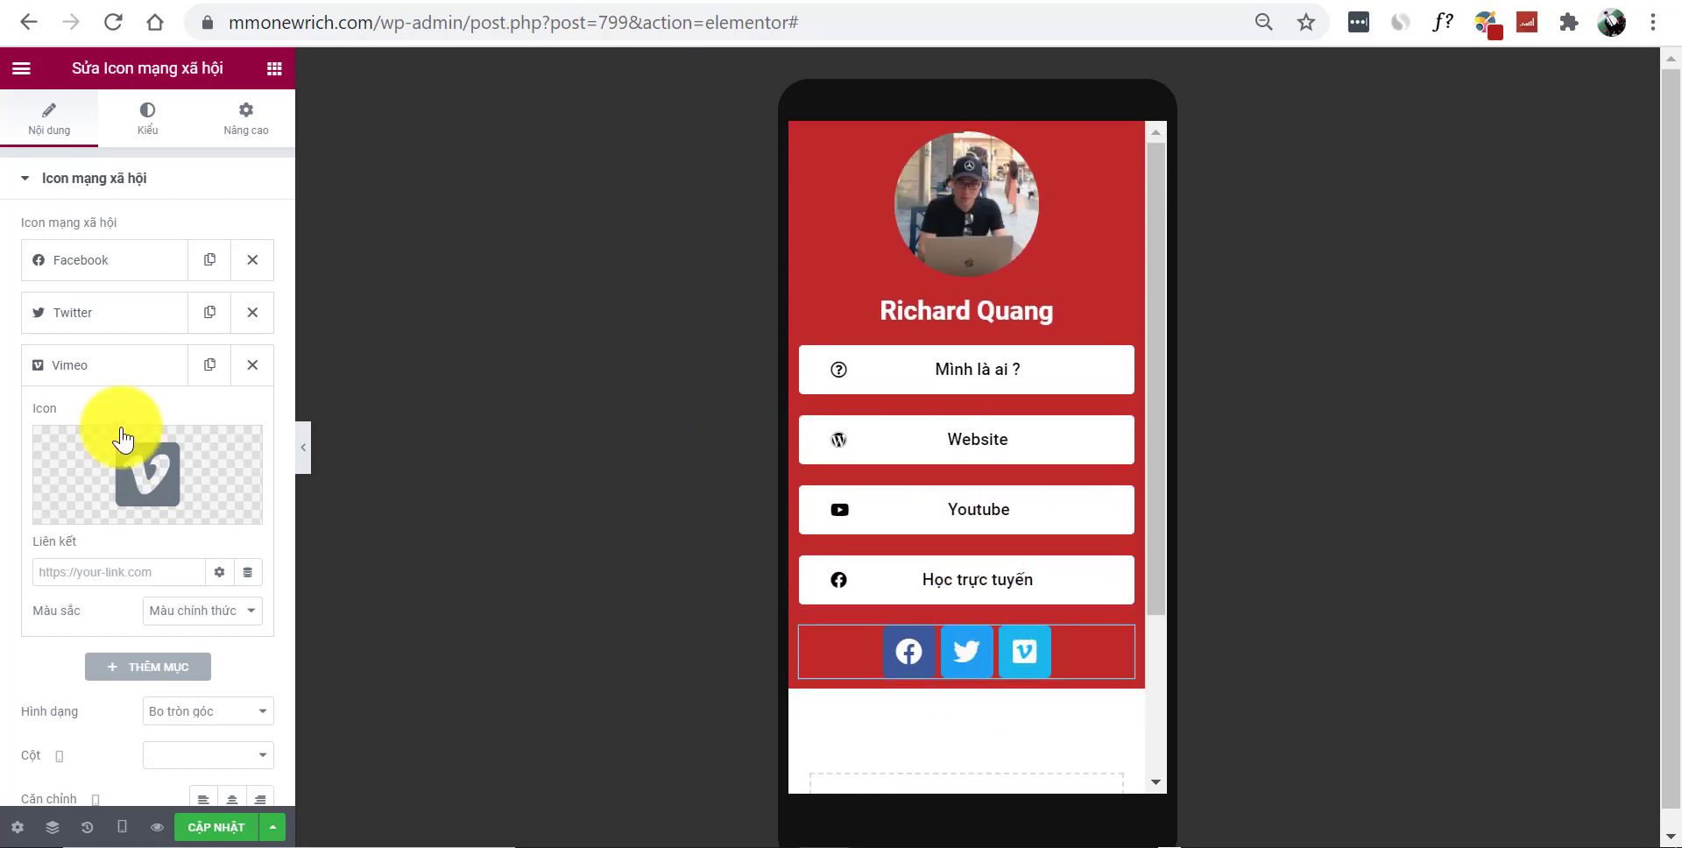
Drag a Khoảng đệm spacer widget below the social icons row and check the layout
click(274, 68)
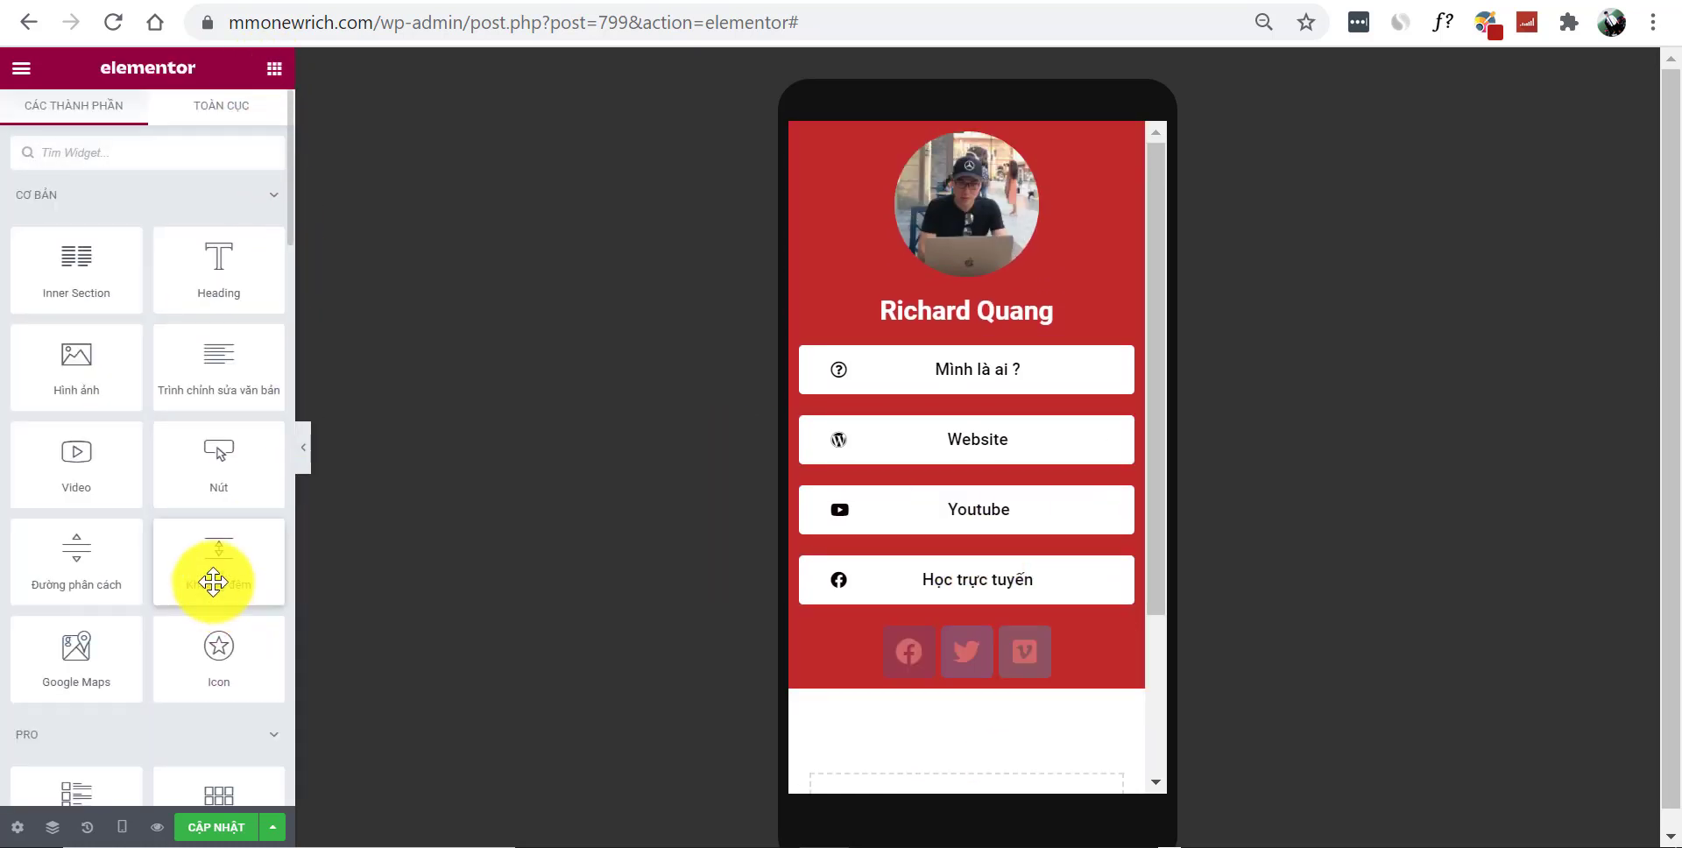
drag(214, 578, 956, 669)
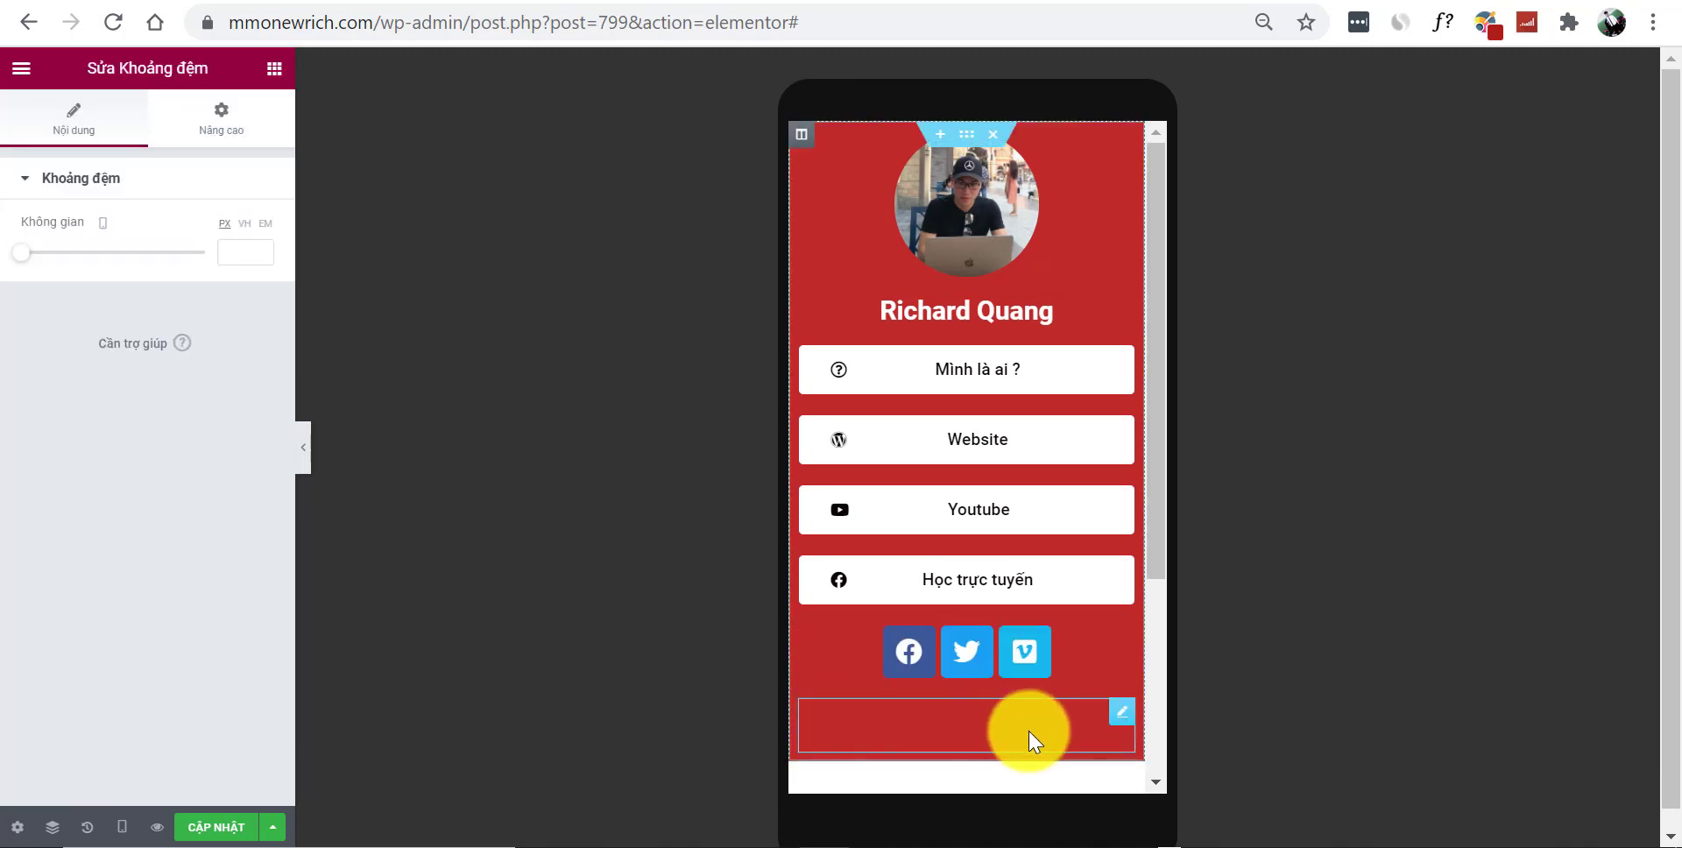
click(306, 446)
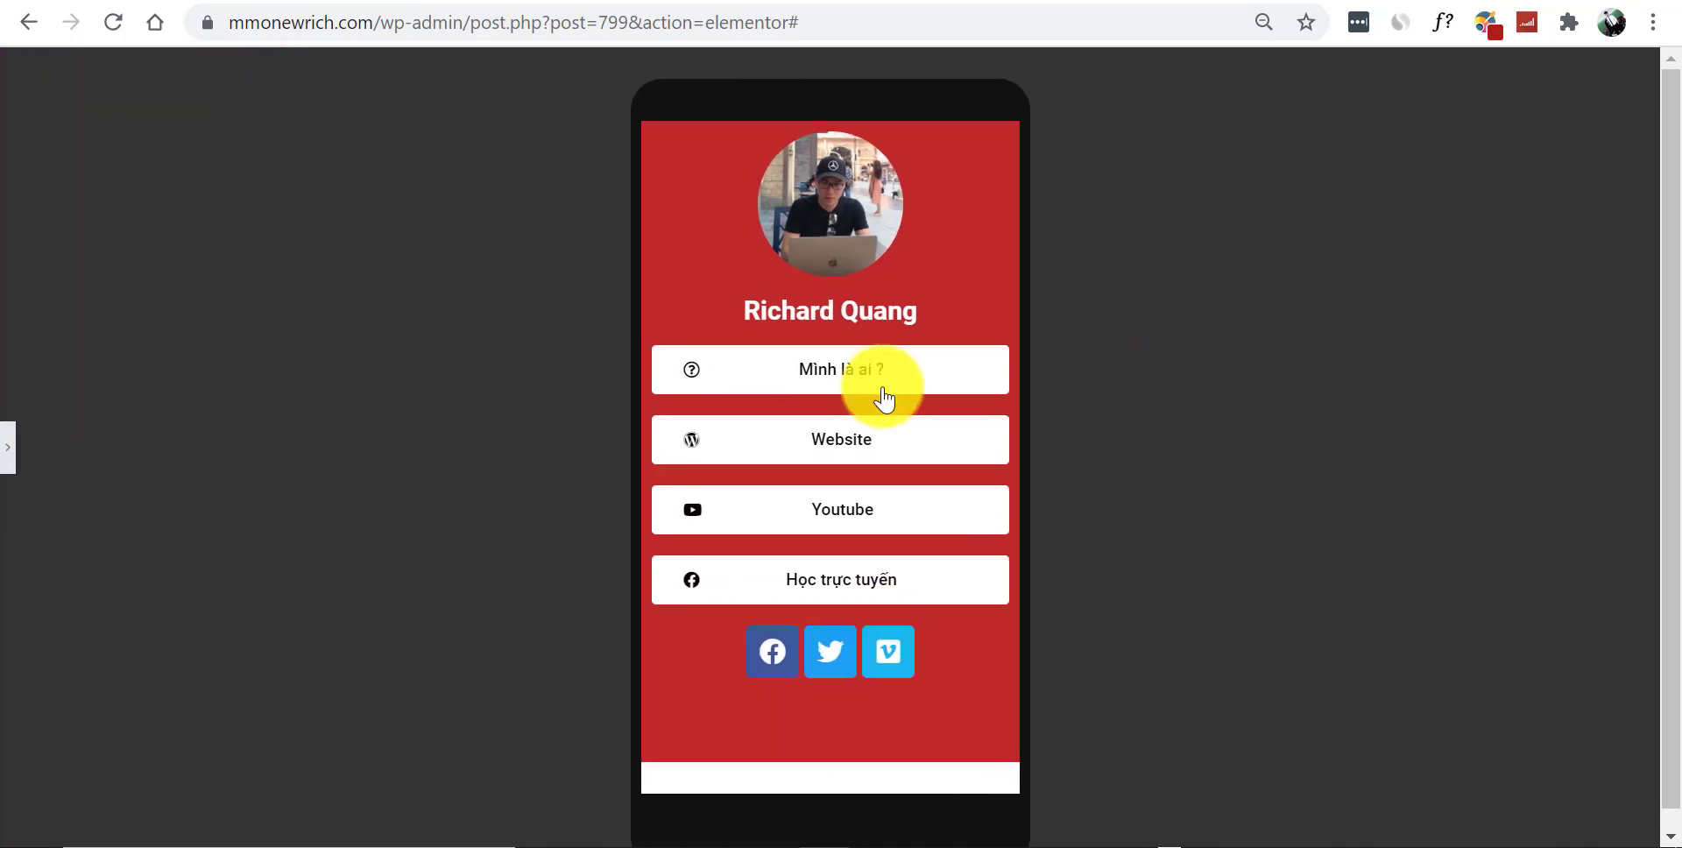
click(16, 454)
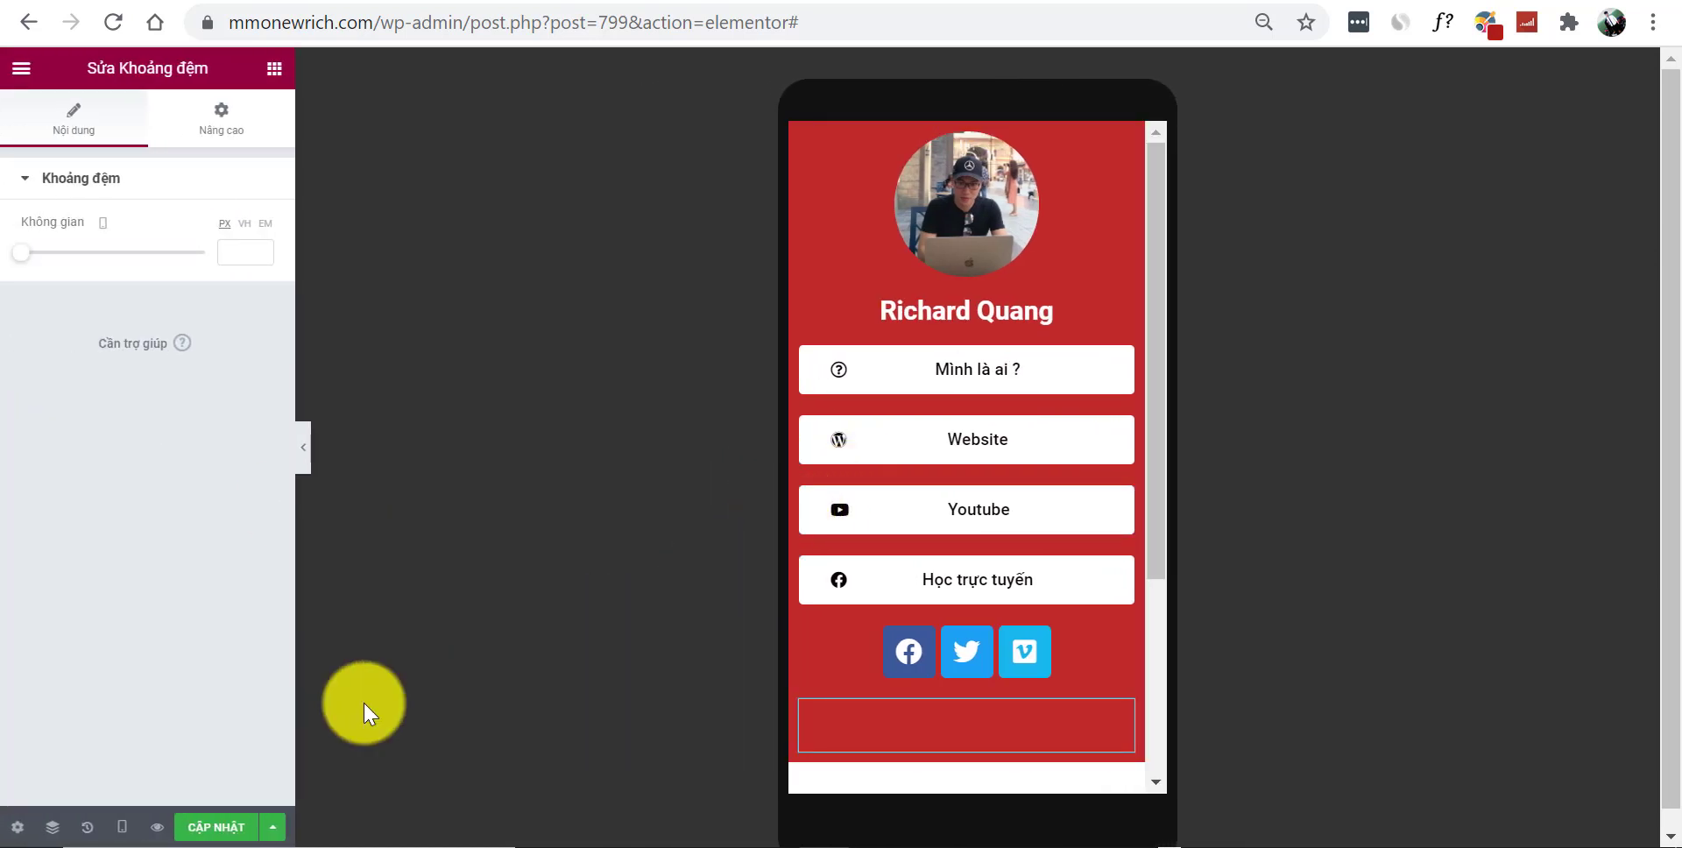
click(122, 827)
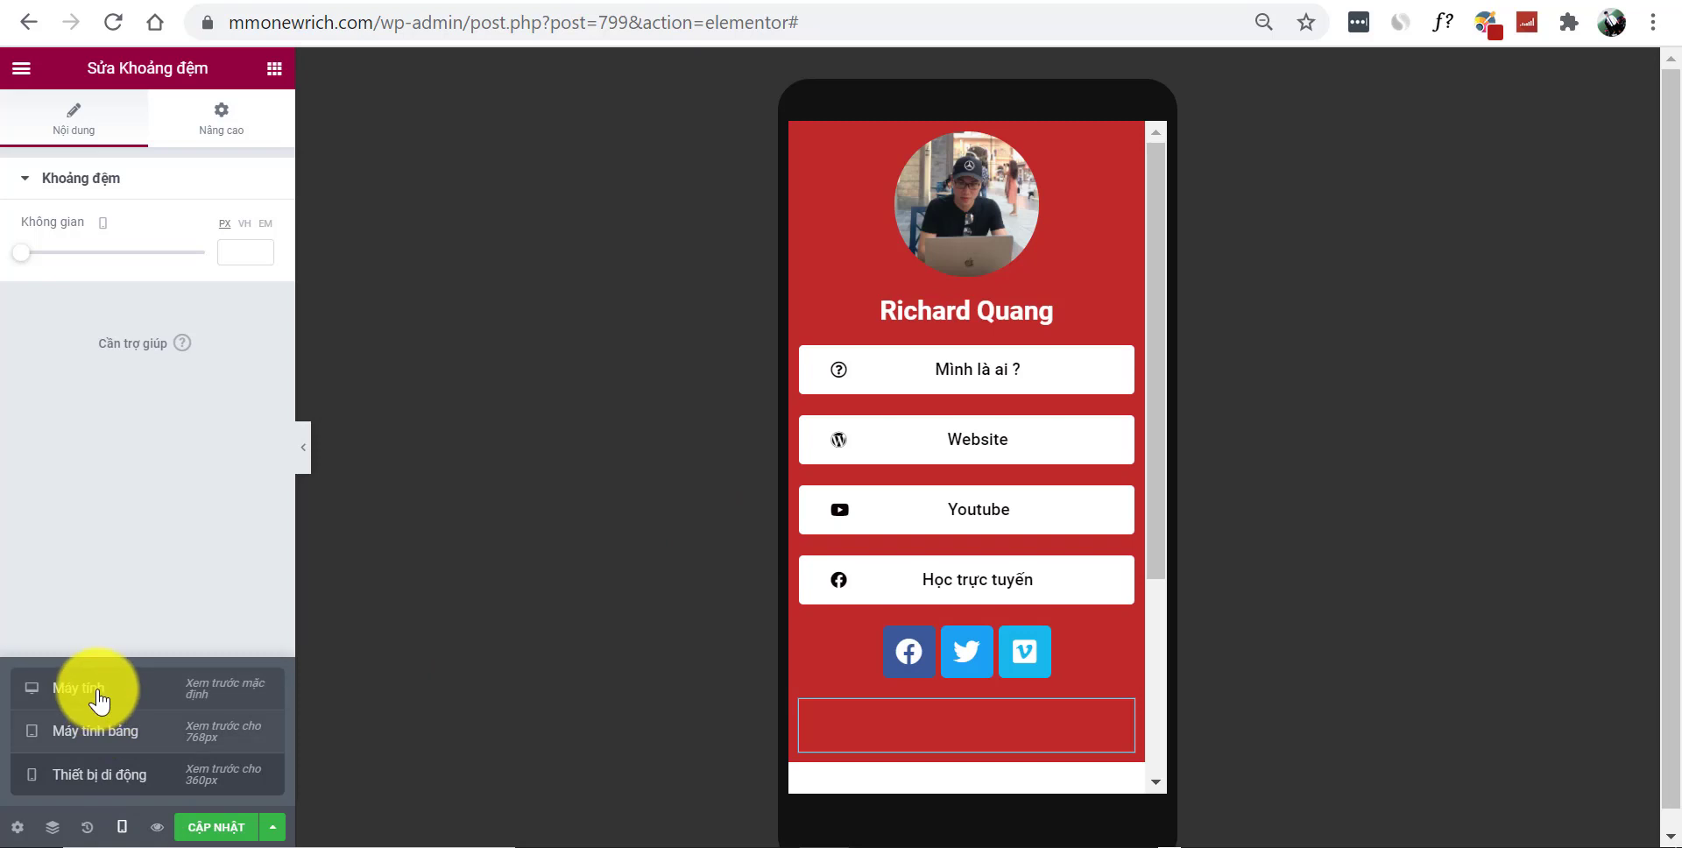
Center-align the Richard Quang heading and the 'Mình là ai ?' button
click(94, 687)
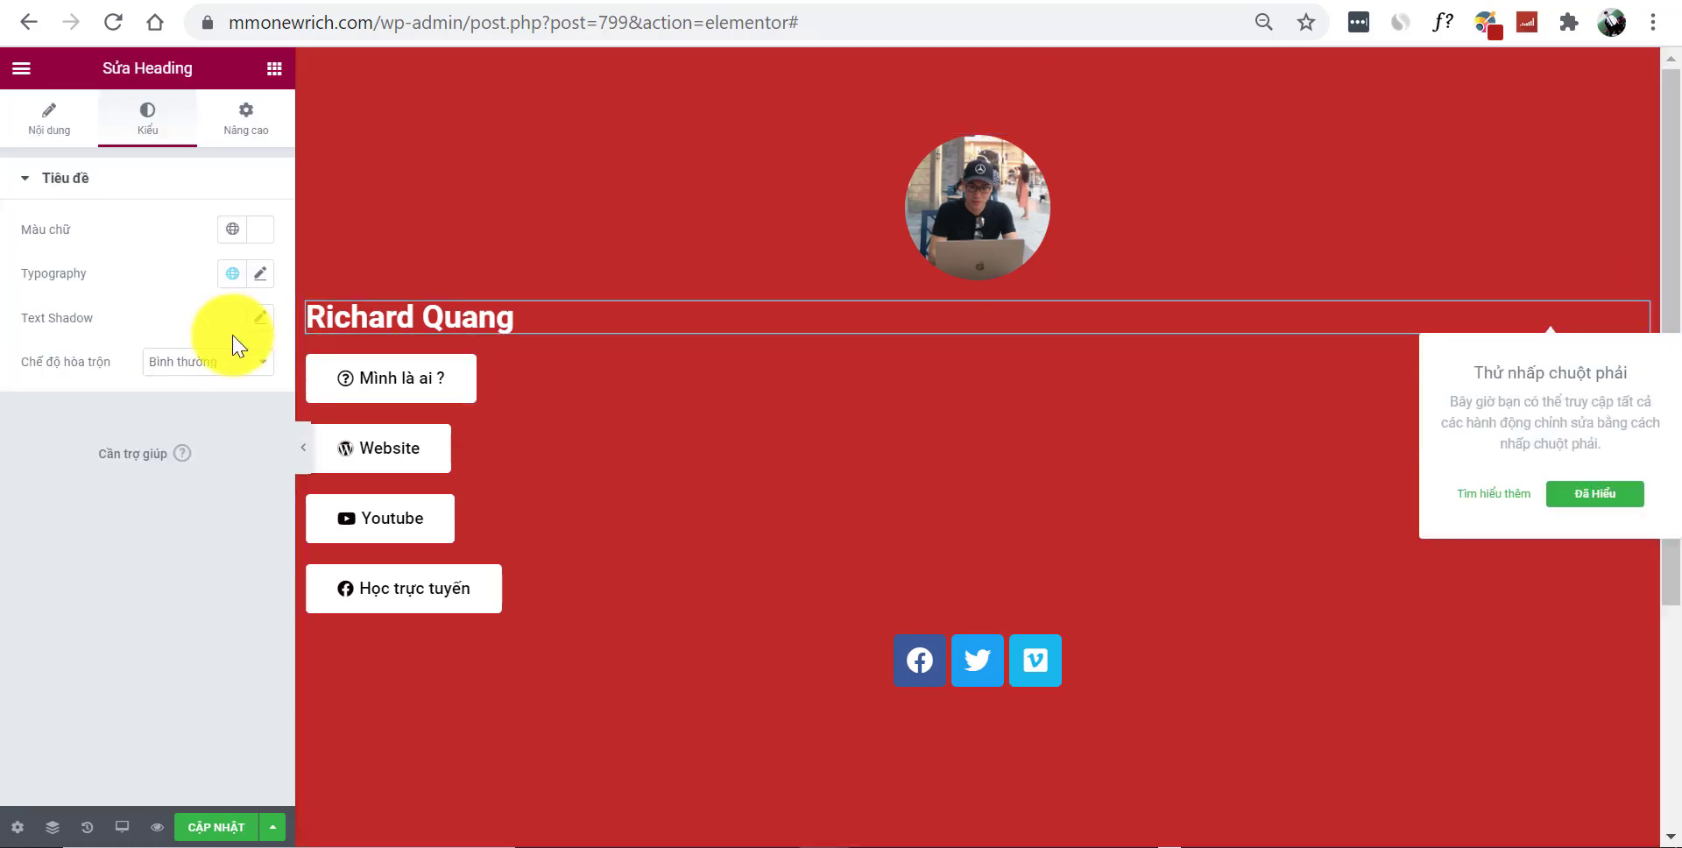
click(54, 116)
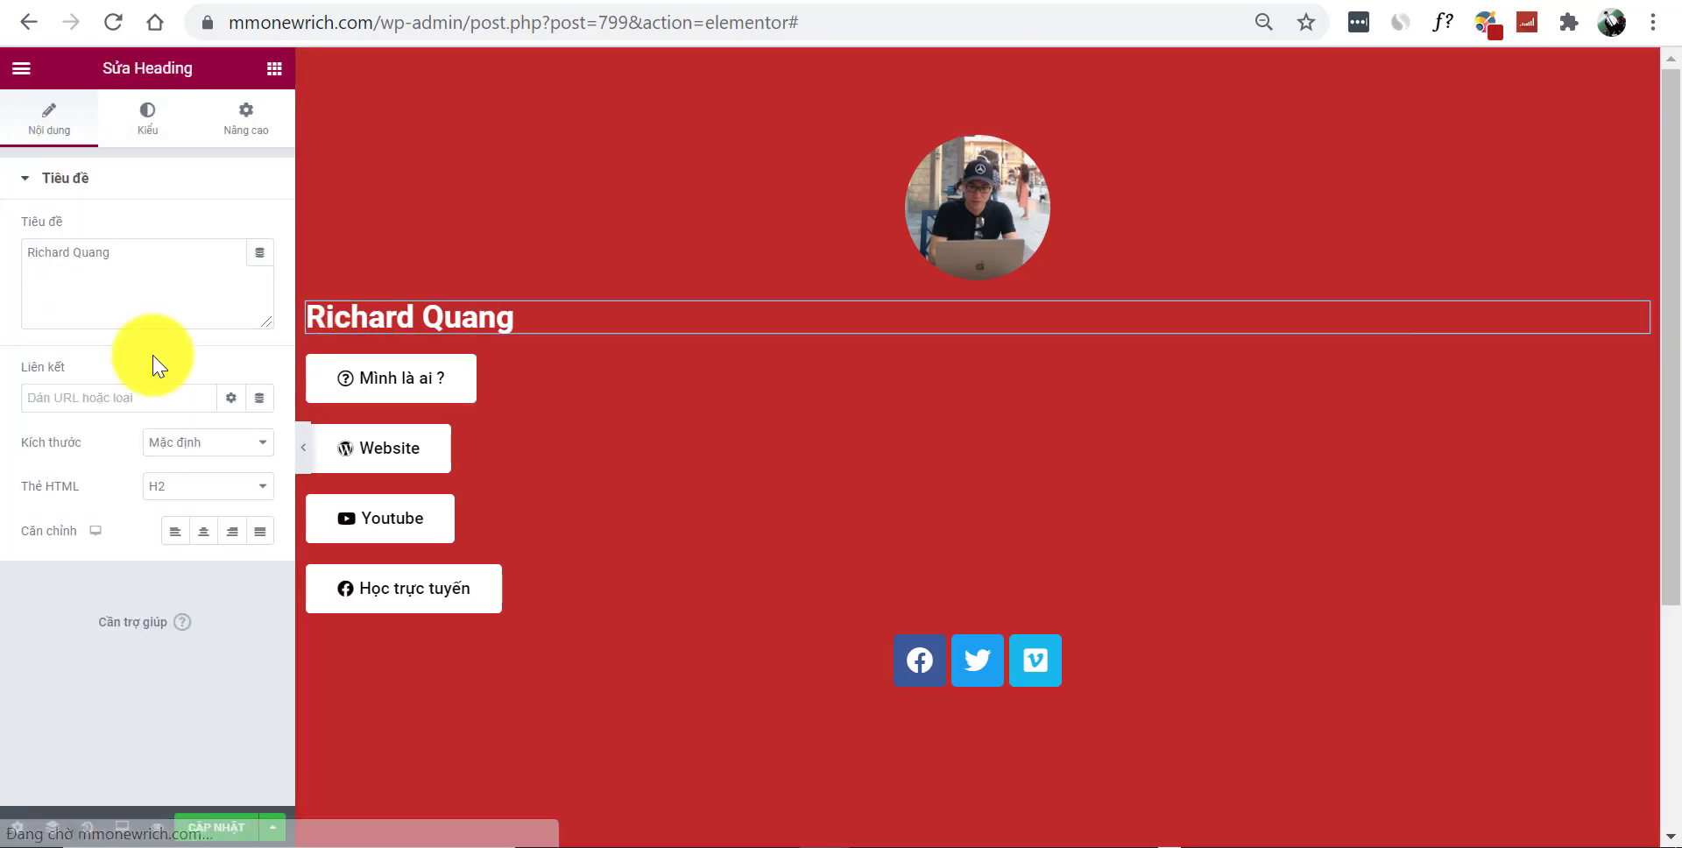
click(203, 531)
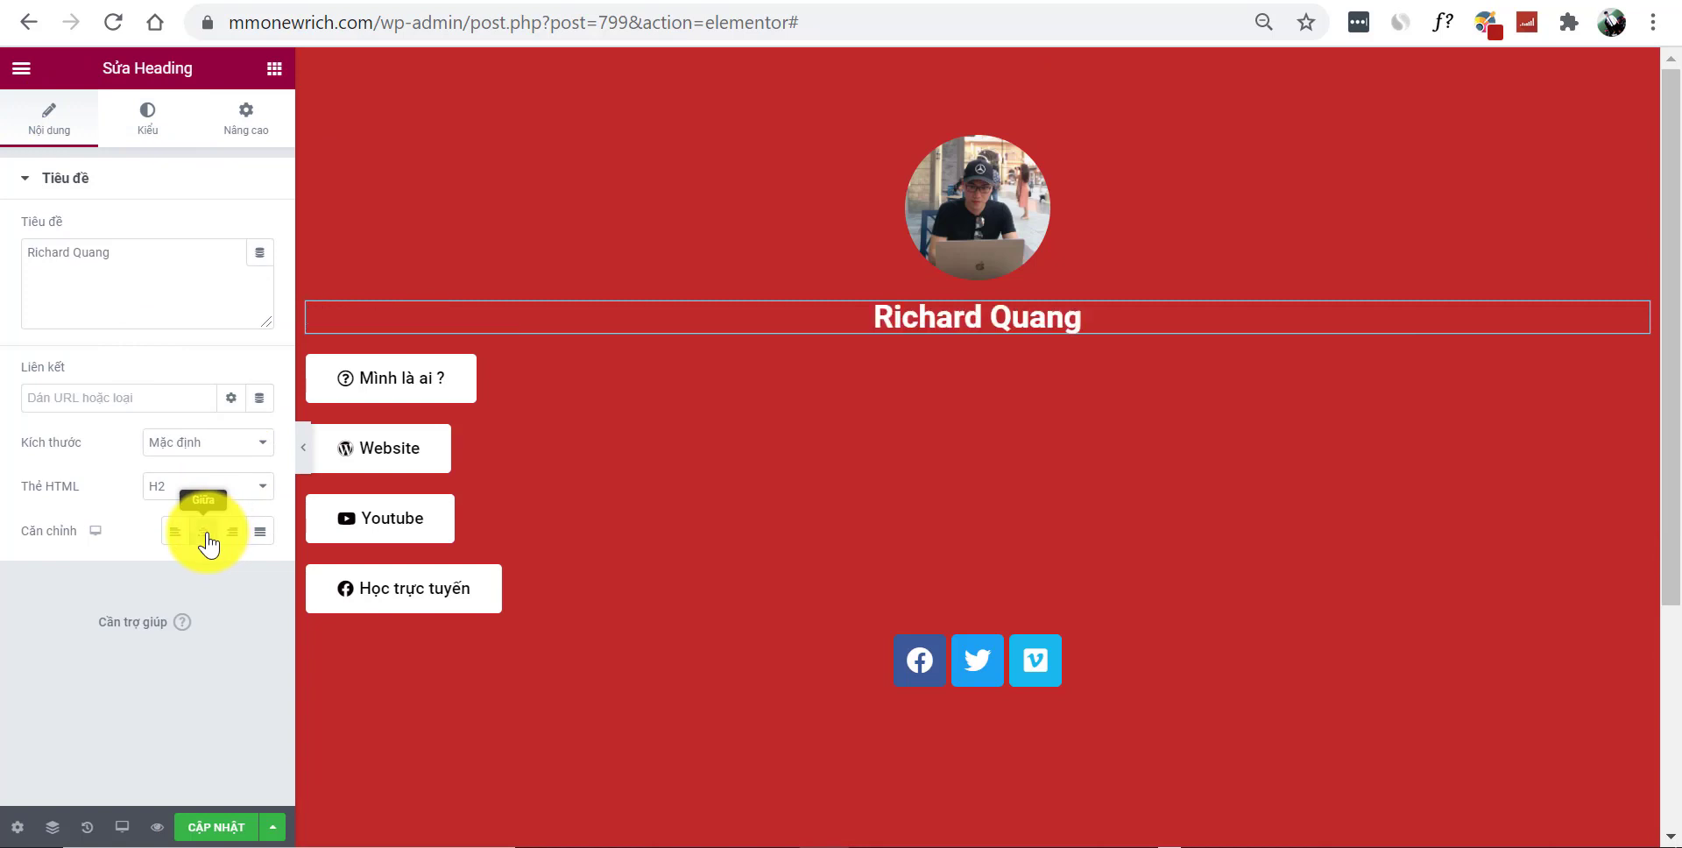
click(539, 382)
click(210, 387)
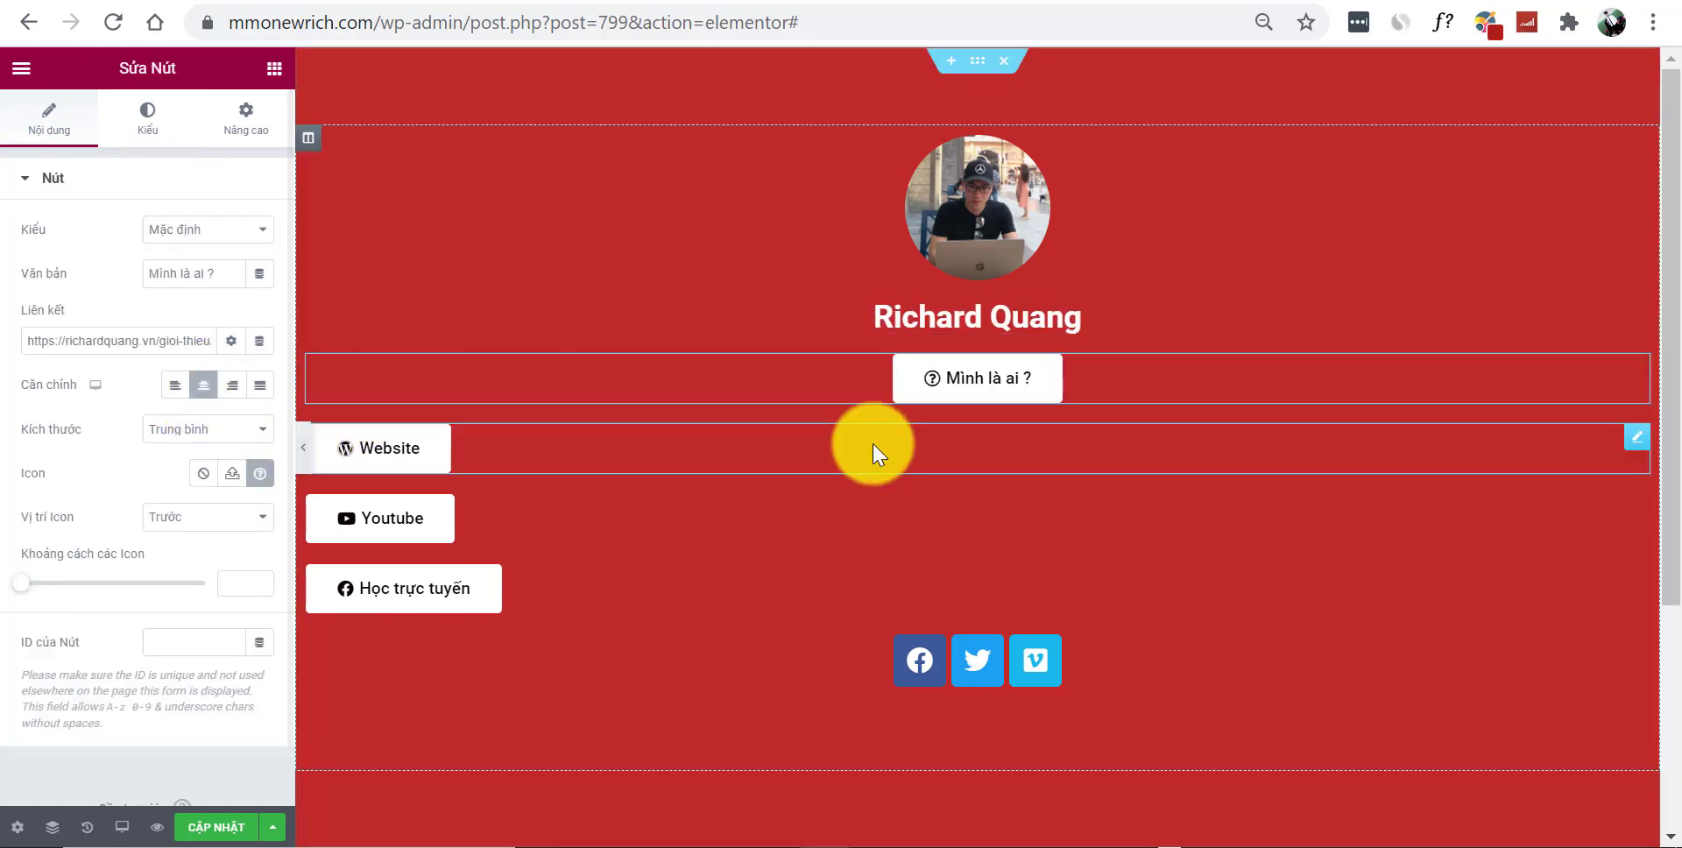
Copy the 'Mình là ai ?' button style and paste it onto the Website, Youtube and Học trực tuyến buttons
right_click(974, 369)
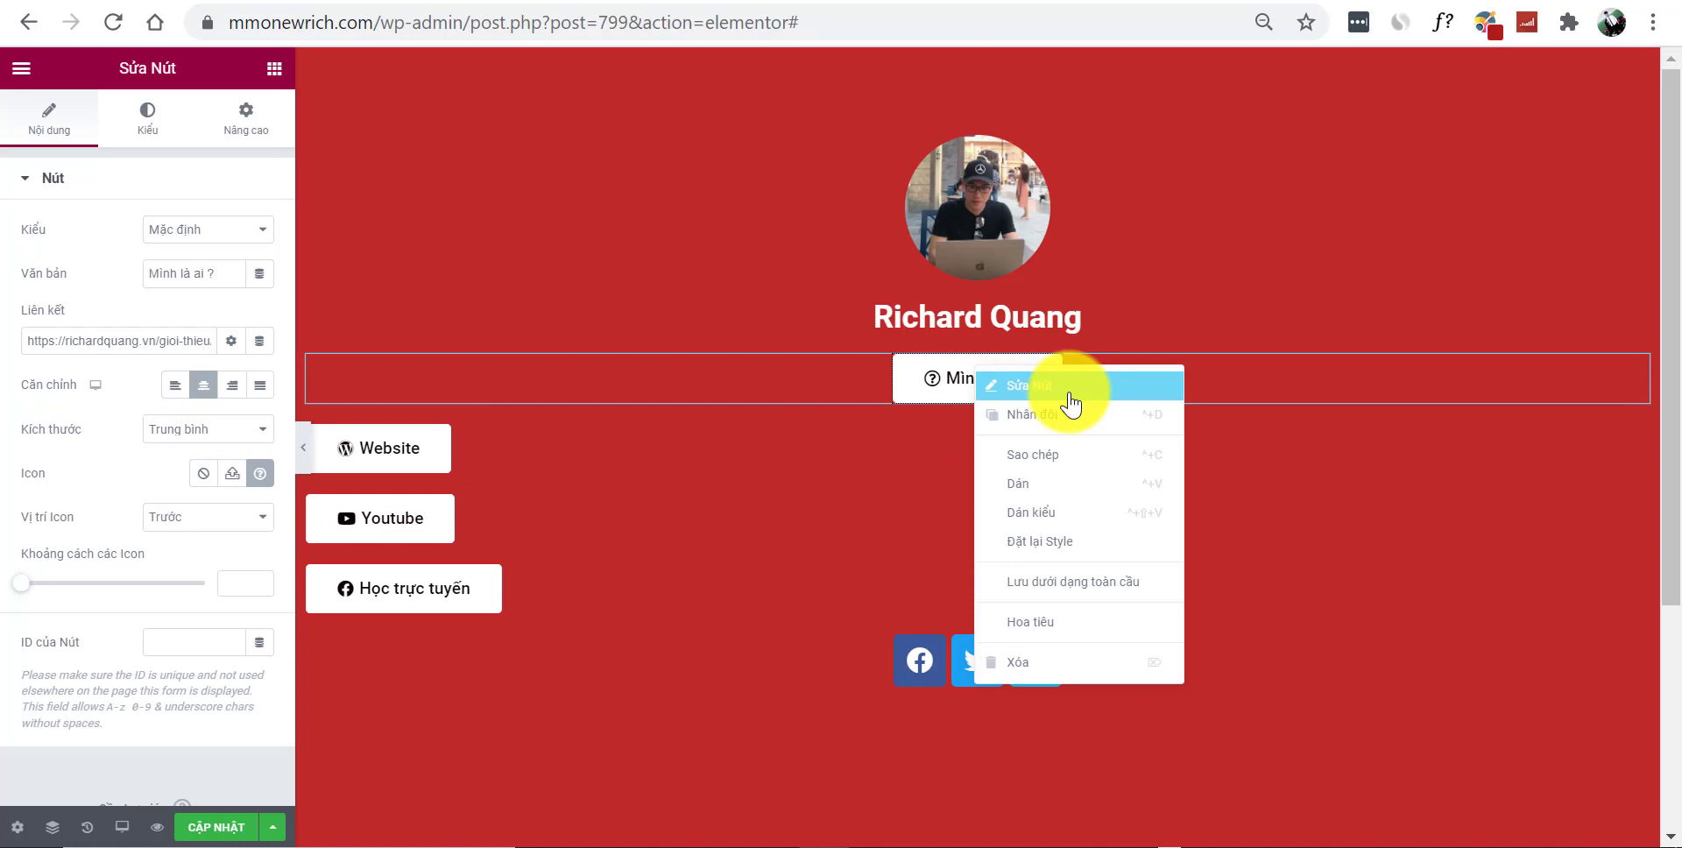
click(1064, 466)
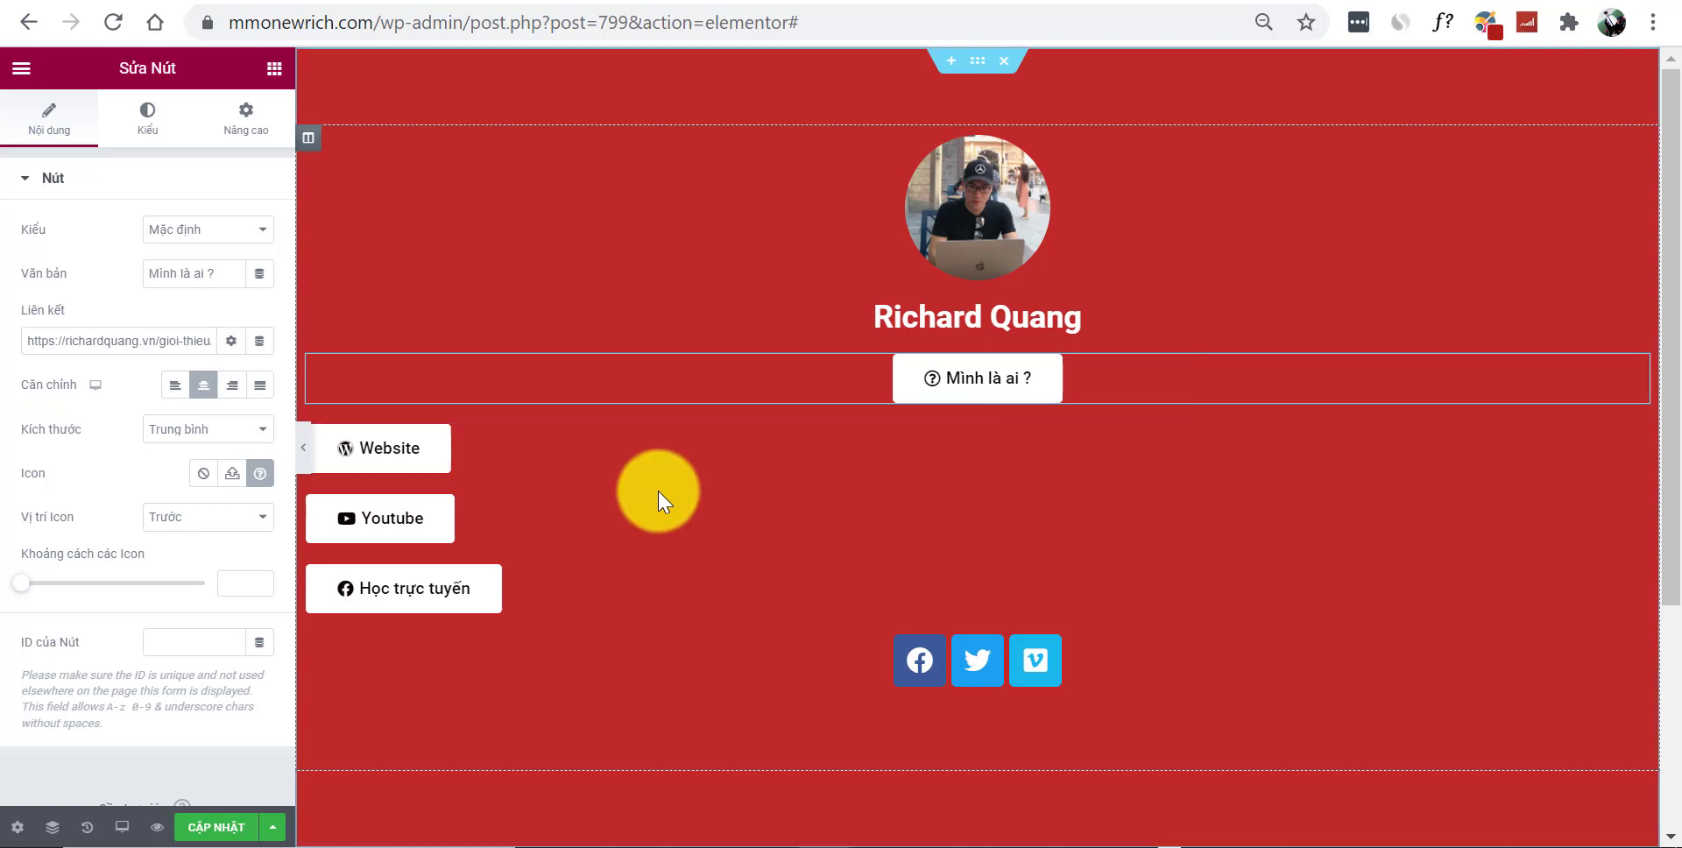
right_click(421, 446)
click(510, 591)
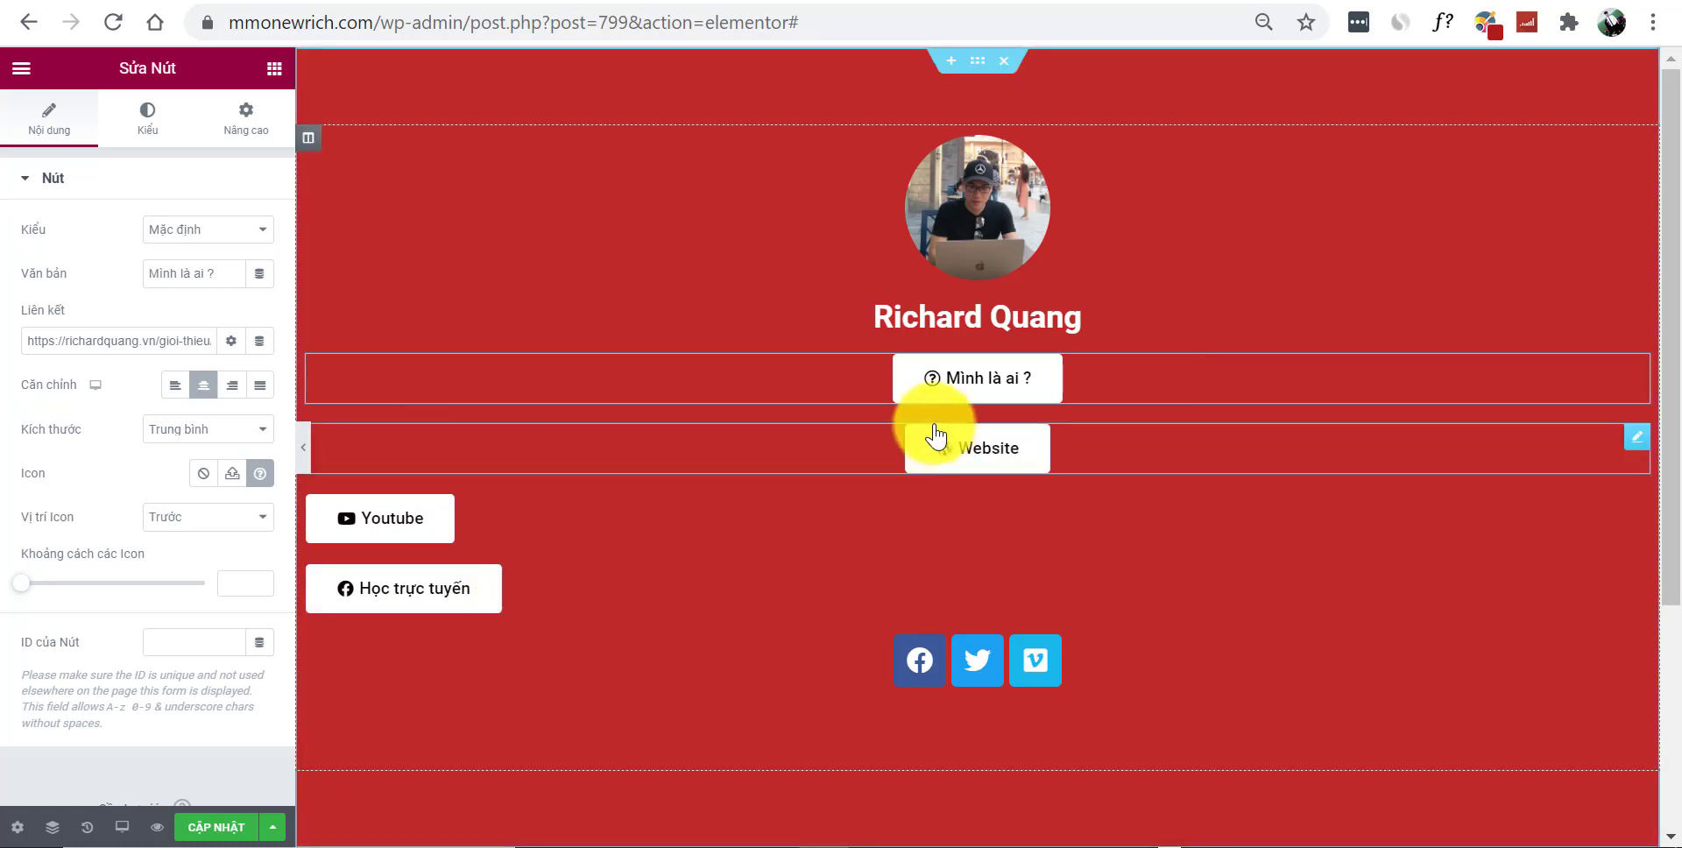
right_click(434, 512)
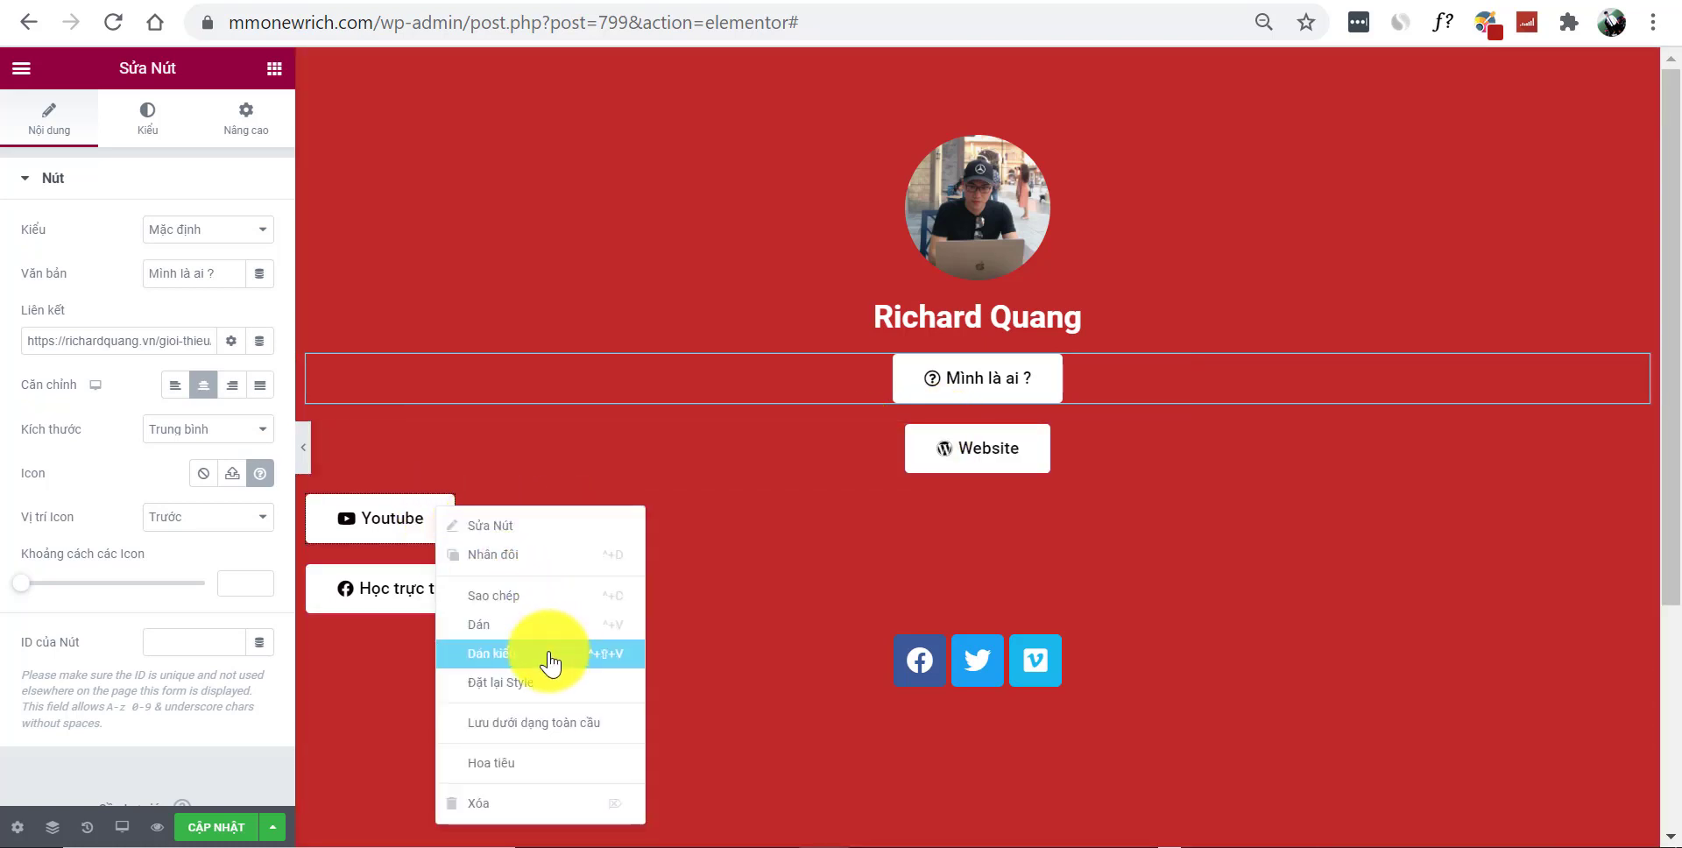
click(548, 655)
right_click(473, 581)
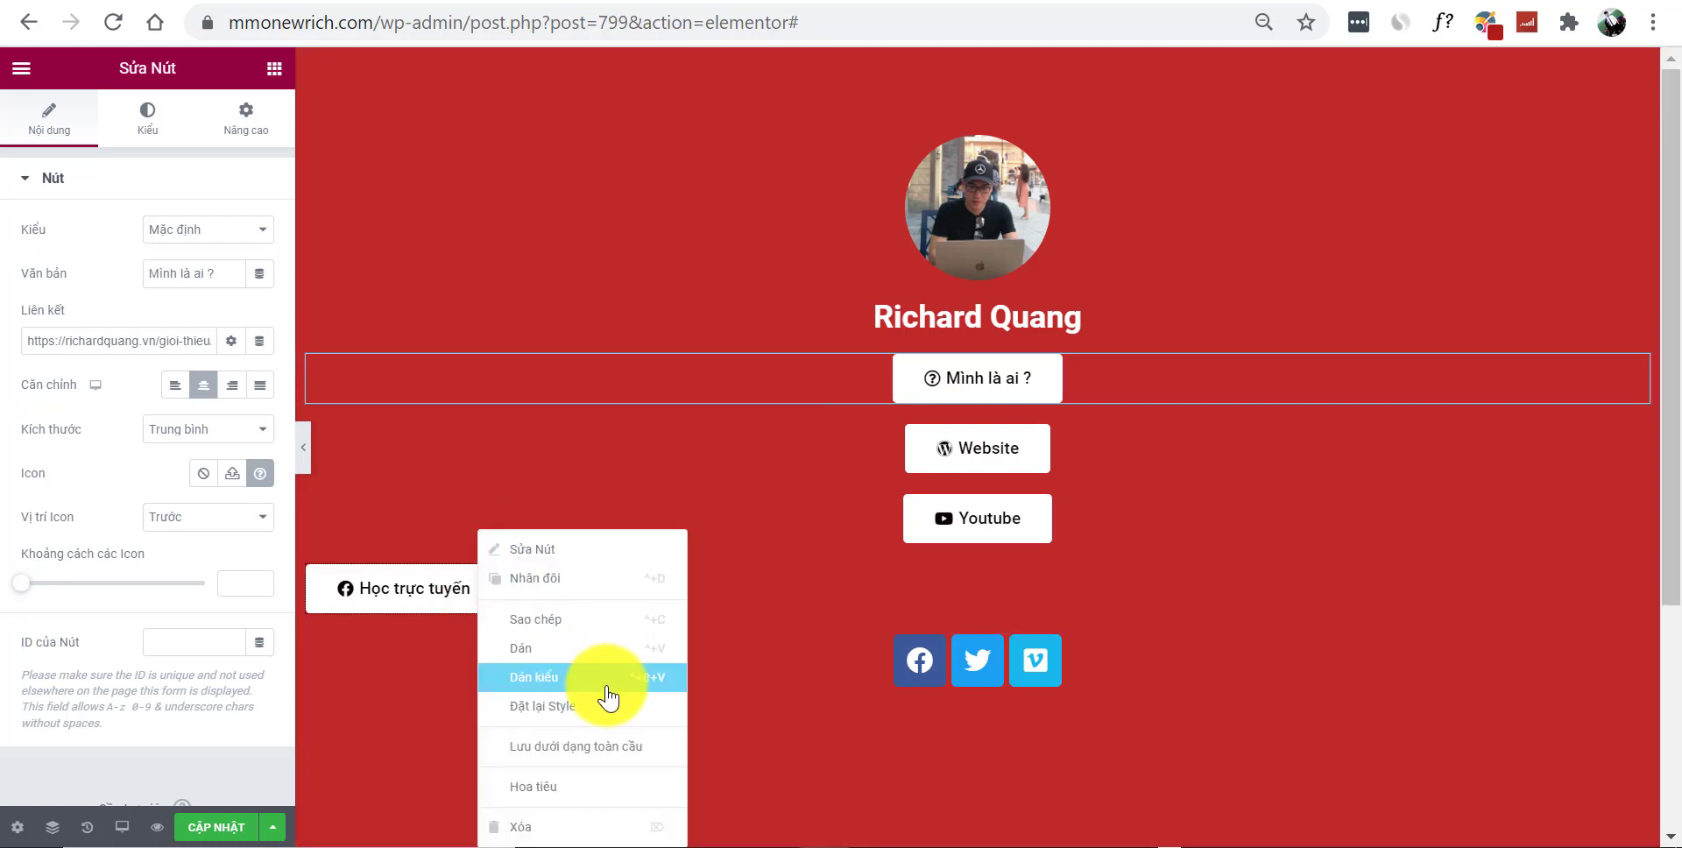
click(607, 686)
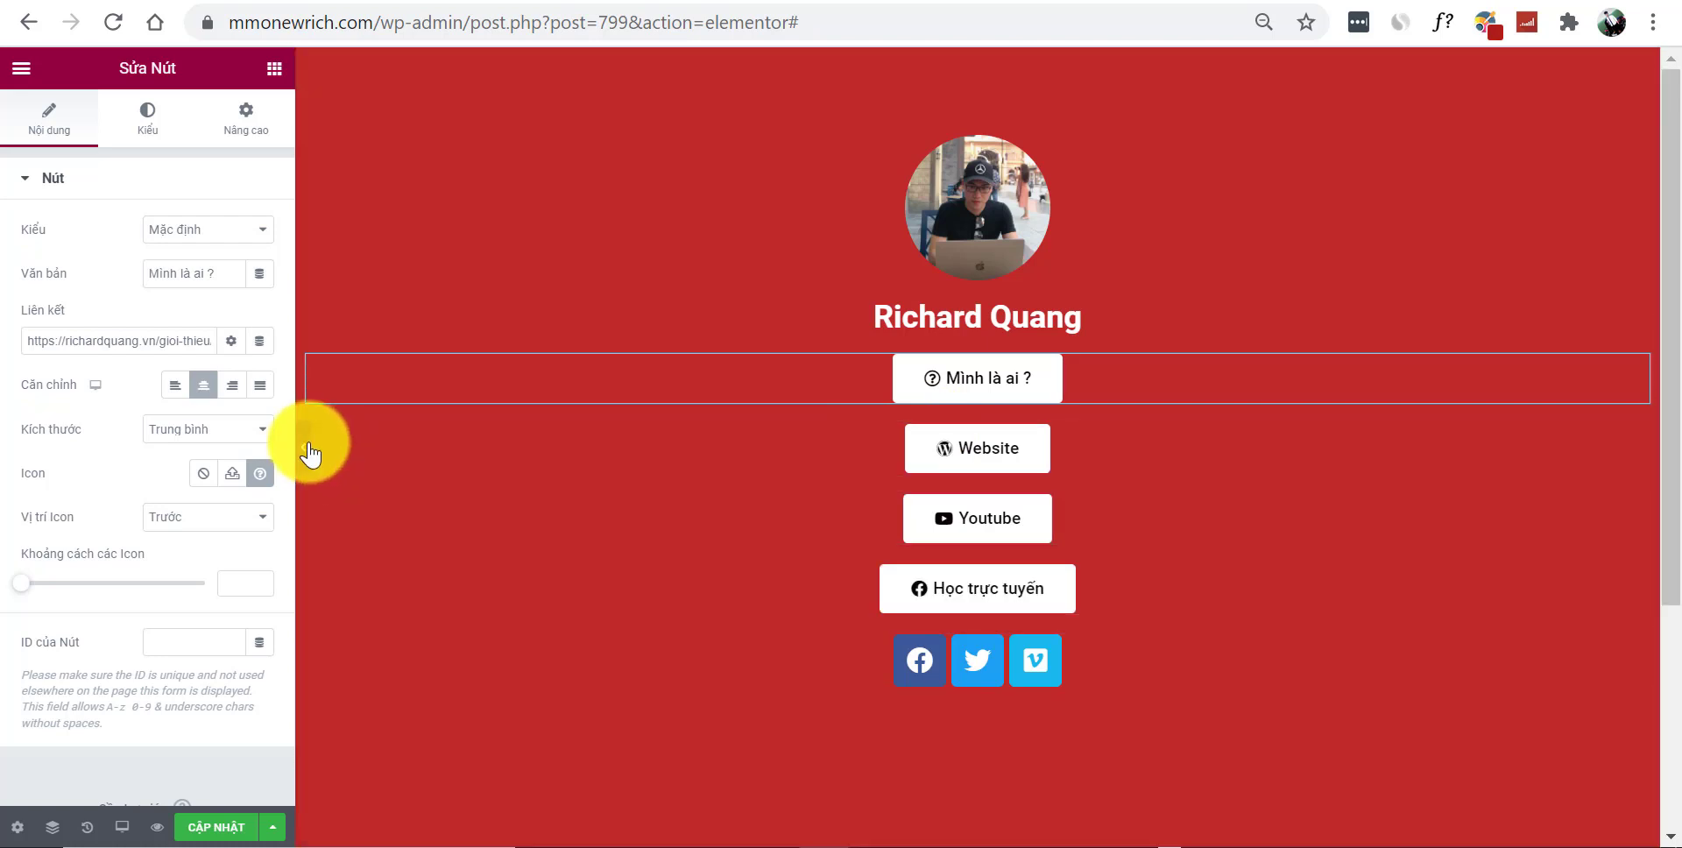
click(303, 447)
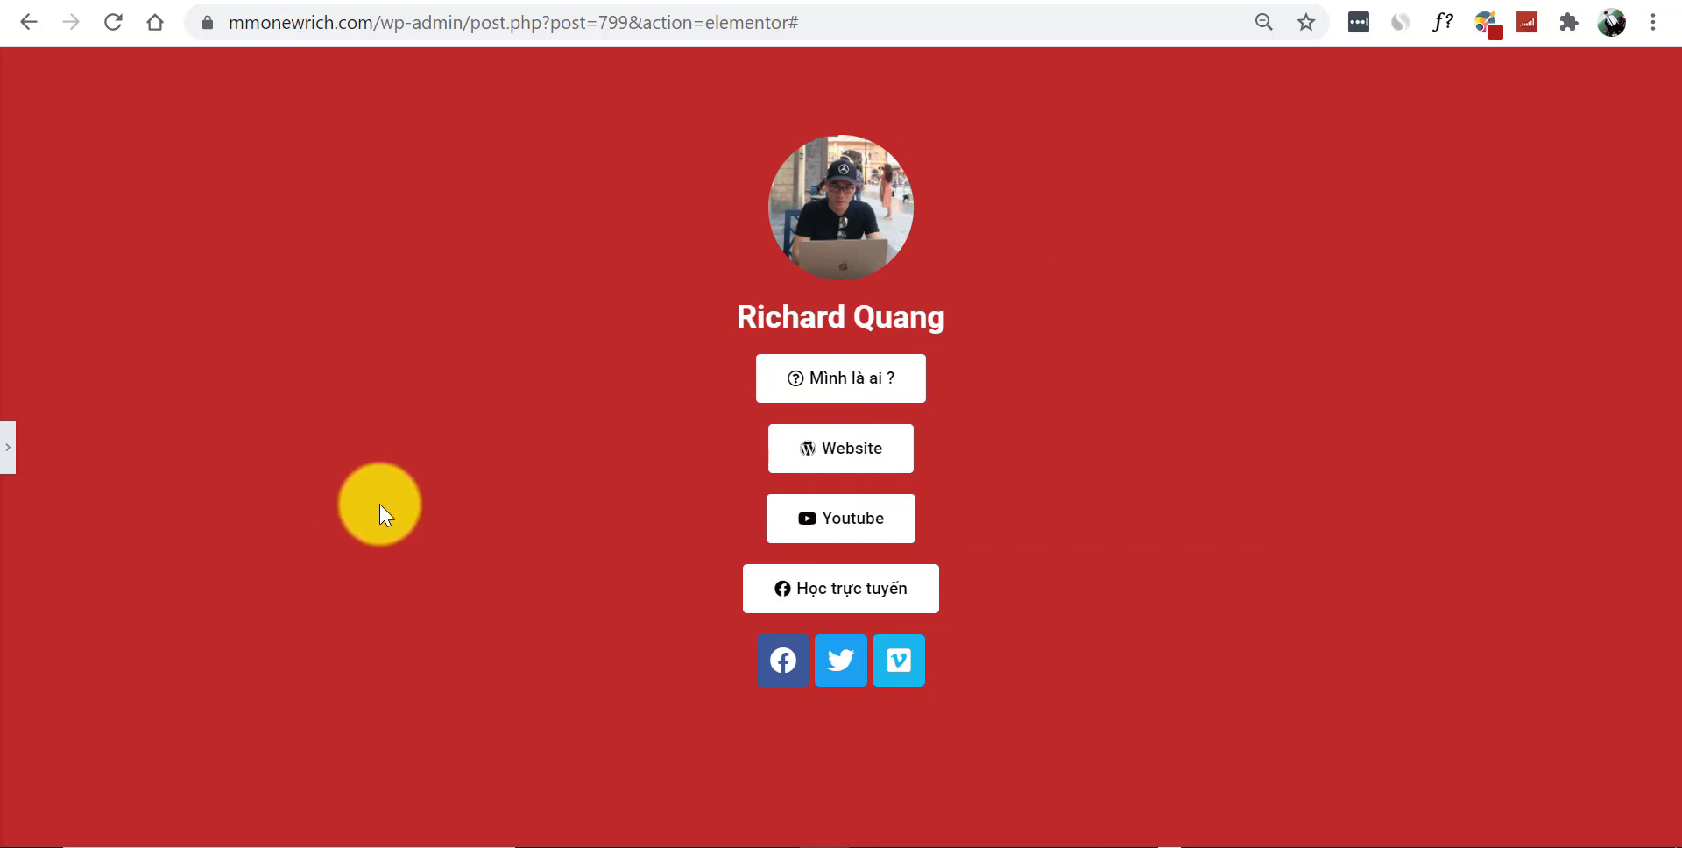
Set the 'Mình là ai ?' button alignment to Justified and copy its style
click(13, 449)
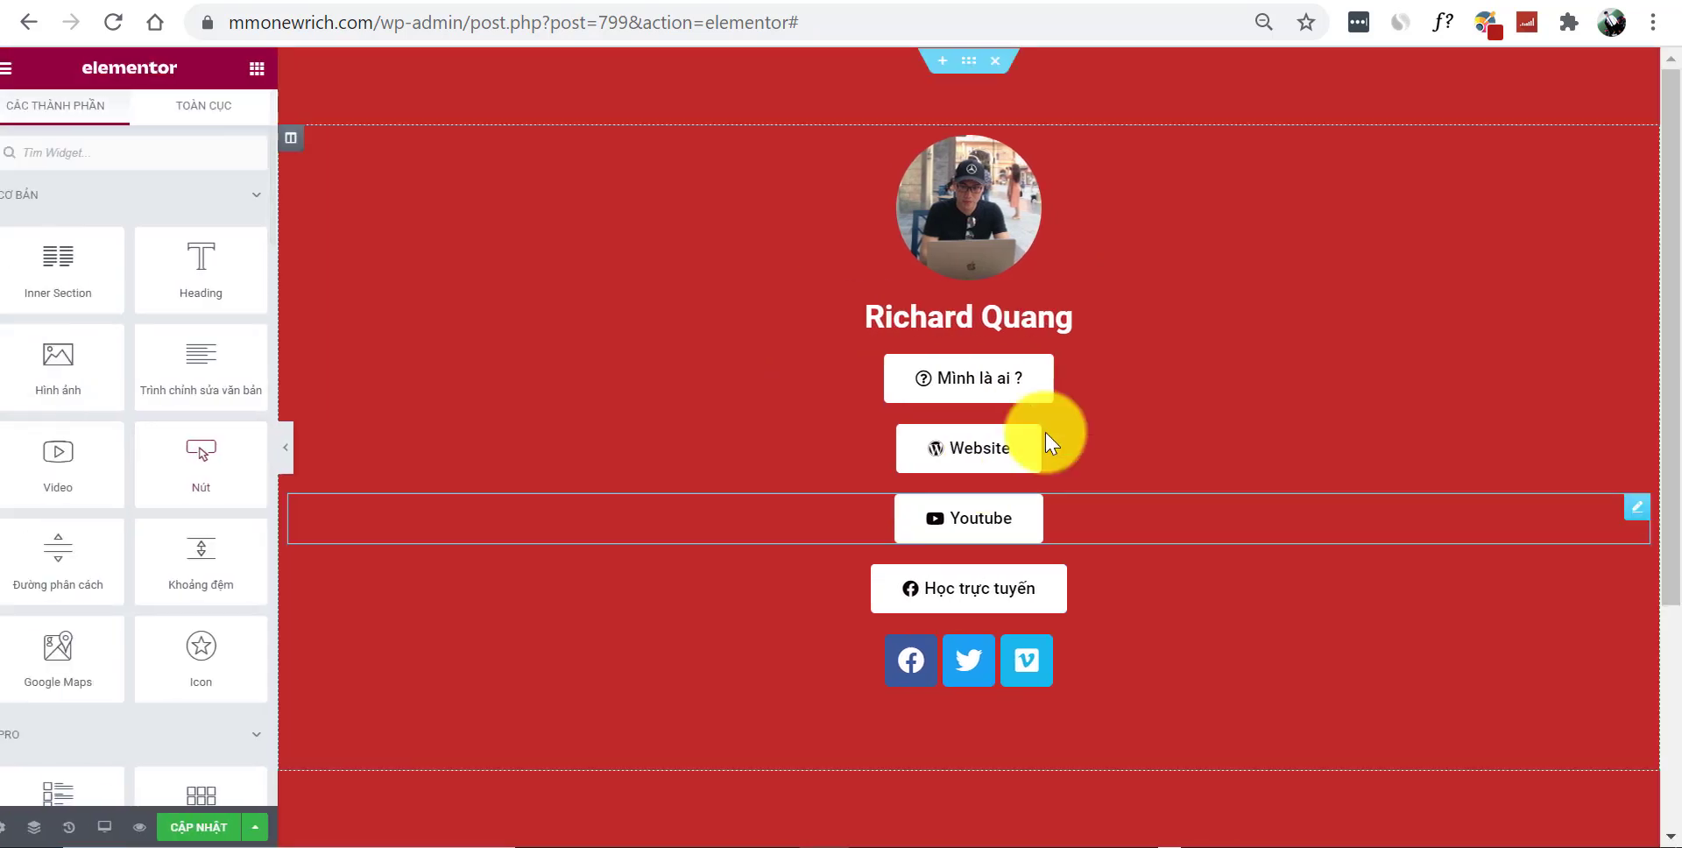
click(1196, 385)
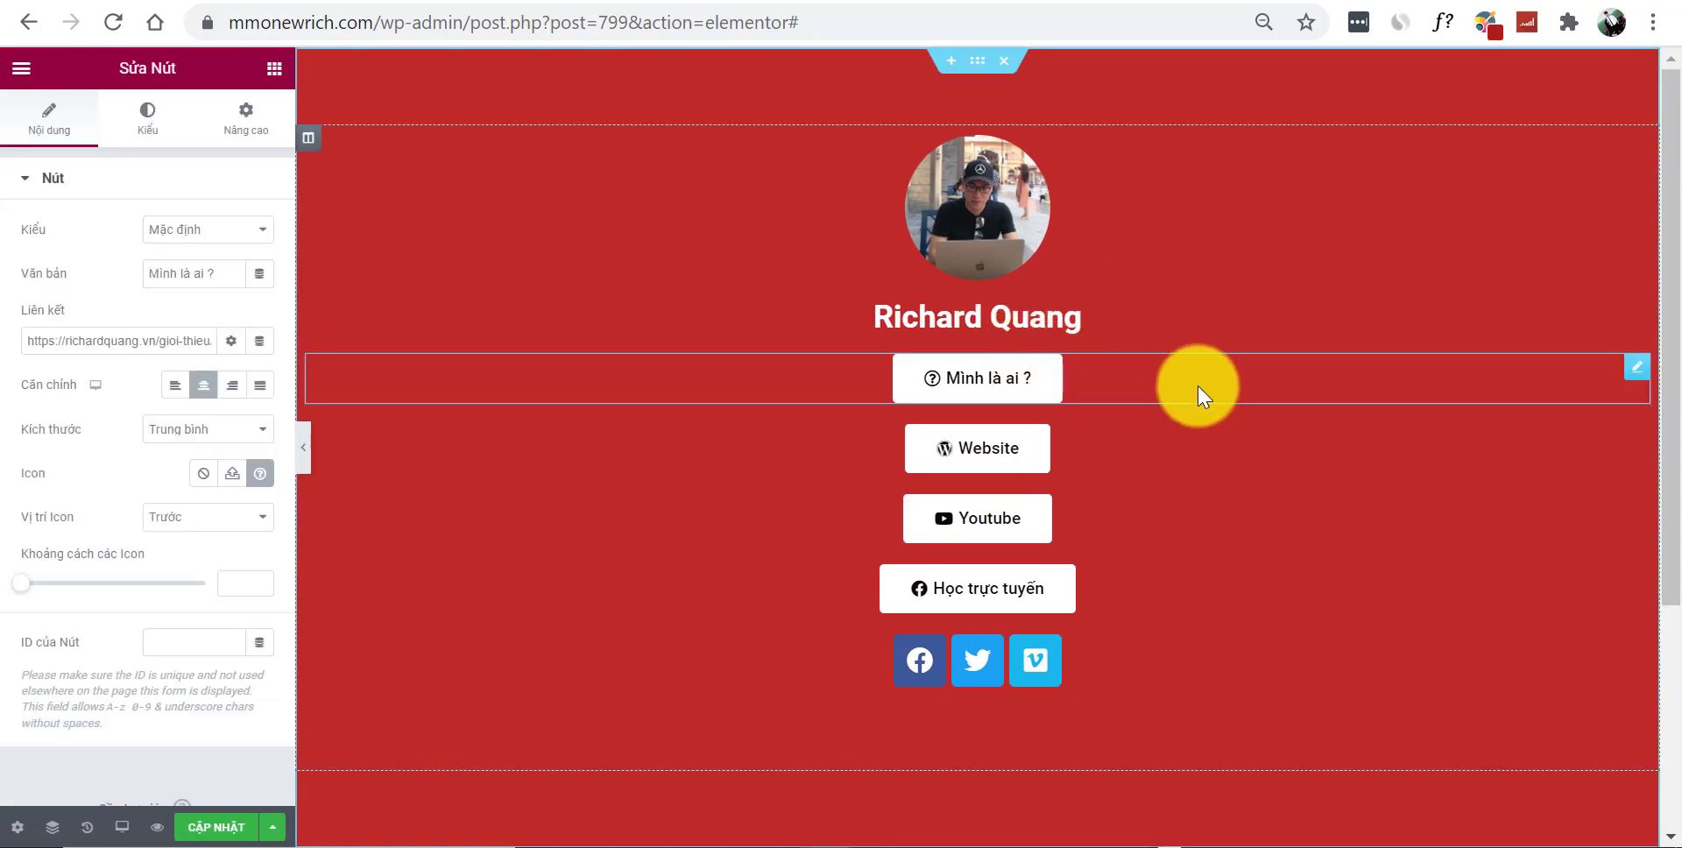
click(259, 386)
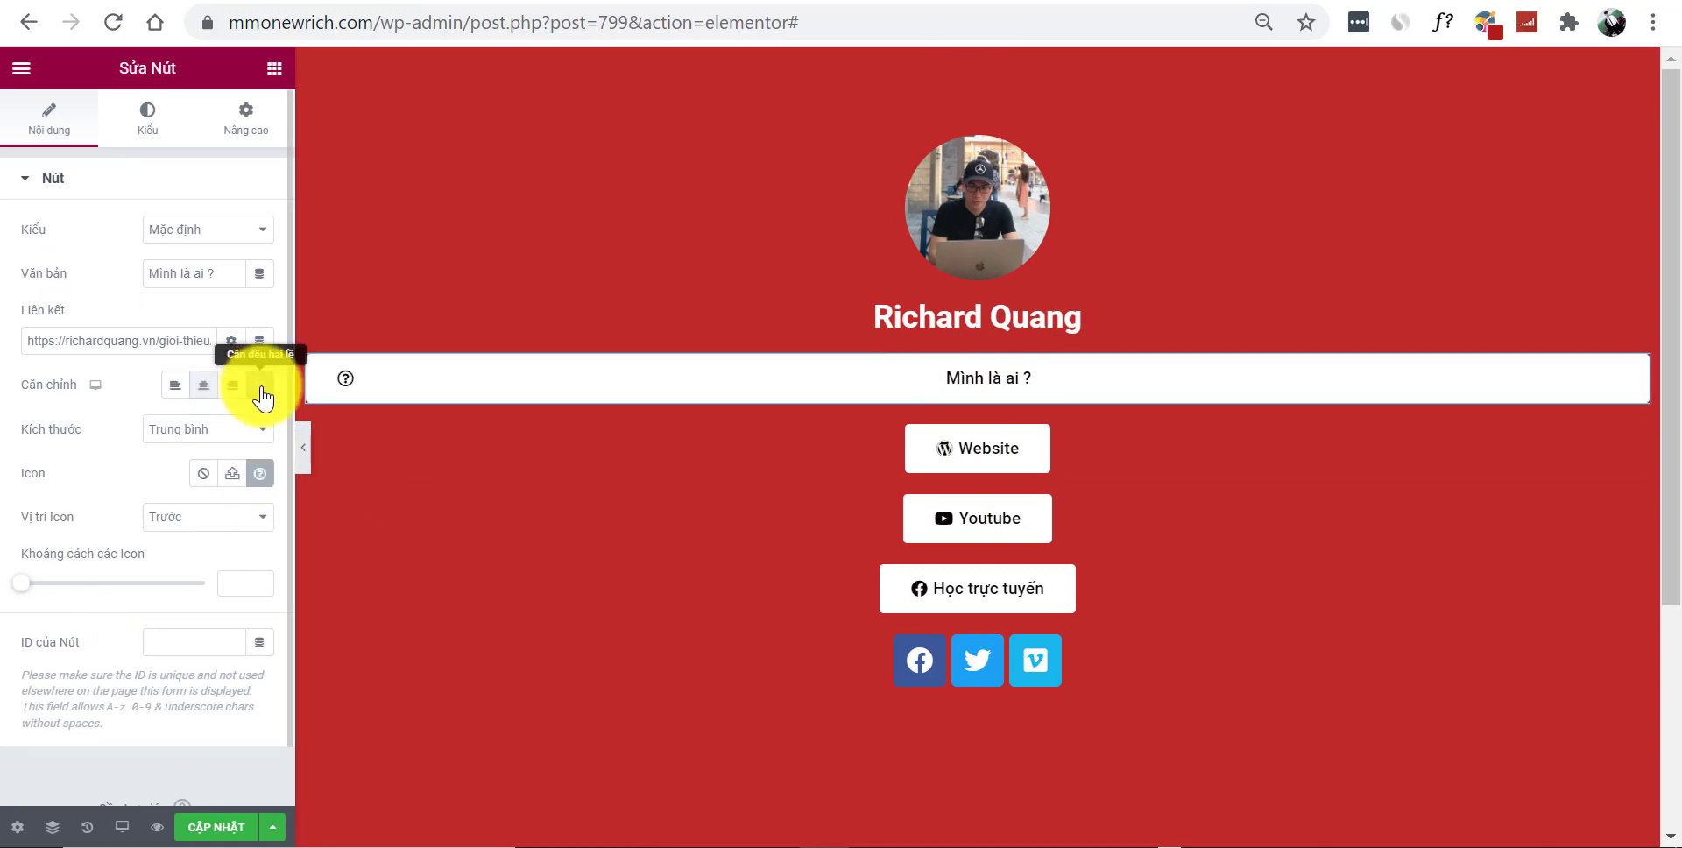
right_click(840, 384)
click(948, 482)
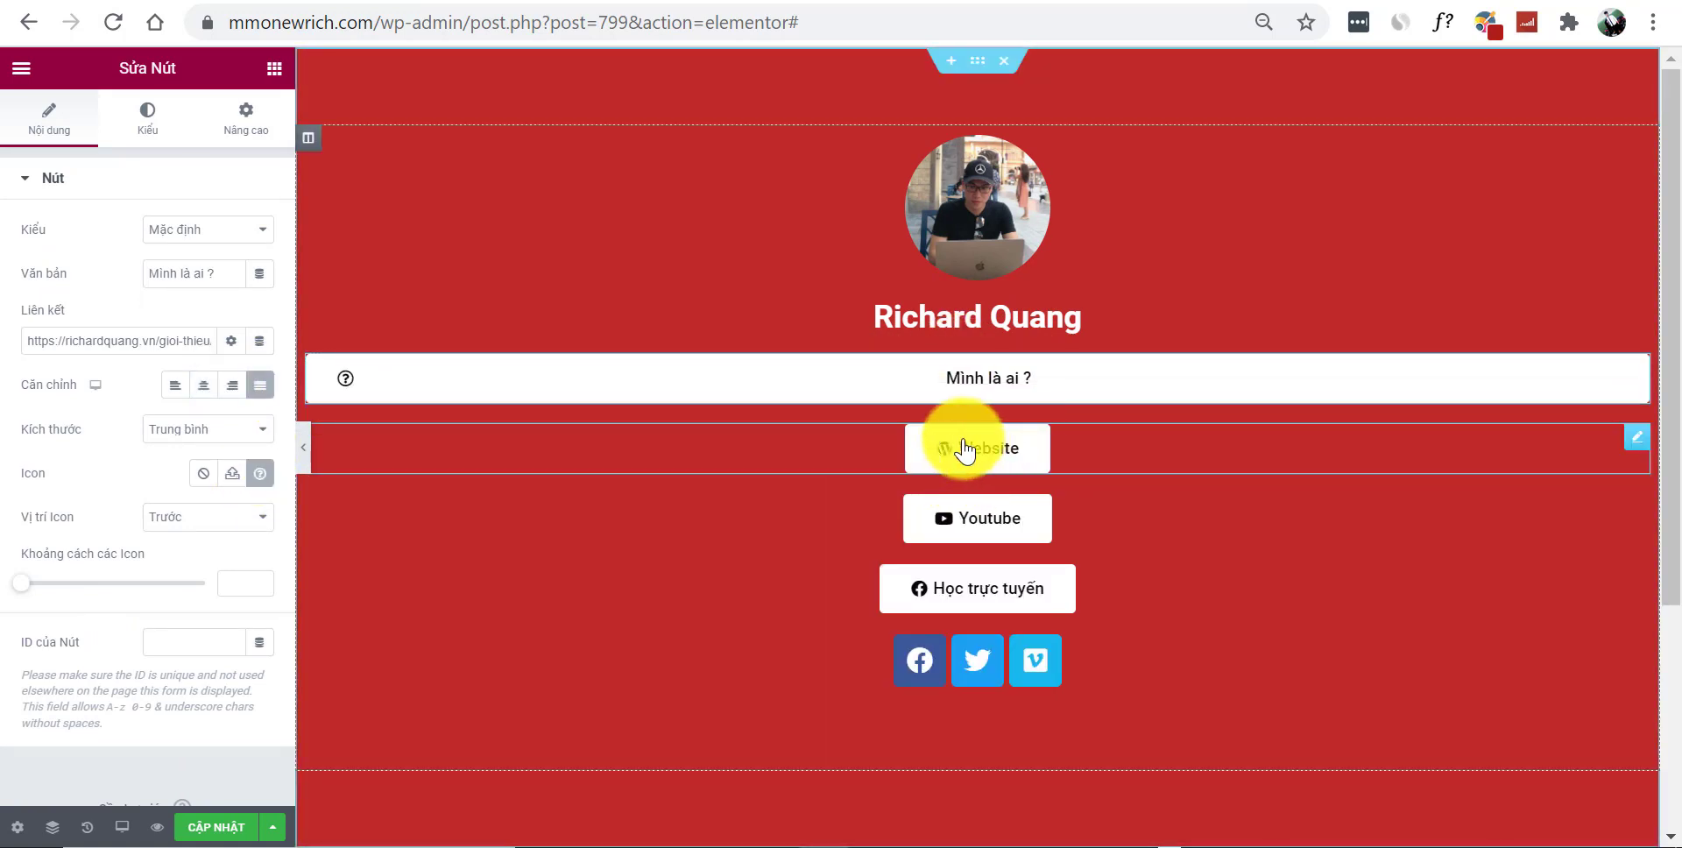
Paste the full-width style onto the Website, Youtube and Học trực tuyến buttons
right_click(977, 442)
click(1091, 587)
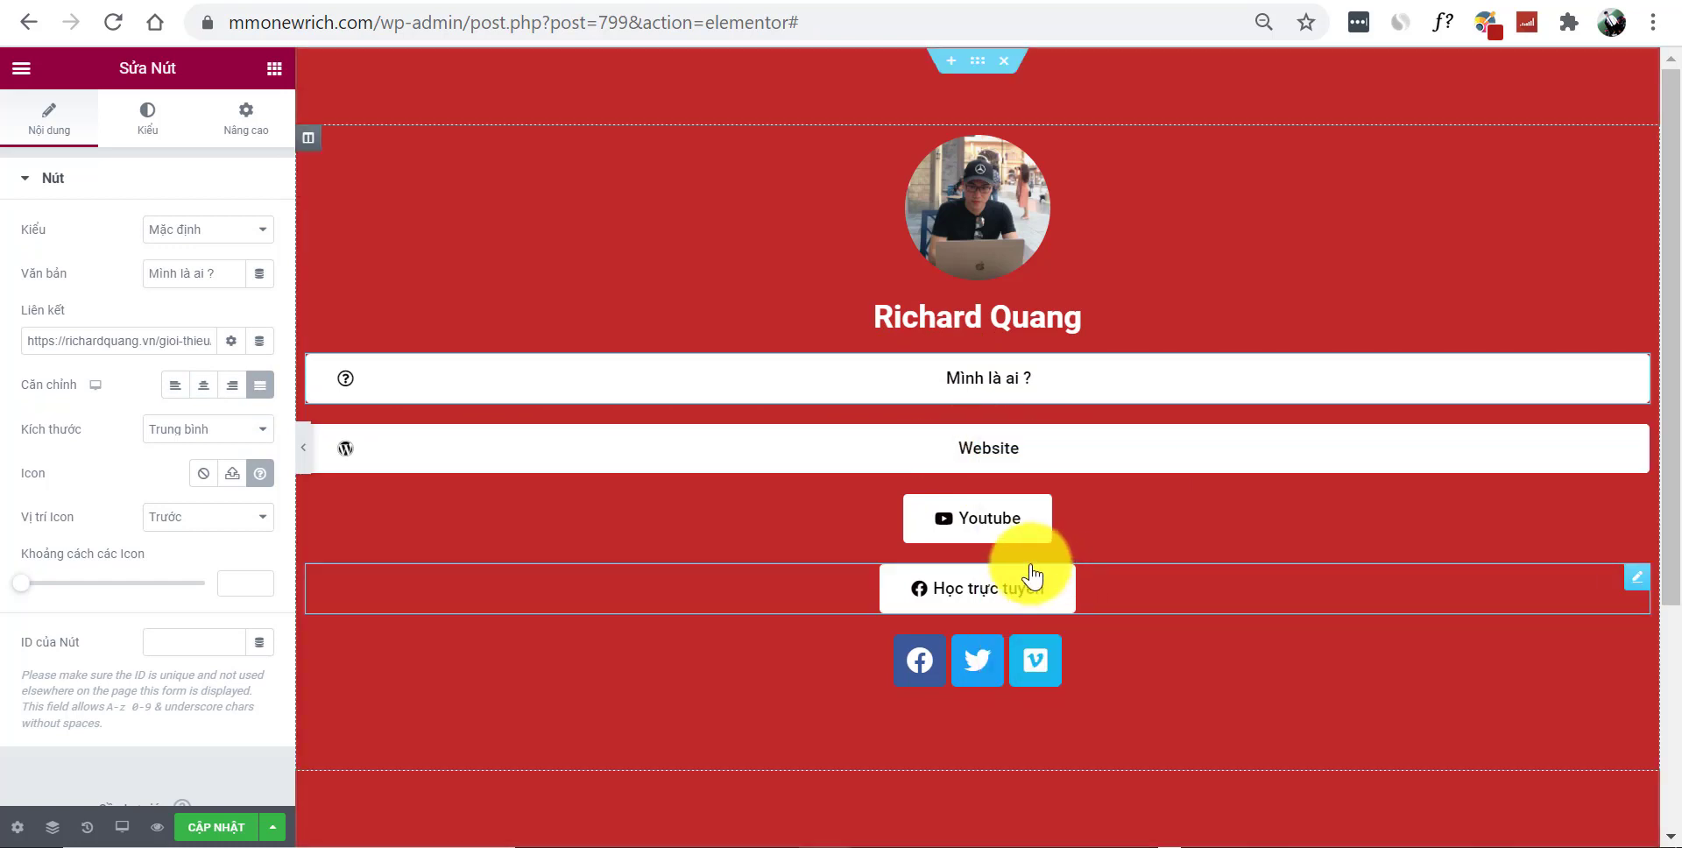
right_click(994, 528)
click(1095, 676)
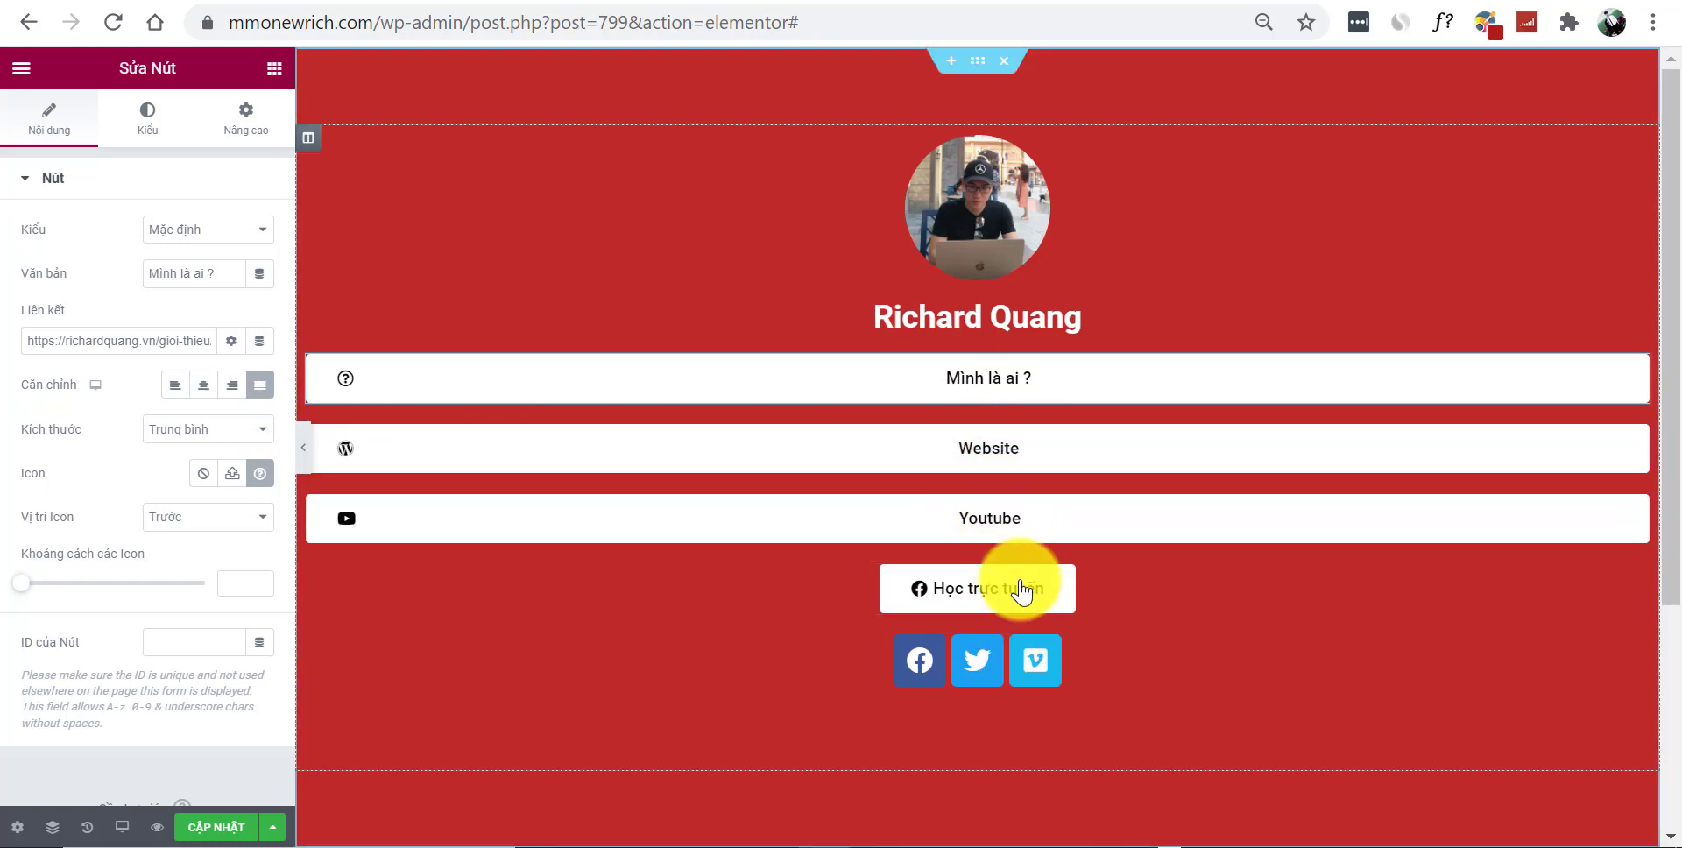
right_click(1021, 590)
click(1119, 685)
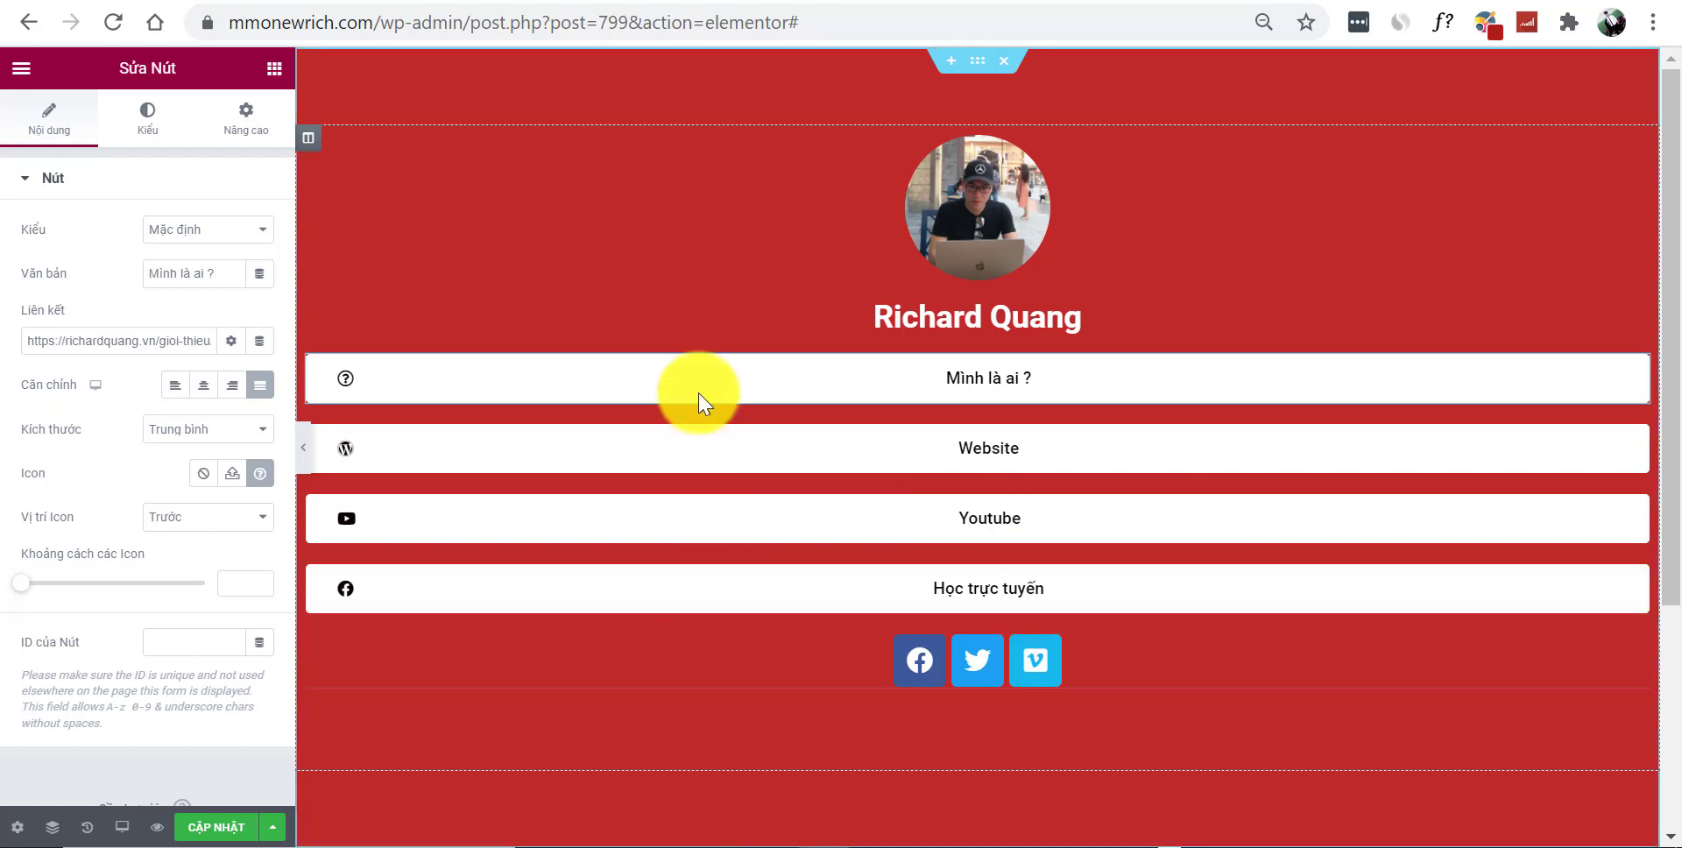
Save the page changes with CẬP NHẬT (Update)
scroll(700, 391, down, 5)
scroll(701, 390, up, 5)
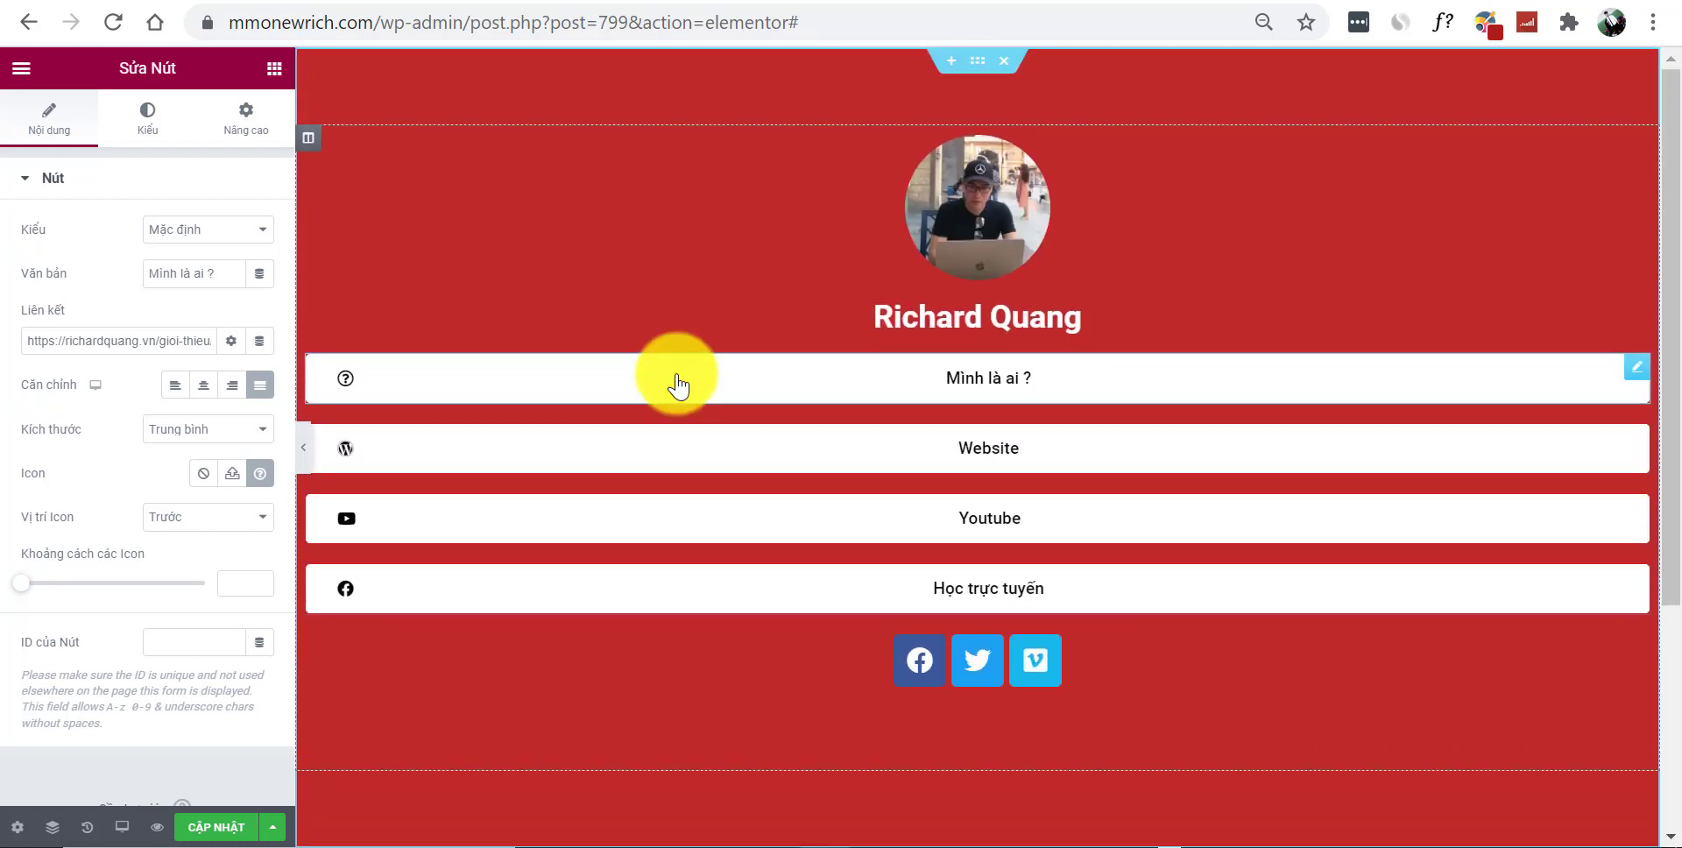
scroll(678, 381, down, 3)
scroll(569, 456, up, 3)
click(229, 831)
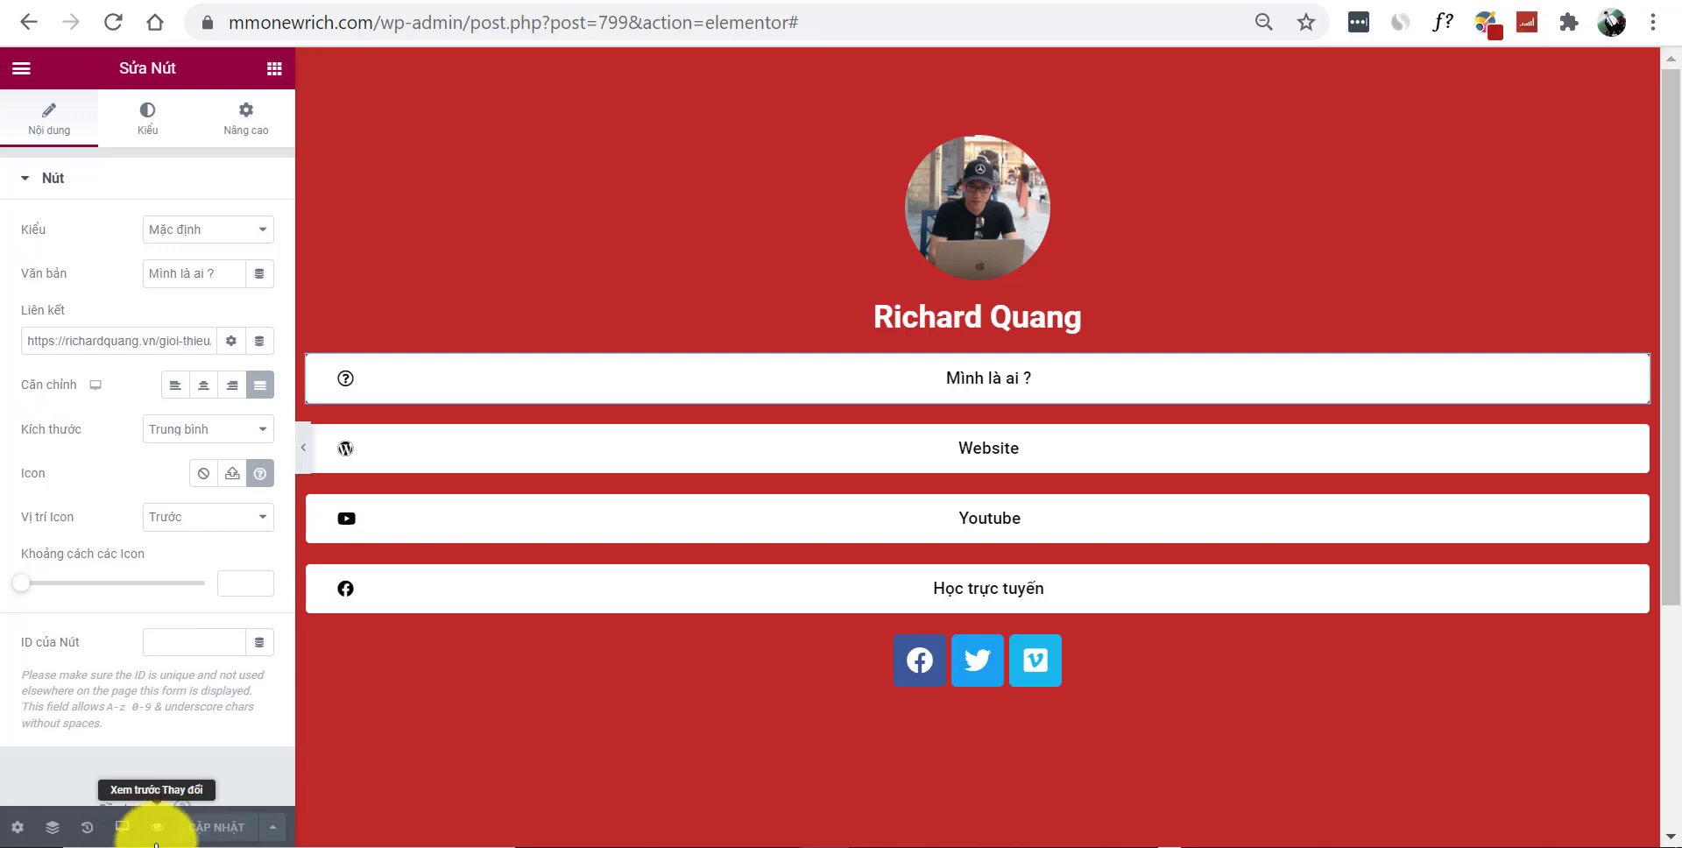
Open the saved page's preview tab and launch Chrome developer tools via Inspect
key(ctrl+Tab)
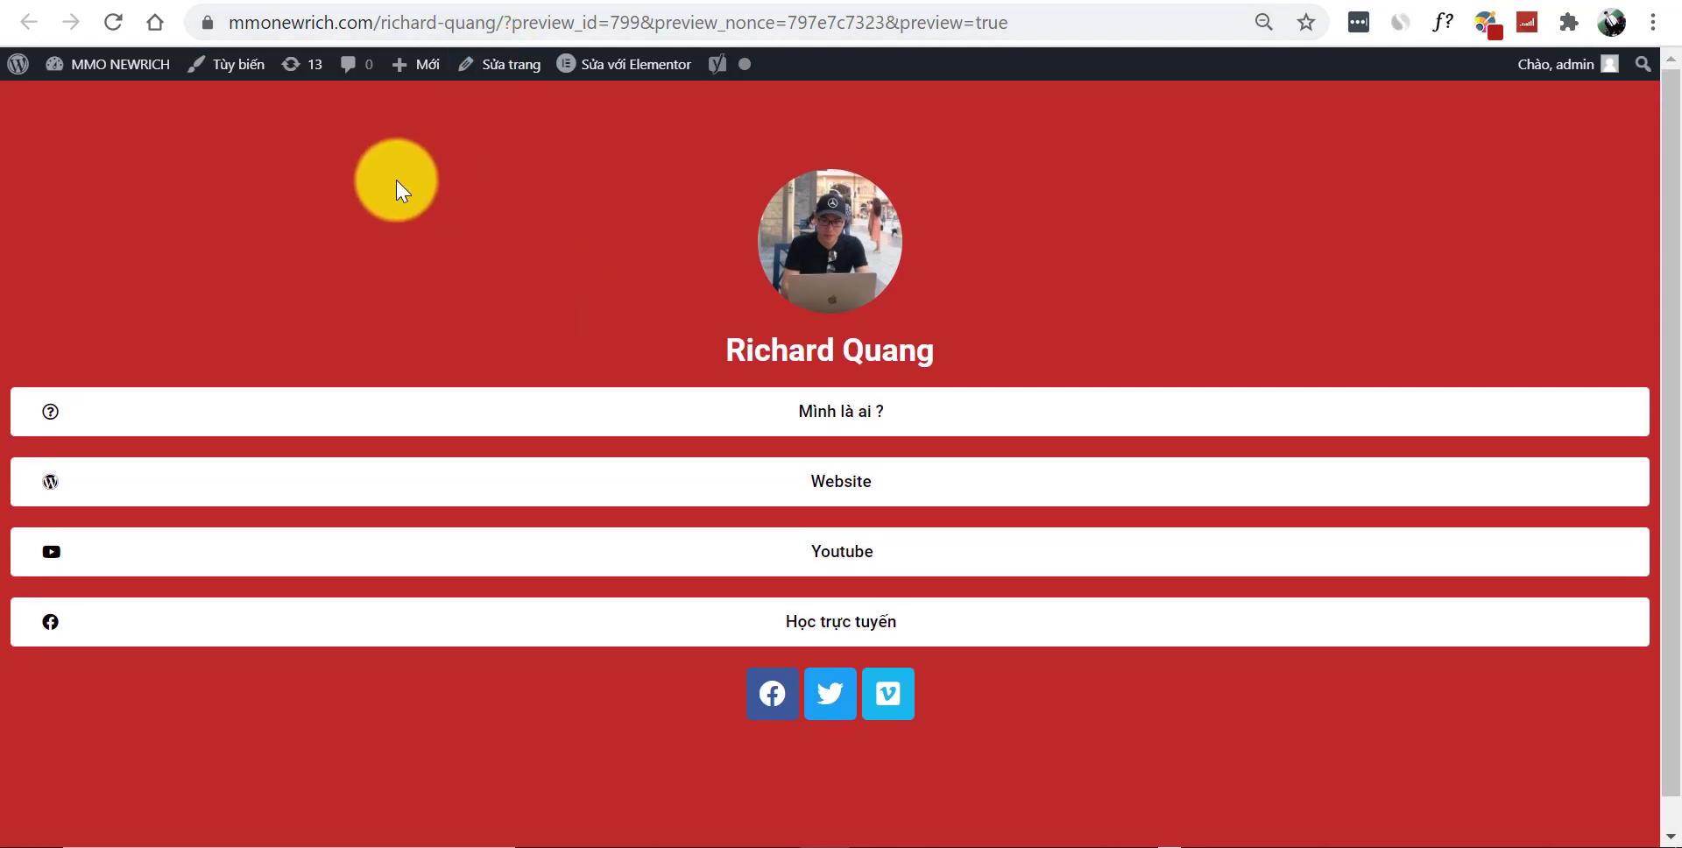
right_click(388, 172)
click(514, 634)
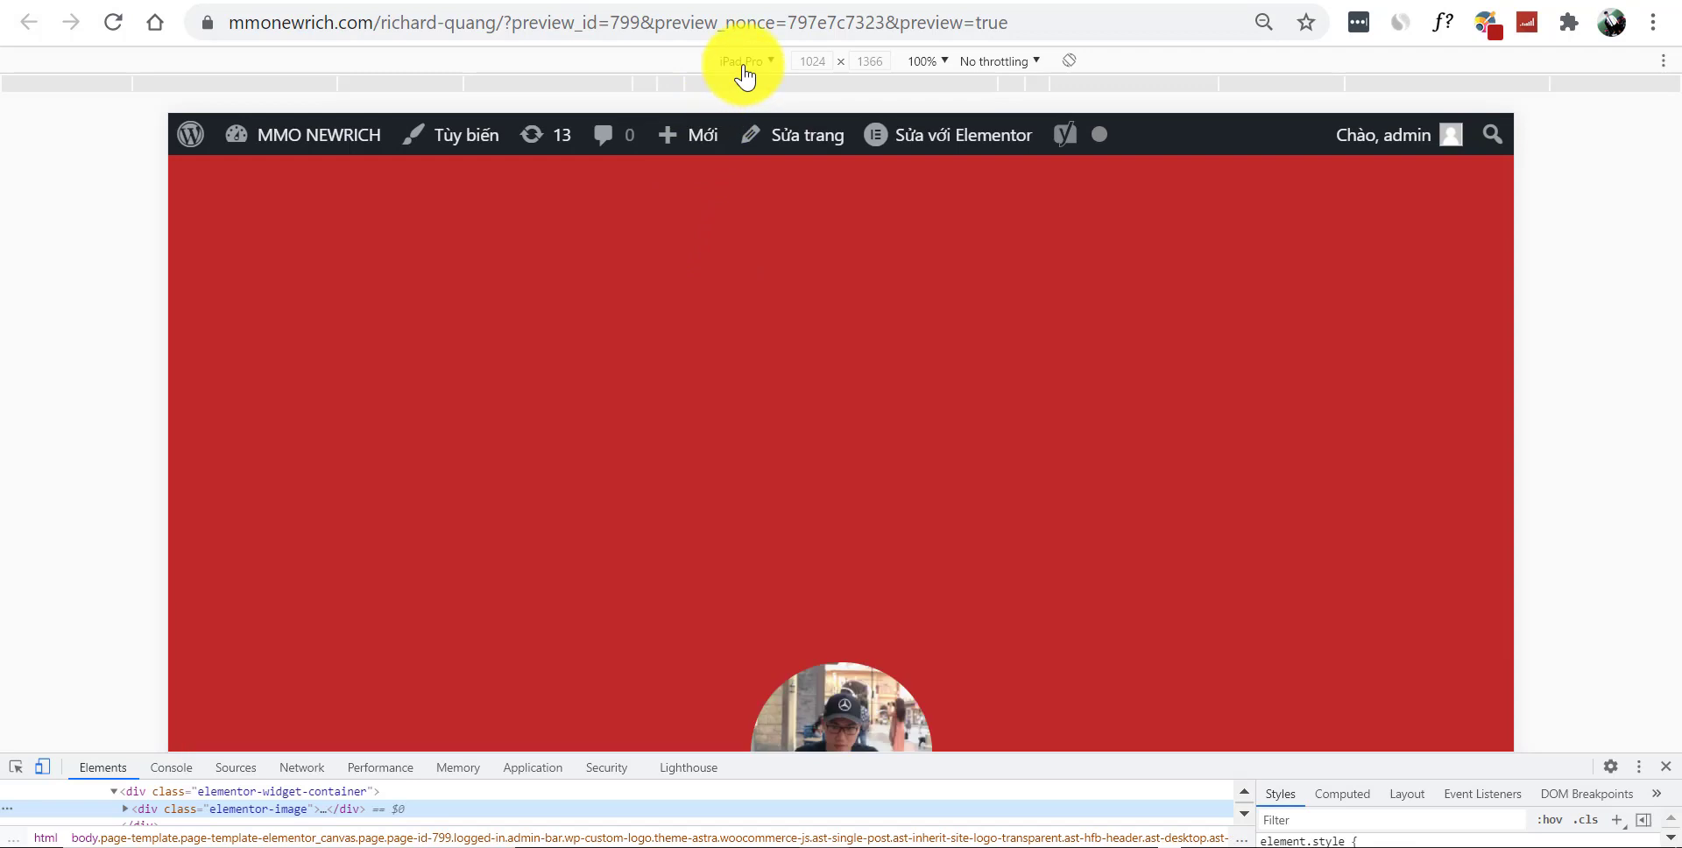
click(741, 65)
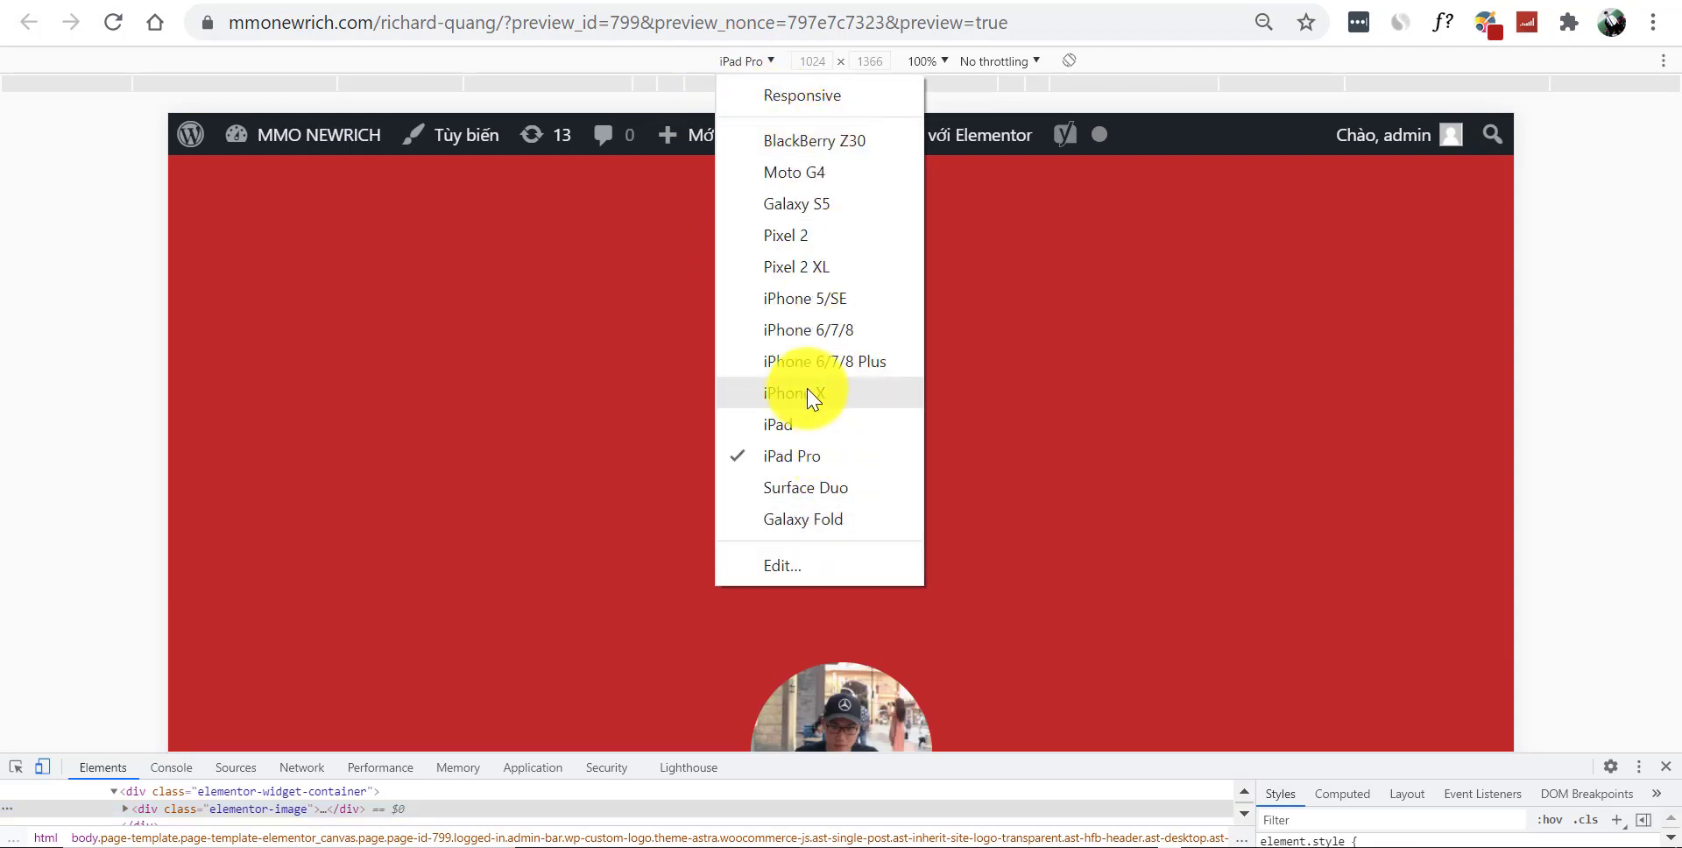
click(811, 393)
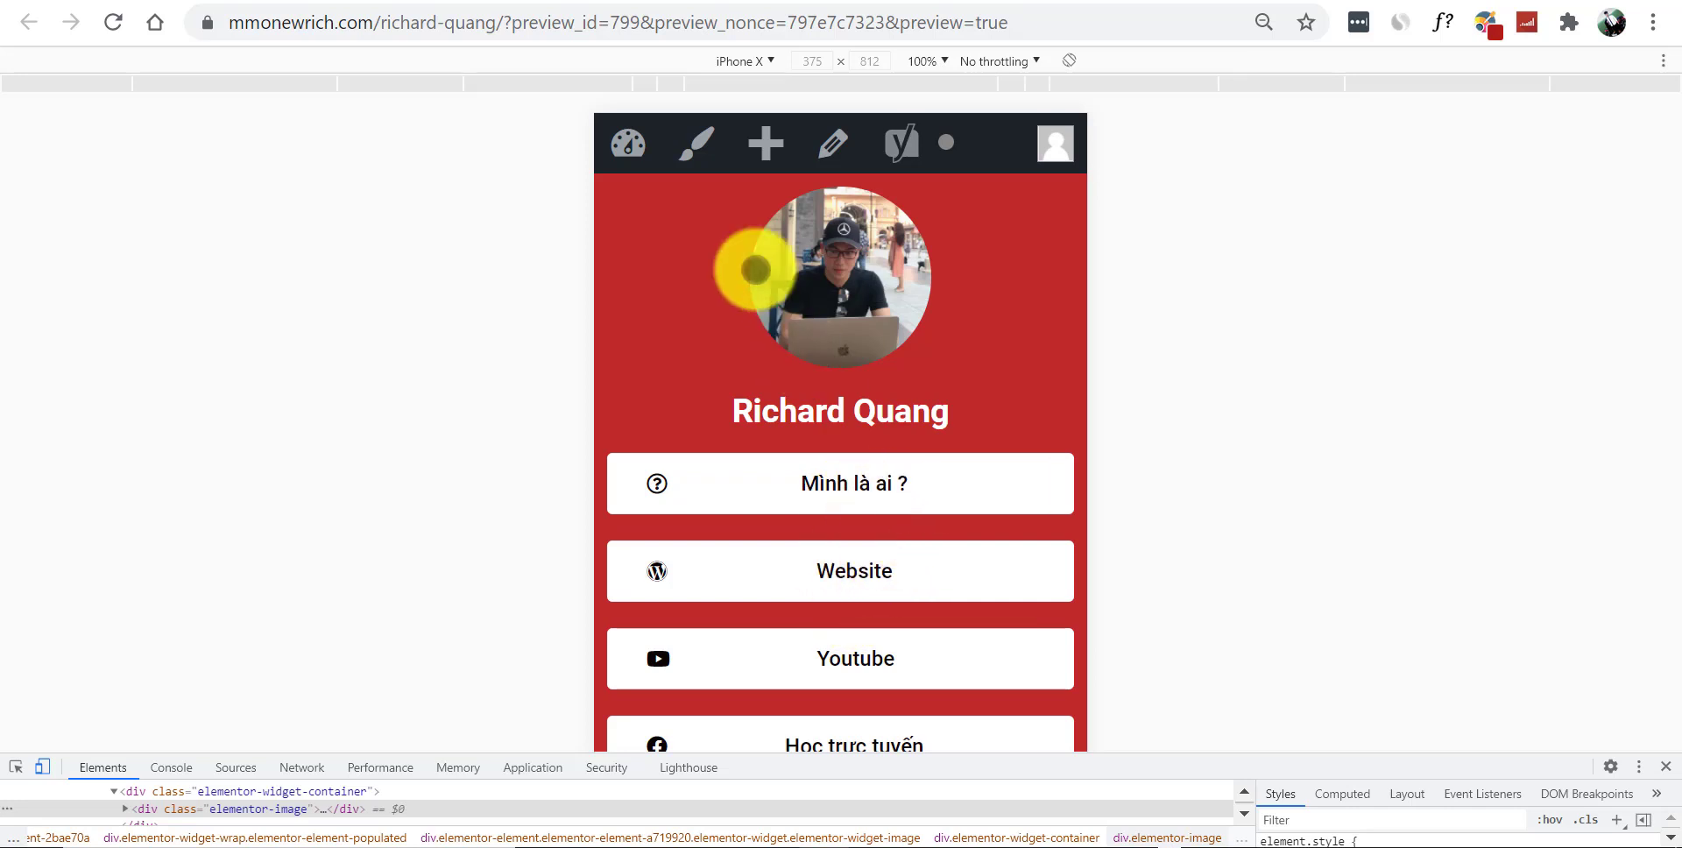
drag(497, 22, 1119, 128)
key(BackSpace)
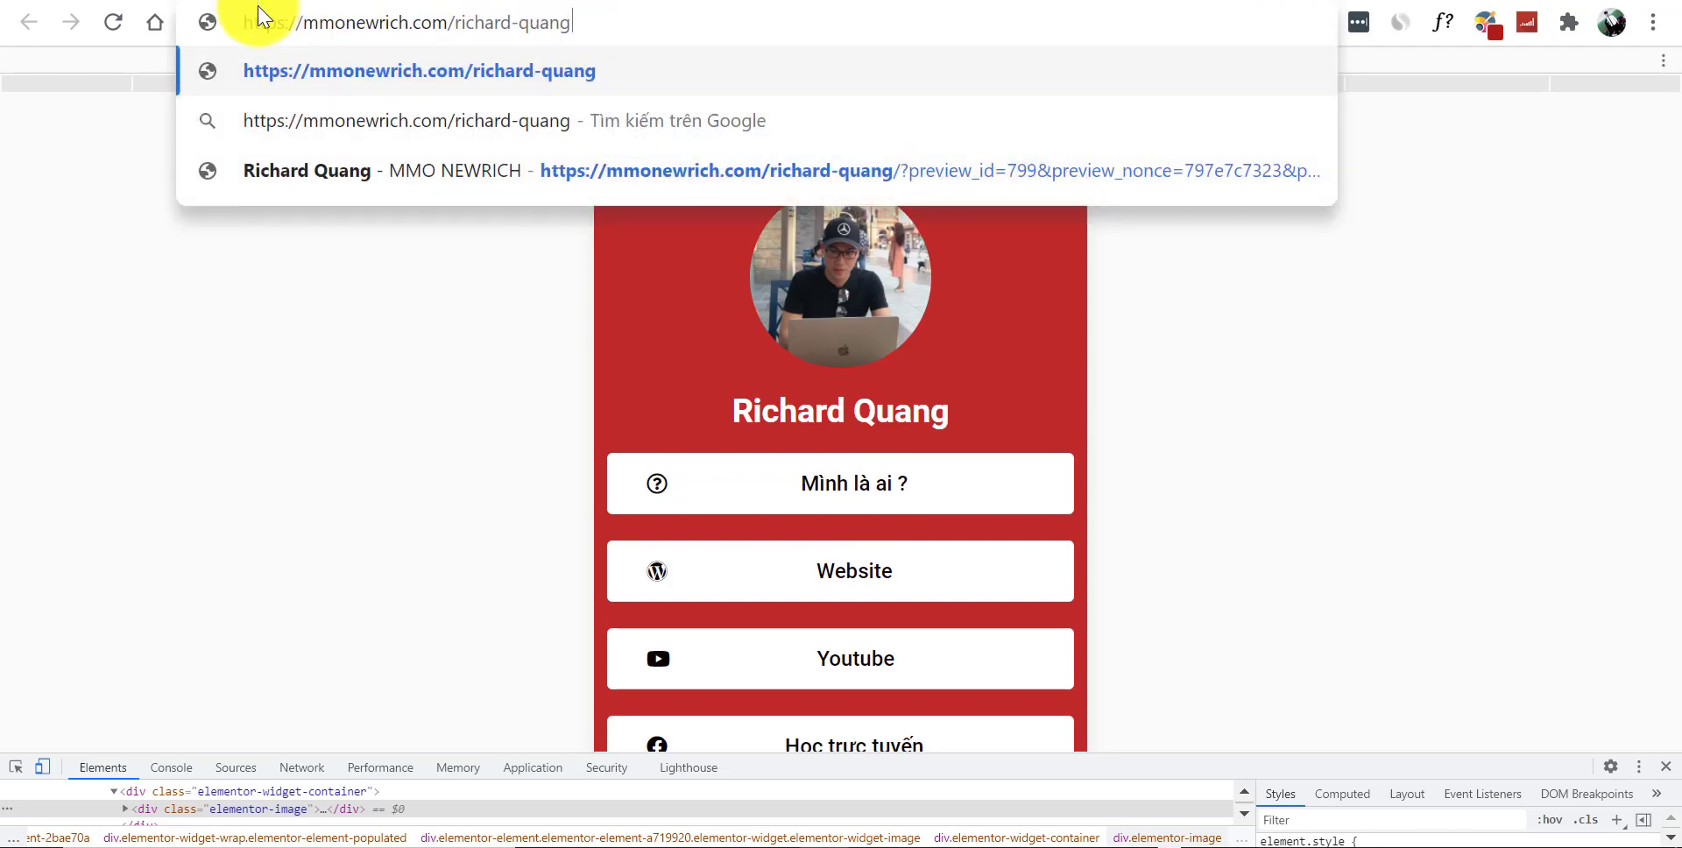
drag(246, 19, 633, 42)
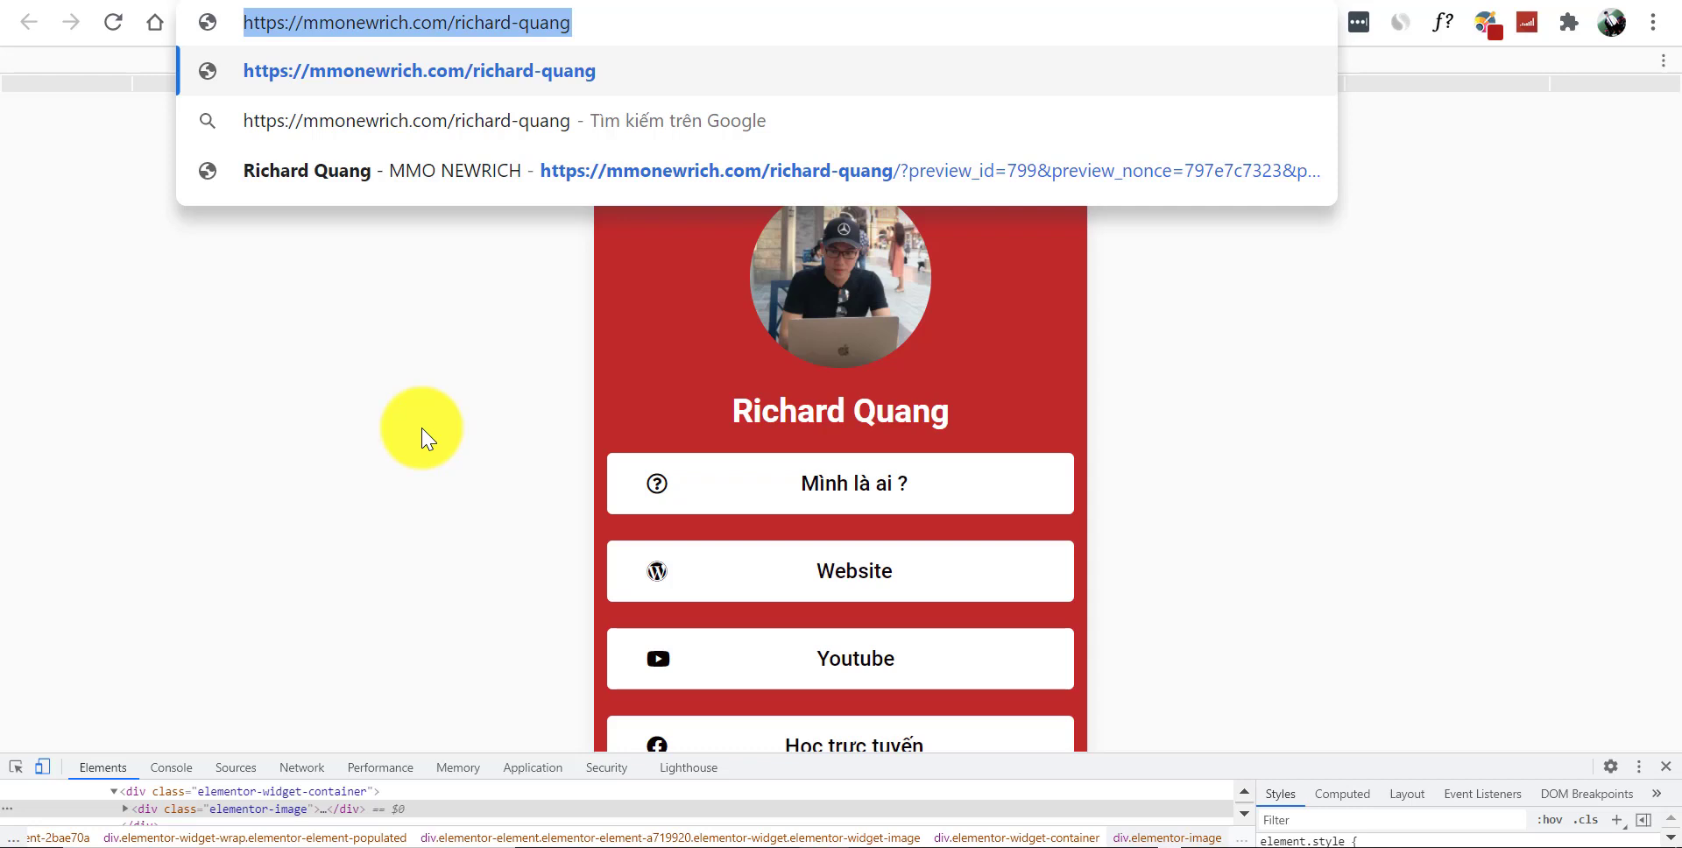
click(419, 438)
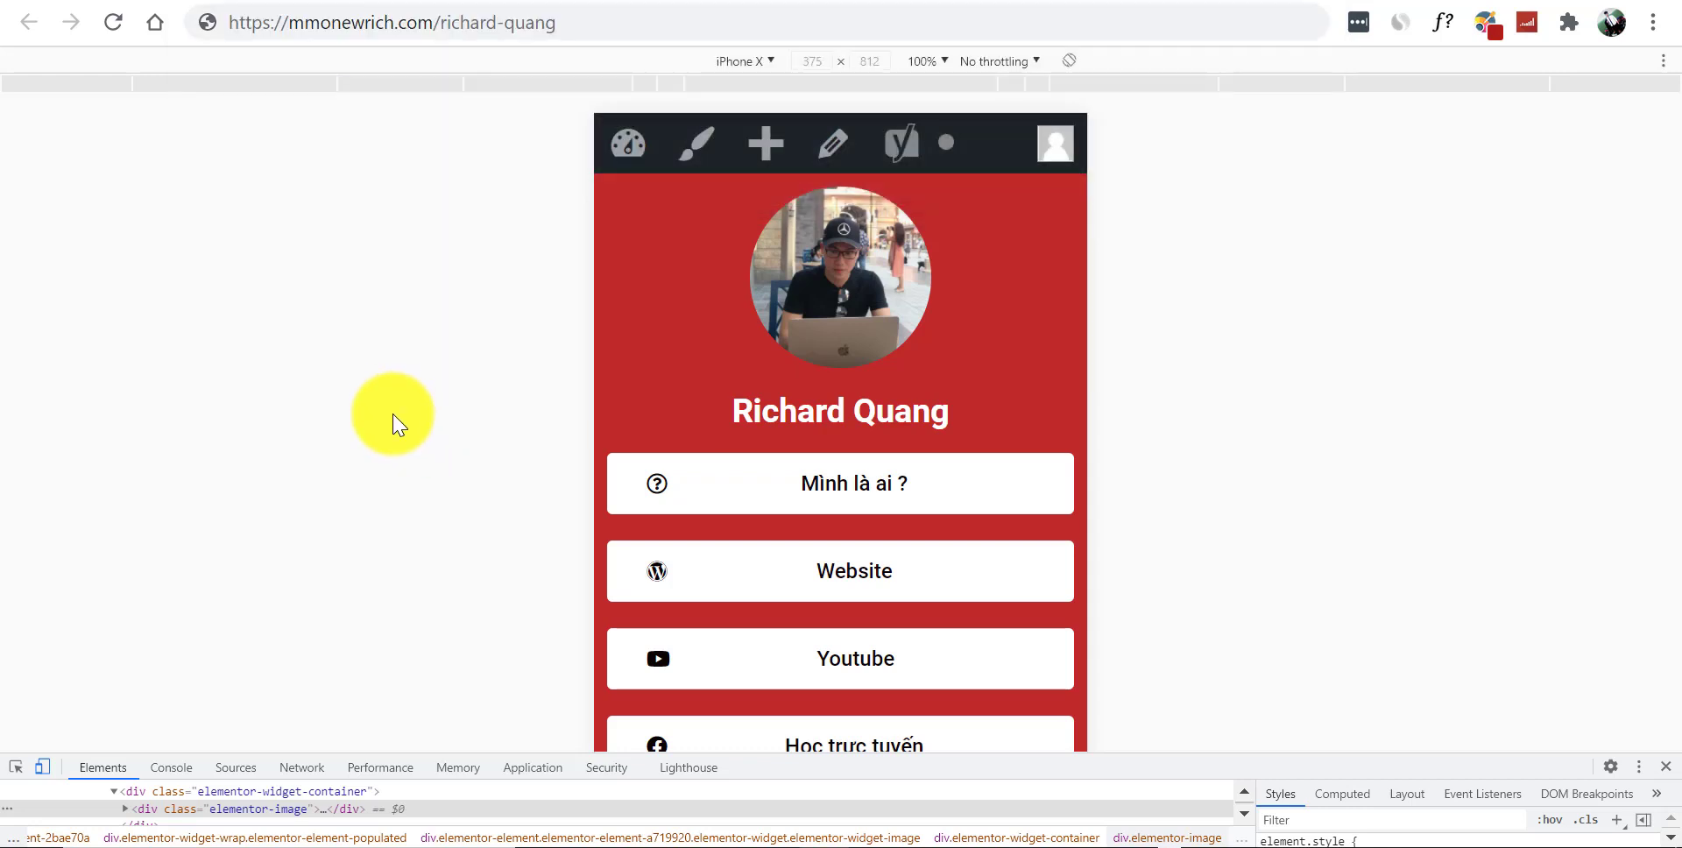